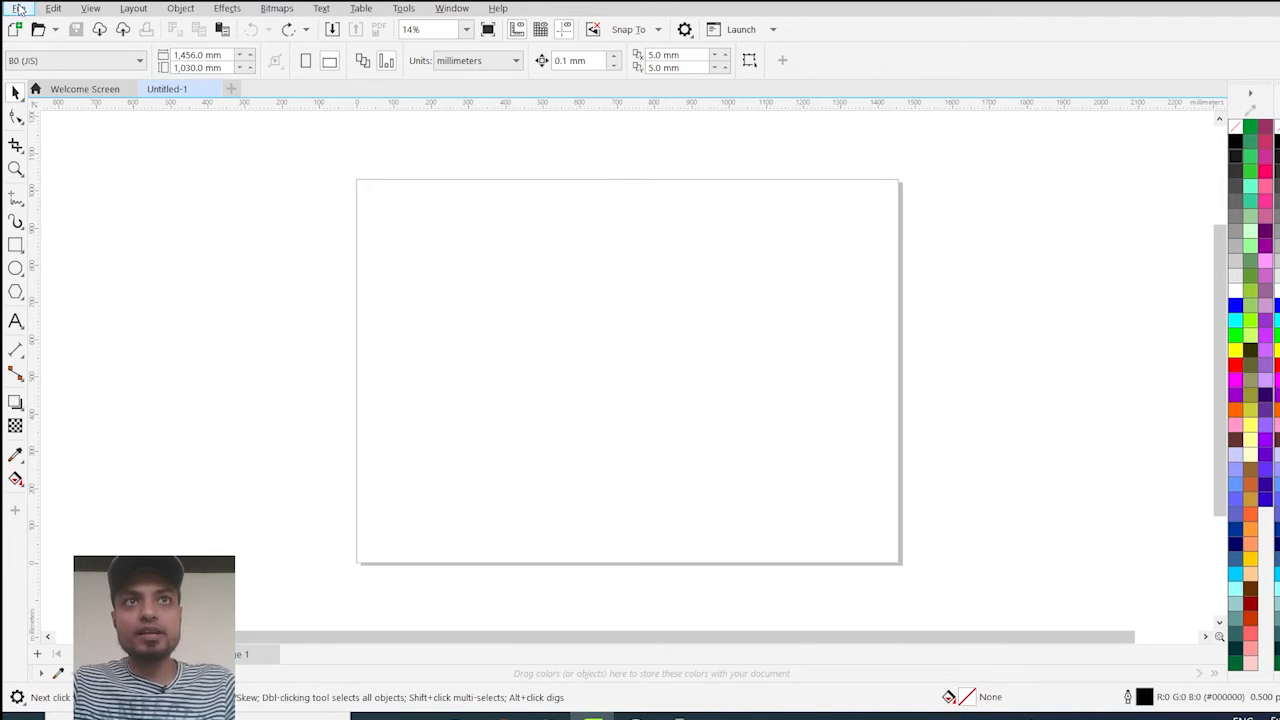
{"action": "left_click", "coordinate": [19, 10]}
{"action": "left_click", "coordinate": [19, 10]}
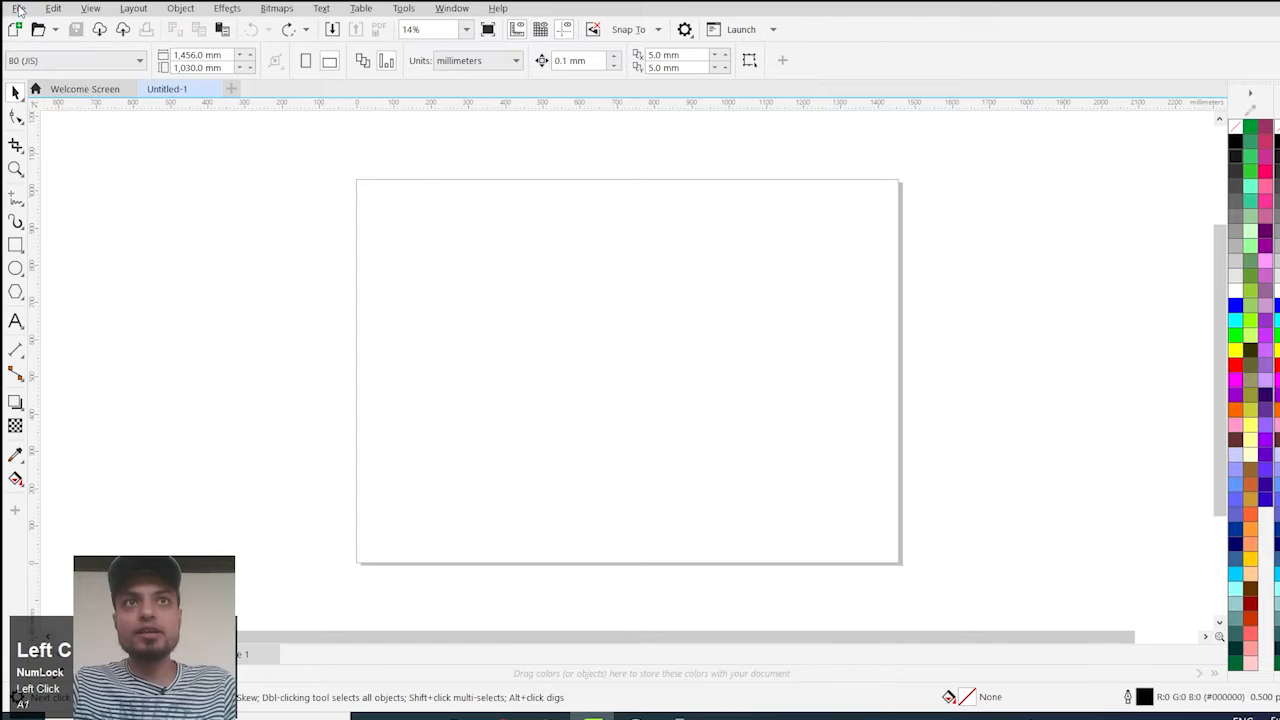
{"action": "left_click", "coordinate": [47, 11]}
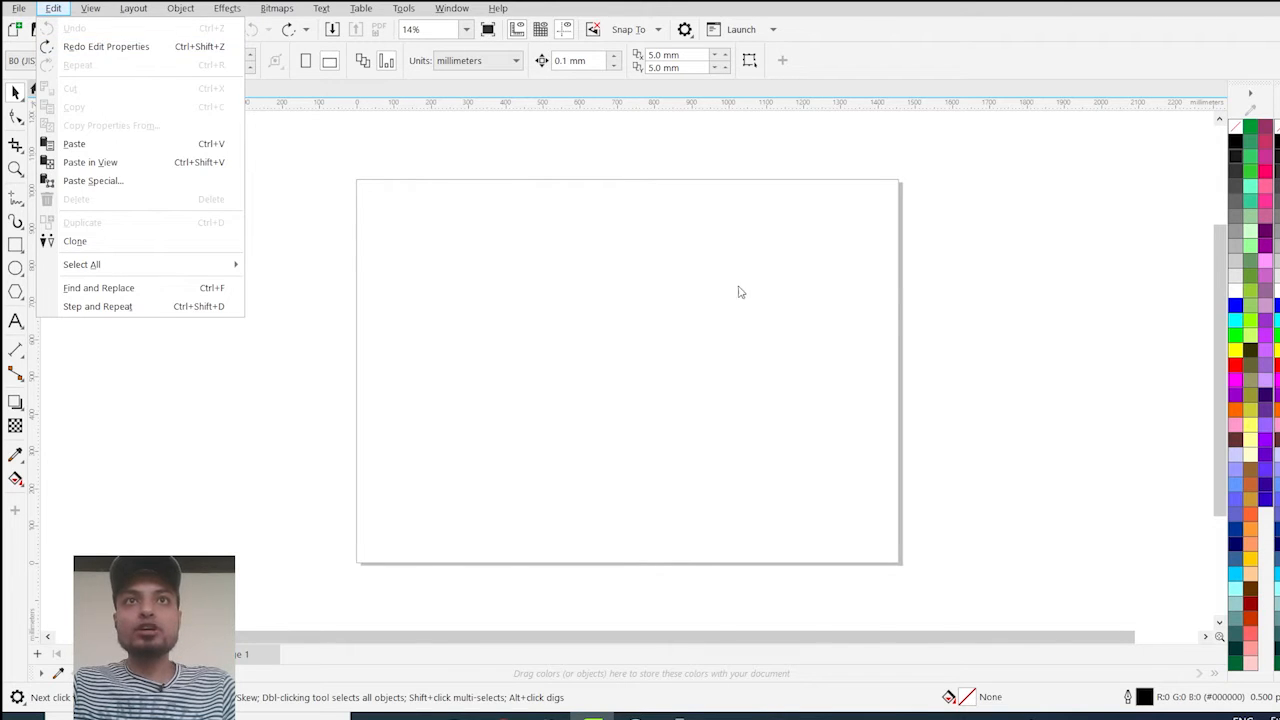
{"action": "left_click", "coordinate": [697, 283]}
Step: Draw a wide horizontal ellipse mid-page and a narrow vertical ellipse about 135 by 259 mm overlapping its lower edge
{"action": "left_click", "coordinate": [15, 268]}
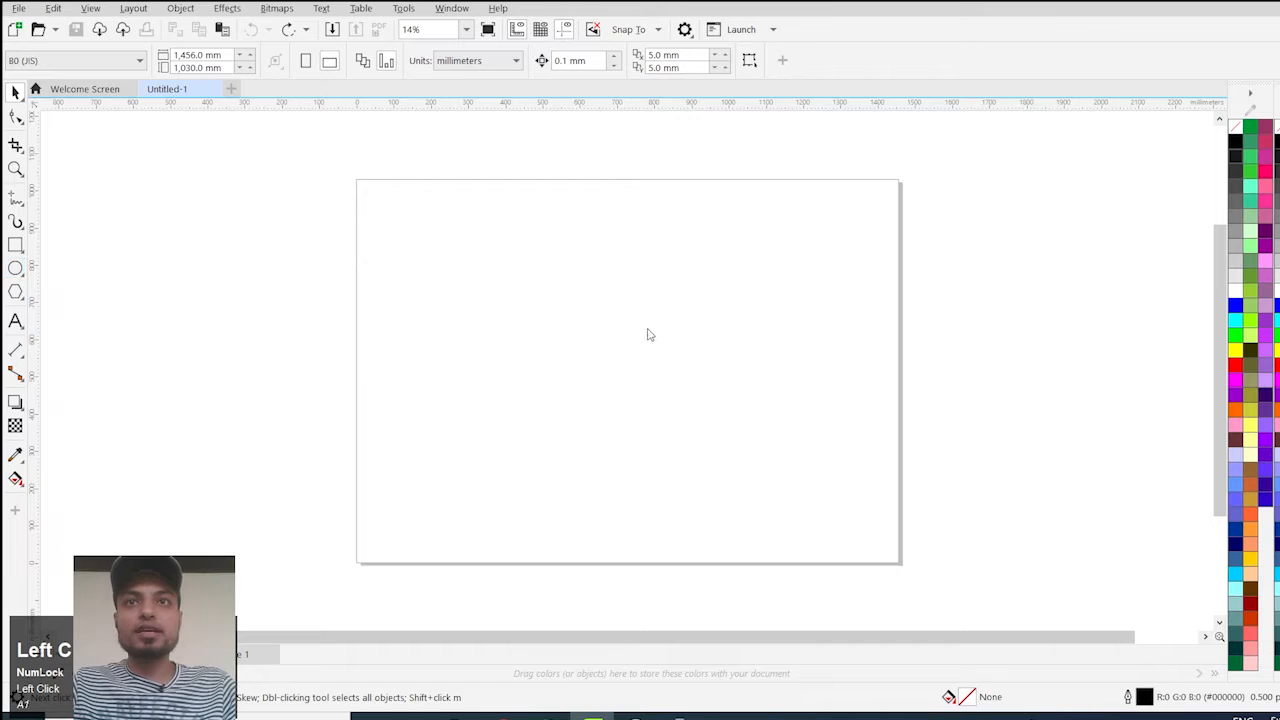
{"action": "left_click_drag", "start_coordinate": [509, 289], "coordinate": [697, 370]}
{"action": "left_click_drag", "start_coordinate": [572, 321], "coordinate": [632, 426]}
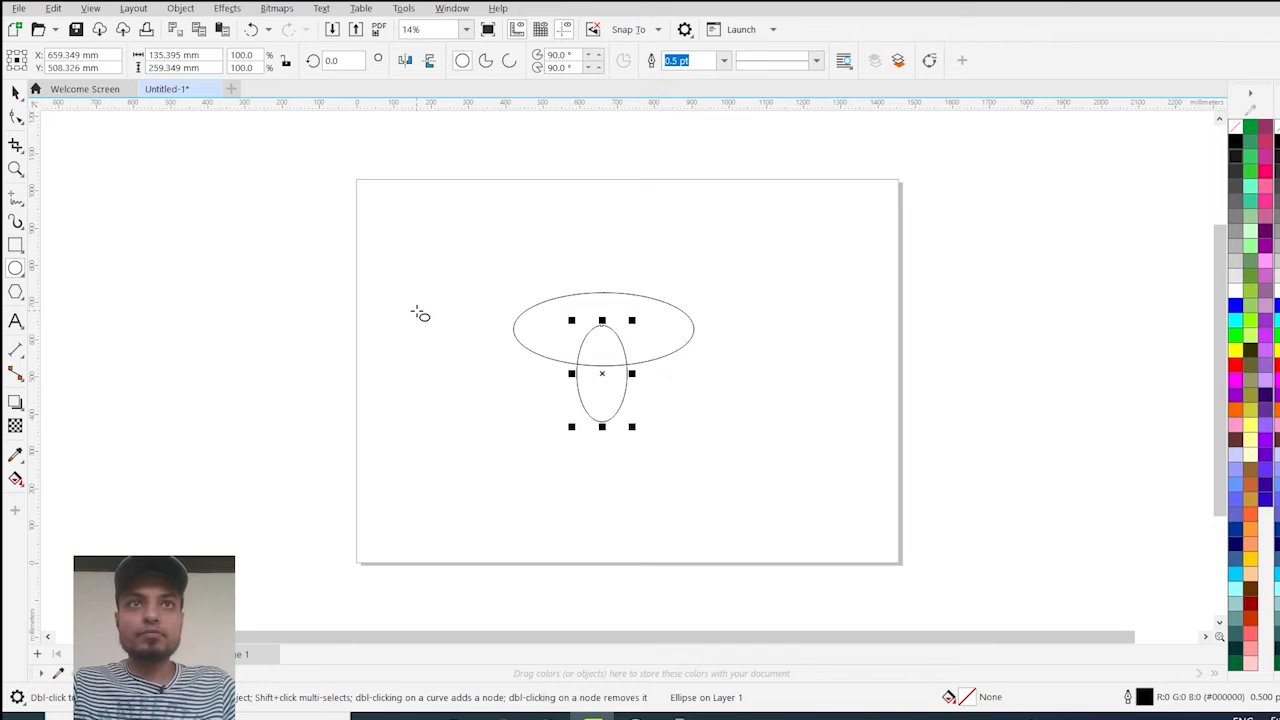
Step: Undo the creation of both ellipses
{"action": "left_click", "coordinate": [15, 92]}
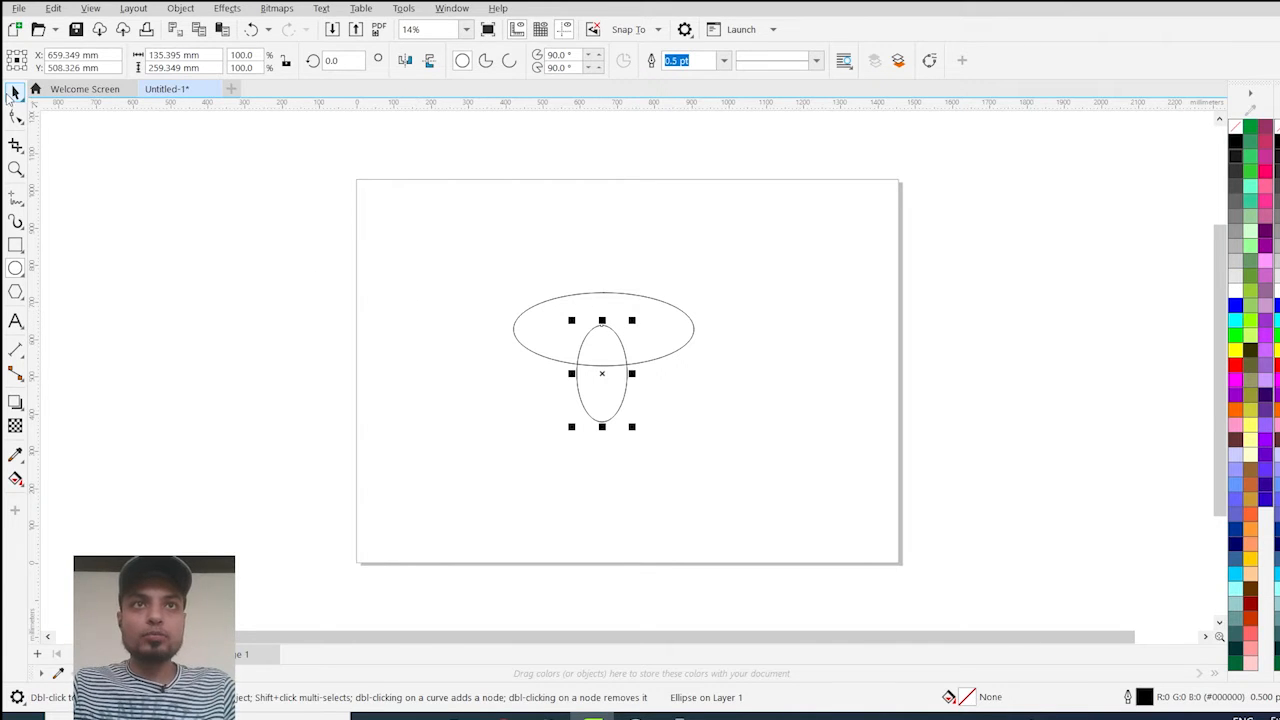
{"action": "key", "text": "ctrl+z"}
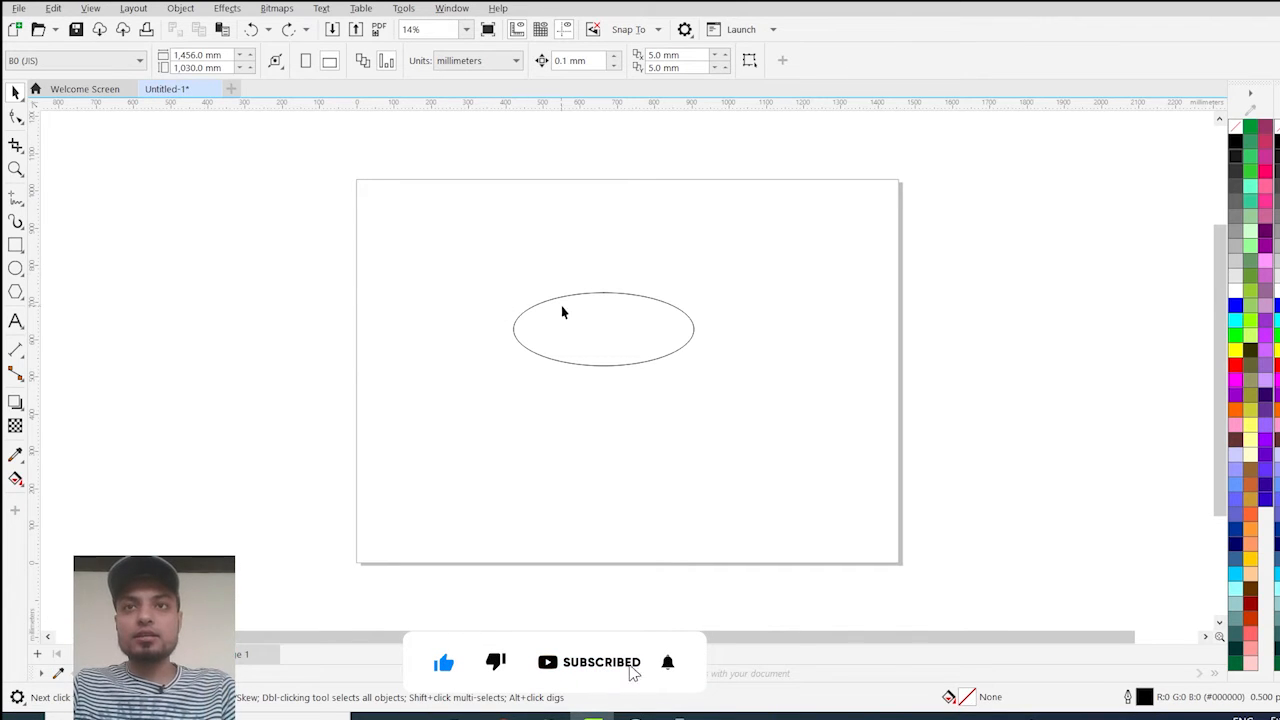
{"action": "key", "text": "ctrl+z"}
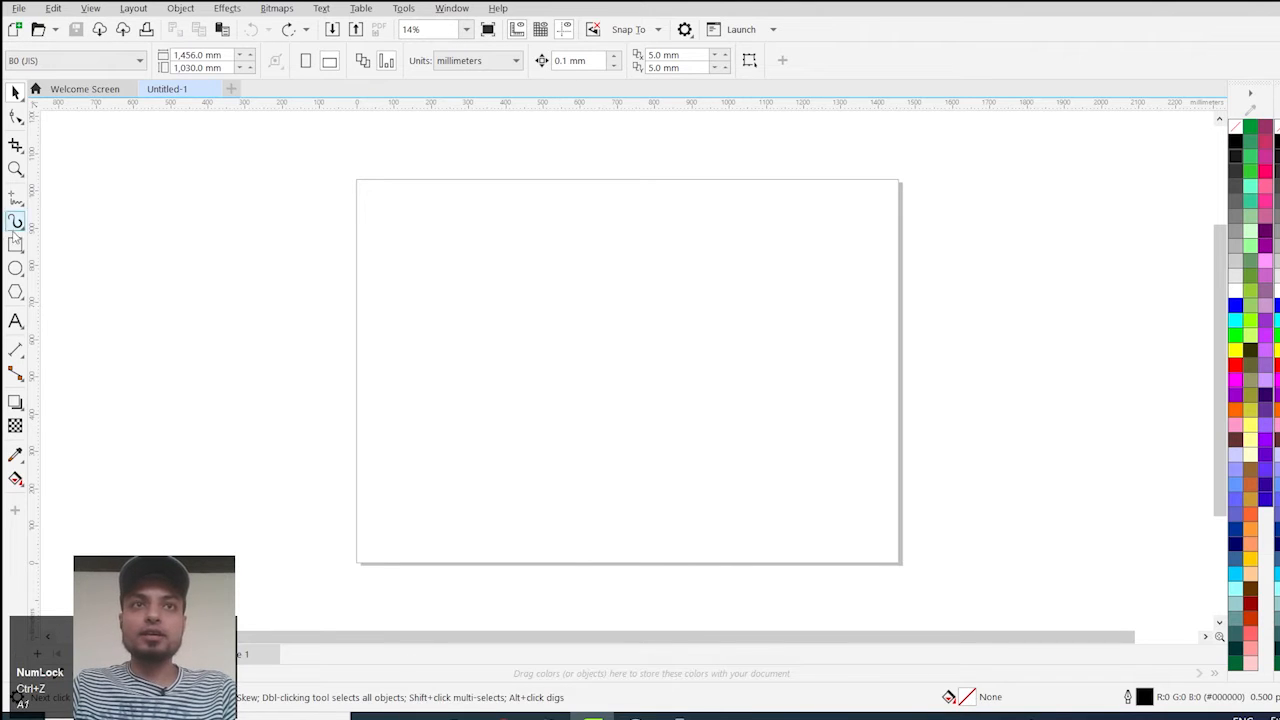
Step: Draw a rectangle about 284 by 137 mm in the upper middle part of the page
{"action": "left_click", "coordinate": [15, 200]}
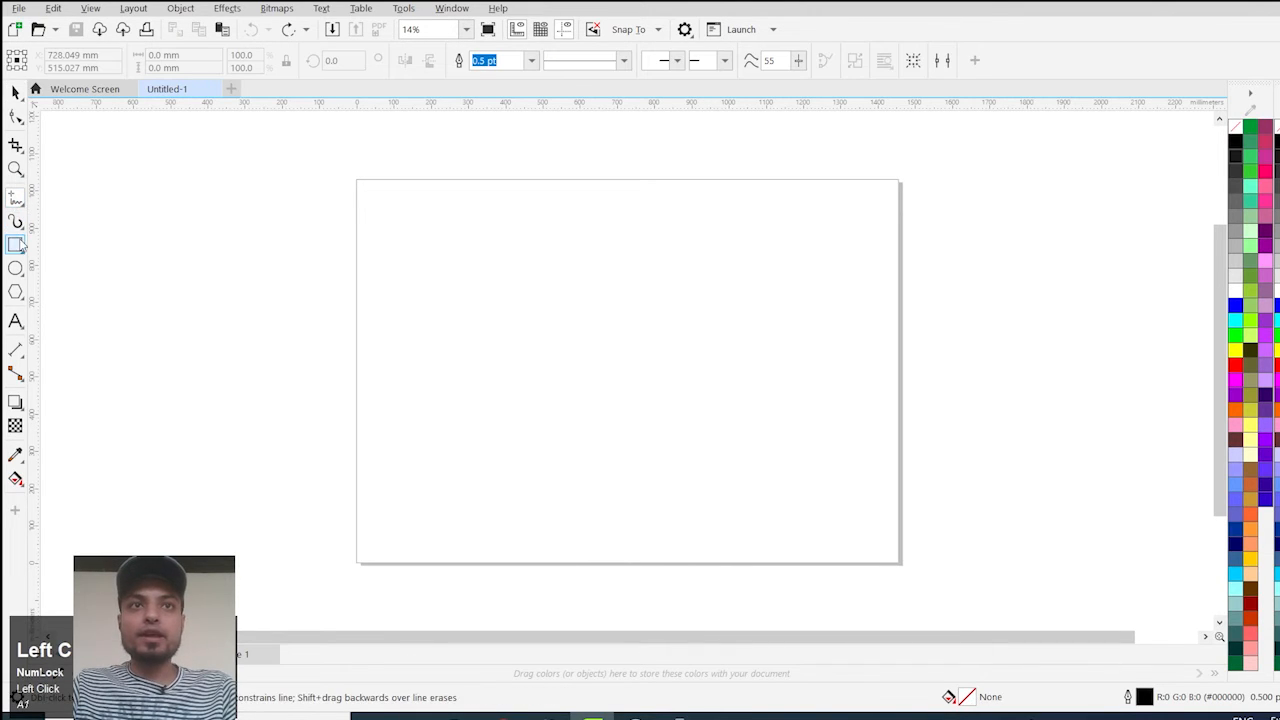
{"action": "left_click", "coordinate": [15, 244]}
{"action": "left_click_drag", "start_coordinate": [505, 284], "coordinate": [613, 338]}
{"action": "left_click", "coordinate": [15, 92]}
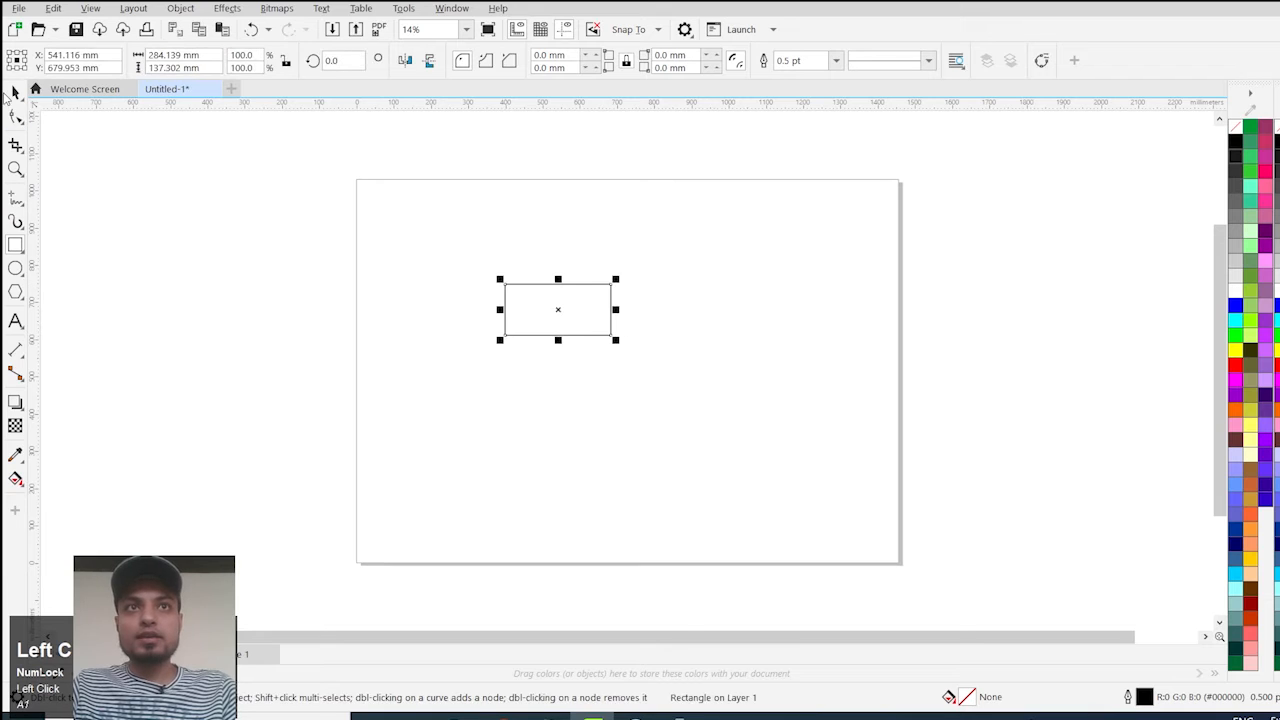
Step: Skew the rectangle horizontally to the right into a parallelogram about 337 mm wide
{"action": "scroll", "coordinate": [605, 301], "scroll_direction": "up", "scroll_amount": 1}
{"action": "left_click", "coordinate": [533, 316]}
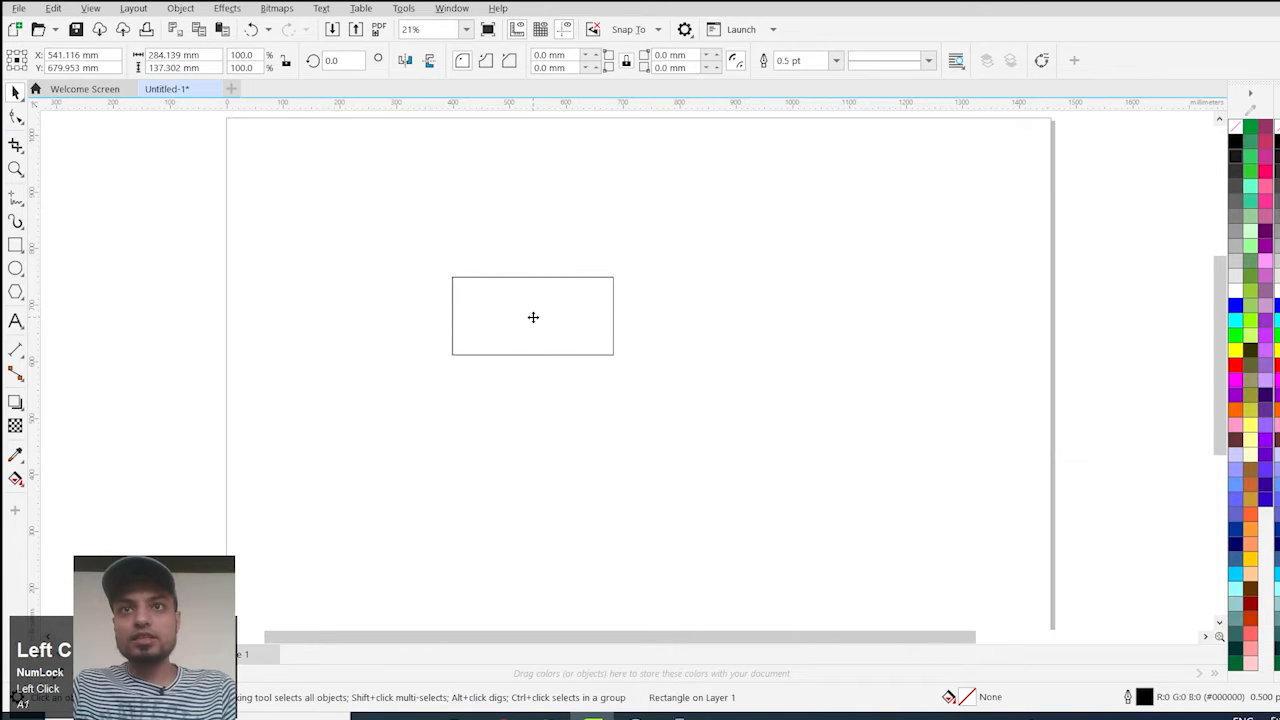
{"action": "left_click_drag", "start_coordinate": [533, 271], "coordinate": [561, 272]}
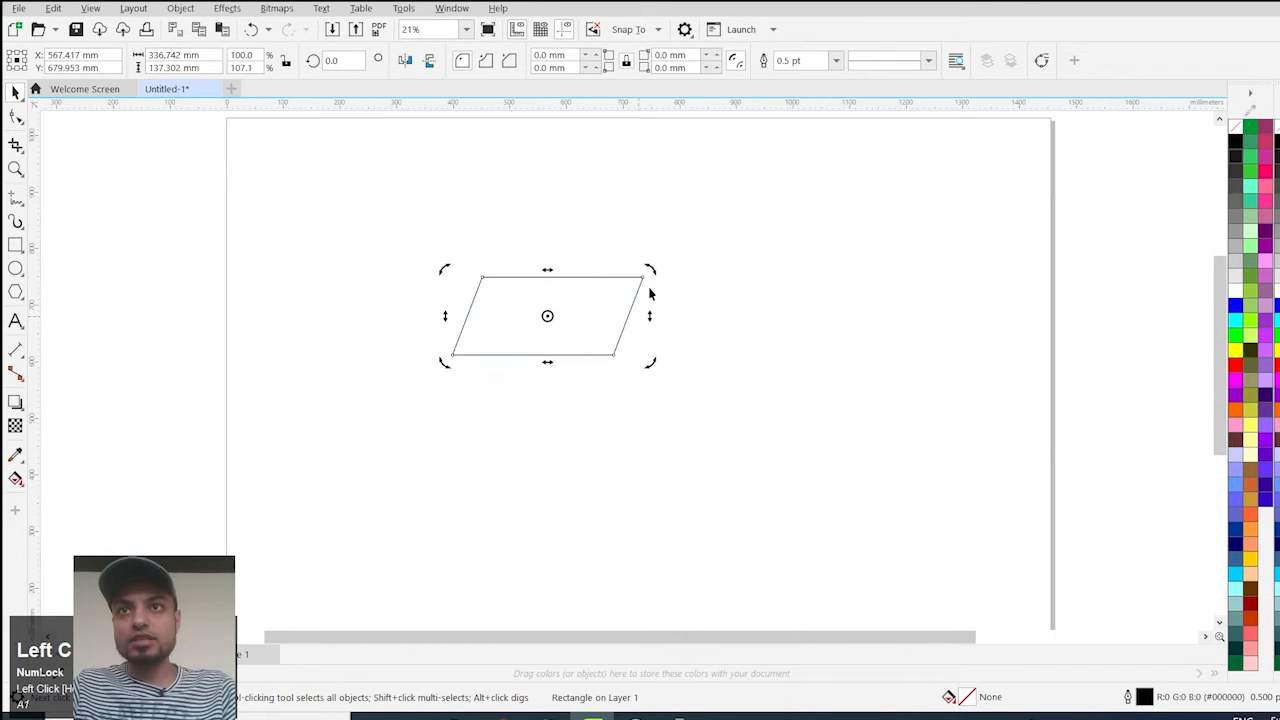
Step: Rotate the parallelogram to about 336.2° and make a further rotated copy, skewed to the right to overlap it
{"action": "left_click_drag", "start_coordinate": [650, 285], "coordinate": [655, 316]}
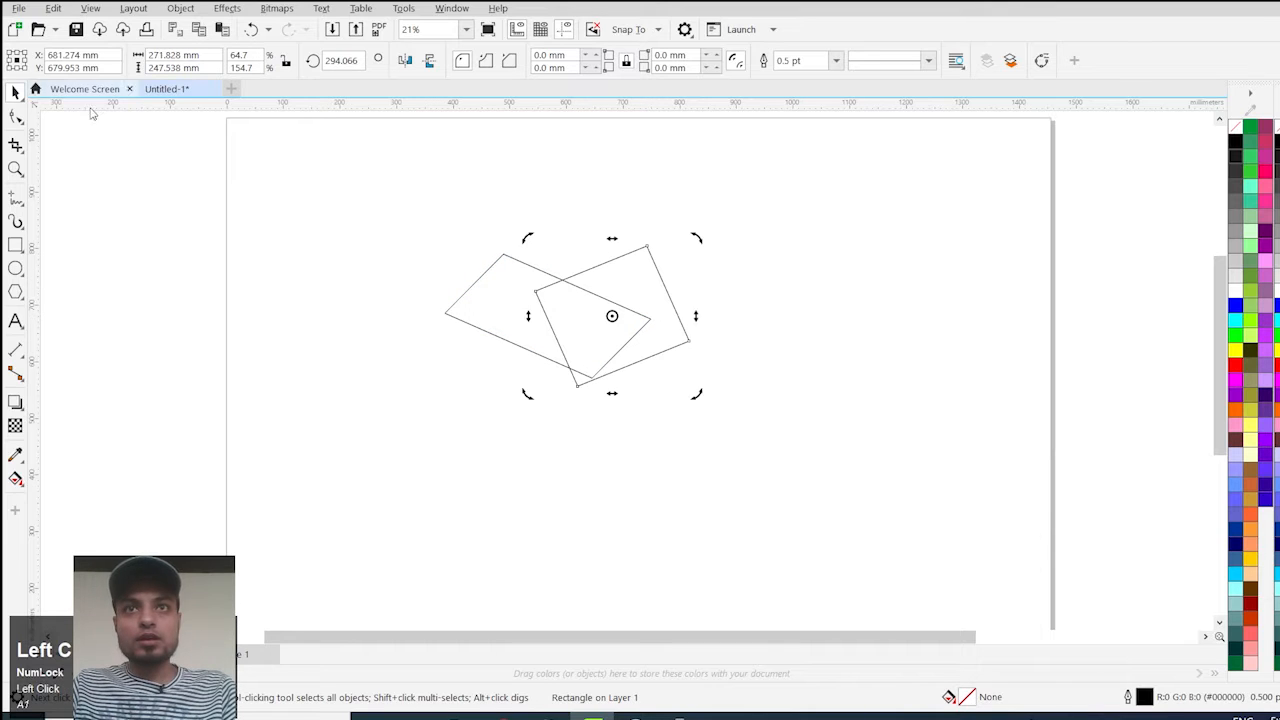
{"action": "left_click", "coordinate": [150, 165]}
Step: Undo the skews, rotation and copy one after another, and the creation of the rectangle as well
{"action": "key", "text": "ctrl+z"}
{"action": "key", "text": "ctrl+z"}
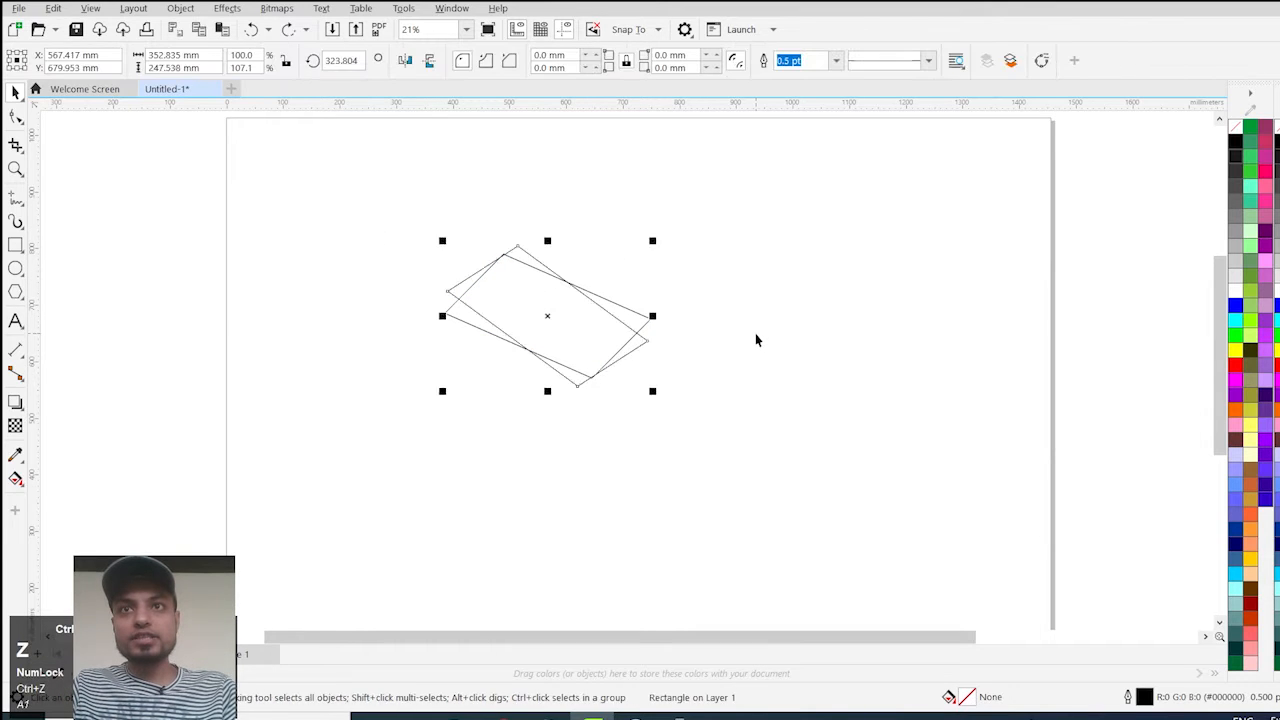
{"action": "key", "text": "ctrl+z"}
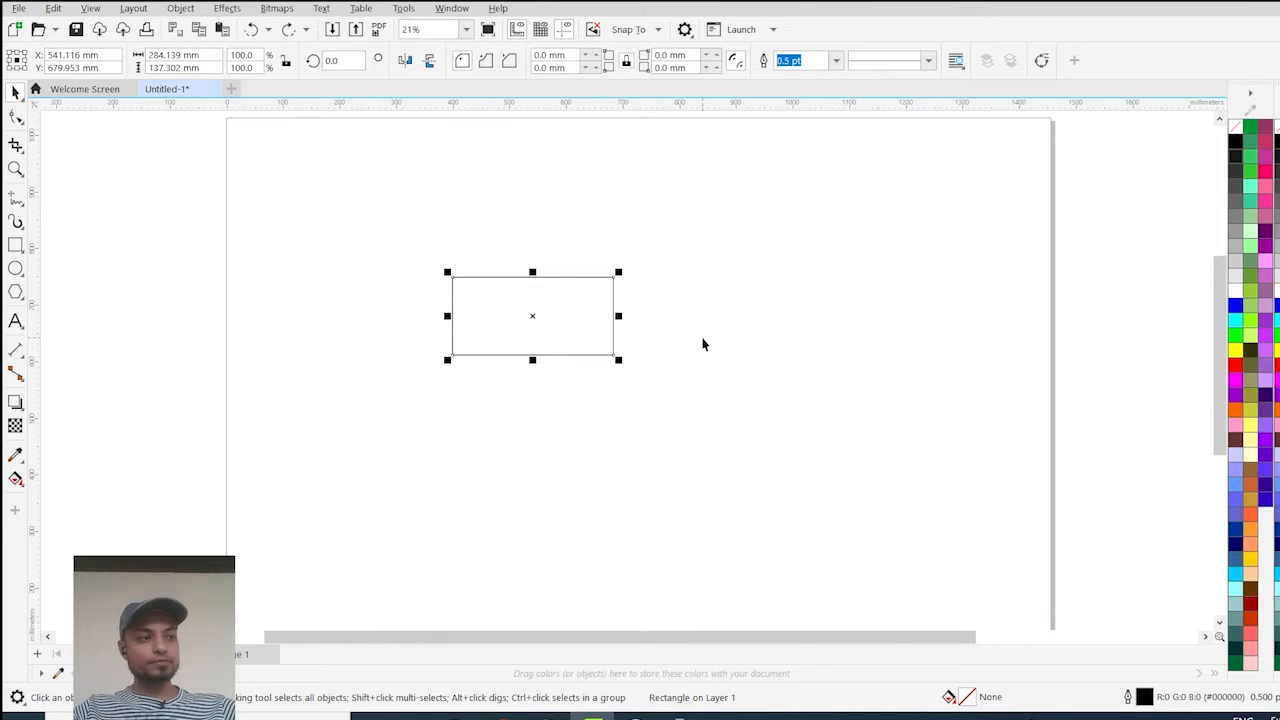
{"action": "left_click", "coordinate": [52, 9]}
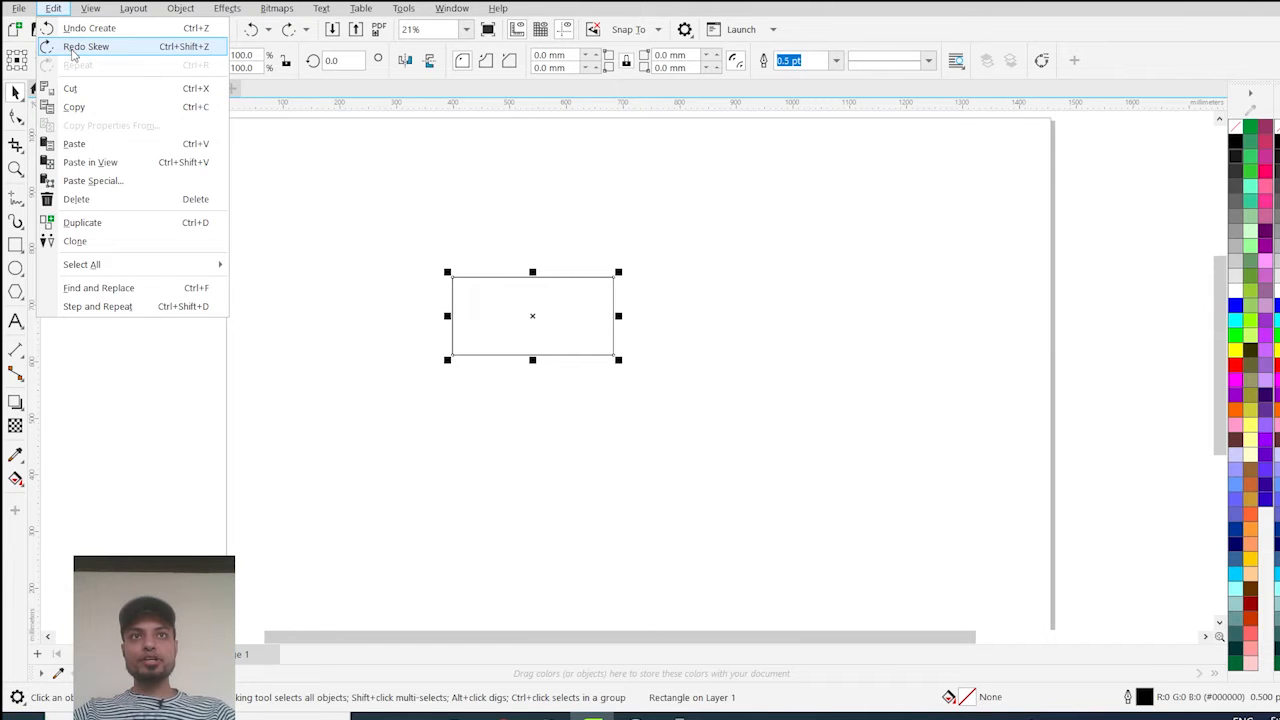
{"action": "left_click", "coordinate": [449, 267]}
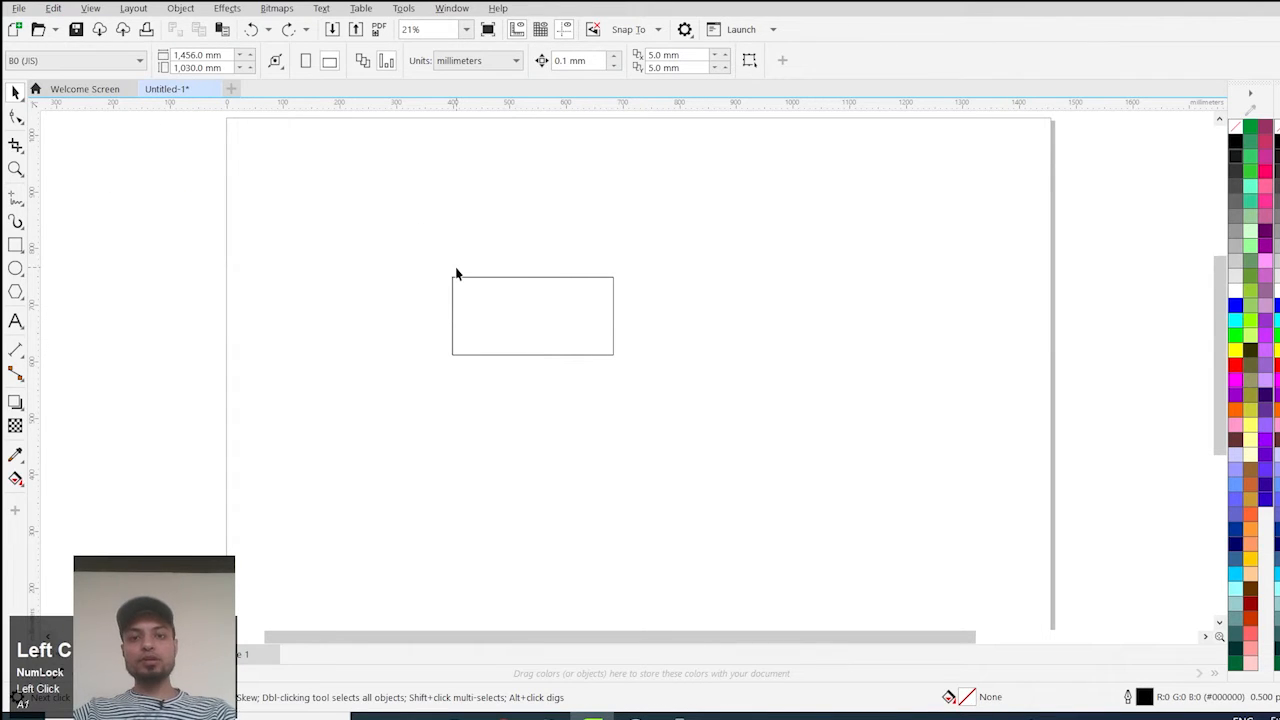
{"action": "key", "text": "ctrl+z"}
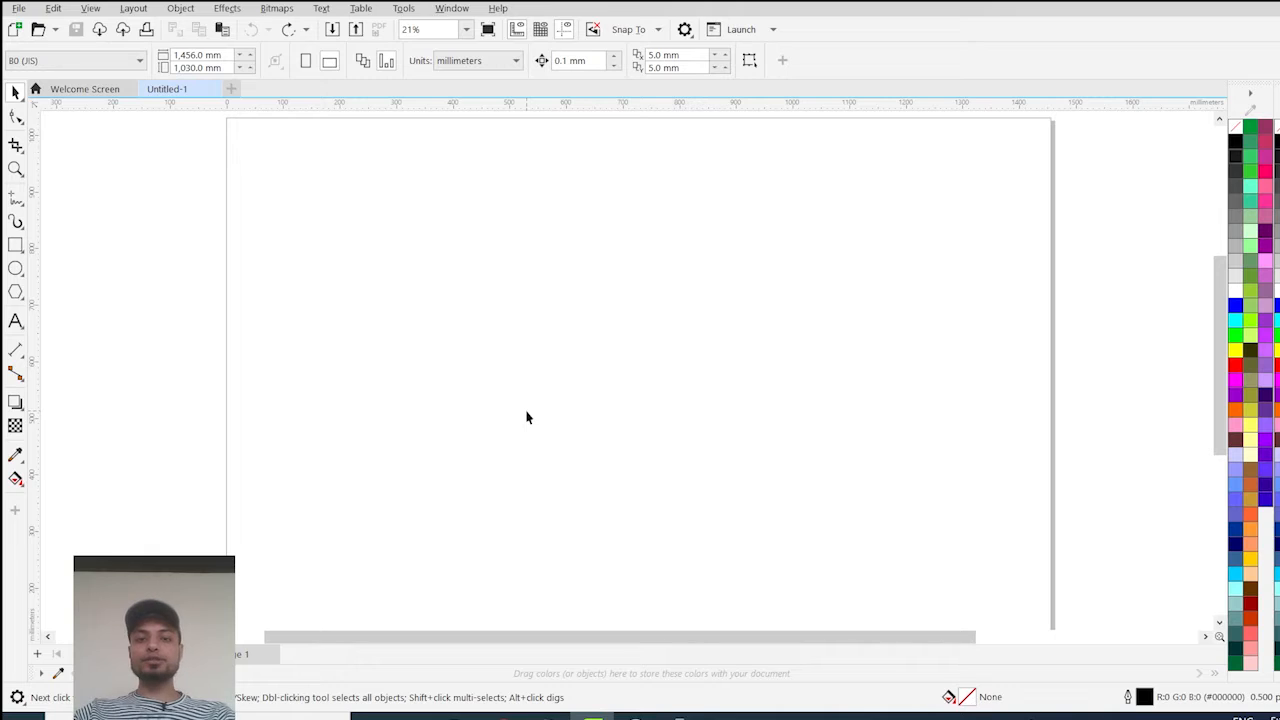
Step: Redo the rectangle's creation and all of its transformations, including the rotated and skewed copy
{"action": "key", "text": "ctrl+shift+z"}
{"action": "key", "text": "ctrl+shift+z"}
{"action": "key", "text": "ctrl+shift+z"}
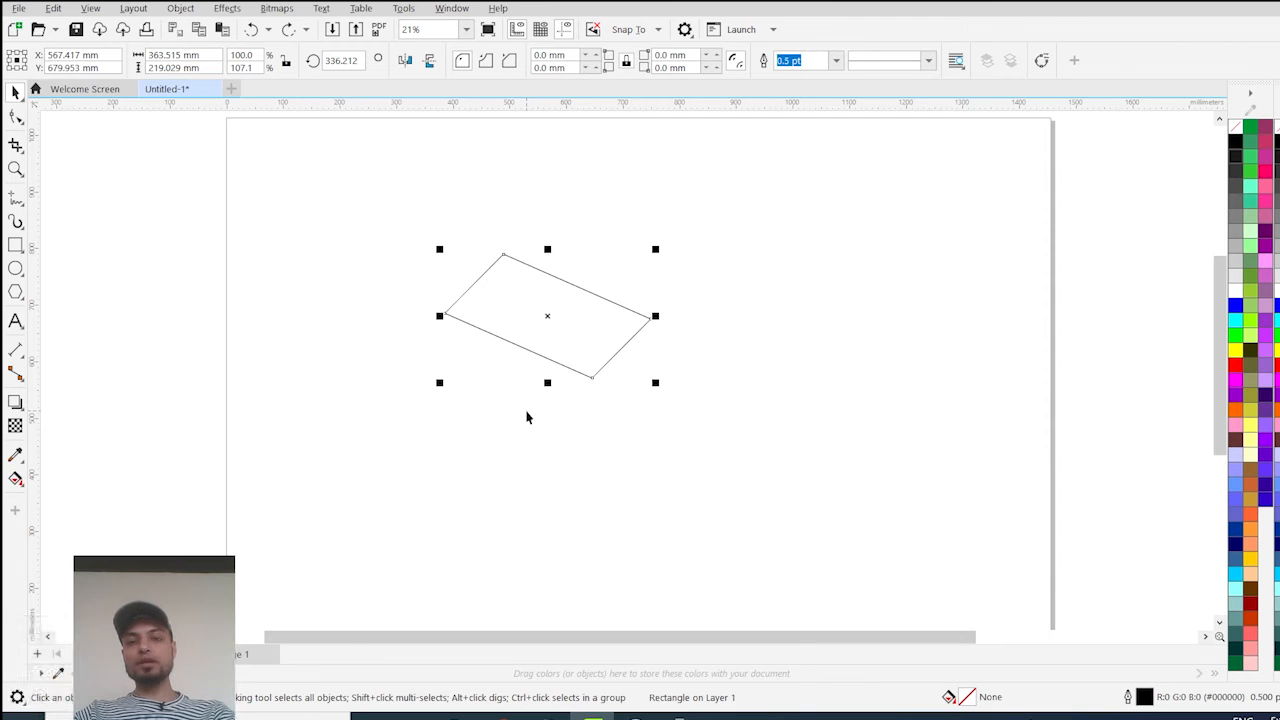
{"action": "key", "text": "ctrl+shift+z"}
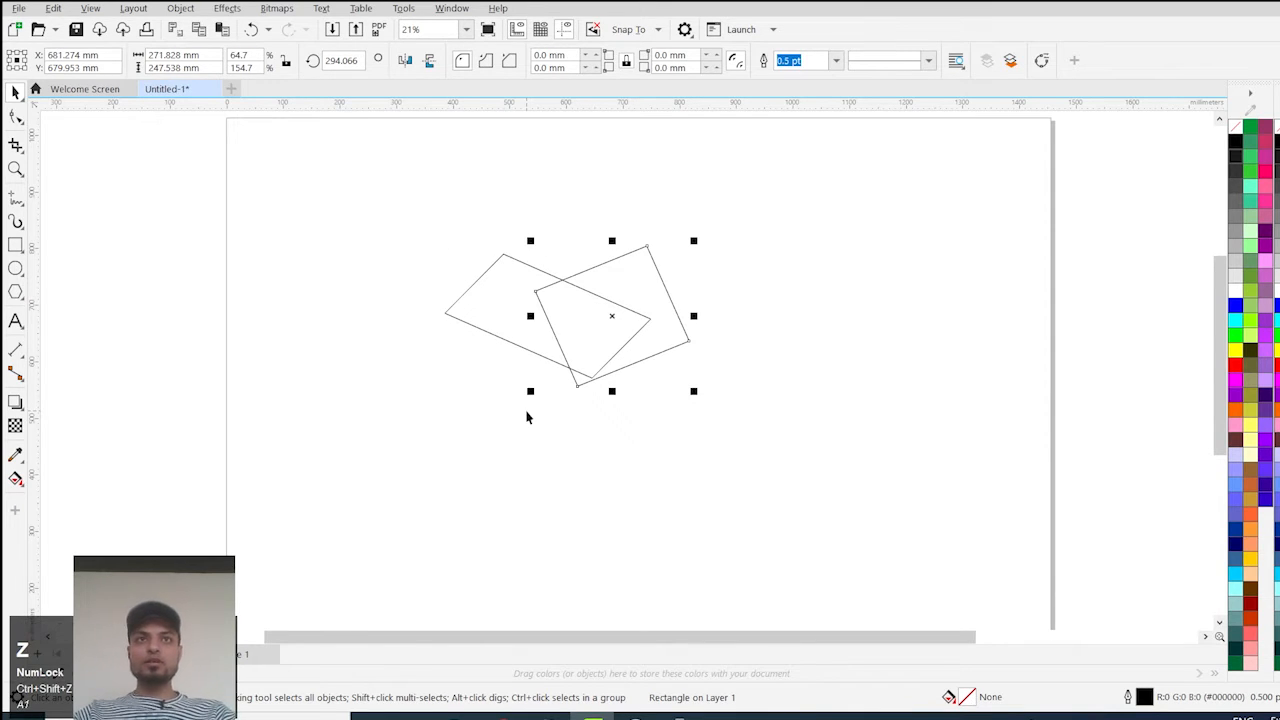
{"action": "left_click", "coordinate": [473, 414]}
{"action": "left_click", "coordinate": [53, 9]}
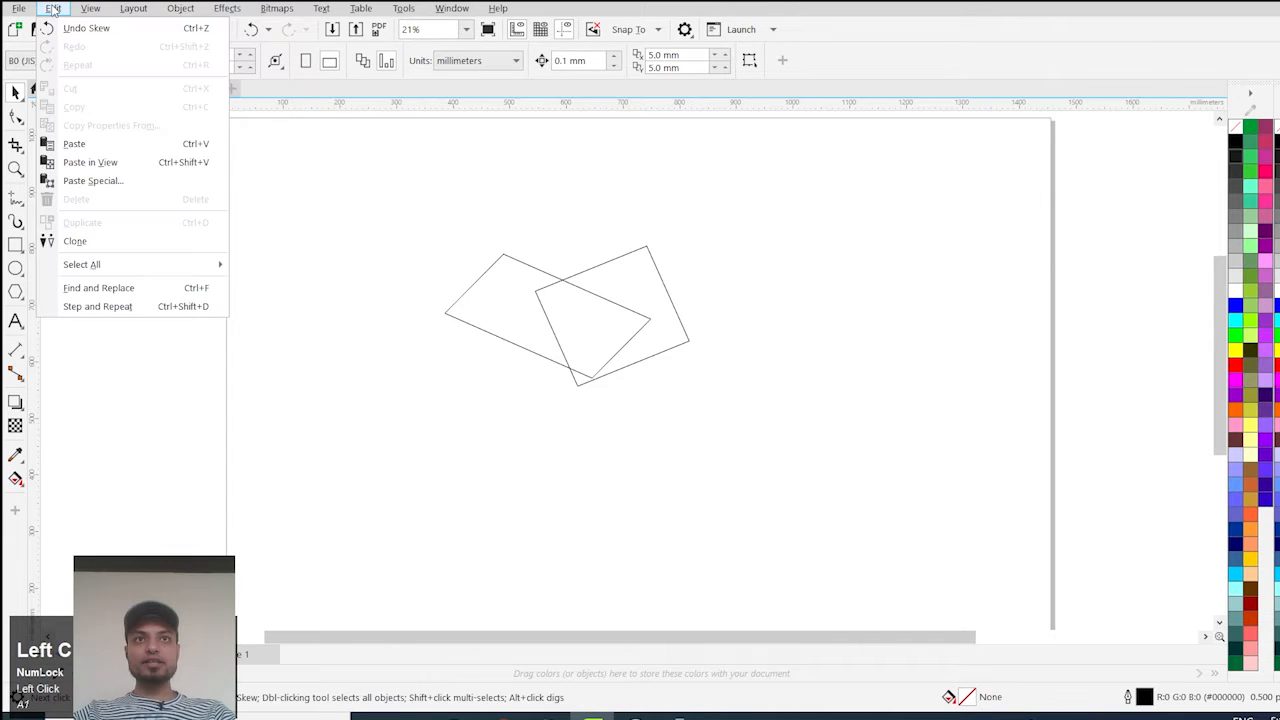
{"action": "left_click", "coordinate": [452, 205]}
Step: Draw a square about 63 mm per side below and to the left of the two overlapping parallelograms
{"action": "left_click", "coordinate": [15, 245]}
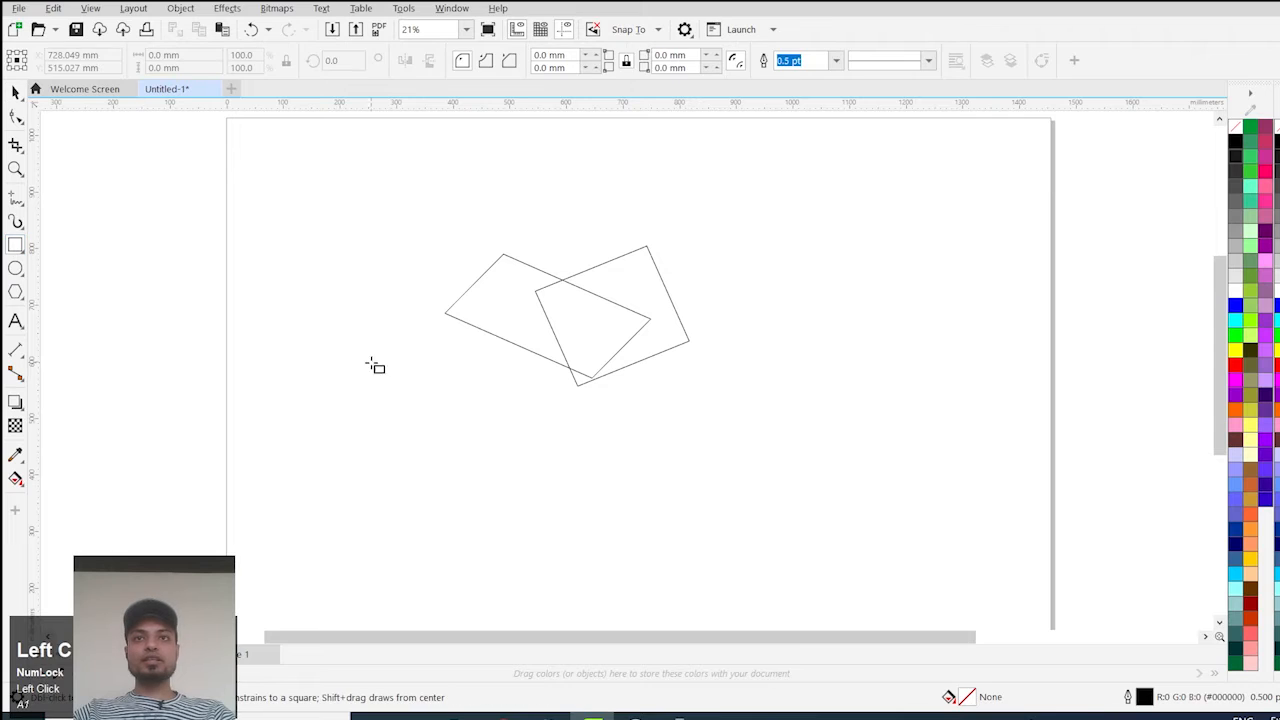
{"action": "scroll", "coordinate": [585, 250], "scroll_direction": "down", "scroll_amount": 1}
{"action": "scroll", "coordinate": [565, 335], "scroll_direction": "up", "scroll_amount": 1}
{"action": "scroll", "coordinate": [680, 315], "scroll_direction": "down", "scroll_amount": 1}
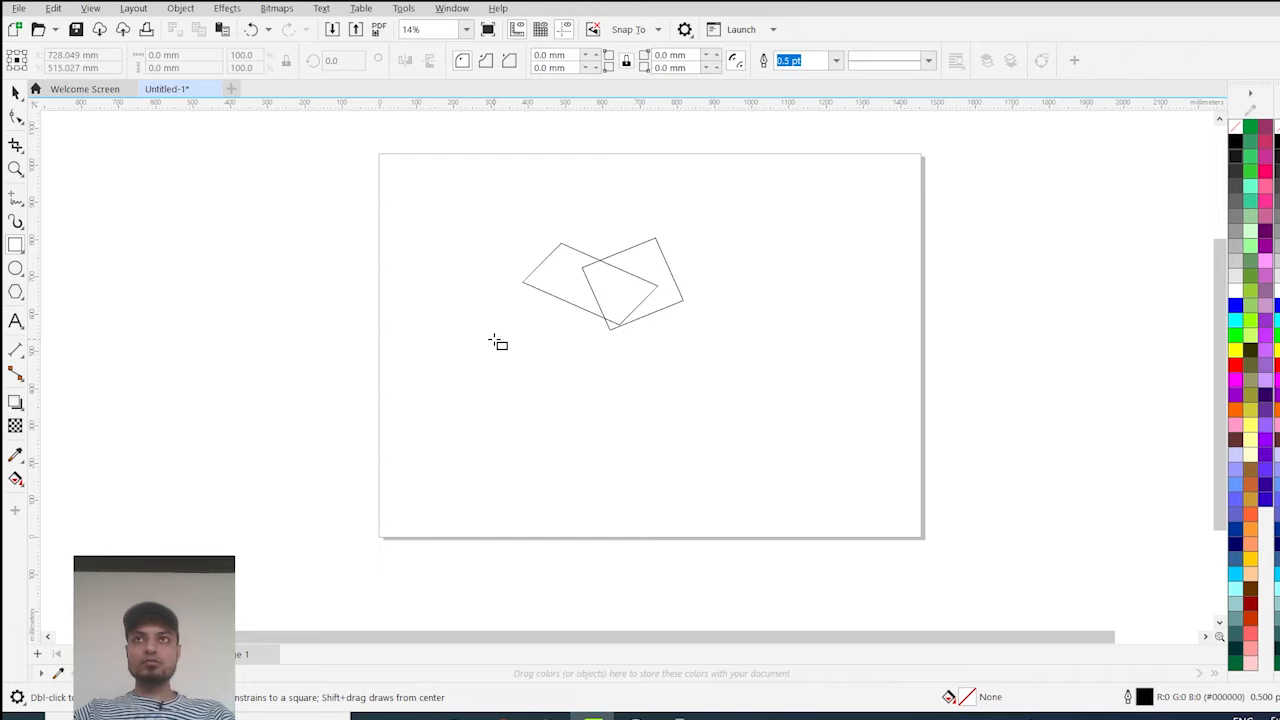
{"action": "scroll", "coordinate": [451, 351], "scroll_direction": "up", "scroll_amount": 1}
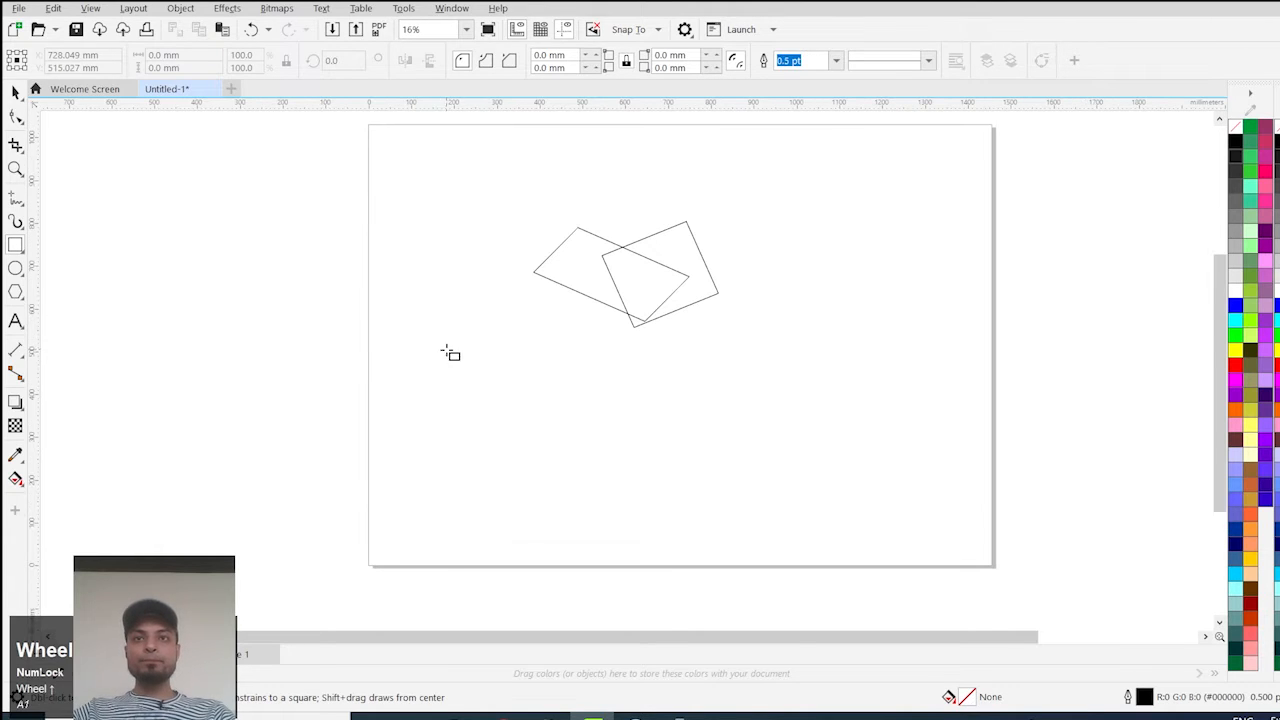
{"action": "left_click", "coordinate": [417, 338]}
{"action": "left_click_drag", "start_coordinate": [415, 336], "coordinate": [442, 363]}
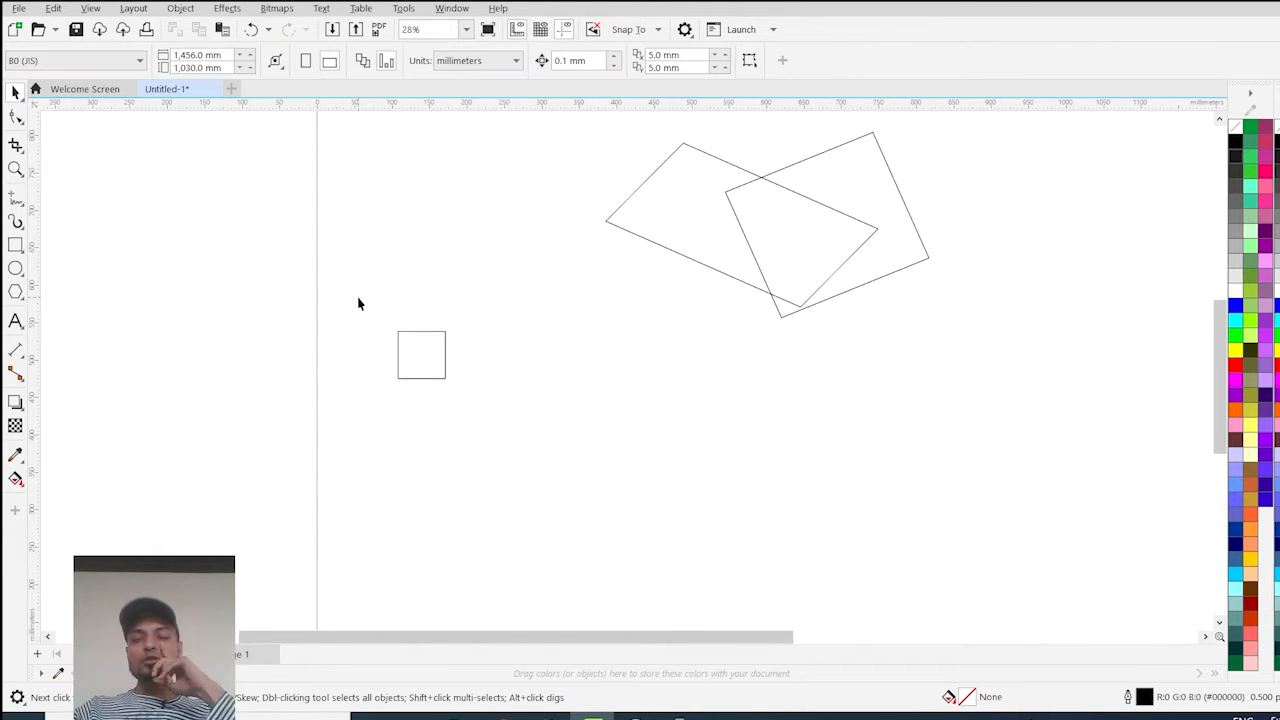
Step: Enlarge the square proportionally to about 146.8% and rotate it to about 304°
{"action": "left_click", "coordinate": [401, 350]}
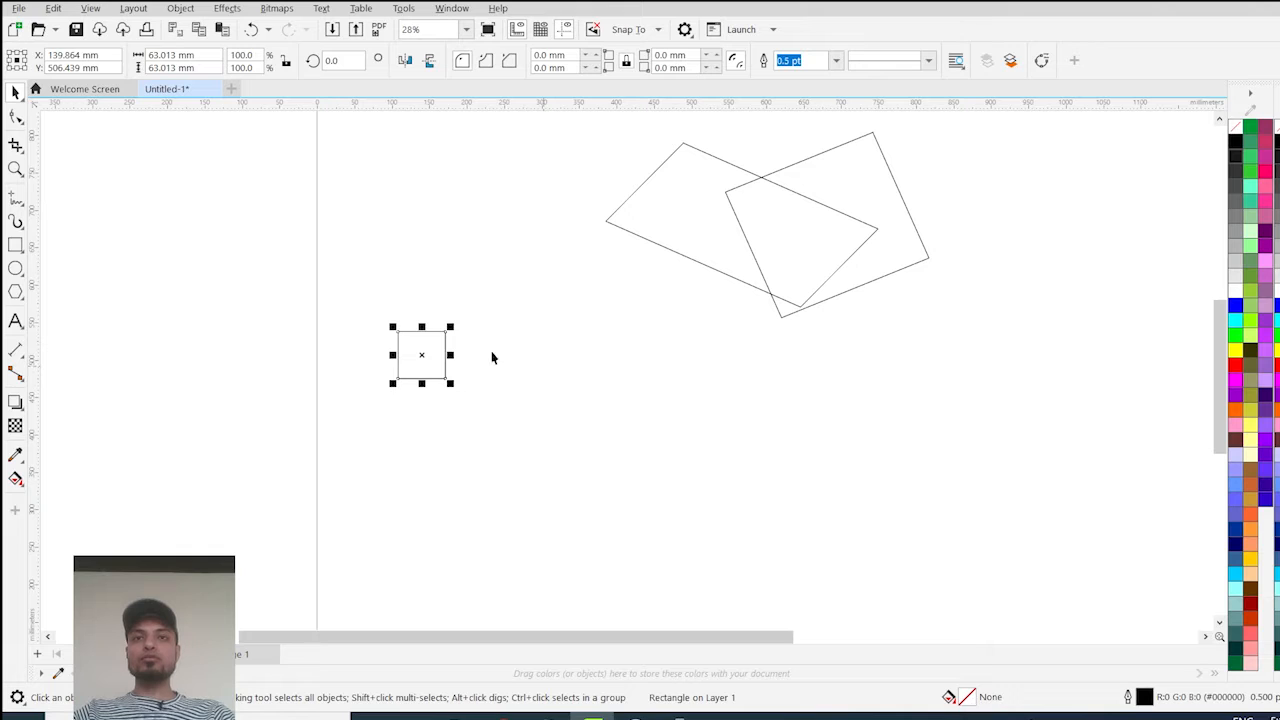
{"action": "left_click_drag", "start_coordinate": [450, 327], "coordinate": [490, 360]}
{"action": "left_click", "coordinate": [433, 317]}
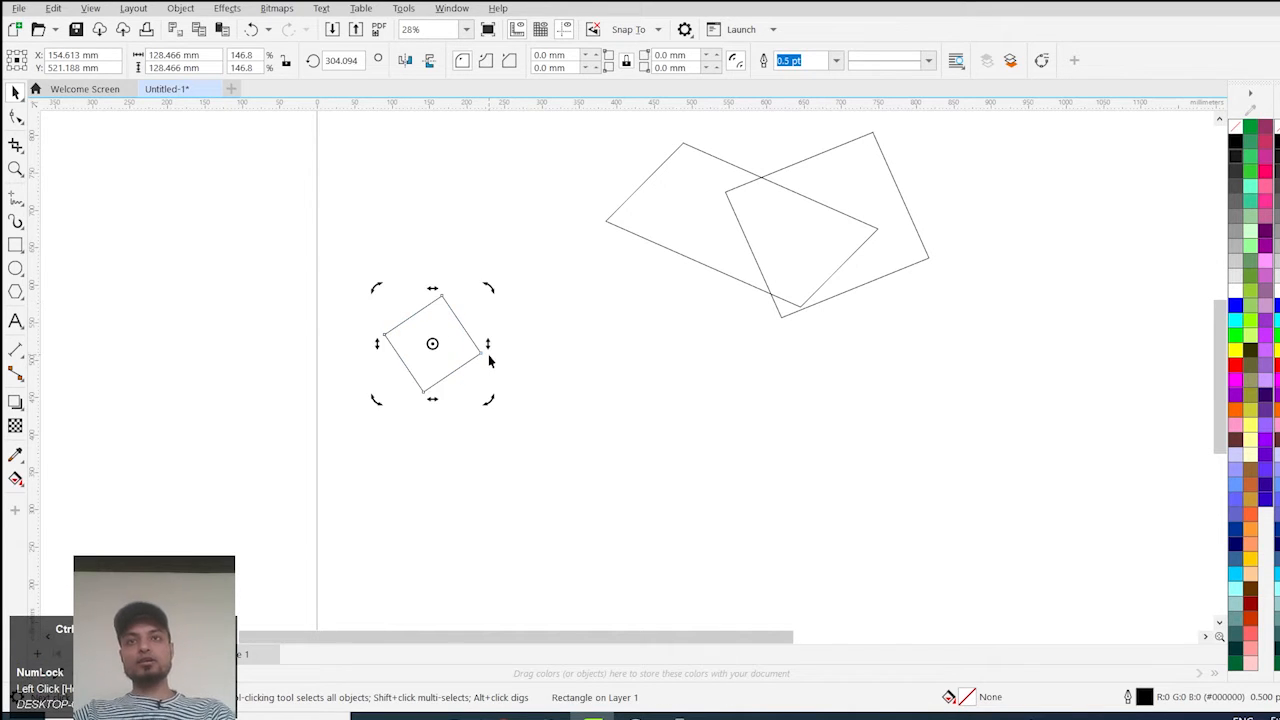
Step: Undo the square's rotation and shrink it proportionally to about 45.5 mm per side
{"action": "key", "text": "ctrl+z"}
{"action": "left_click", "coordinate": [475, 319]}
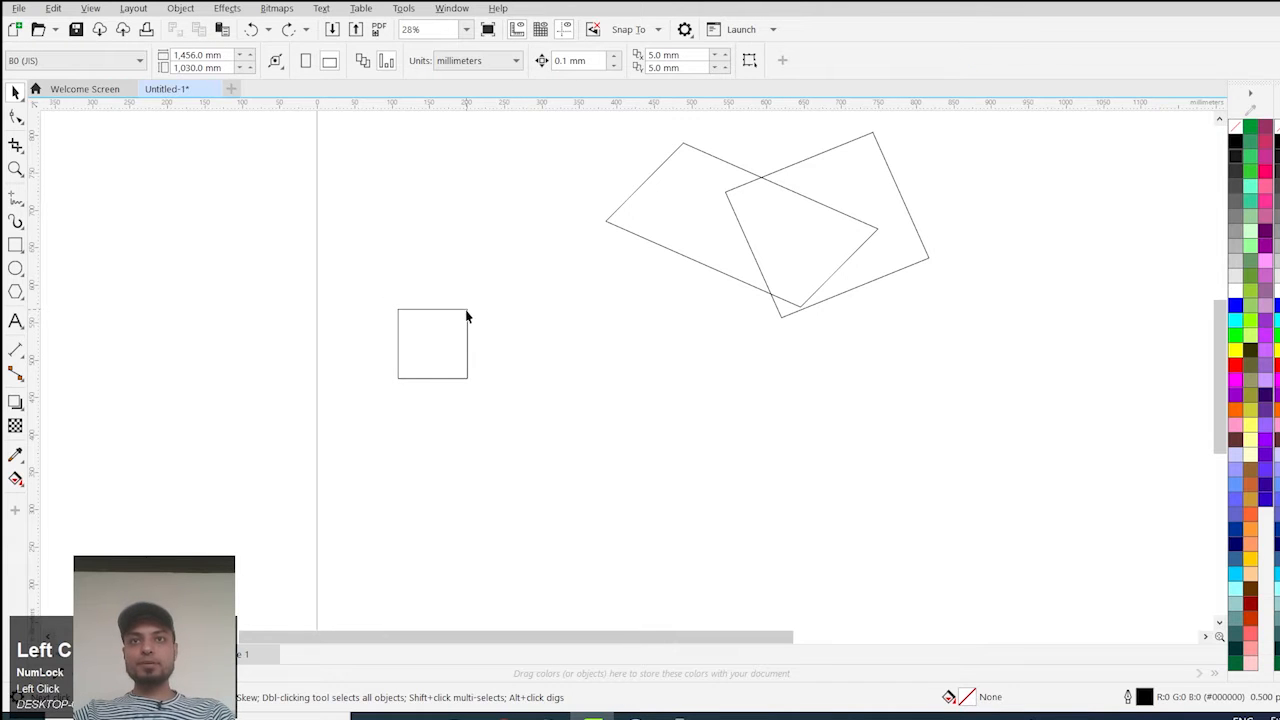
{"action": "left_click", "coordinate": [469, 309]}
{"action": "left_click_drag", "start_coordinate": [474, 313], "coordinate": [436, 342]}
Step: Place a copy of the square in line with it, about 70 mm to the right
{"action": "scroll", "coordinate": [420, 351], "scroll_direction": "up", "scroll_amount": 2}
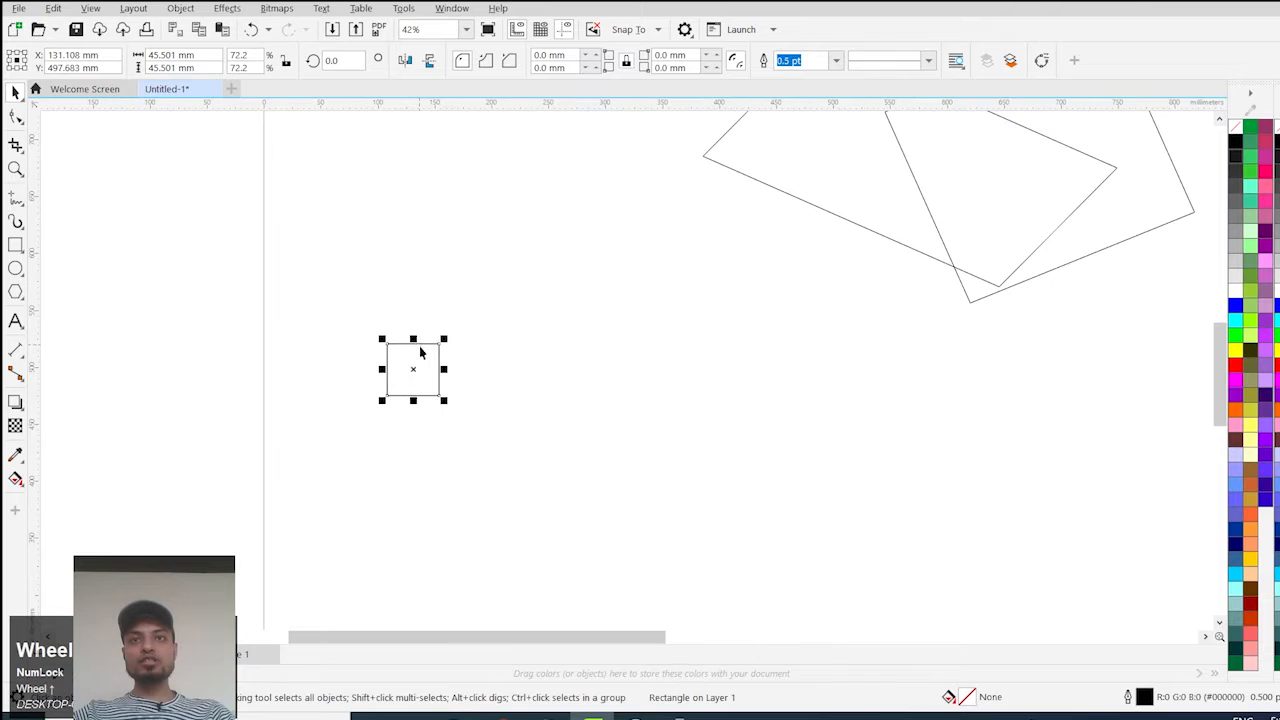
{"action": "scroll", "coordinate": [317, 360], "scroll_direction": "down", "scroll_amount": 1}
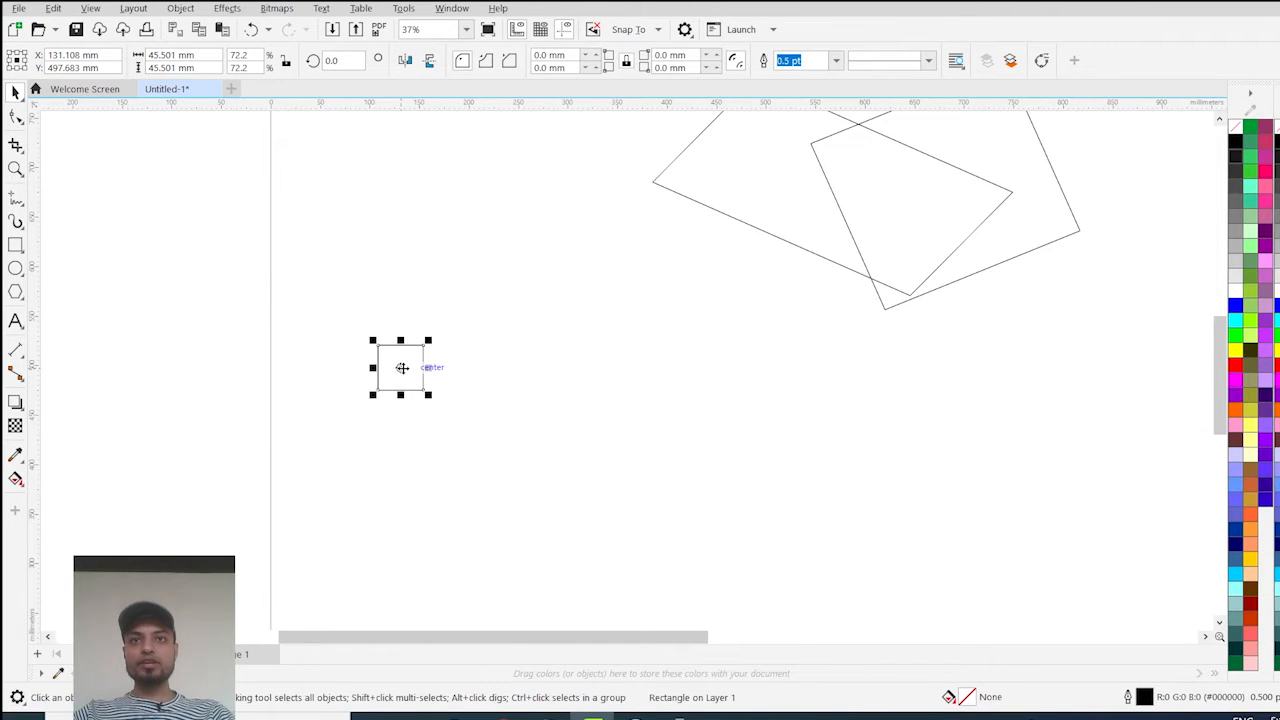
{"action": "left_click_drag", "start_coordinate": [401, 368], "coordinate": [472, 370]}
{"action": "right_click", "coordinate": [472, 370], "text": "ctrl"}
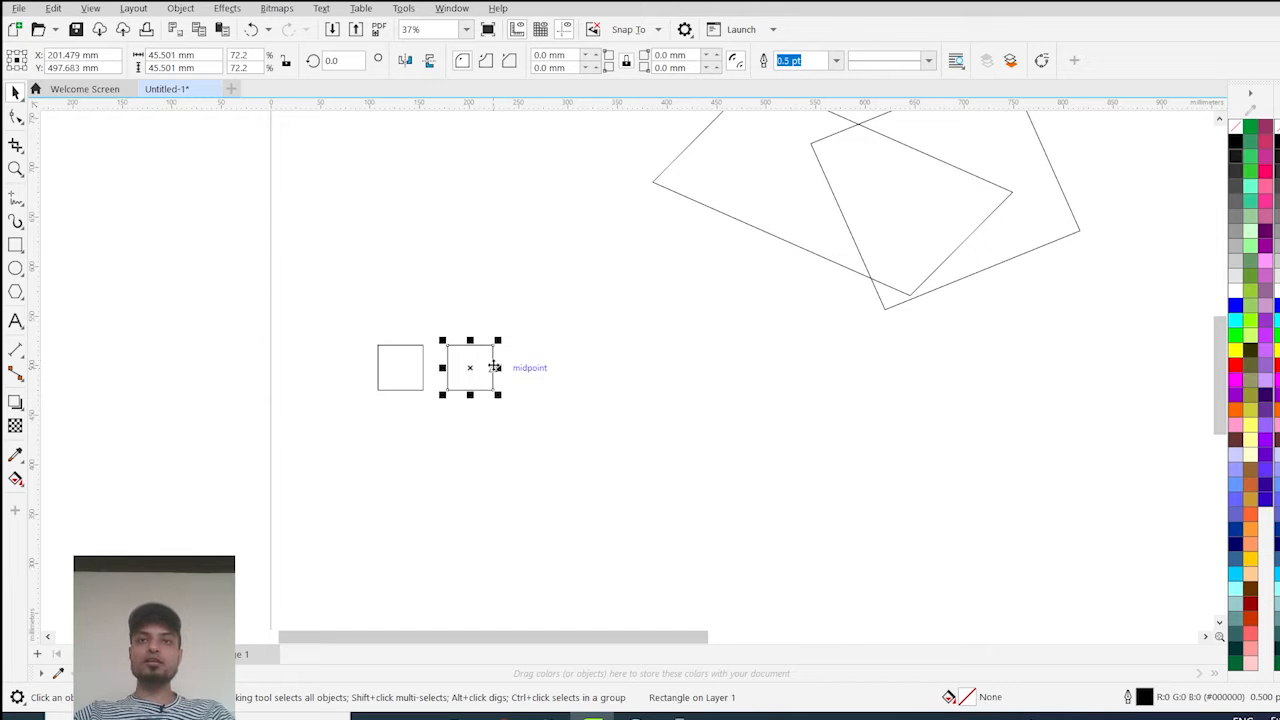
Step: Duplicate the original square with a small diagonal offset, and delete both of its copies
{"action": "left_click", "coordinate": [380, 366]}
{"action": "key", "text": "ctrl+d"}
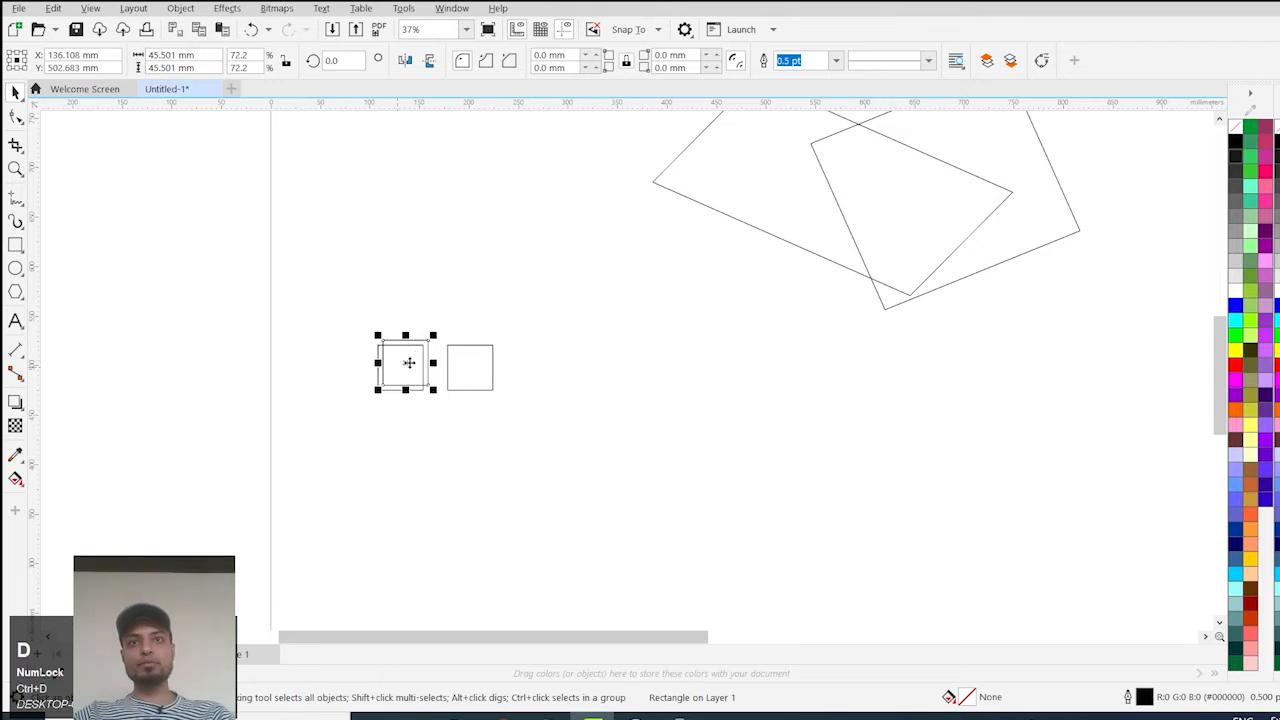
{"action": "key", "text": "Delete"}
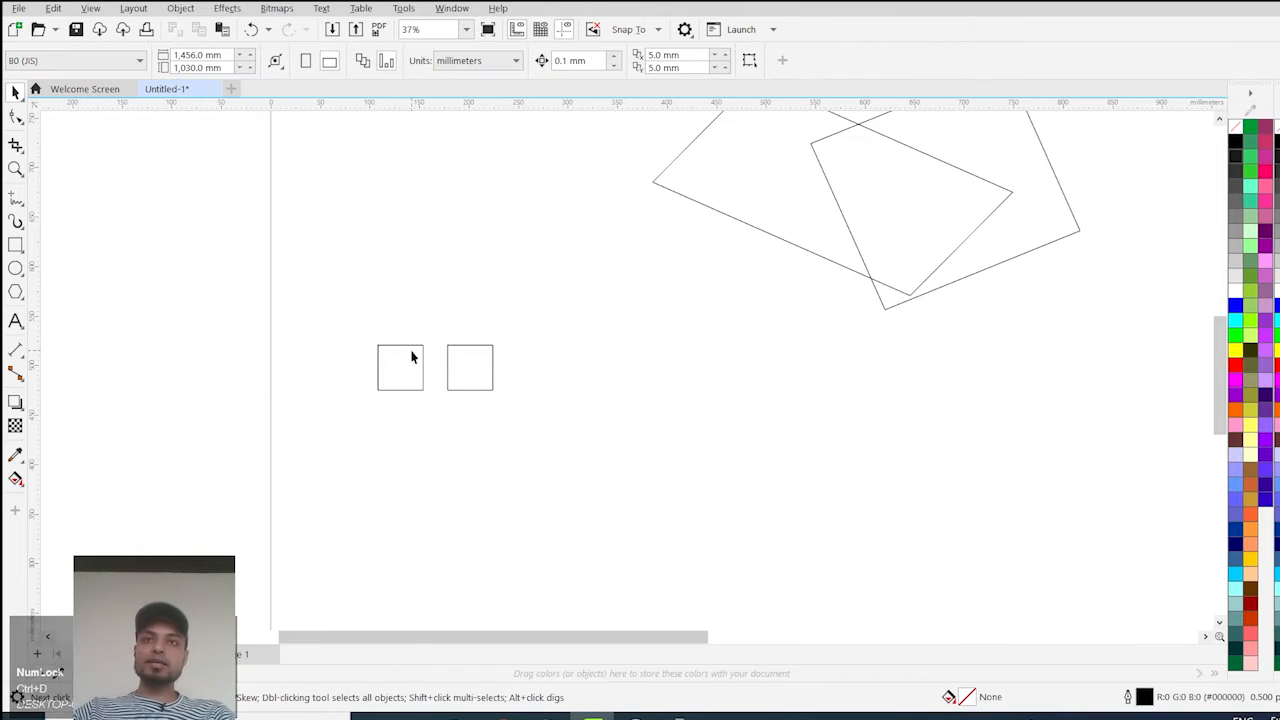
{"action": "left_click_drag", "start_coordinate": [434, 314], "coordinate": [644, 507]}
{"action": "key", "text": "Delete"}
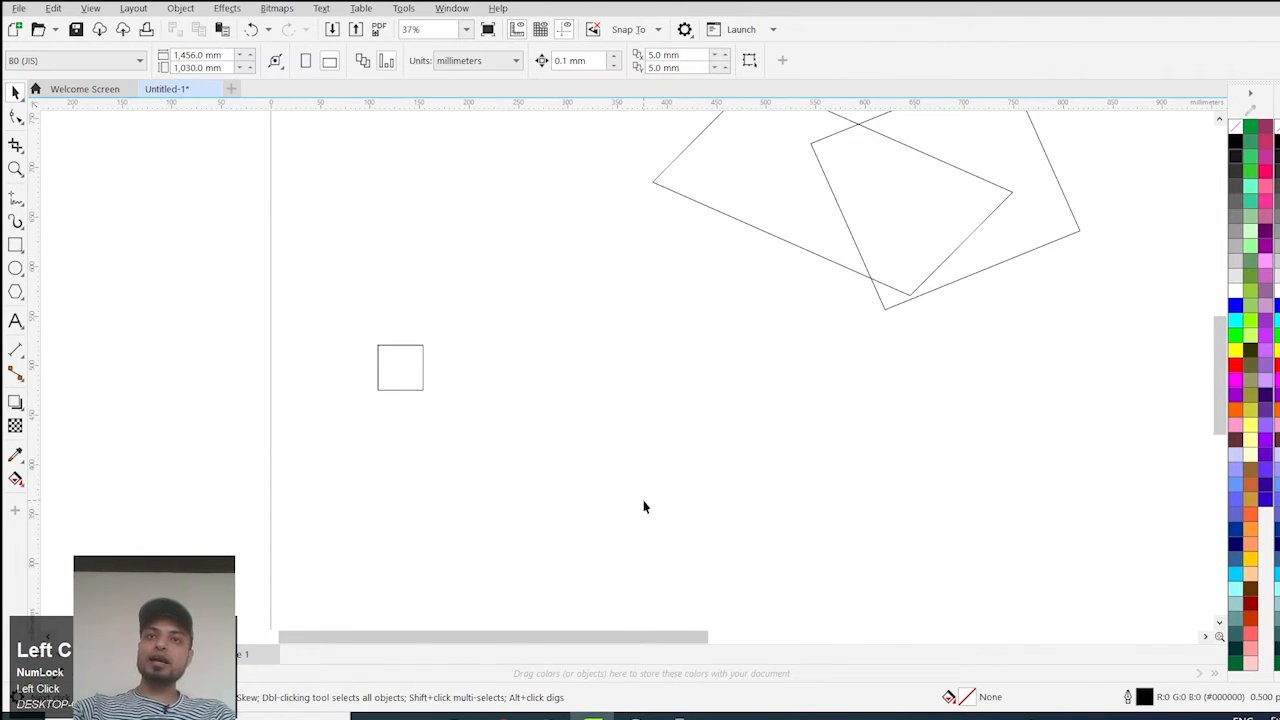
Step: Place a copy of the square level with it about 66 mm to the right, and repeat the duplication three times
{"action": "scroll", "coordinate": [424, 341], "scroll_direction": "up", "scroll_amount": 1}
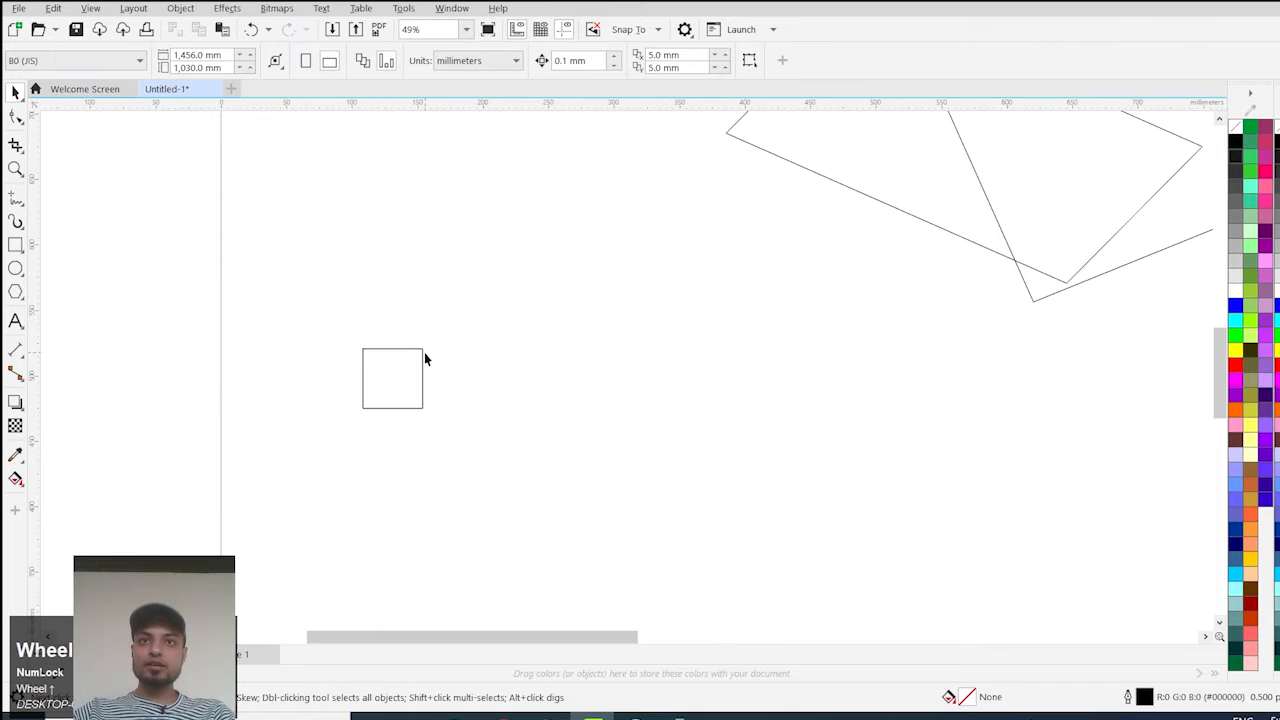
{"action": "left_click_drag", "start_coordinate": [421, 362], "coordinate": [510, 358]}
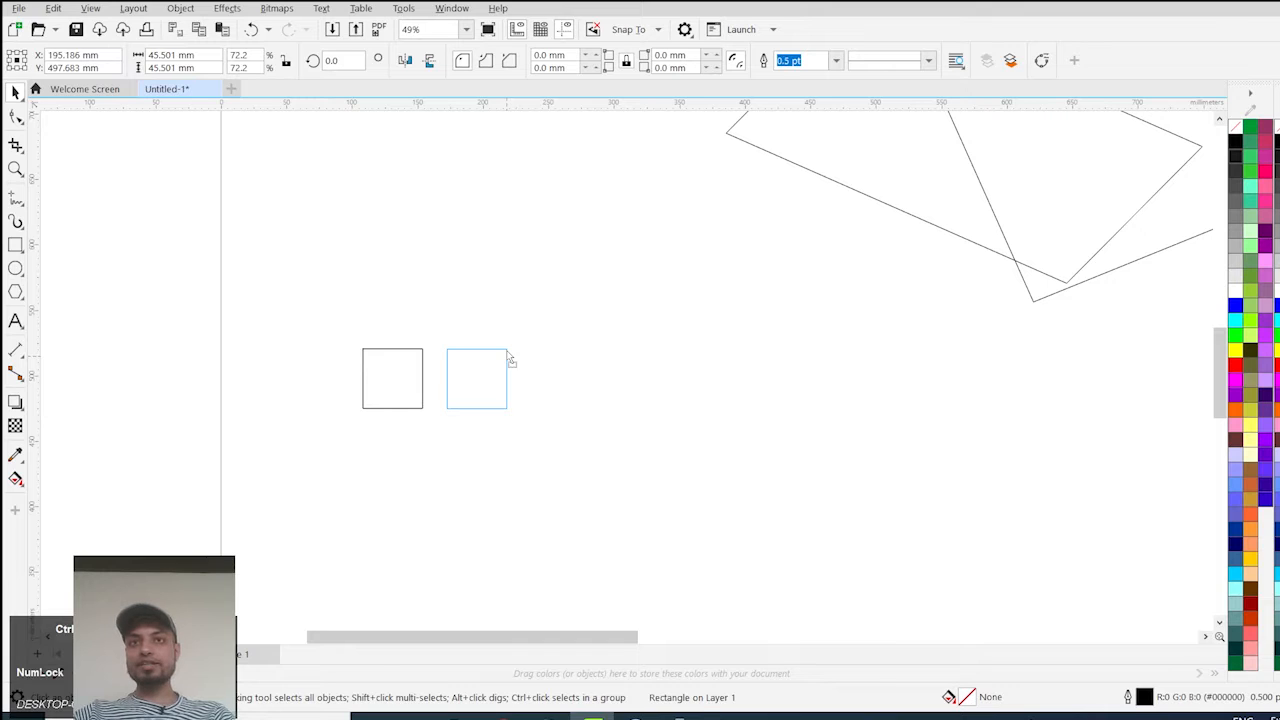
{"action": "key", "text": "Right"}
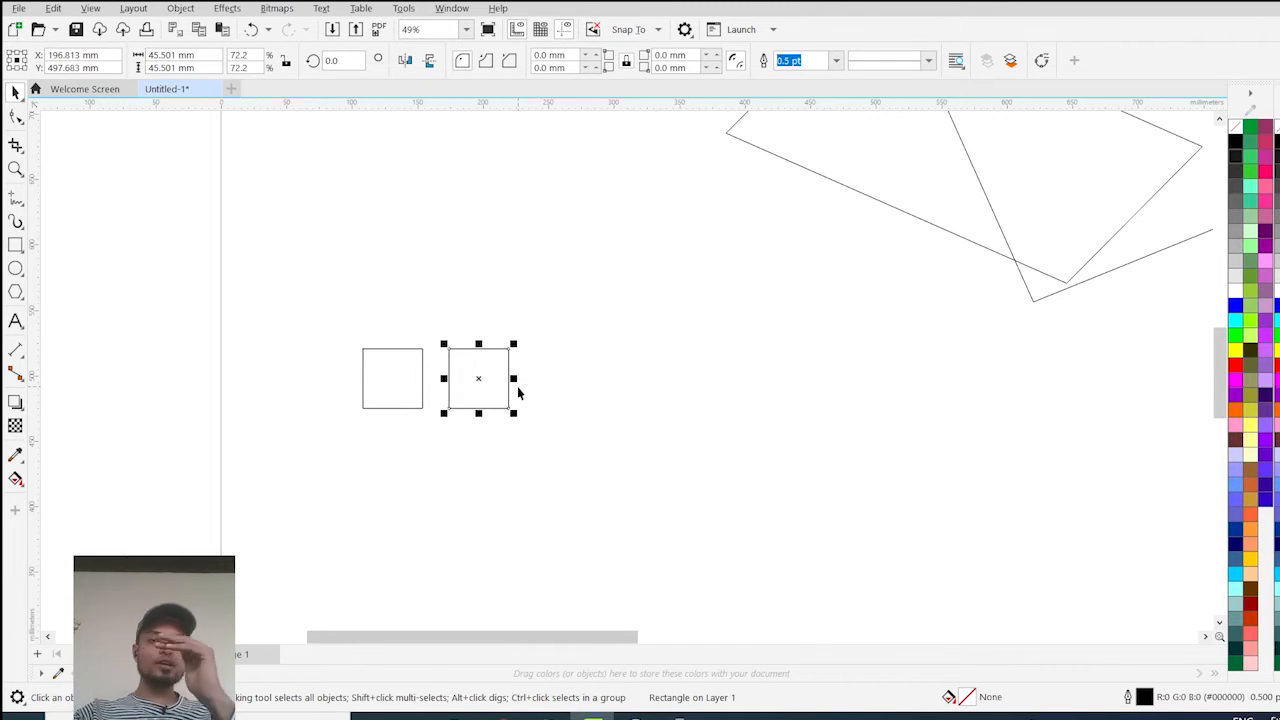
{"action": "key", "text": "ctrl+r"}
{"action": "key", "text": "ctrl+r"}
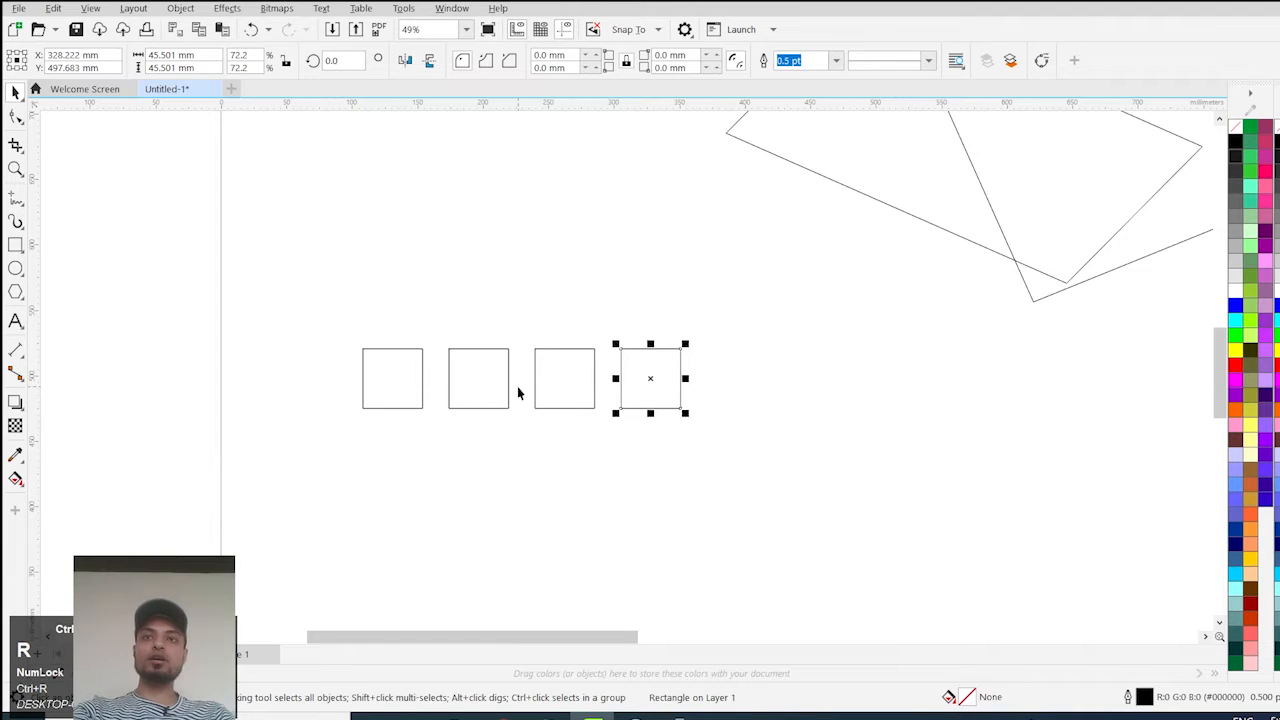
{"action": "key", "text": "ctrl+r"}
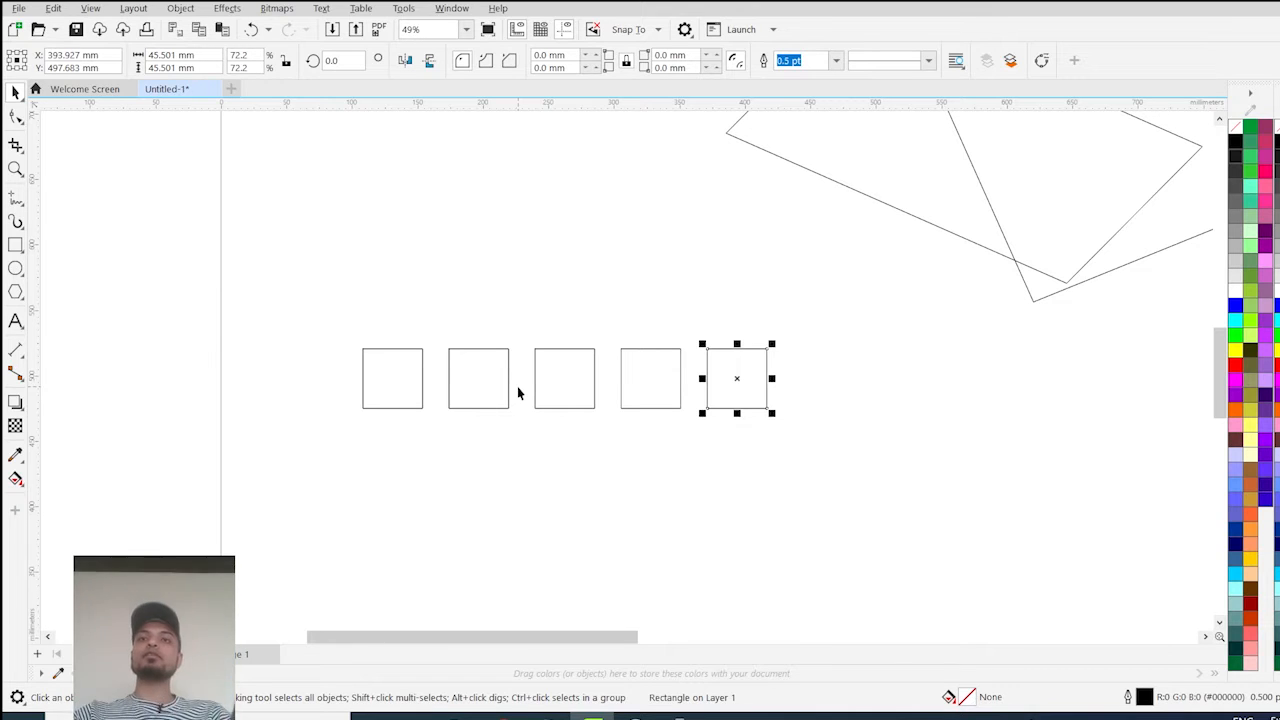
Step: Copy the first square about 49 mm left and 52 mm down, repeating the duplication until there are five diagonal copies
{"action": "left_click", "coordinate": [412, 377]}
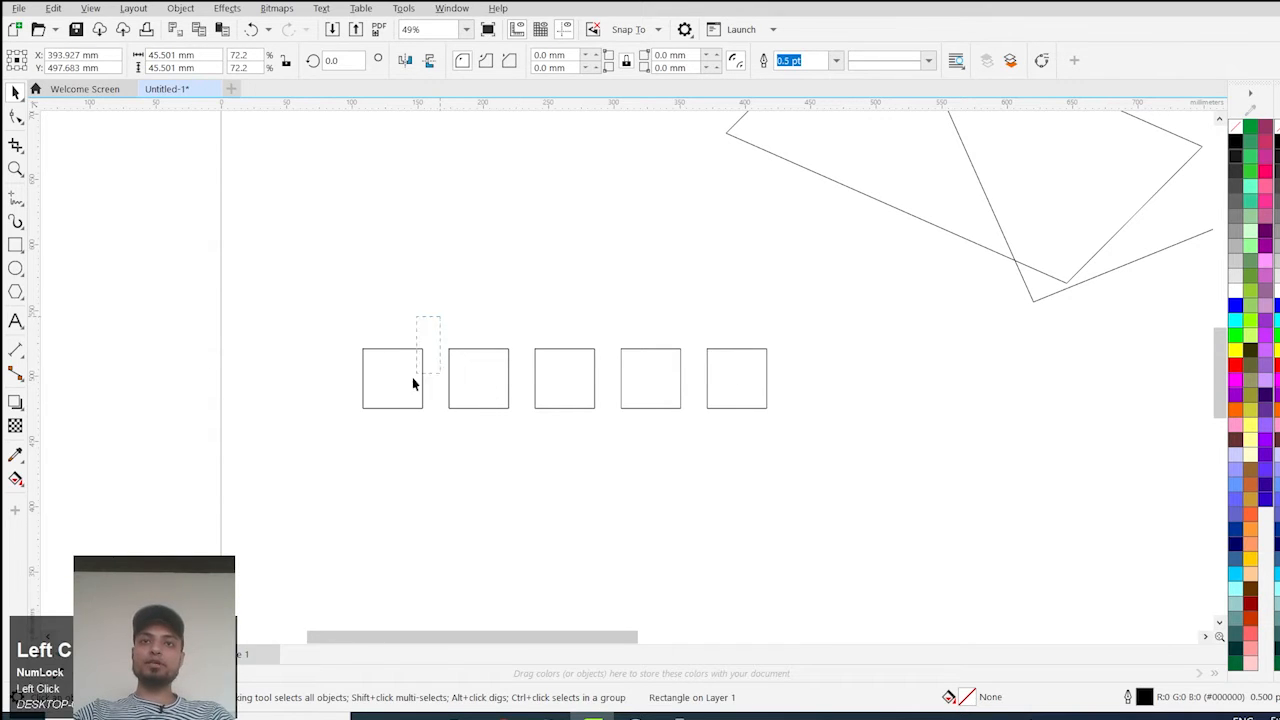
{"action": "left_click", "coordinate": [364, 408]}
{"action": "left_click_drag", "start_coordinate": [391, 377], "coordinate": [329, 451]}
{"action": "right_click", "coordinate": [329, 451]}
{"action": "key", "text": "ctrl+r"}
{"action": "key", "text": "ctrl+r"}
{"action": "key", "text": "ctrl+r"}
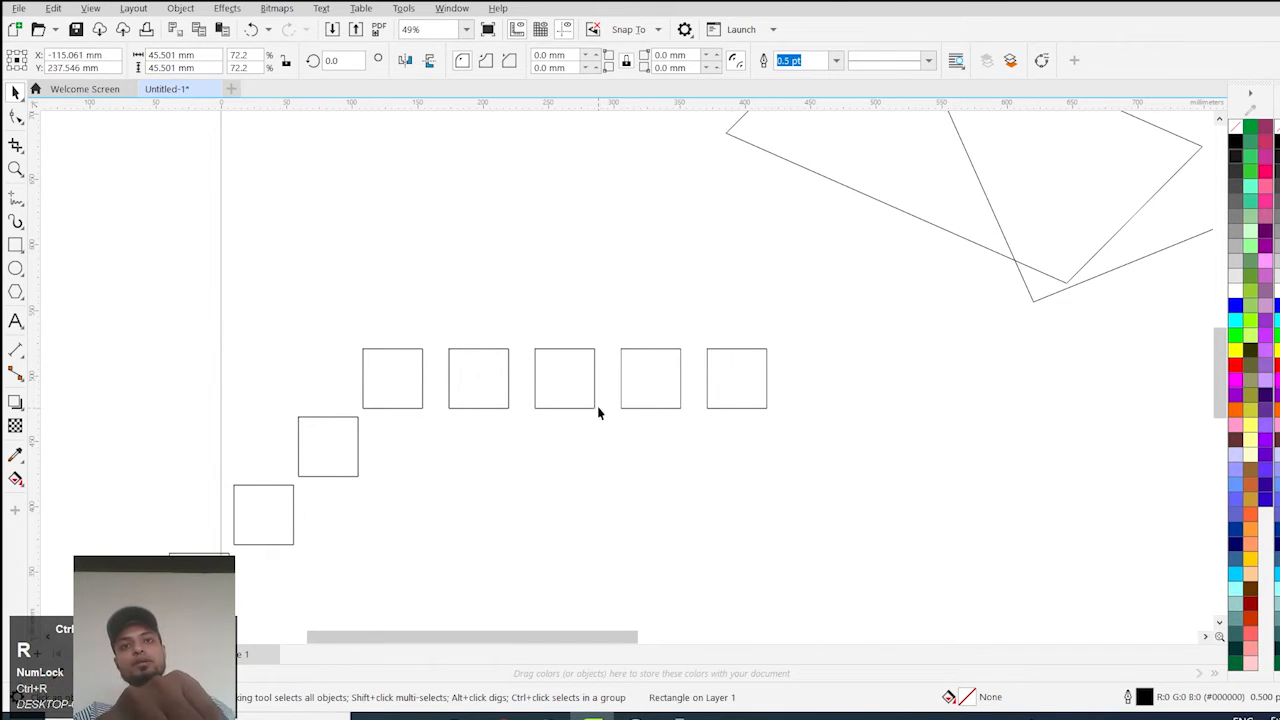
Step: Delete the five diagonal copies and the four copies in the horizontal row, keeping only the original square
{"action": "scroll", "coordinate": [597, 410], "scroll_direction": "down", "scroll_amount": 3}
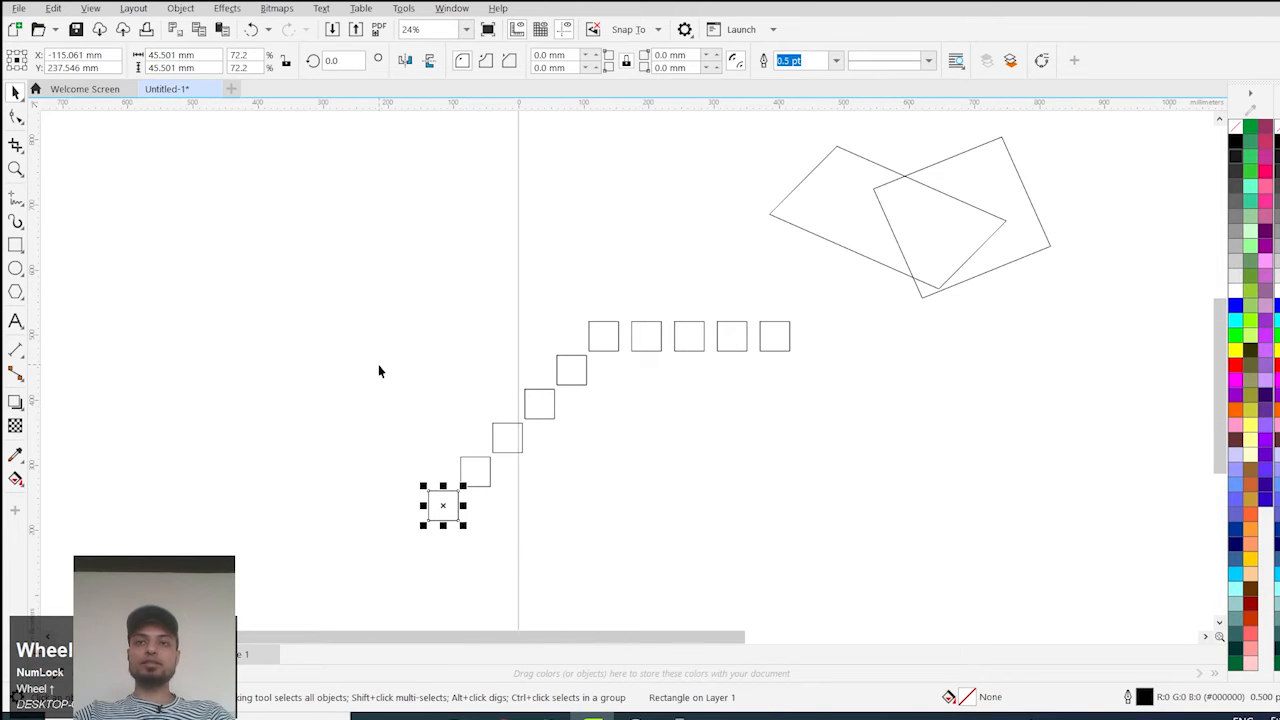
{"action": "left_click_drag", "start_coordinate": [297, 345], "coordinate": [591, 485]}
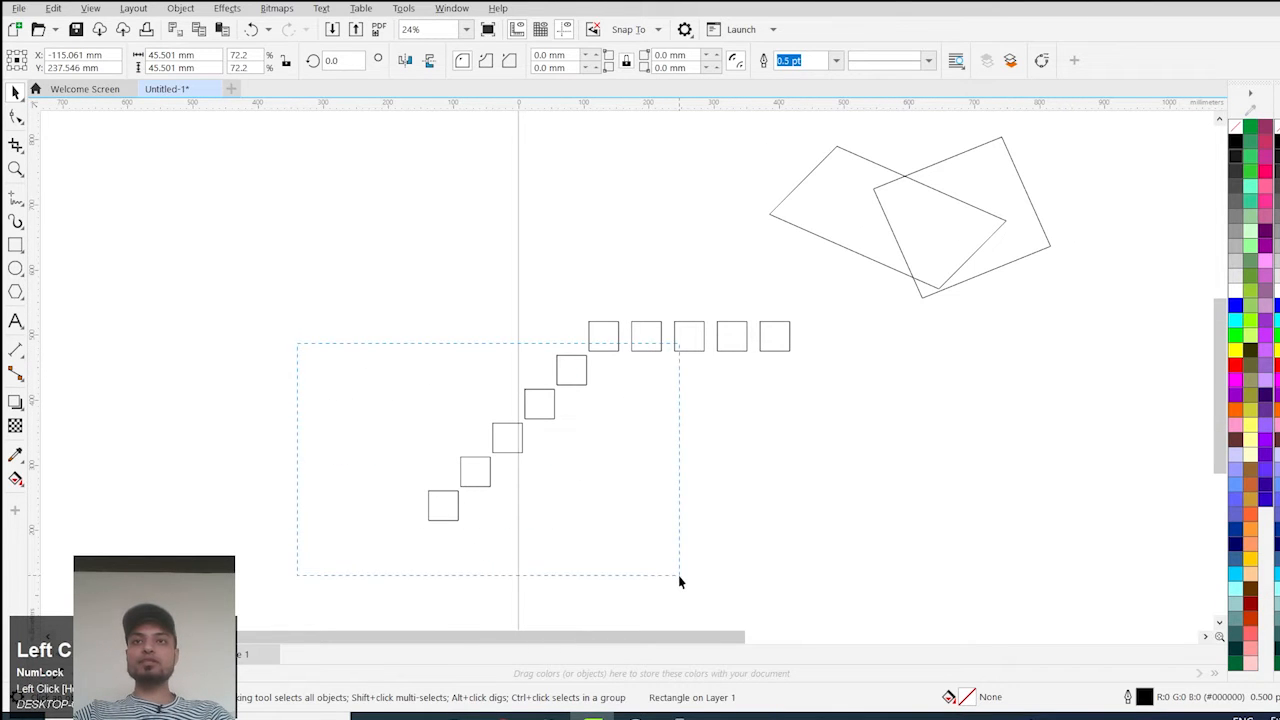
{"action": "left_click_drag", "start_coordinate": [679, 578], "coordinate": [679, 578]}
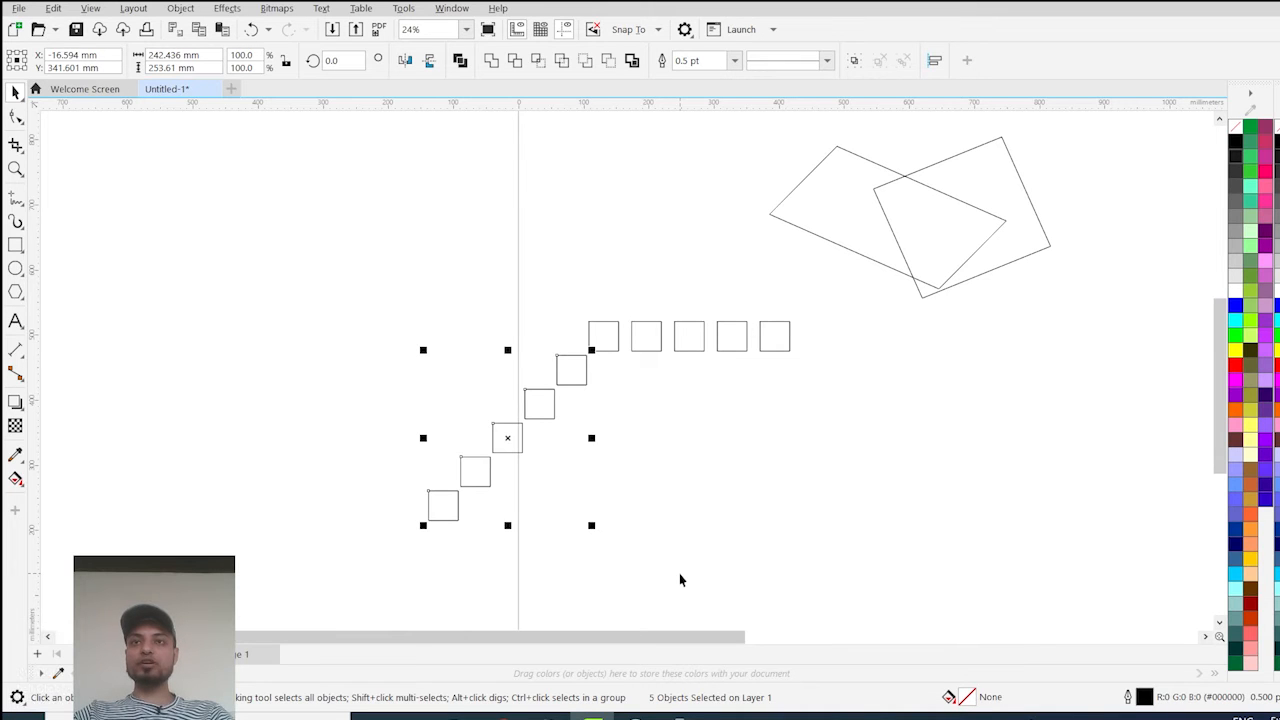
{"action": "scroll", "coordinate": [744, 345], "scroll_direction": "up", "scroll_amount": 1}
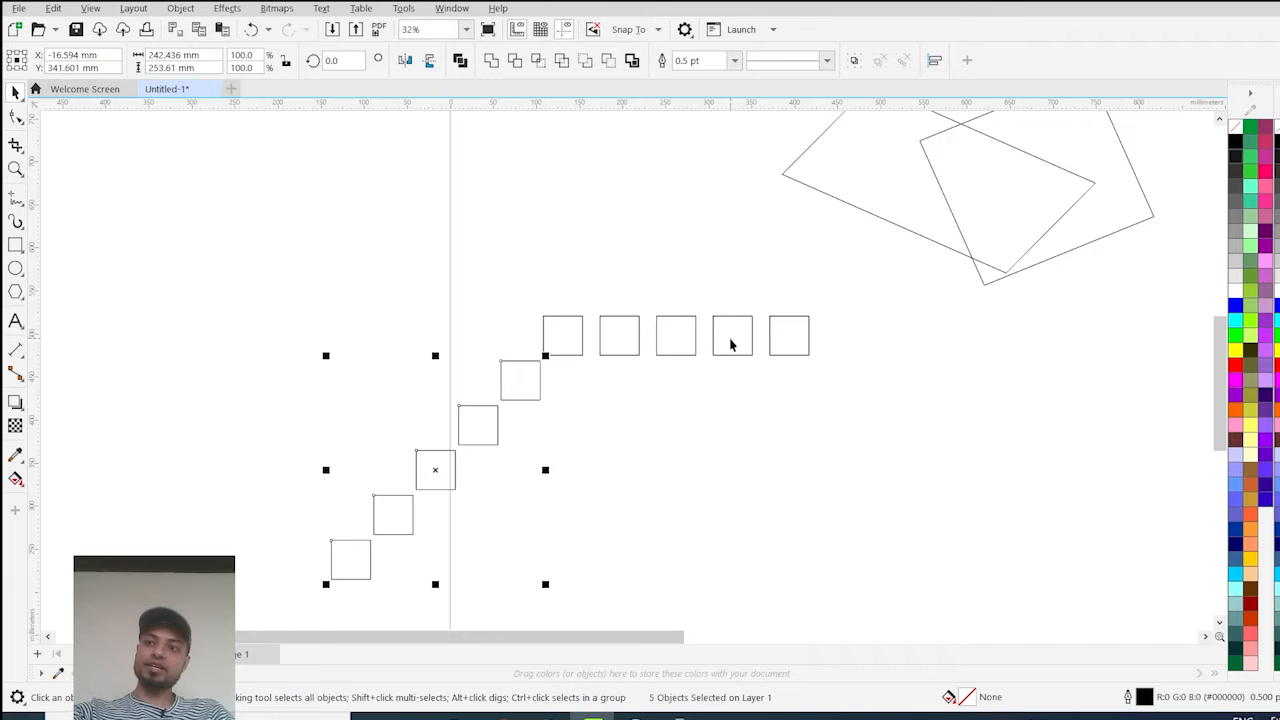
{"action": "key", "text": "Delete"}
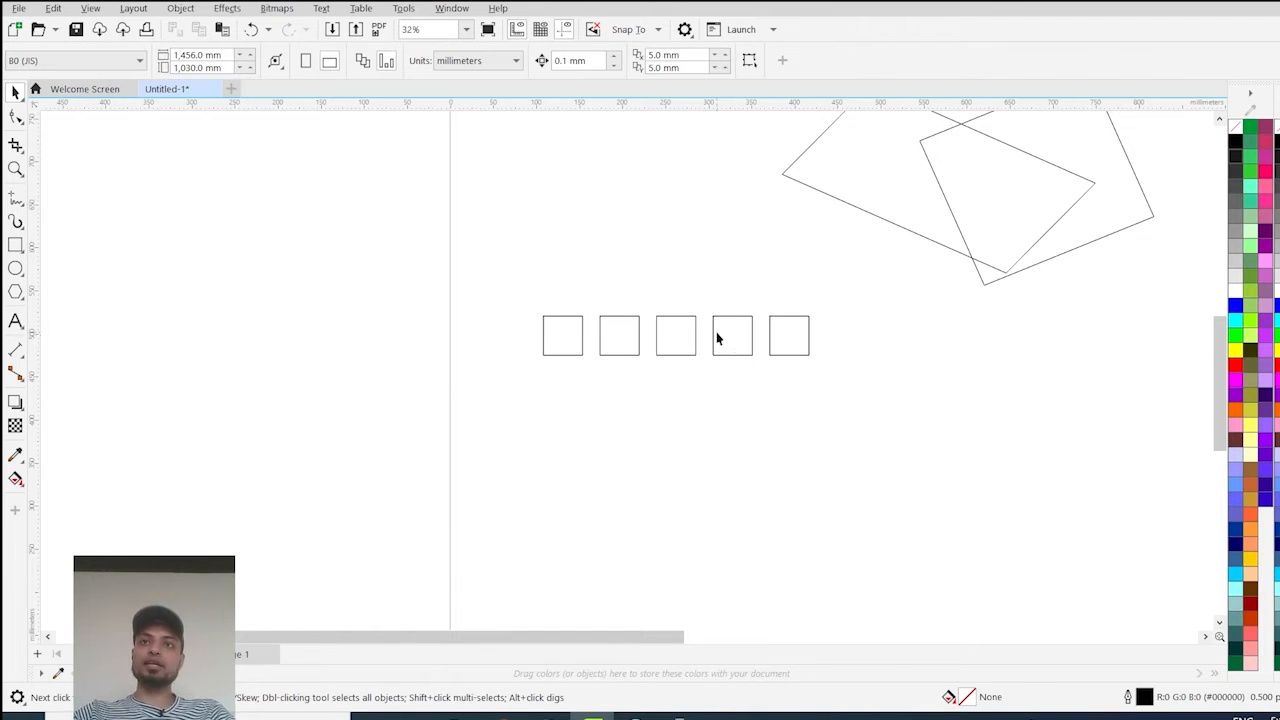
{"action": "left_click_drag", "start_coordinate": [571, 280], "coordinate": [1068, 468]}
{"action": "key", "text": "Delete"}
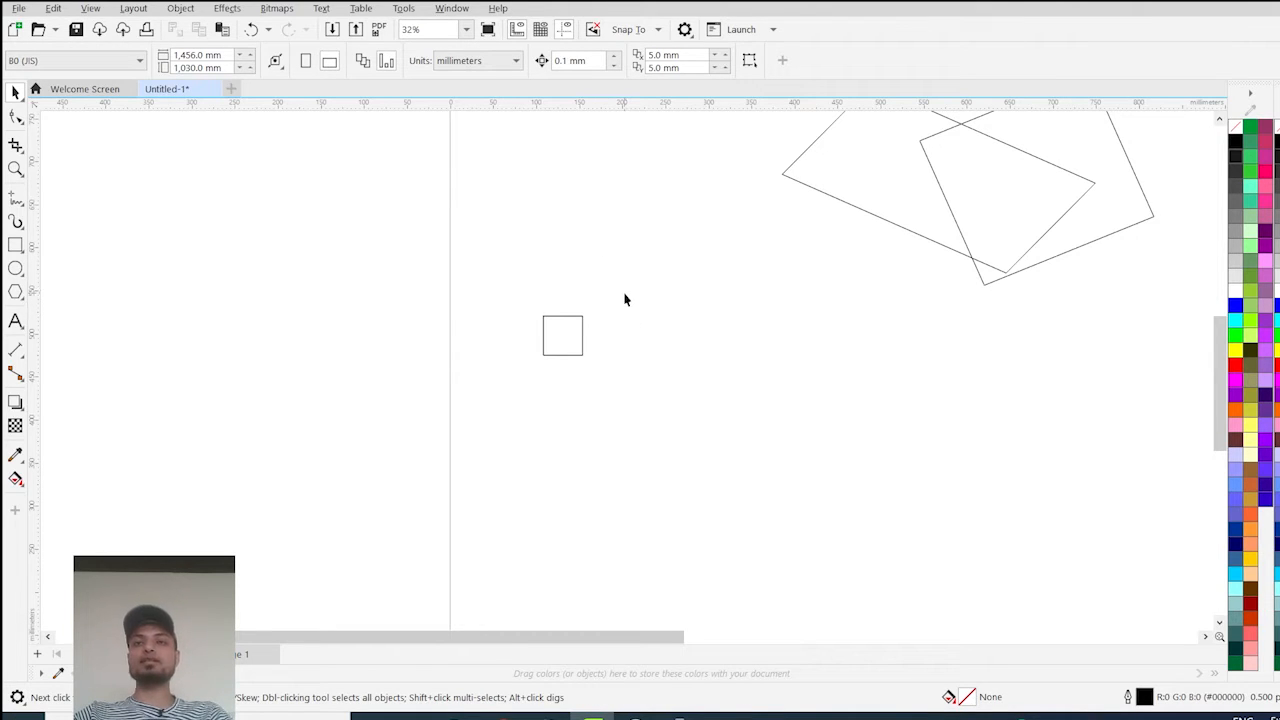
{"action": "scroll", "coordinate": [609, 288], "scroll_direction": "up", "scroll_amount": 1}
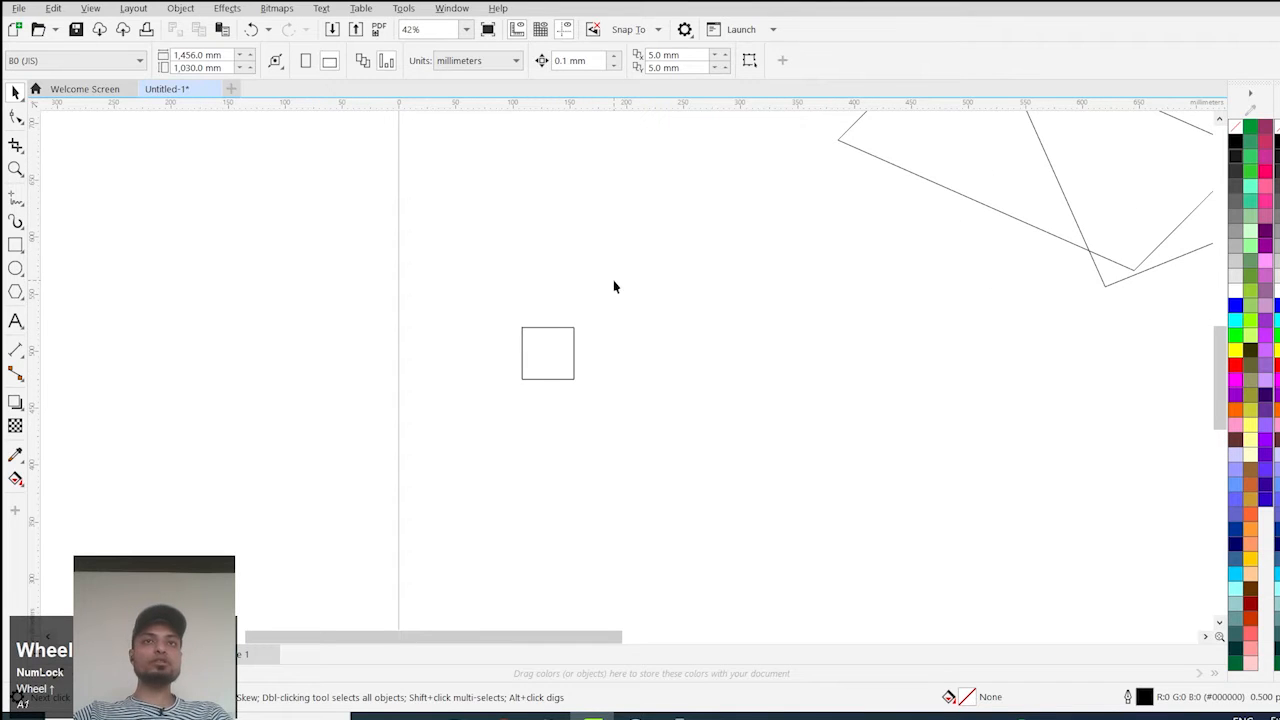
{"action": "left_click", "coordinate": [53, 9]}
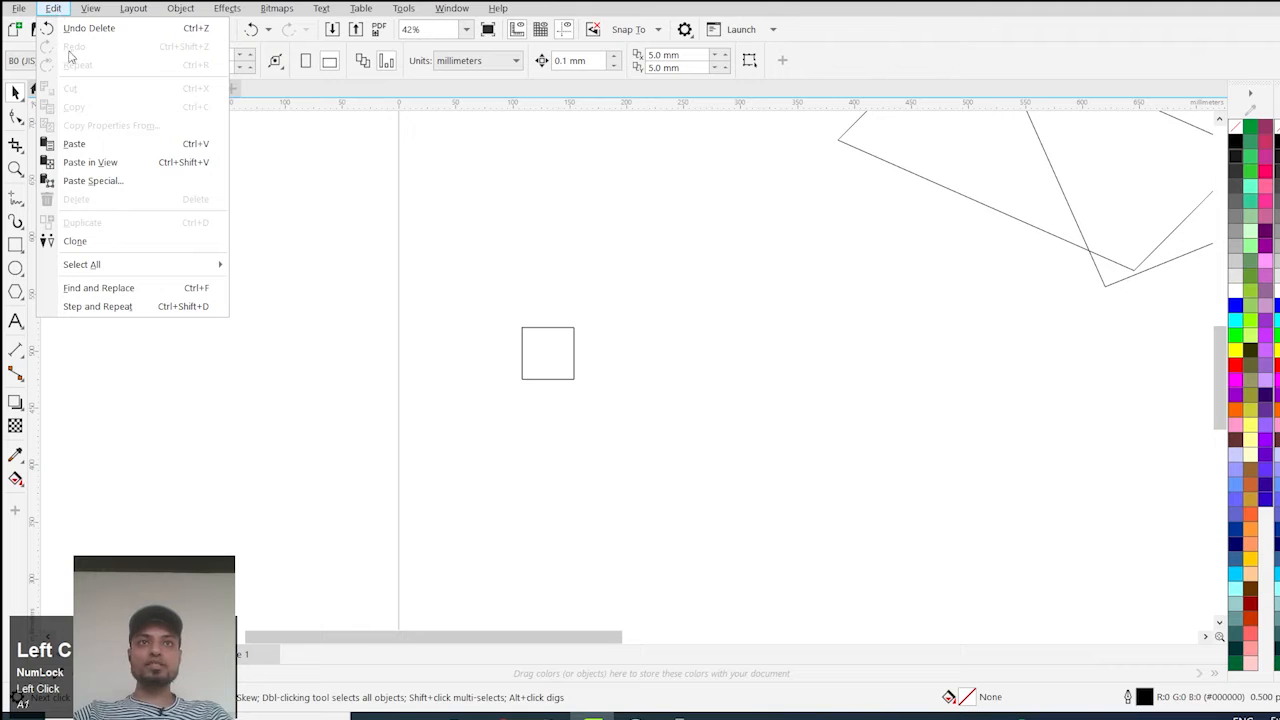
{"action": "left_click", "coordinate": [503, 190]}
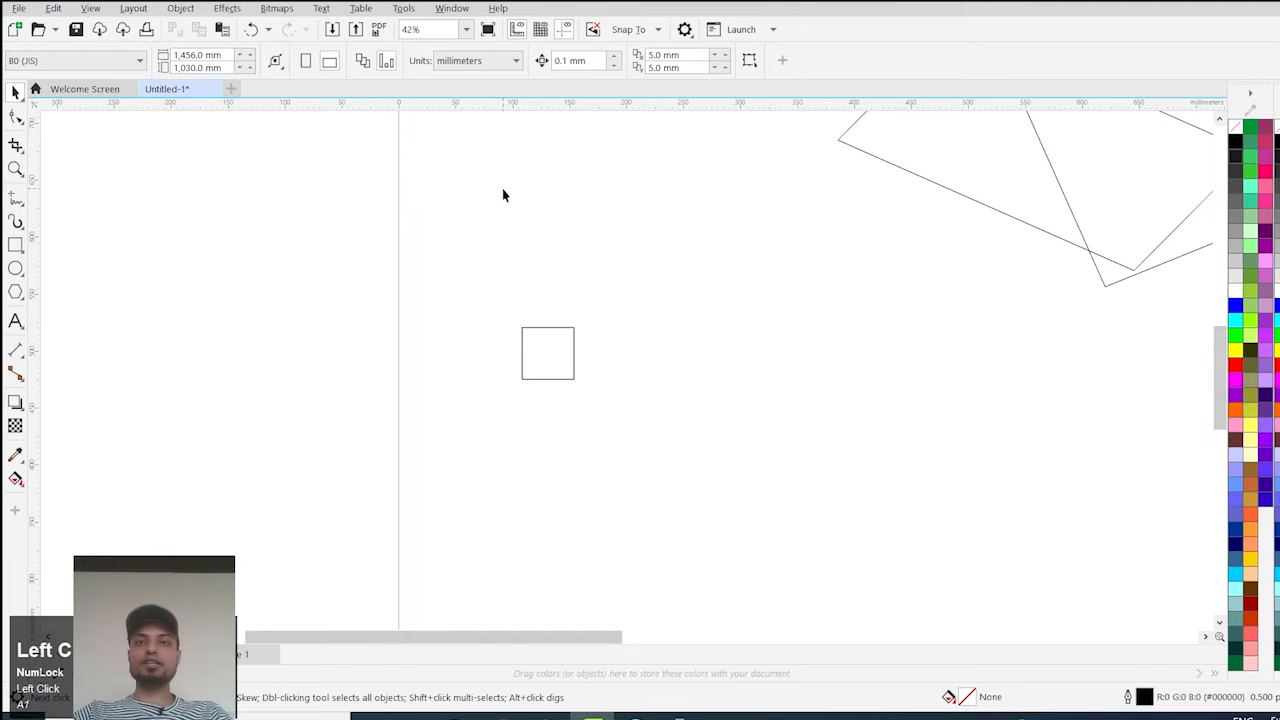
{"action": "scroll", "coordinate": [396, 268], "scroll_direction": "down", "scroll_amount": 2}
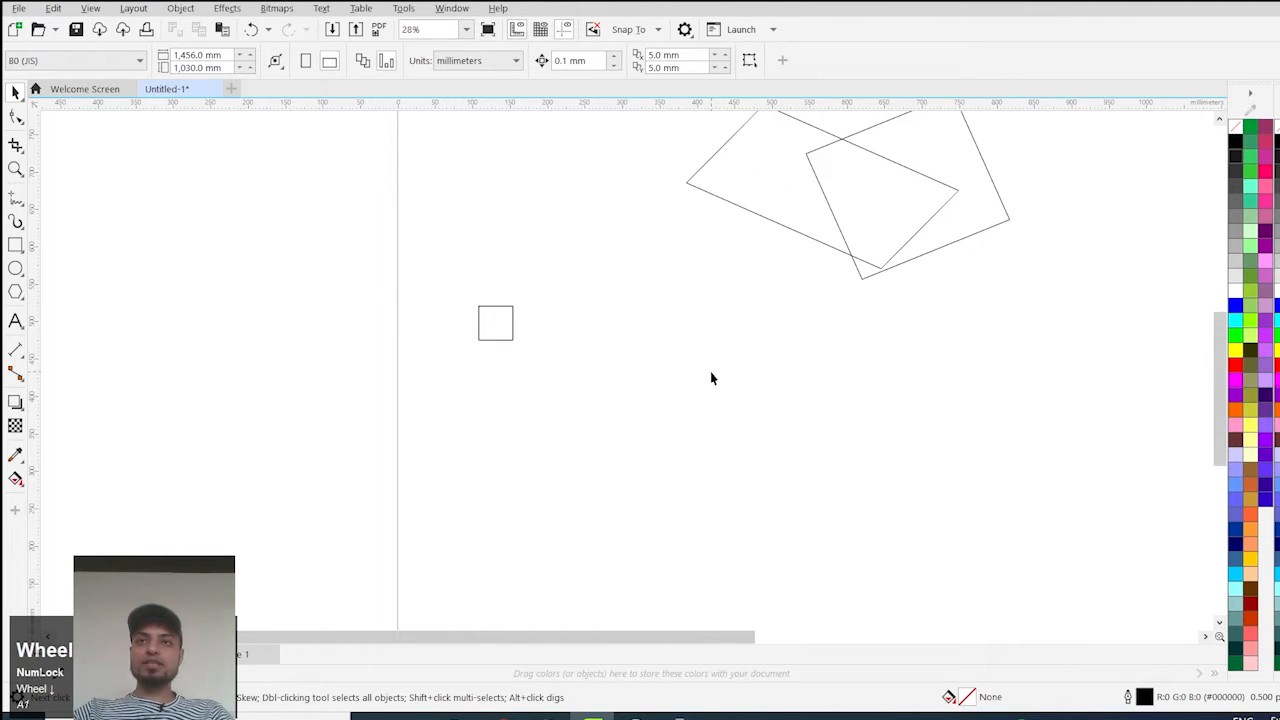
Step: Cut the square from Untitled-1, create a new document with the default settings, and paste the square into it
{"action": "left_click", "coordinate": [493, 315]}
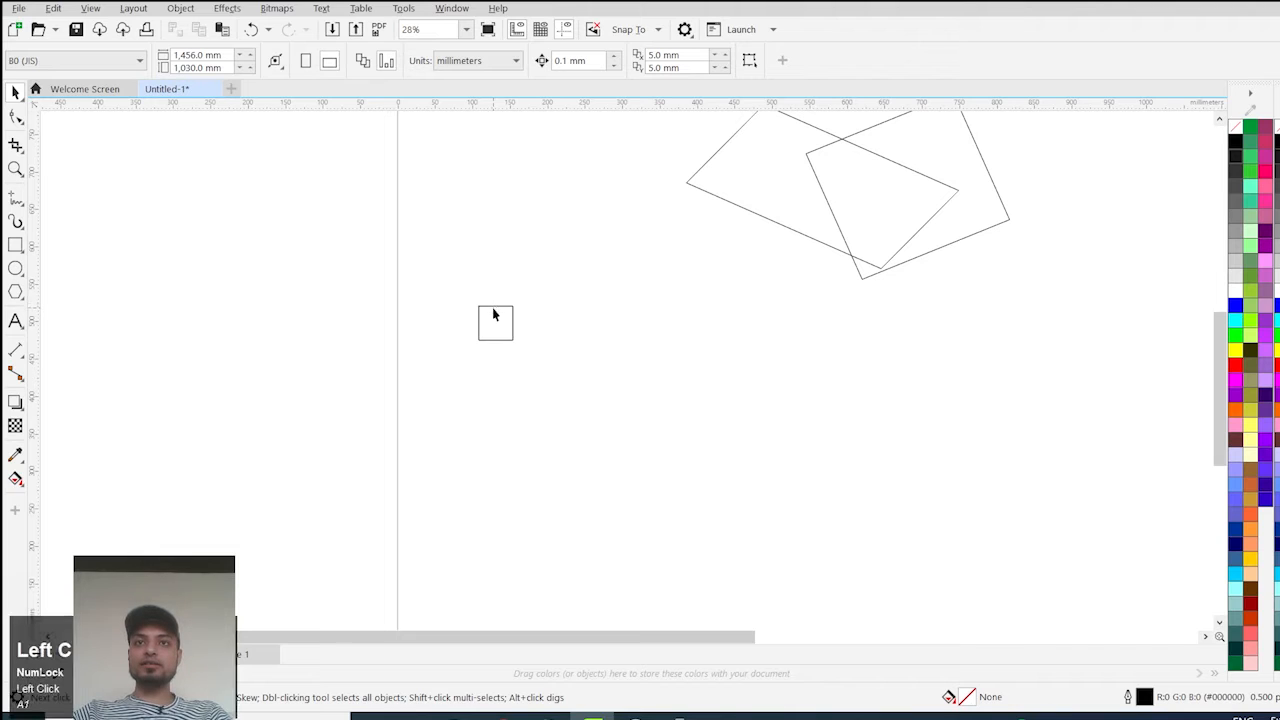
{"action": "left_click", "coordinate": [491, 306]}
{"action": "scroll", "coordinate": [489, 305], "scroll_direction": "up", "scroll_amount": 2}
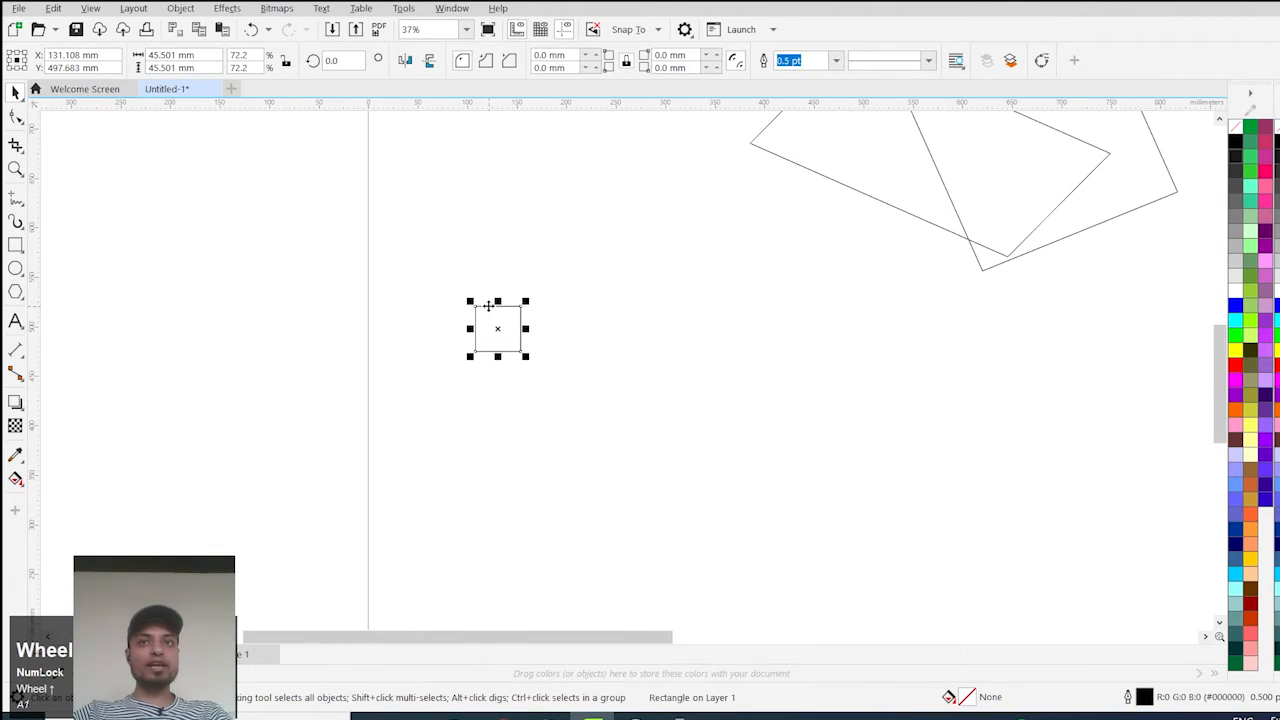
{"action": "scroll", "coordinate": [474, 307], "scroll_direction": "up", "scroll_amount": 1}
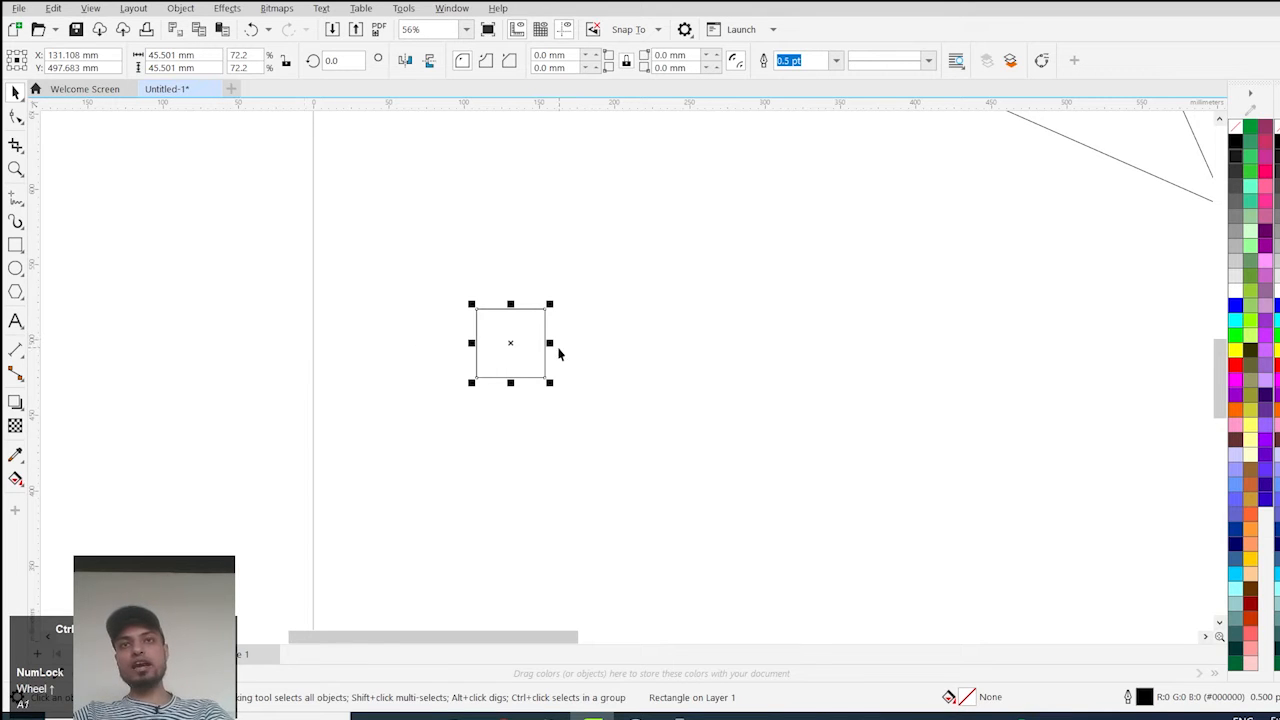
{"action": "key", "text": "ctrl+x"}
{"action": "left_click", "coordinate": [15, 29]}
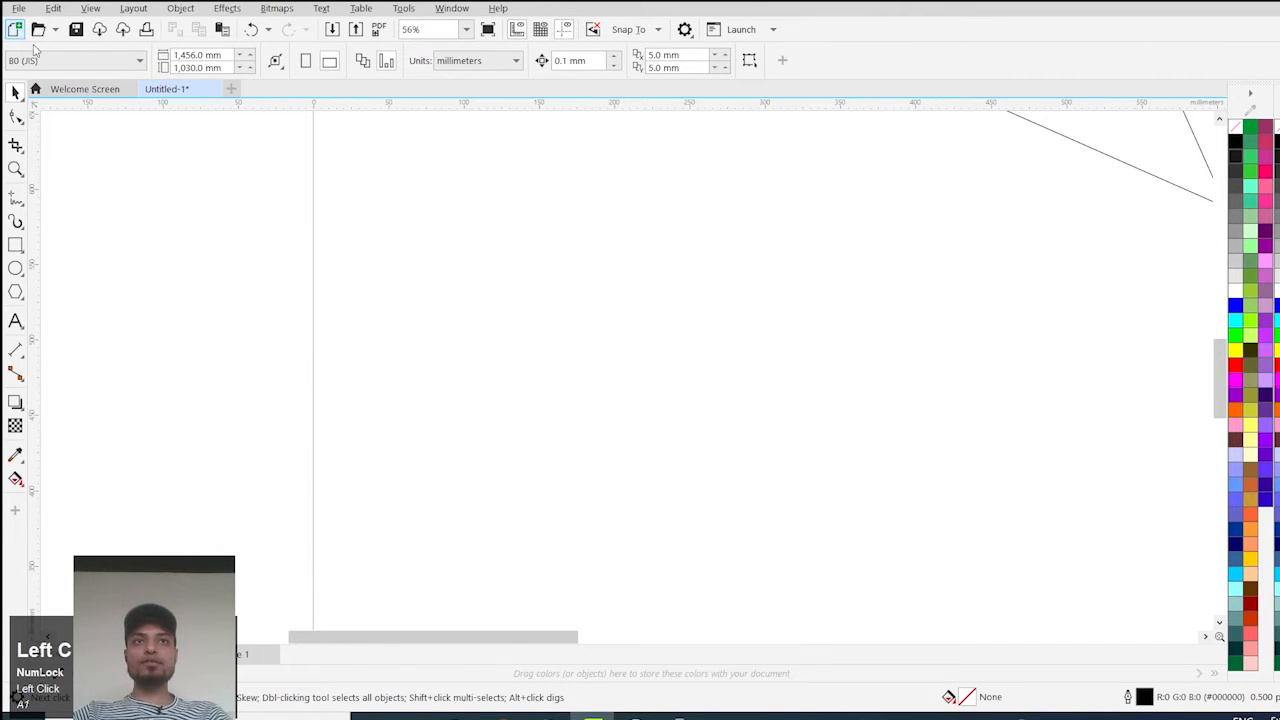
{"action": "left_click", "coordinate": [758, 520]}
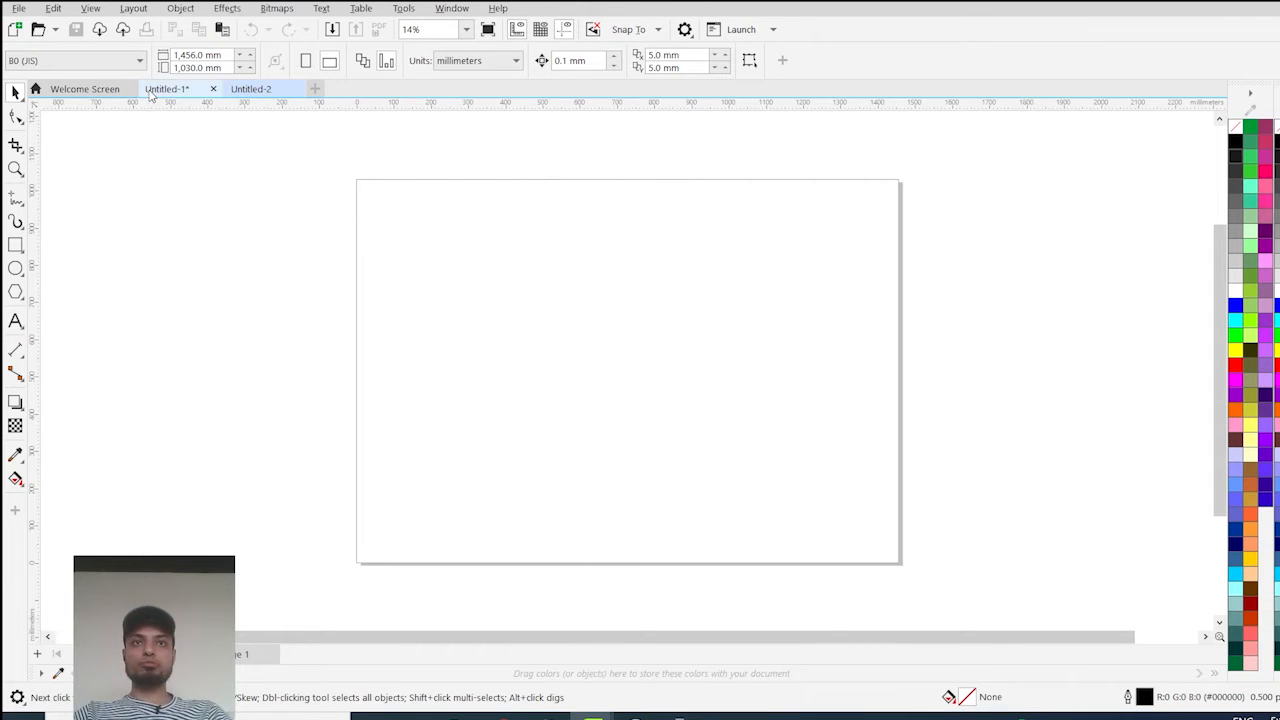
{"action": "key", "text": "ctrl+v"}
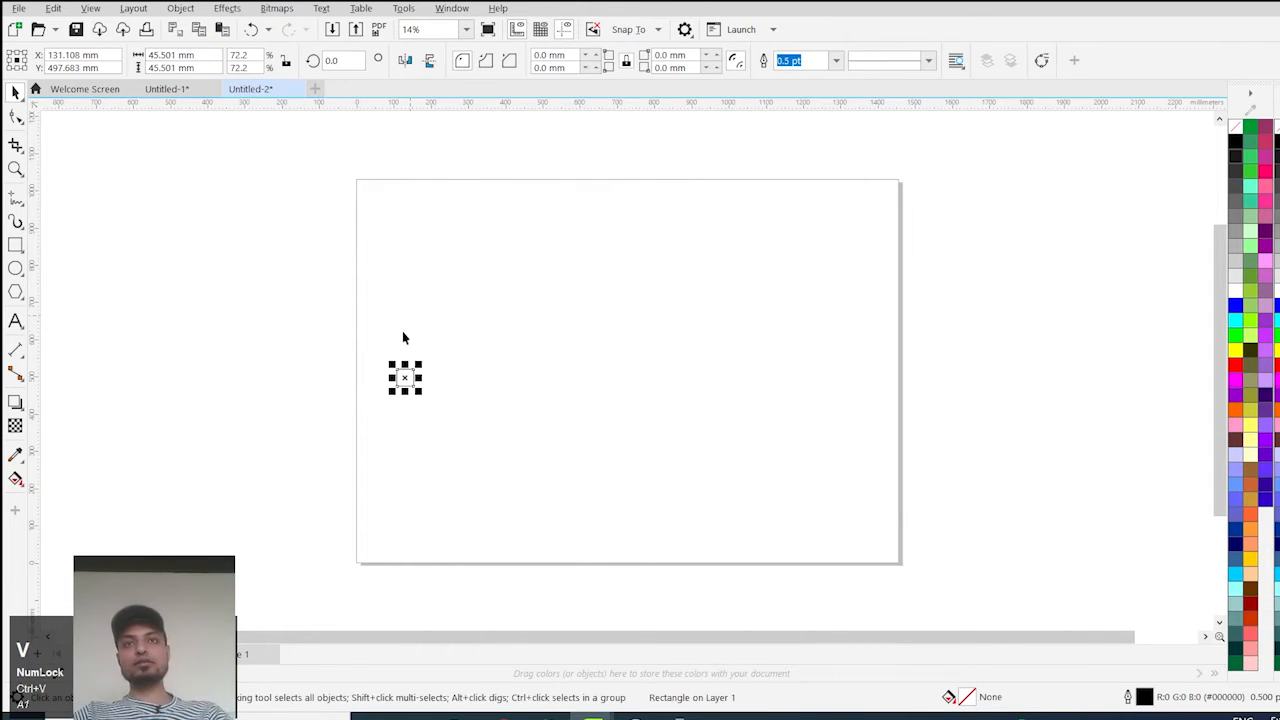
Step: Return to the Untitled-1 document and paste the cut square back into it
{"action": "left_click", "coordinate": [166, 89]}
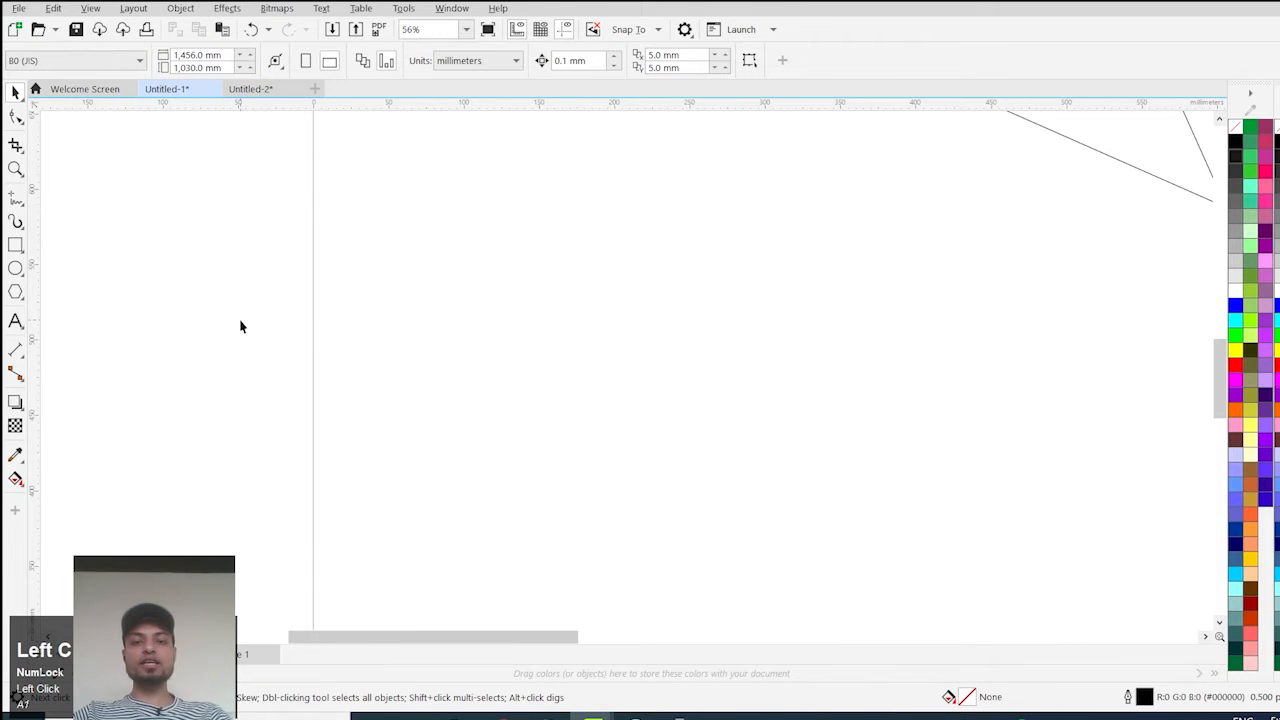
{"action": "key", "text": "ctrl+v"}
{"action": "scroll", "coordinate": [523, 335], "scroll_direction": "up", "scroll_amount": 1}
{"action": "scroll", "coordinate": [458, 346], "scroll_direction": "down", "scroll_amount": 1}
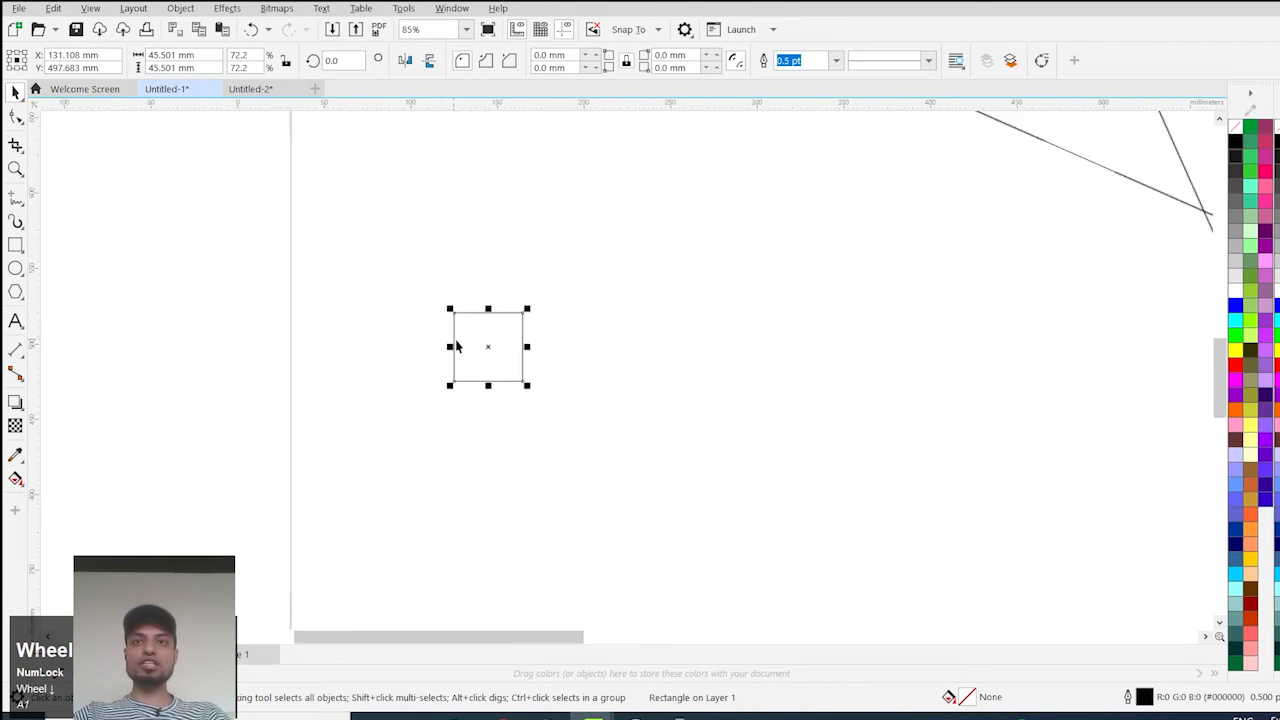
{"action": "scroll", "coordinate": [456, 346], "scroll_direction": "down", "scroll_amount": 1}
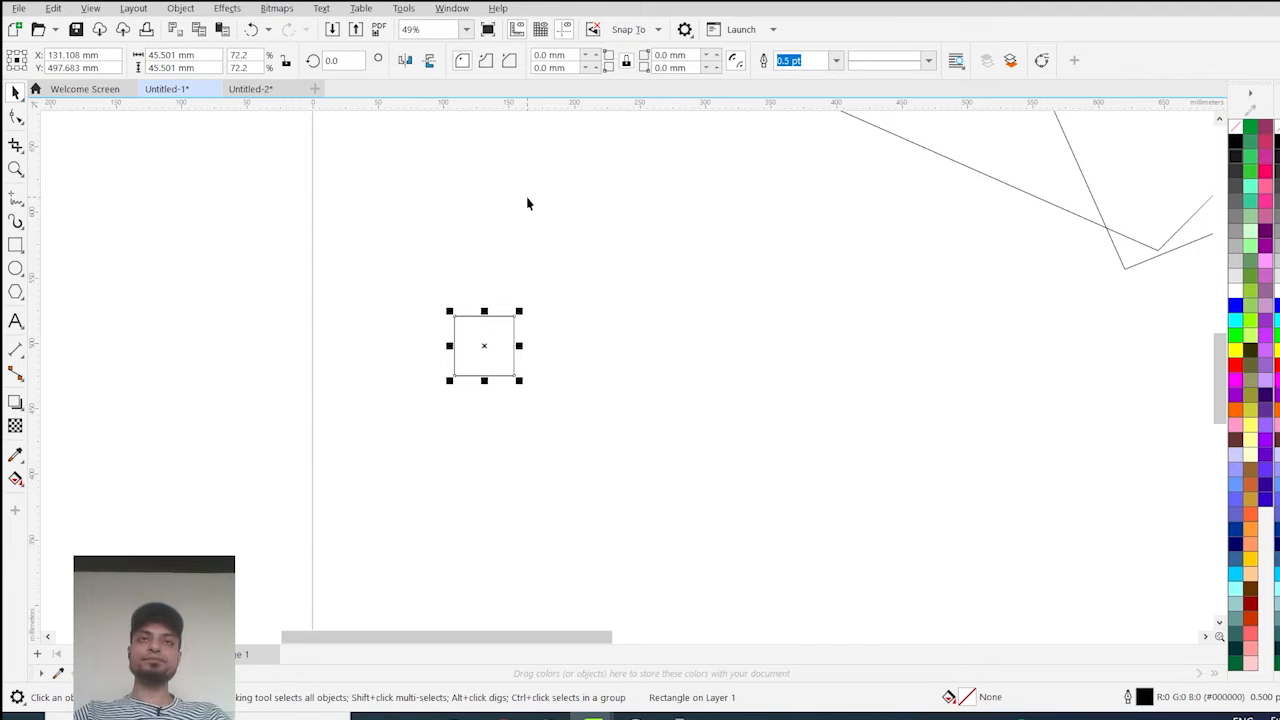
{"action": "left_click", "coordinate": [58, 10]}
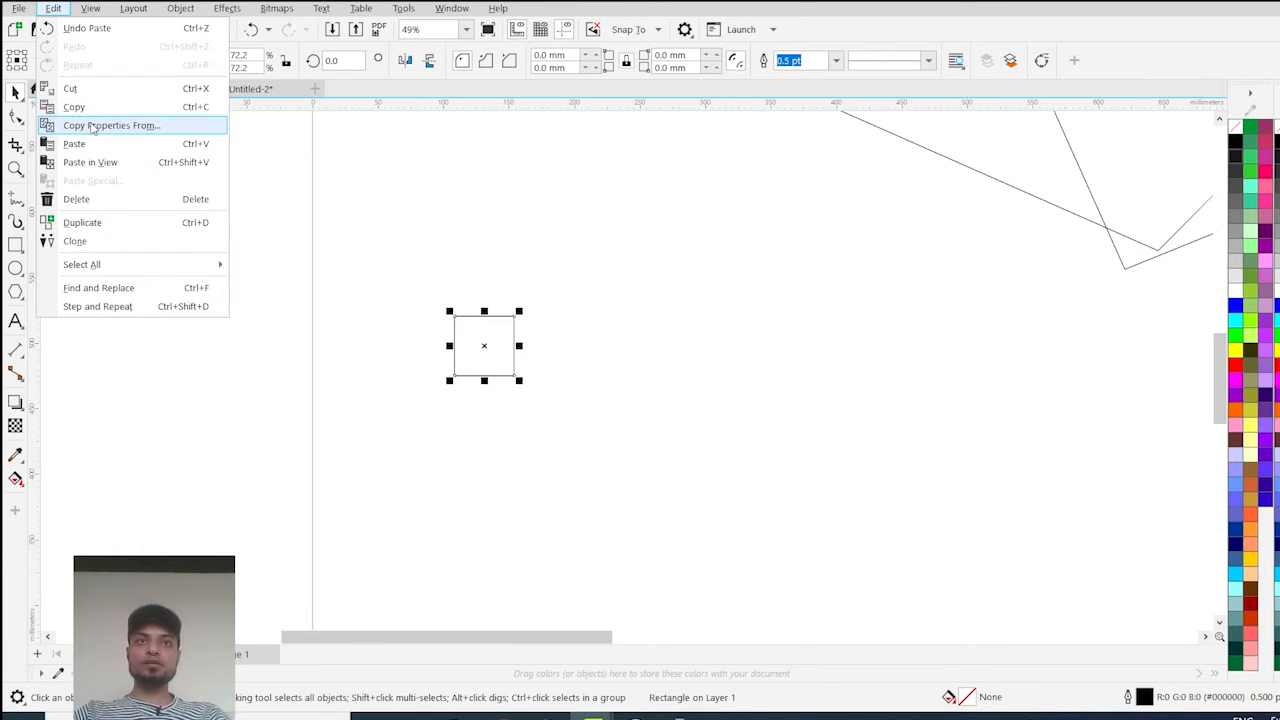
{"action": "left_click", "coordinate": [470, 278]}
{"action": "scroll", "coordinate": [369, 300], "scroll_direction": "down", "scroll_amount": 3}
{"action": "scroll", "coordinate": [424, 338], "scroll_direction": "up", "scroll_amount": 3}
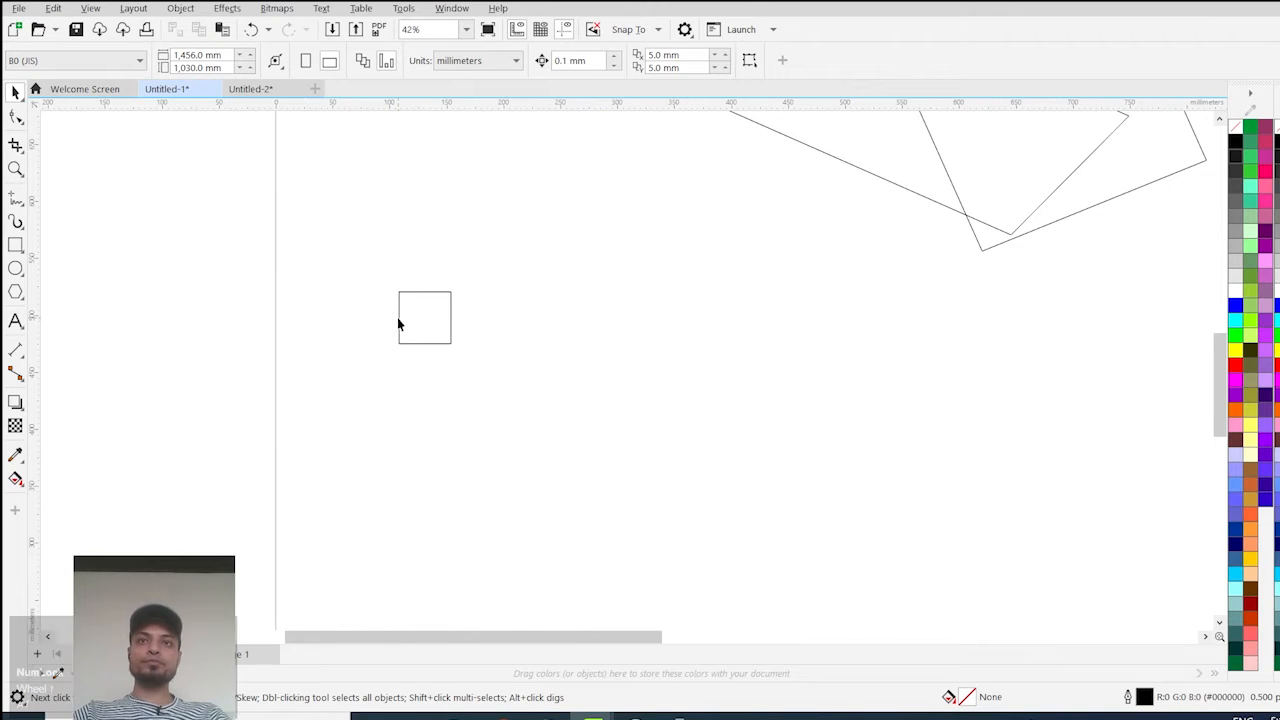
Step: Place a copy of the square about 260 mm to the right and 69 mm below the original
{"action": "left_click_drag", "start_coordinate": [398, 318], "coordinate": [722, 397]}
{"action": "key", "text": "ctrl+z"}
{"action": "left_click", "coordinate": [578, 380]}
{"action": "right_click", "coordinate": [722, 397]}
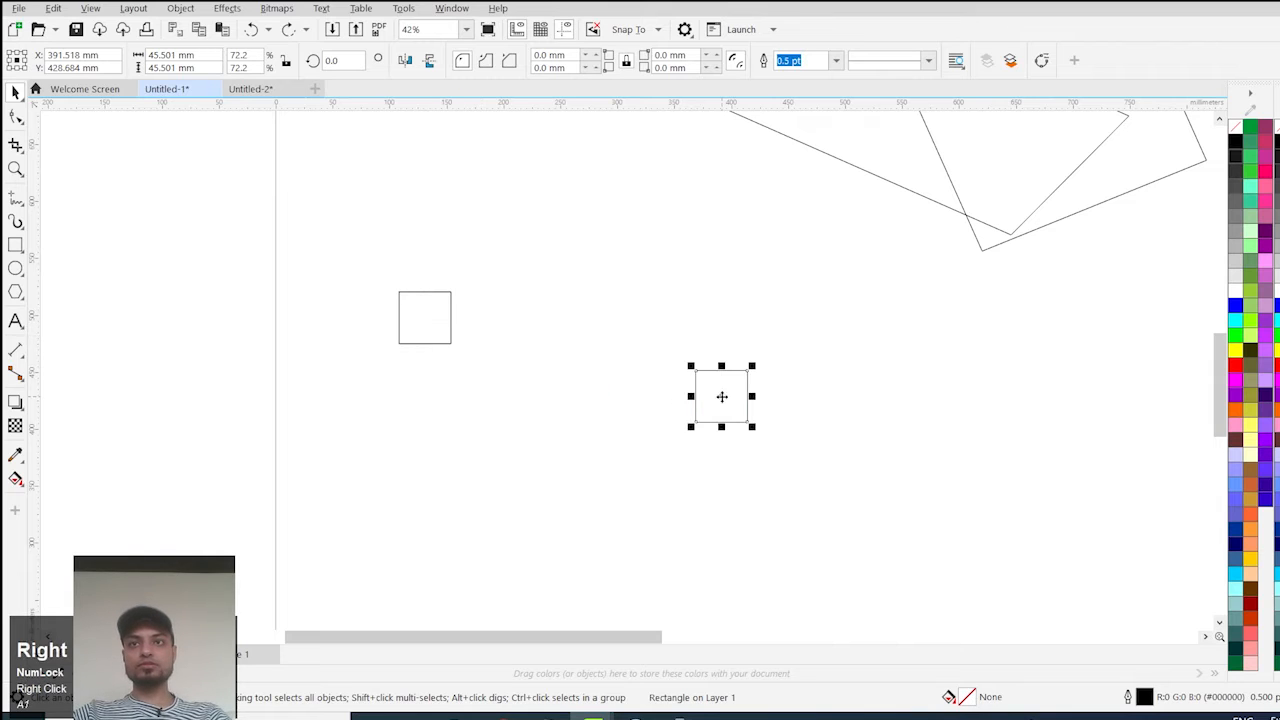
Step: Give the copied square a blue fill and an 8.0 pt bright green outline, and enlarge it proportionally
{"action": "scroll", "coordinate": [372, 302], "scroll_direction": "up", "scroll_amount": 3}
{"action": "scroll", "coordinate": [234, 303], "scroll_direction": "down", "scroll_amount": 3}
{"action": "scroll", "coordinate": [757, 428], "scroll_direction": "up", "scroll_amount": 6}
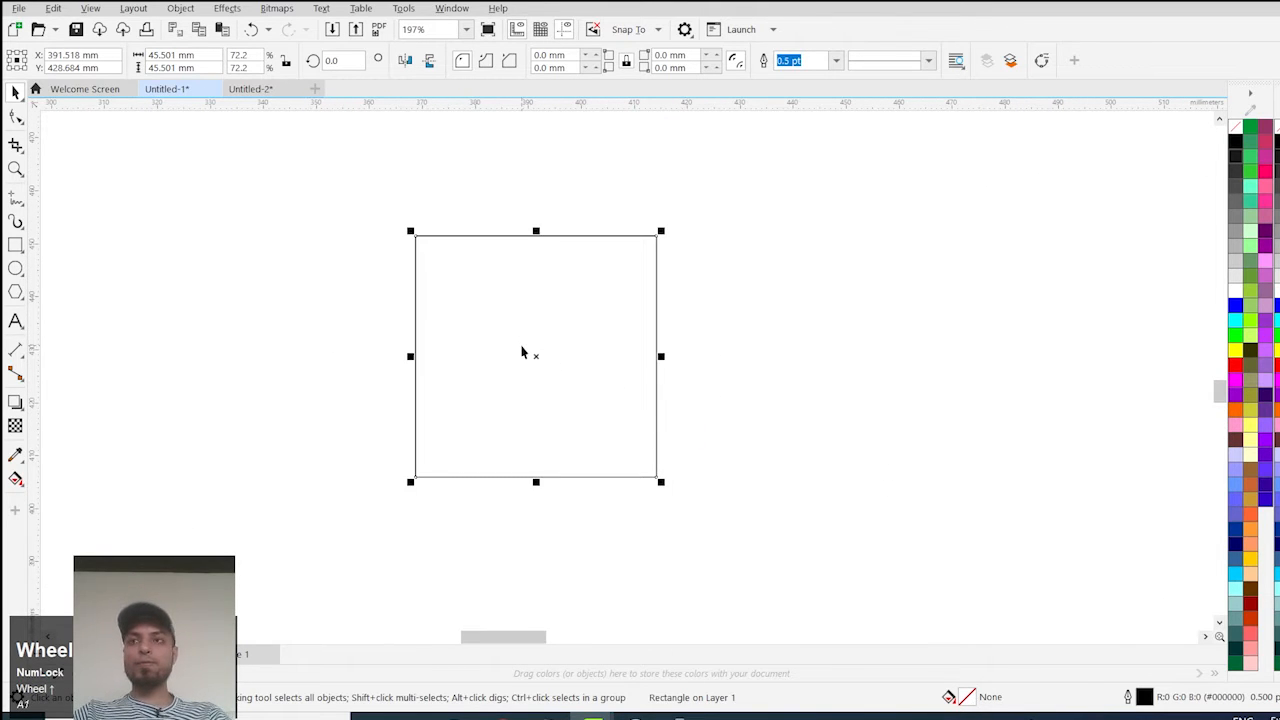
{"action": "left_click", "coordinate": [1236, 306]}
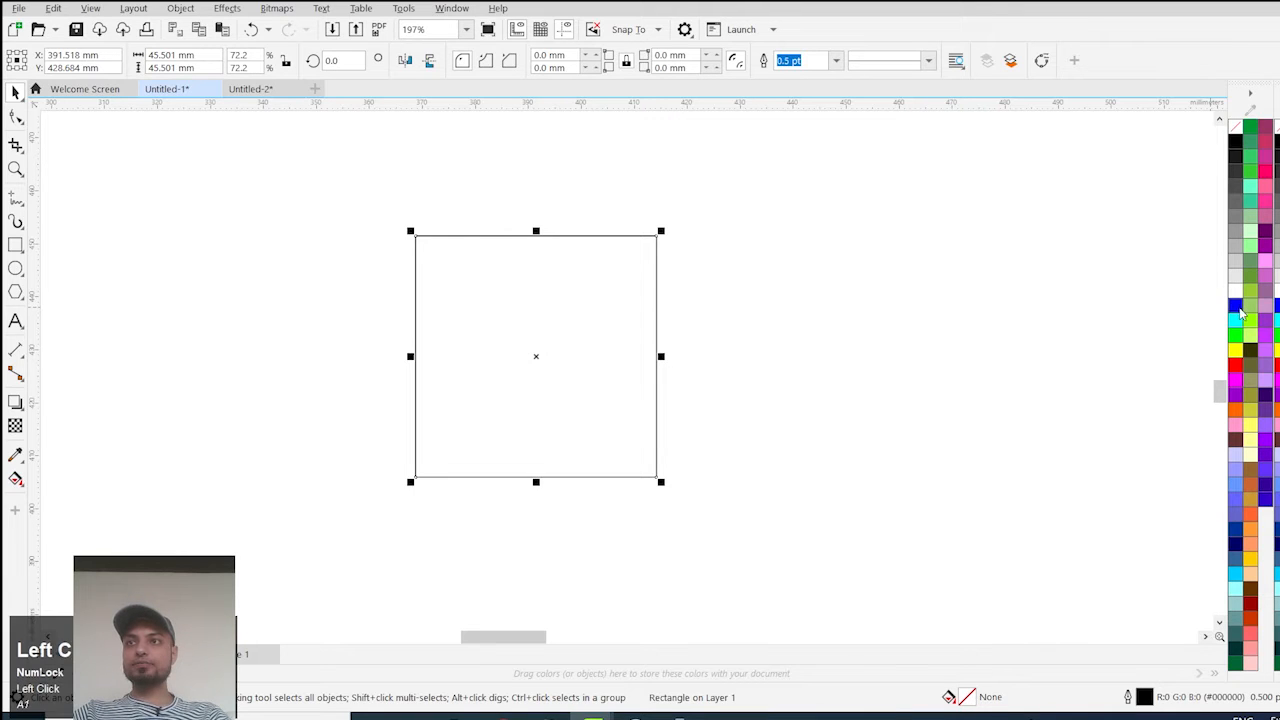
{"action": "left_click", "coordinate": [836, 62]}
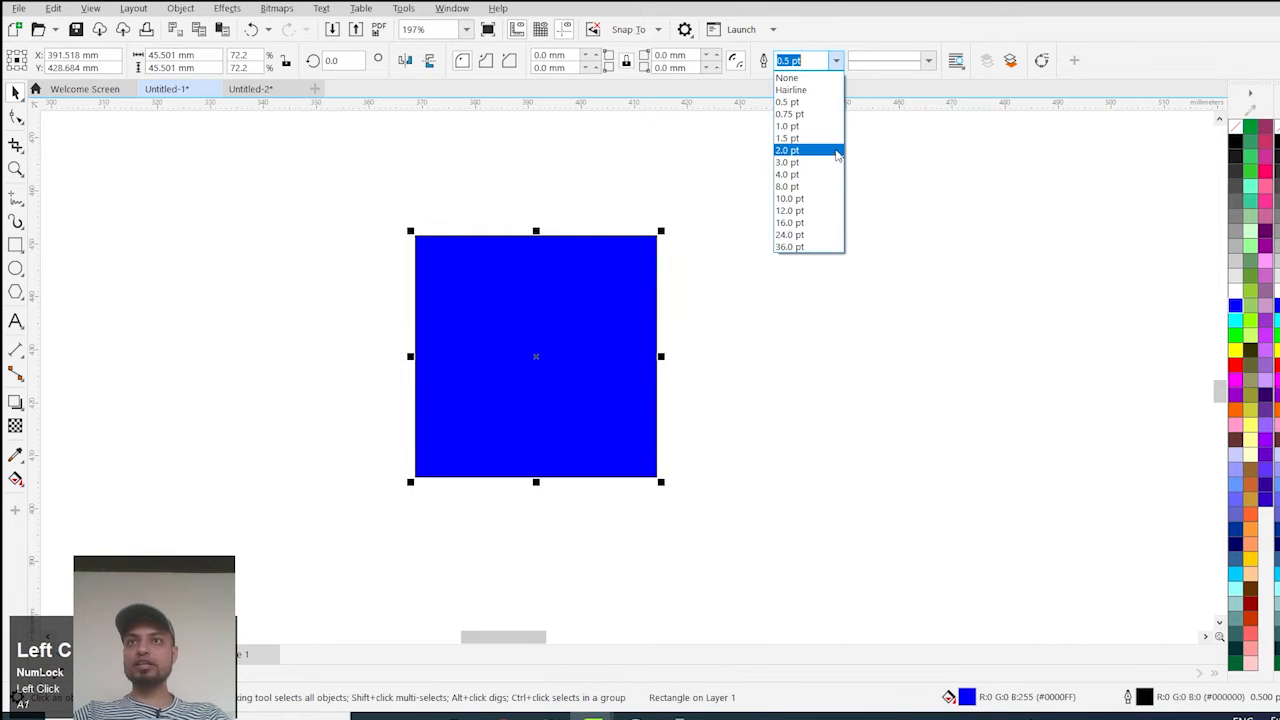
{"action": "left_click", "coordinate": [788, 186]}
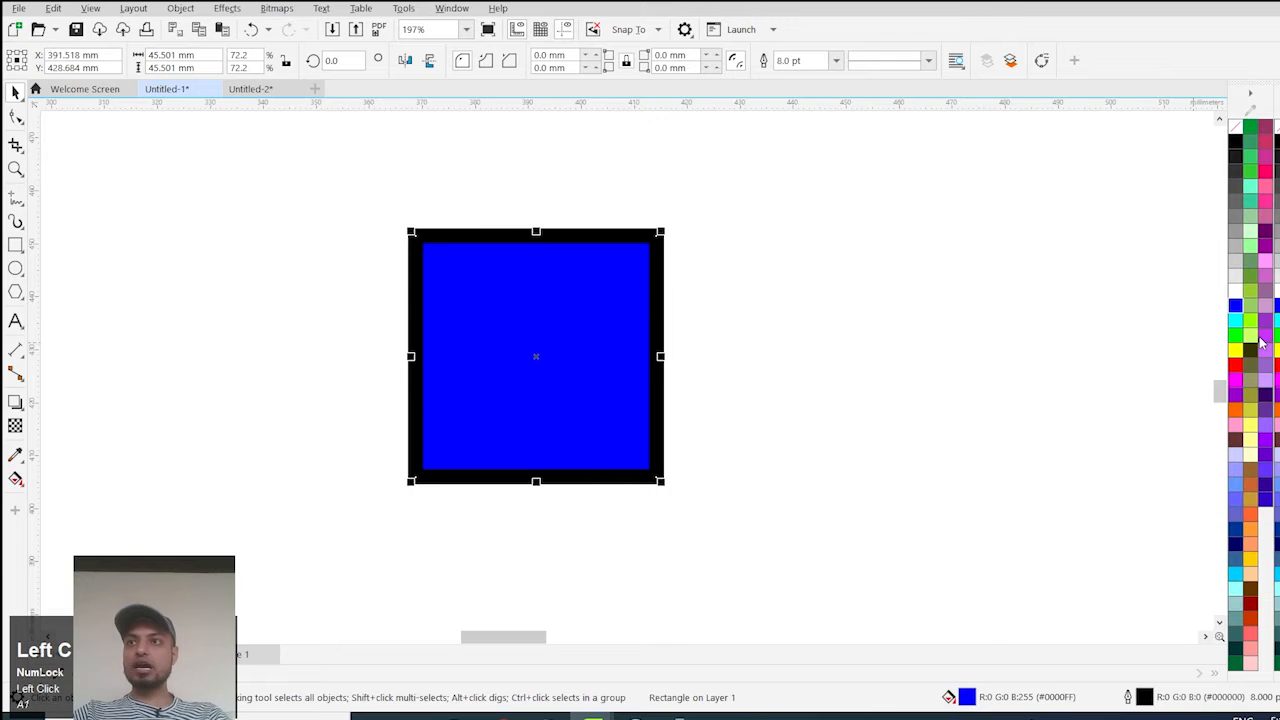
{"action": "left_click_drag", "start_coordinate": [1237, 335], "coordinate": [663, 284]}
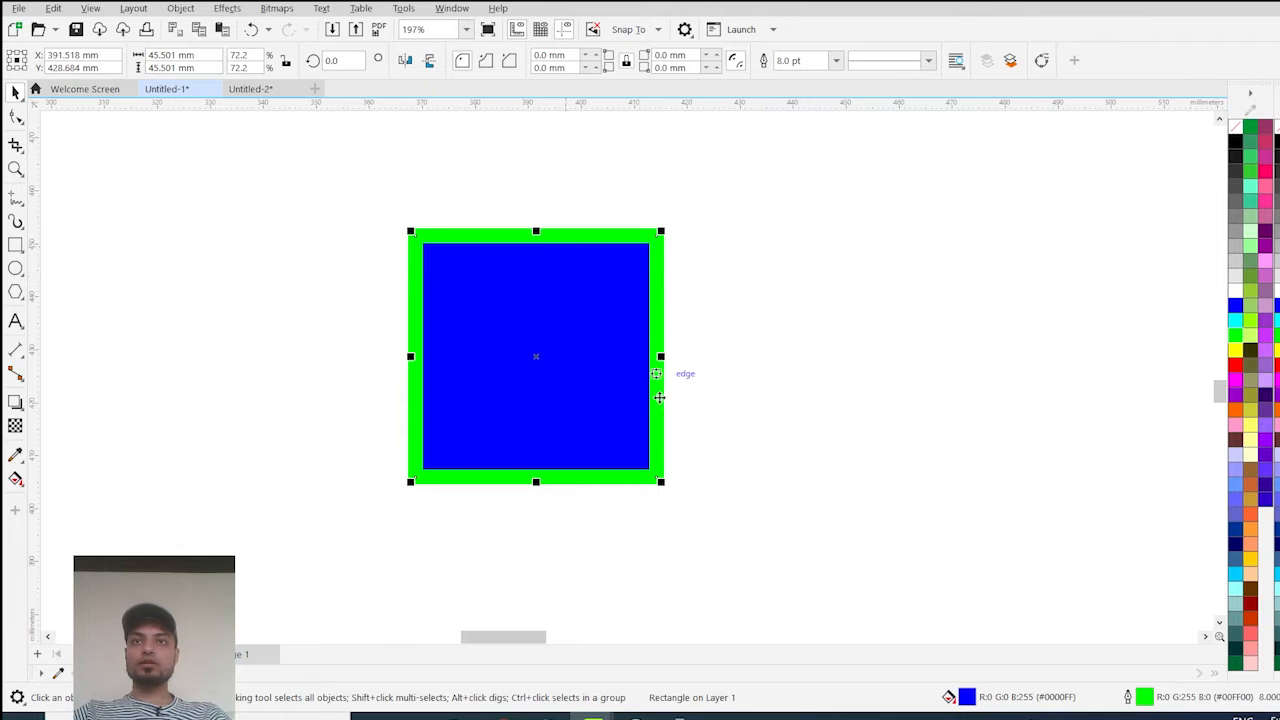
{"action": "left_click_drag", "start_coordinate": [662, 483], "coordinate": [850, 626]}
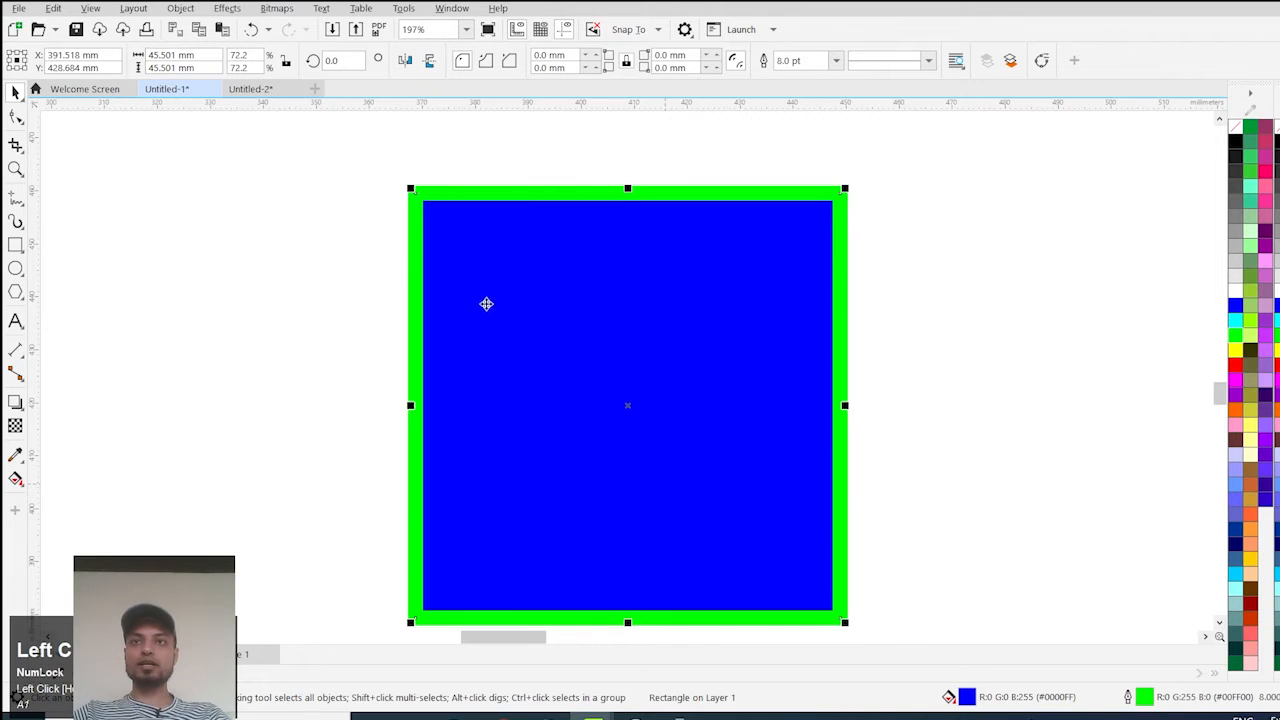
Step: Draw a circle about 46 mm in diameter below the unfilled square
{"action": "scroll", "coordinate": [517, 343], "scroll_direction": "down", "scroll_amount": 2}
{"action": "scroll", "coordinate": [517, 346], "scroll_direction": "up", "scroll_amount": 1}
{"action": "scroll", "coordinate": [826, 354], "scroll_direction": "down", "scroll_amount": 4}
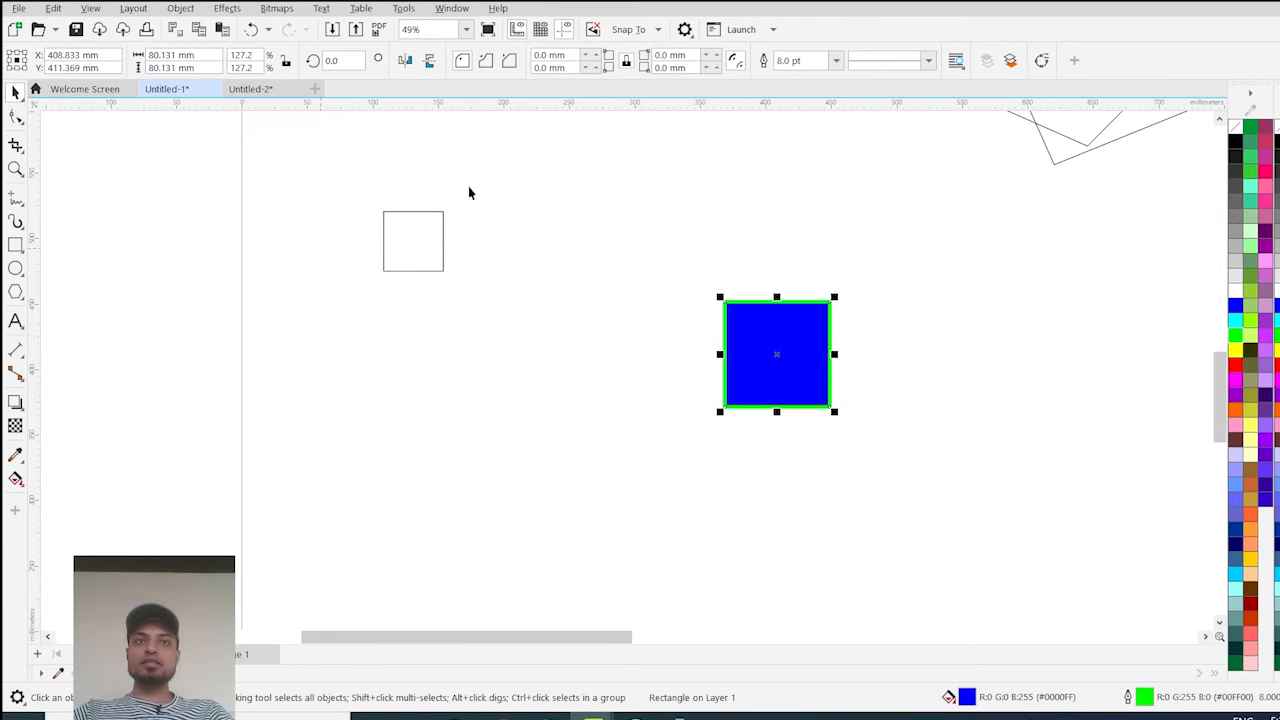
{"action": "left_click", "coordinate": [15, 268]}
{"action": "left_click_drag", "start_coordinate": [437, 374], "coordinate": [507, 444]}
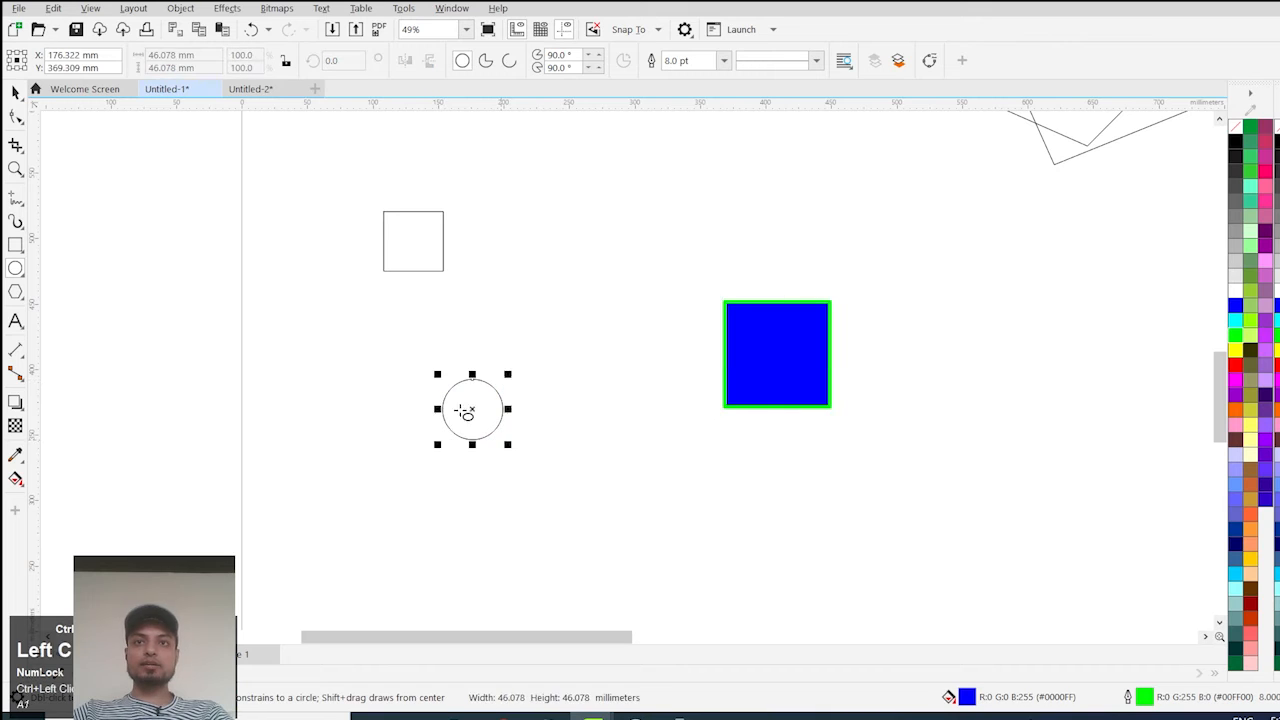
{"action": "left_click", "coordinate": [15, 91]}
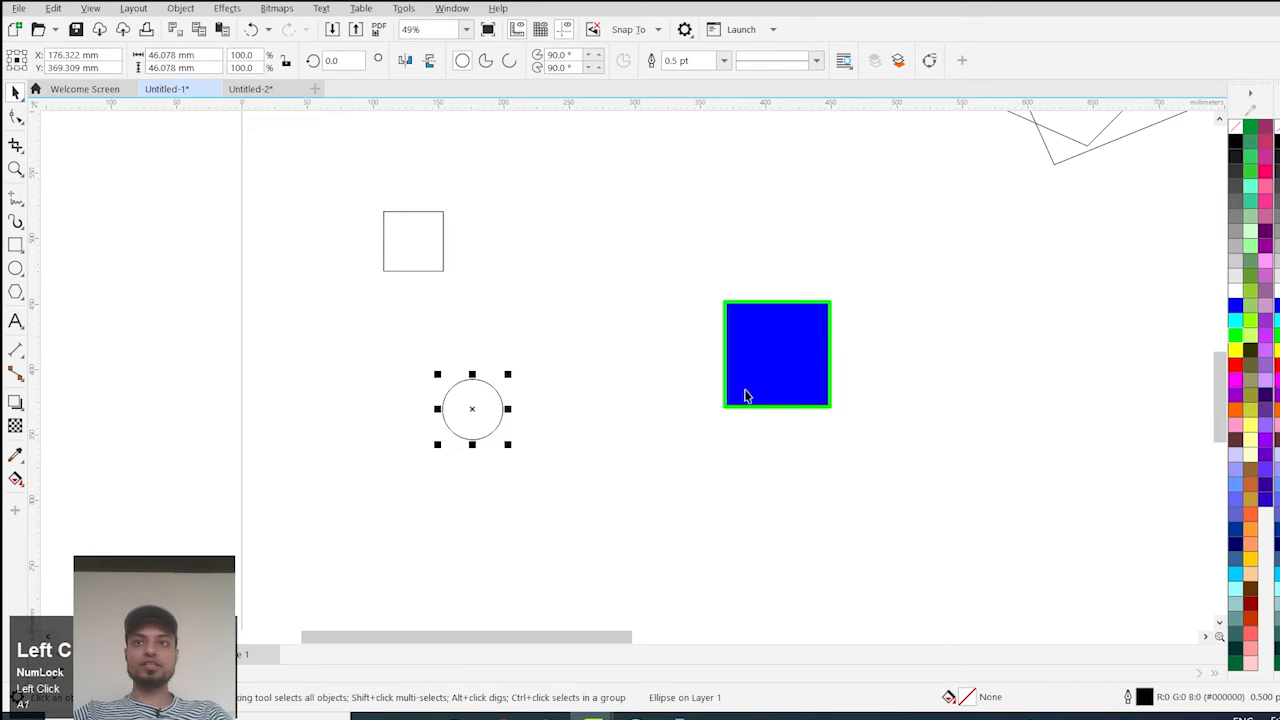
Step: Copy the outline pen, outline color and fill properties from the blue square to the circle
{"action": "left_click", "coordinate": [821, 357]}
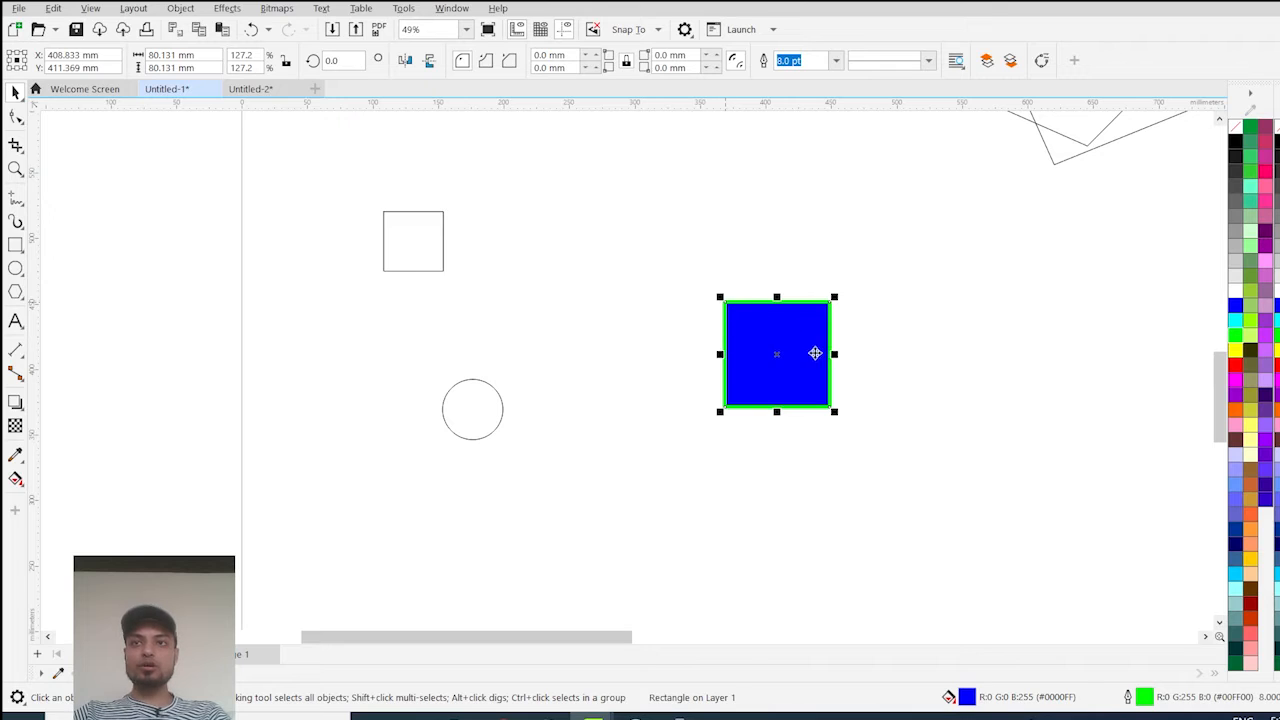
{"action": "left_click", "coordinate": [502, 400]}
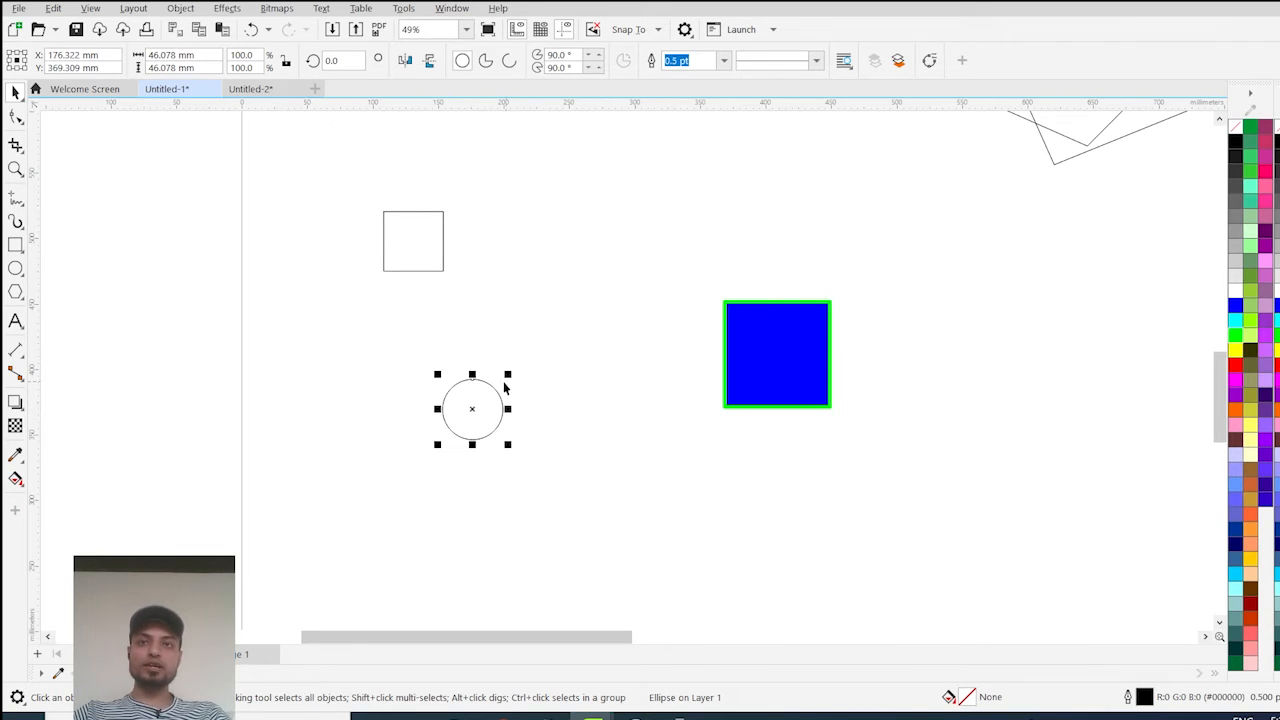
{"action": "left_click", "coordinate": [53, 8]}
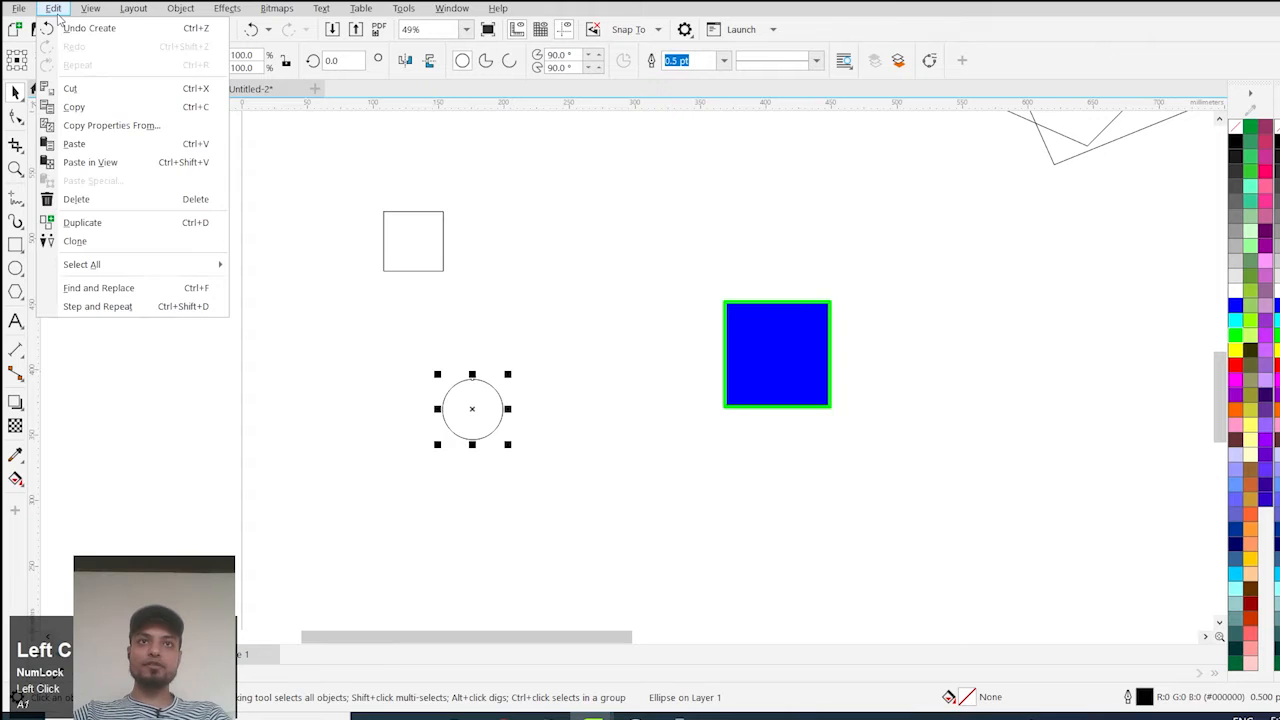
{"action": "left_click", "coordinate": [103, 128]}
{"action": "left_click_drag", "start_coordinate": [566, 272], "coordinate": [880, 276]}
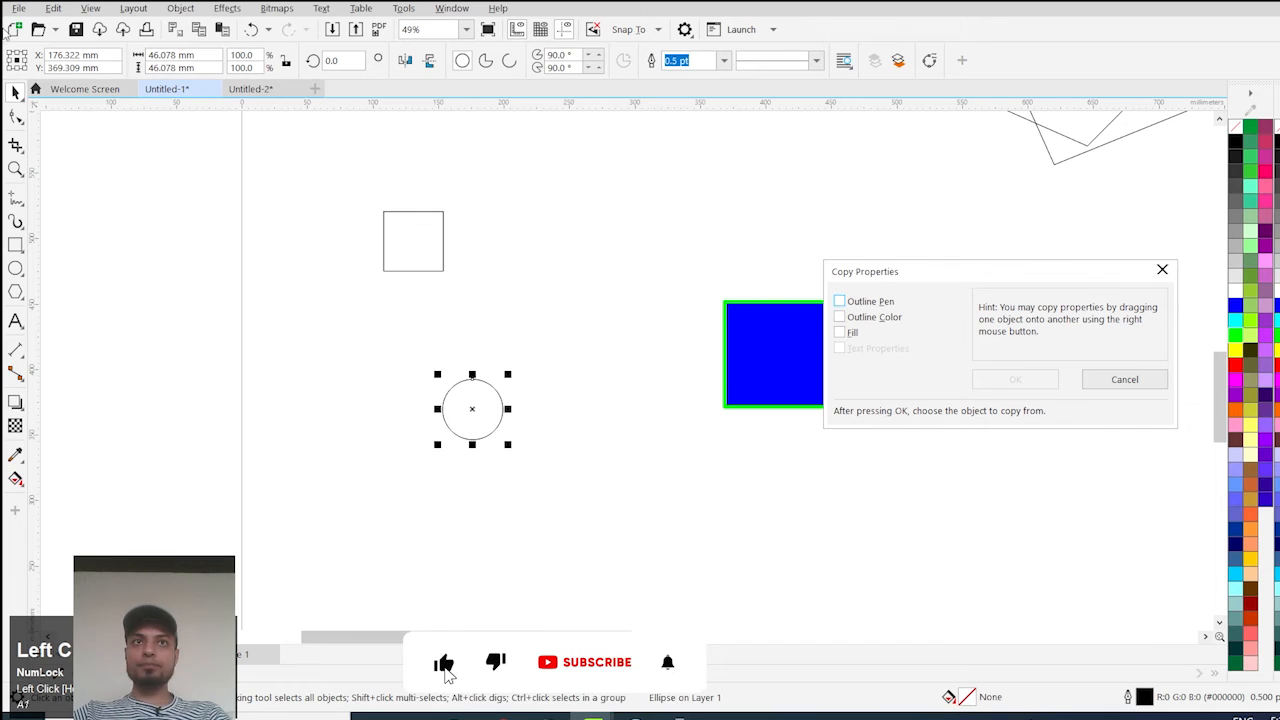
{"action": "left_click", "coordinate": [866, 303]}
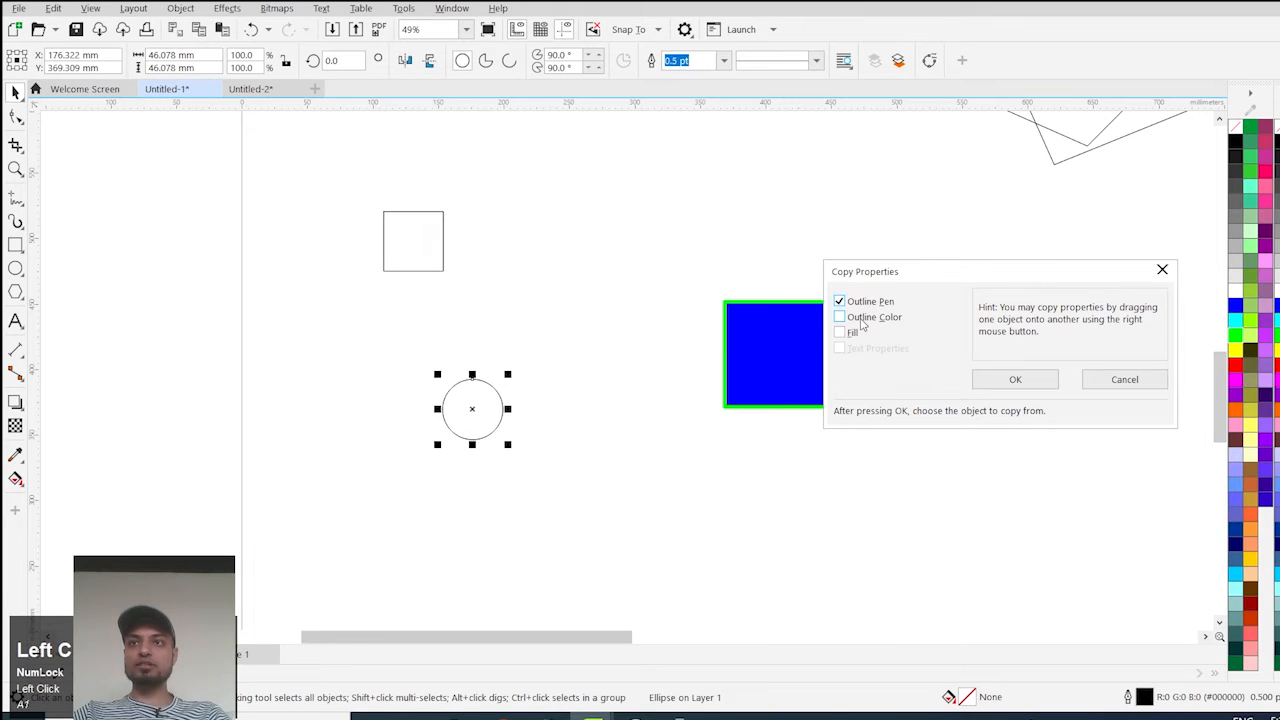
{"action": "left_click", "coordinate": [860, 318]}
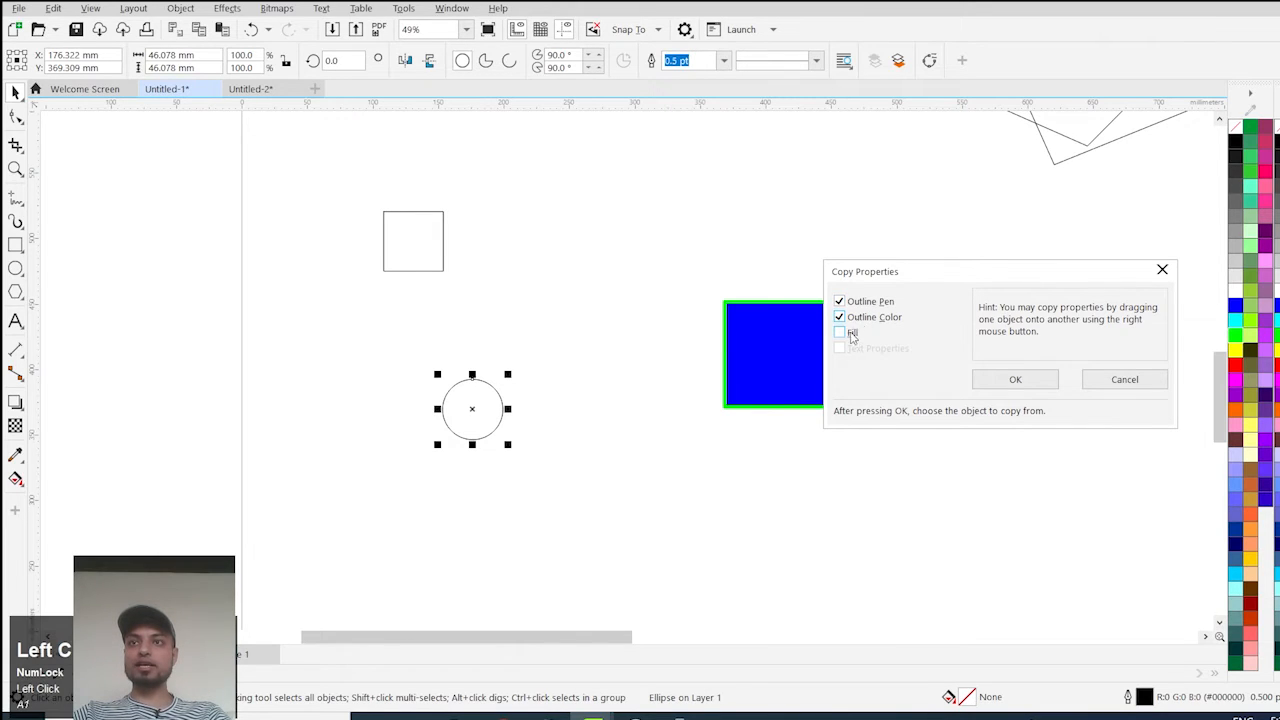
{"action": "left_click", "coordinate": [1016, 382]}
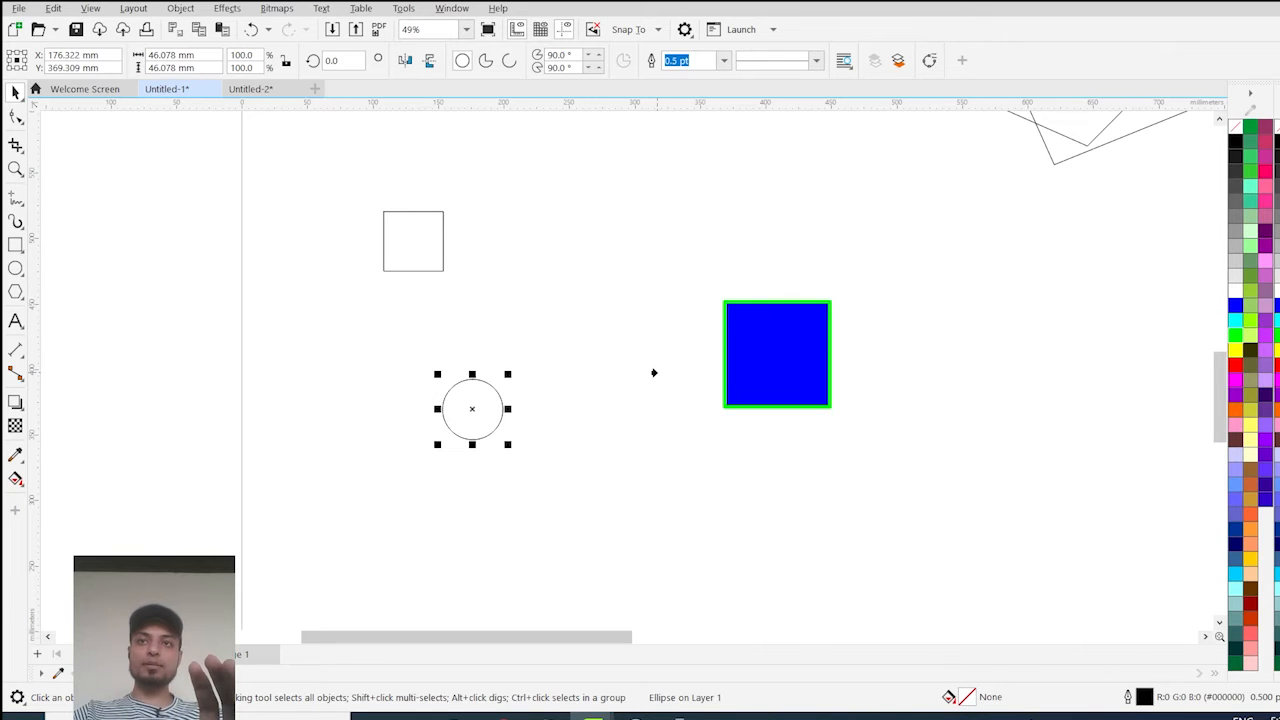
{"action": "left_click", "coordinate": [721, 352]}
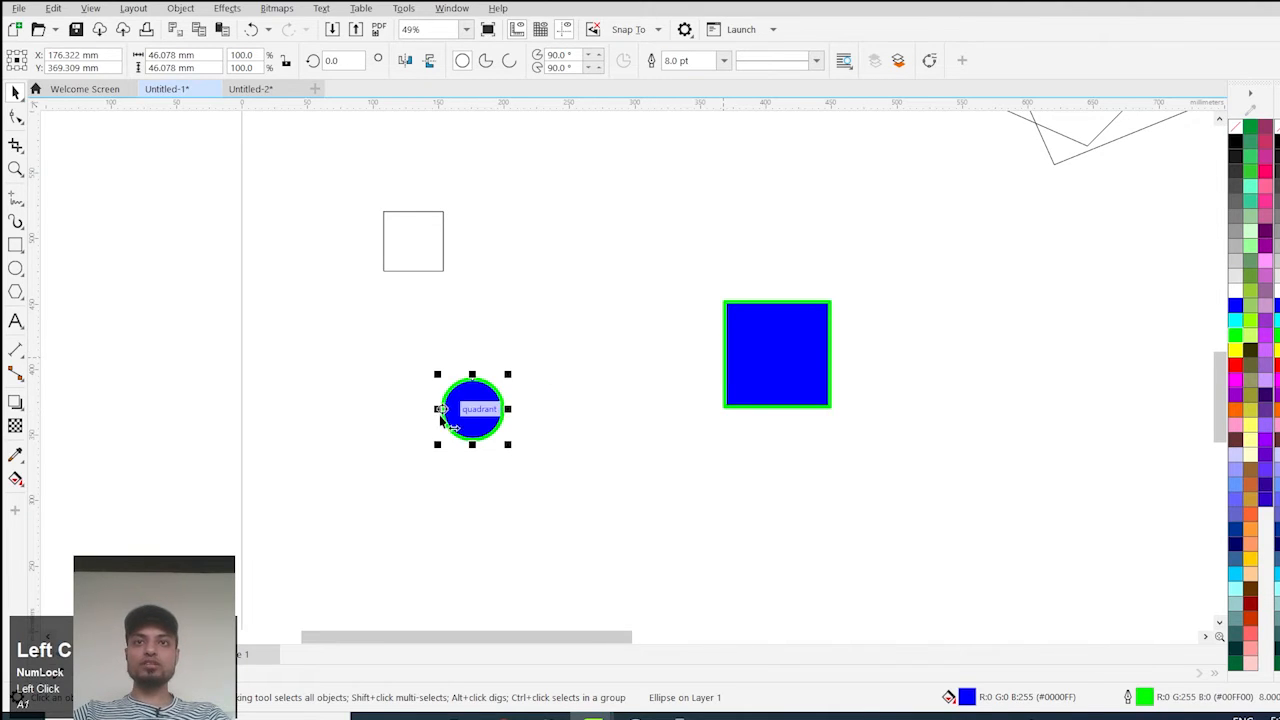
Step: Compare the outline widths of the blue square and the circle
{"action": "left_click", "coordinate": [768, 340]}
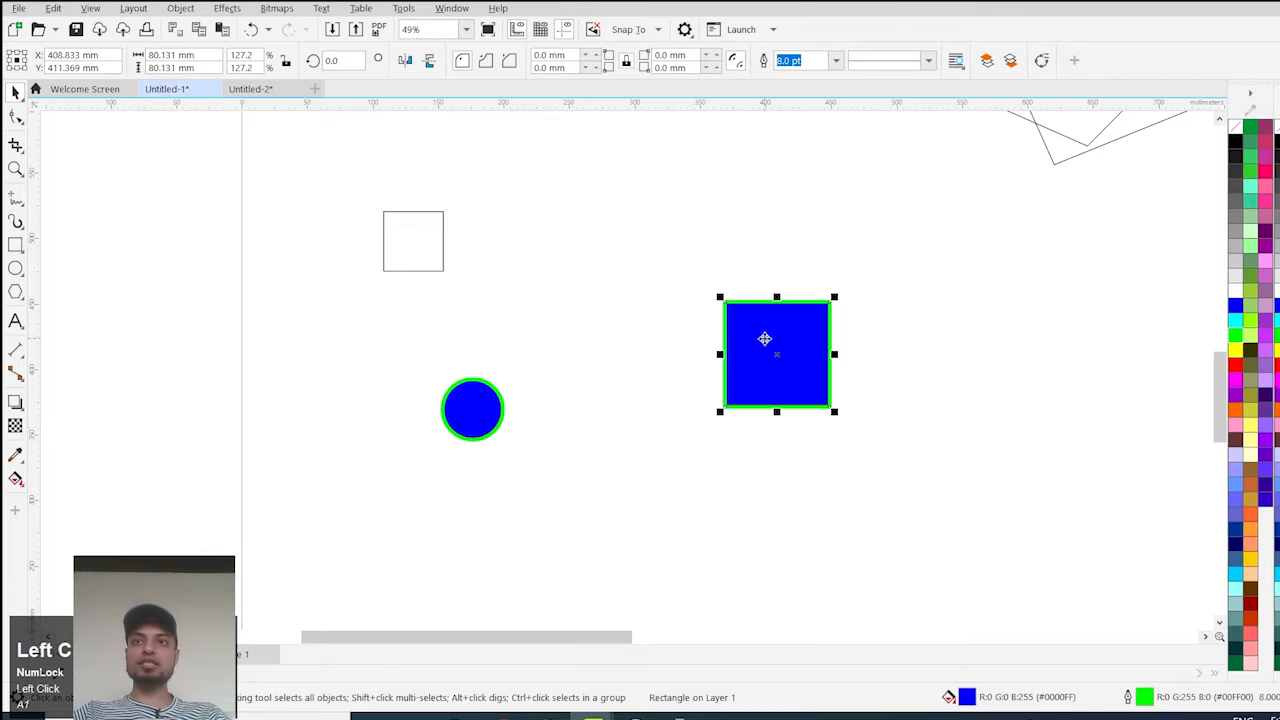
{"action": "left_click", "coordinate": [801, 62]}
{"action": "left_click", "coordinate": [480, 423]}
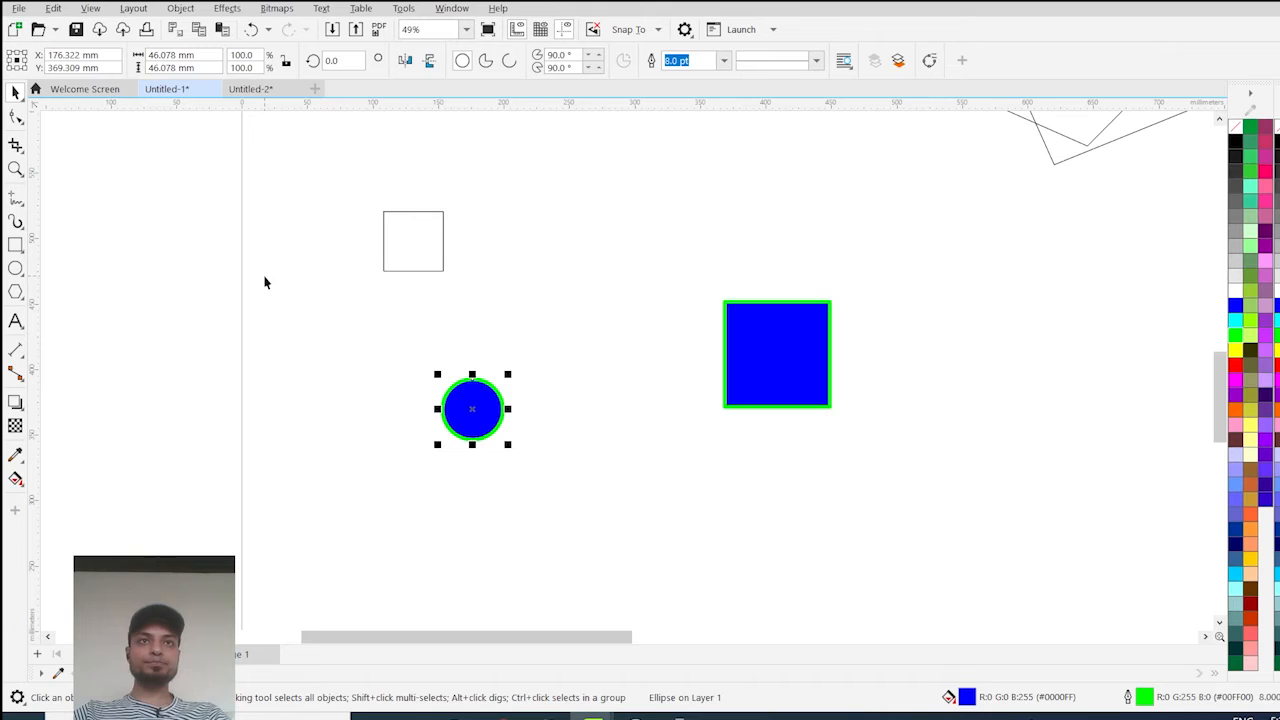
Step: Use Paste in View to place the copied square between the circle and the blue square, and delete this pasted square
{"action": "left_click", "coordinate": [53, 9]}
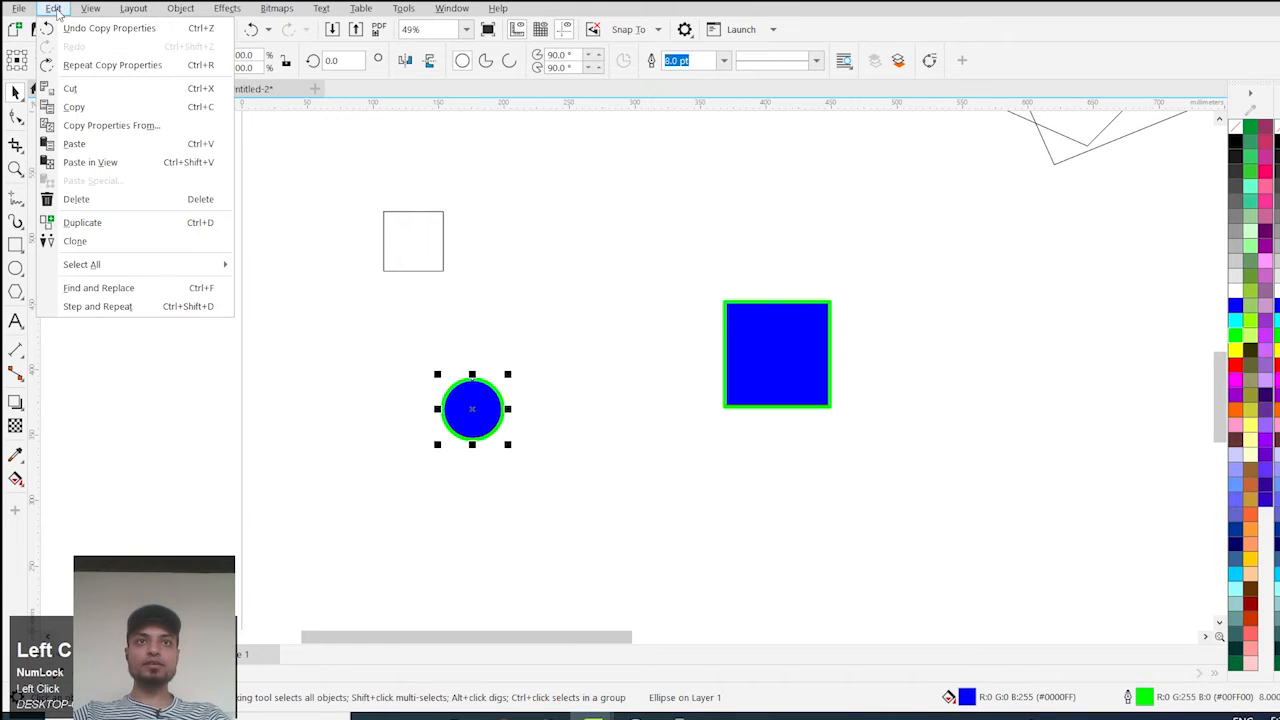
{"action": "left_click", "coordinate": [96, 162]}
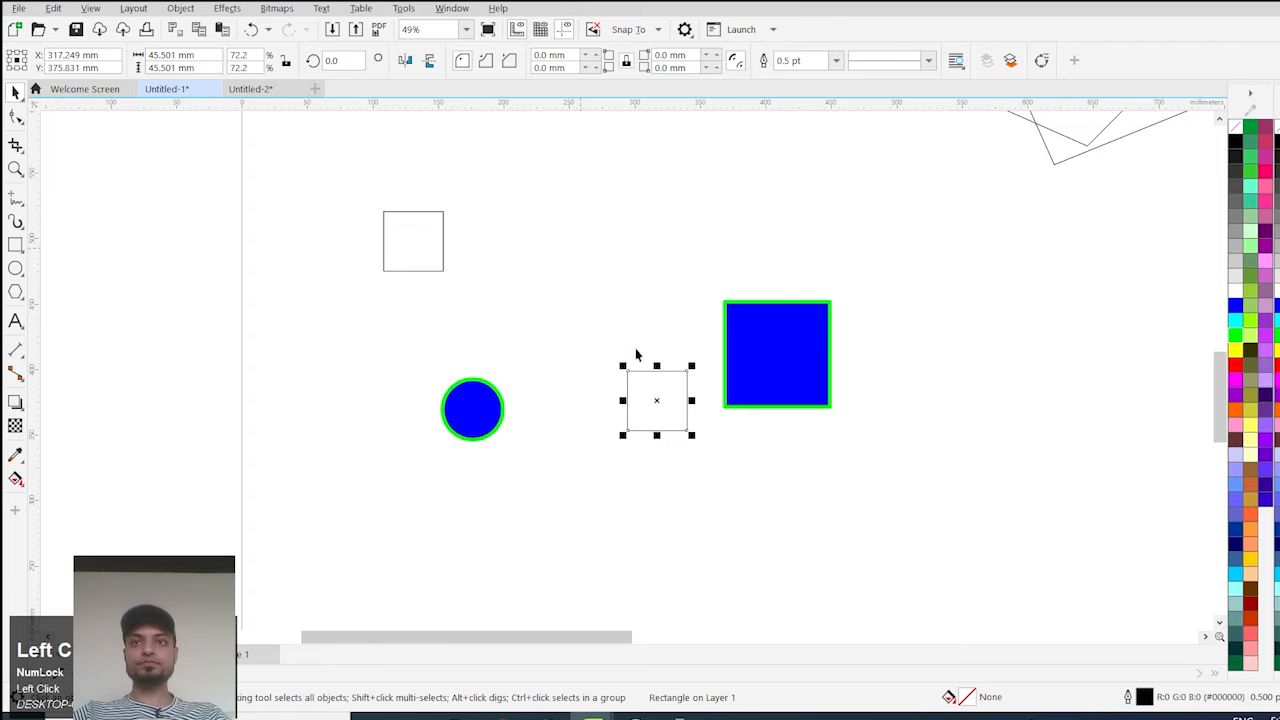
{"action": "scroll", "coordinate": [670, 416], "scroll_direction": "up", "scroll_amount": 3}
{"action": "scroll", "coordinate": [670, 422], "scroll_direction": "up", "scroll_amount": 1}
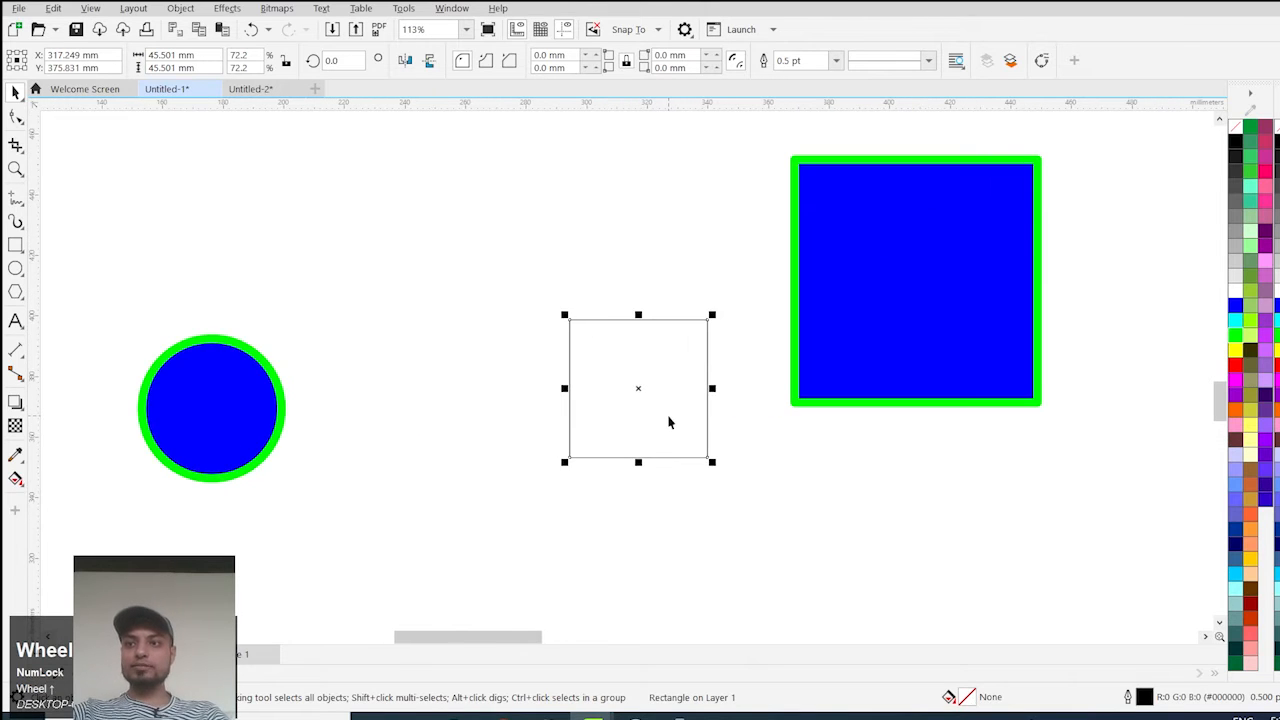
{"action": "key", "text": "Delete"}
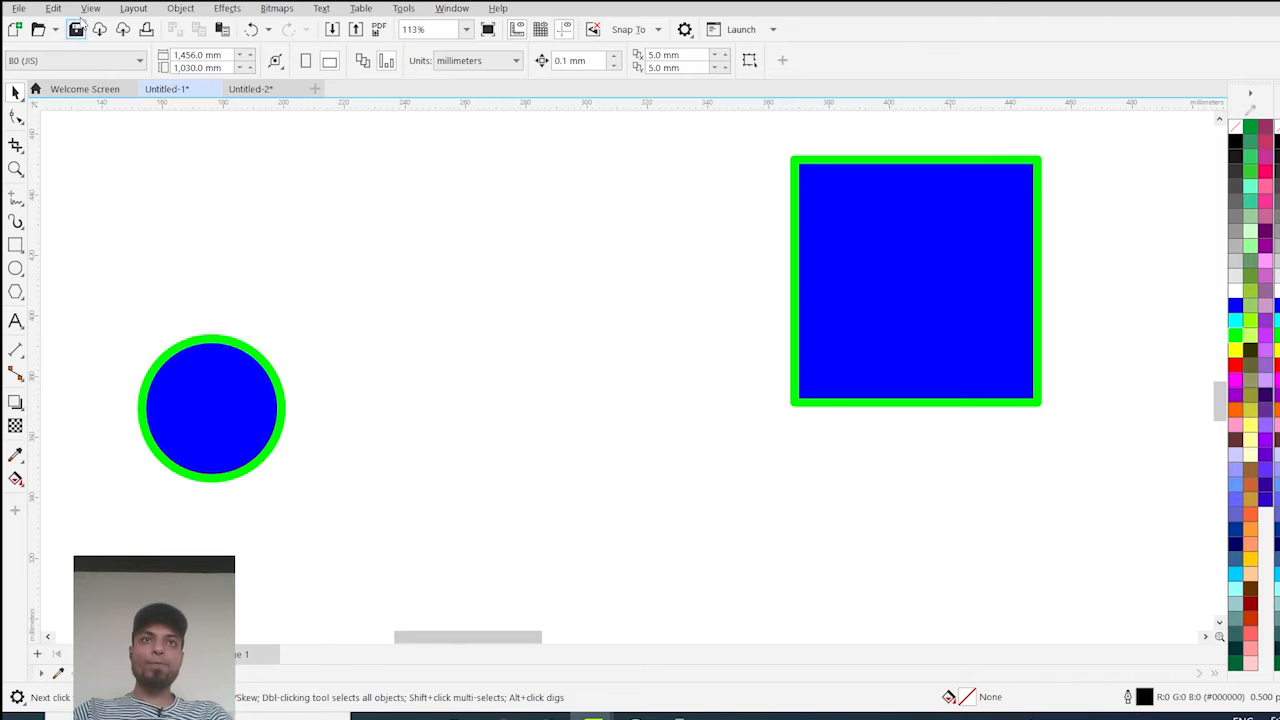
{"action": "left_click", "coordinate": [53, 8]}
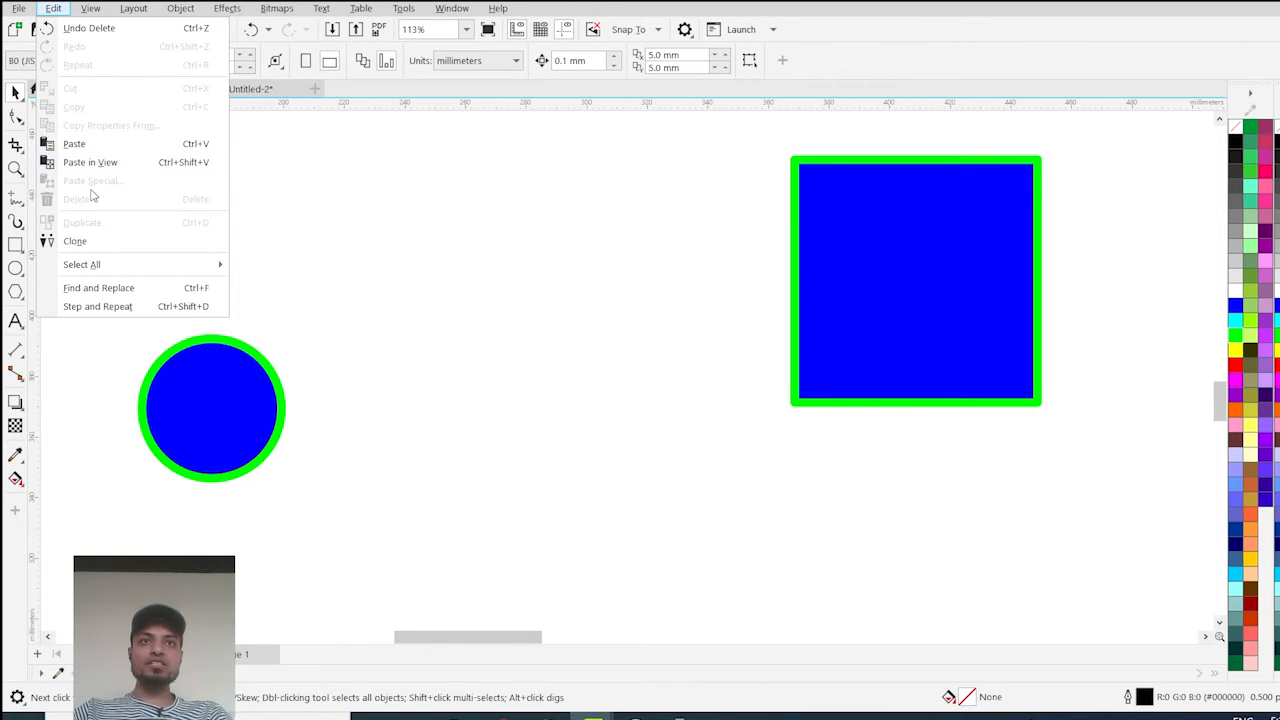
{"action": "left_click", "coordinate": [419, 216]}
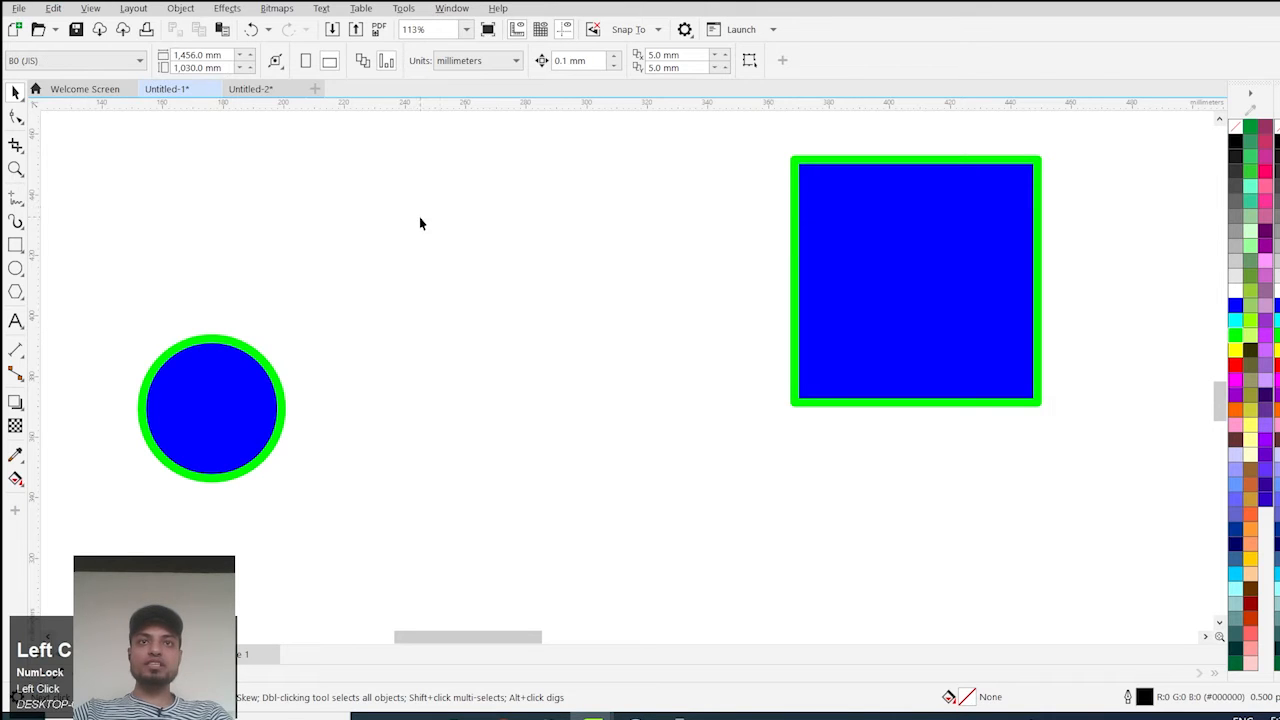
{"action": "scroll", "coordinate": [446, 257], "scroll_direction": "down", "scroll_amount": 4}
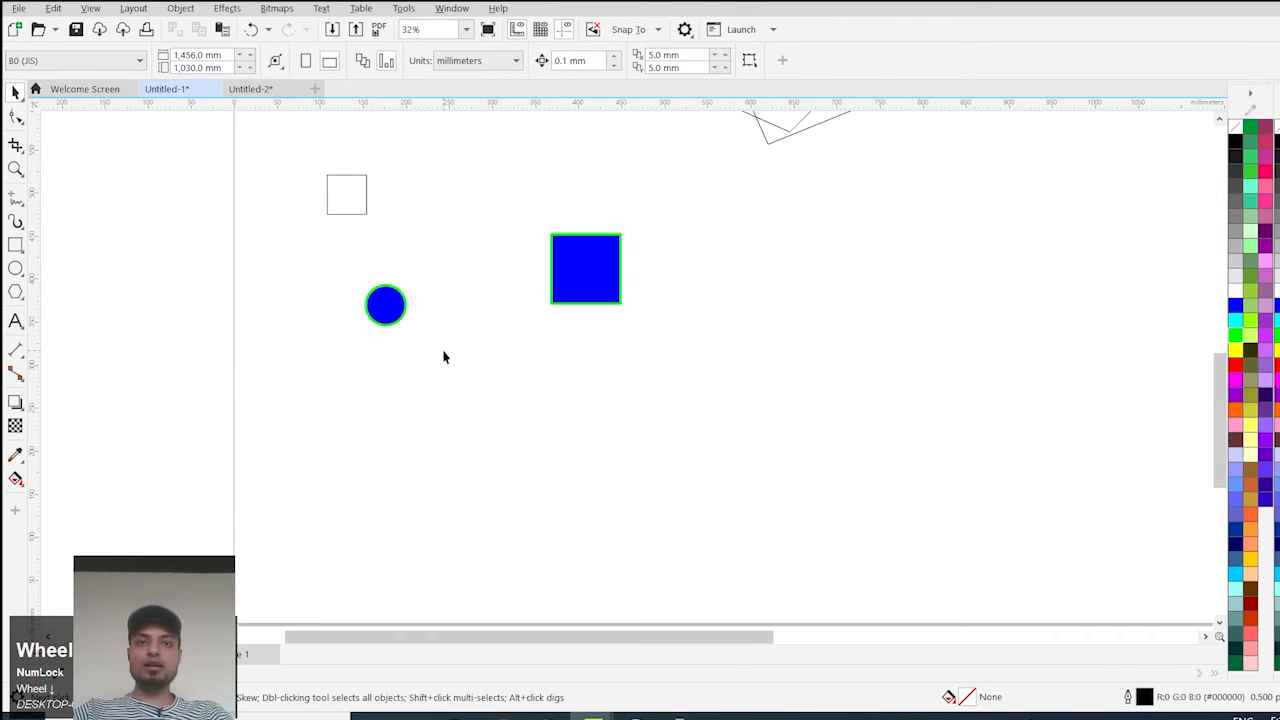
Step: Switch to Word 2016, open the recent document "After generating" and dismiss the Office activation wizard
{"action": "left_click", "coordinate": [300, 716]}
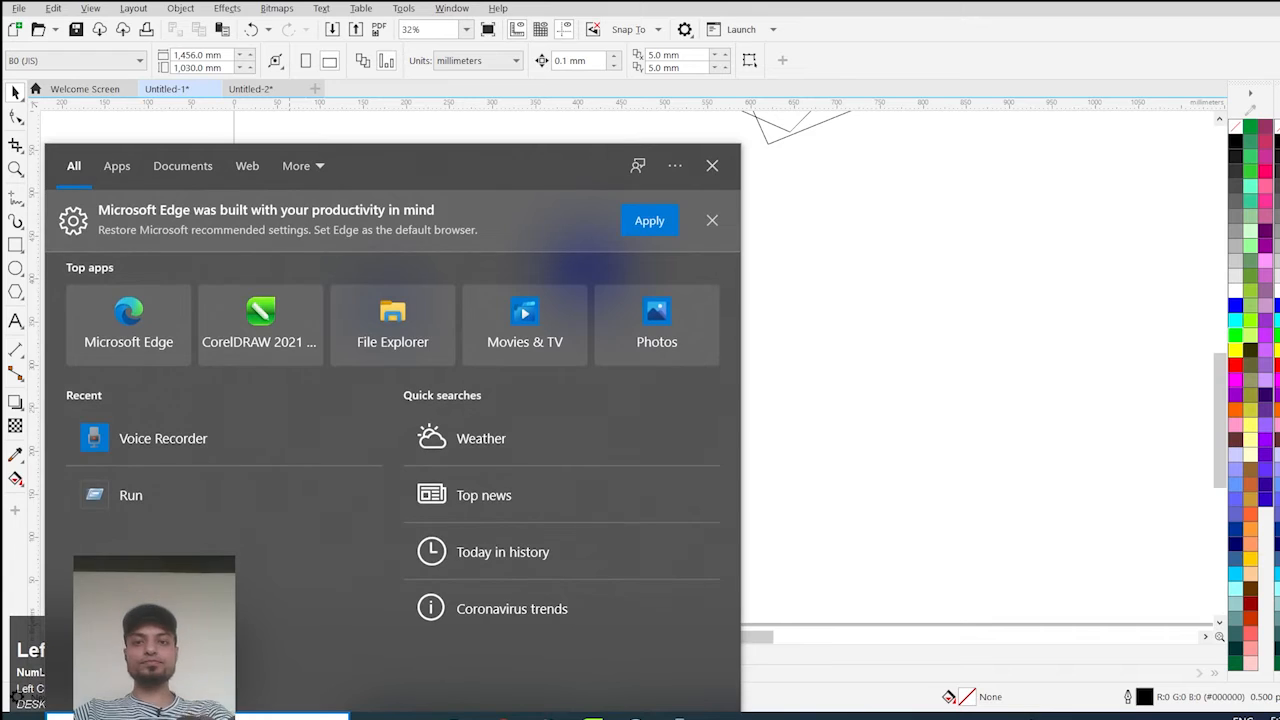
{"action": "type", "text": "word"}
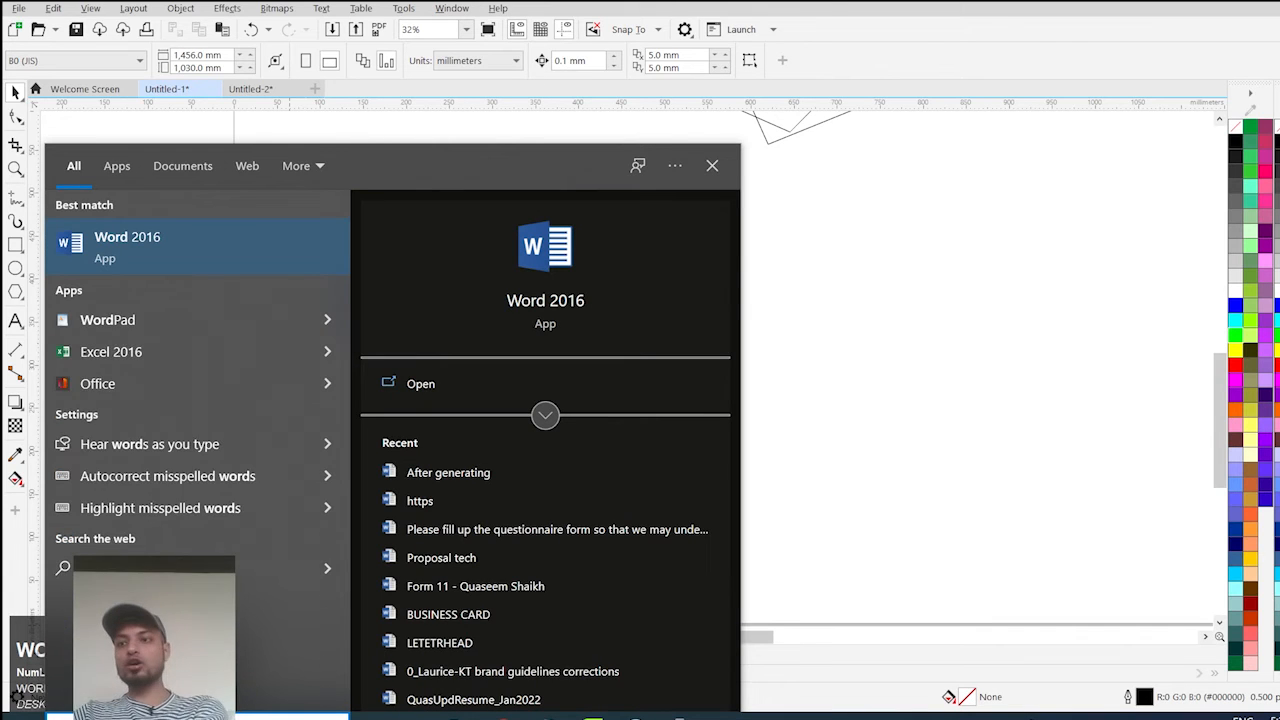
{"action": "key", "text": "Return"}
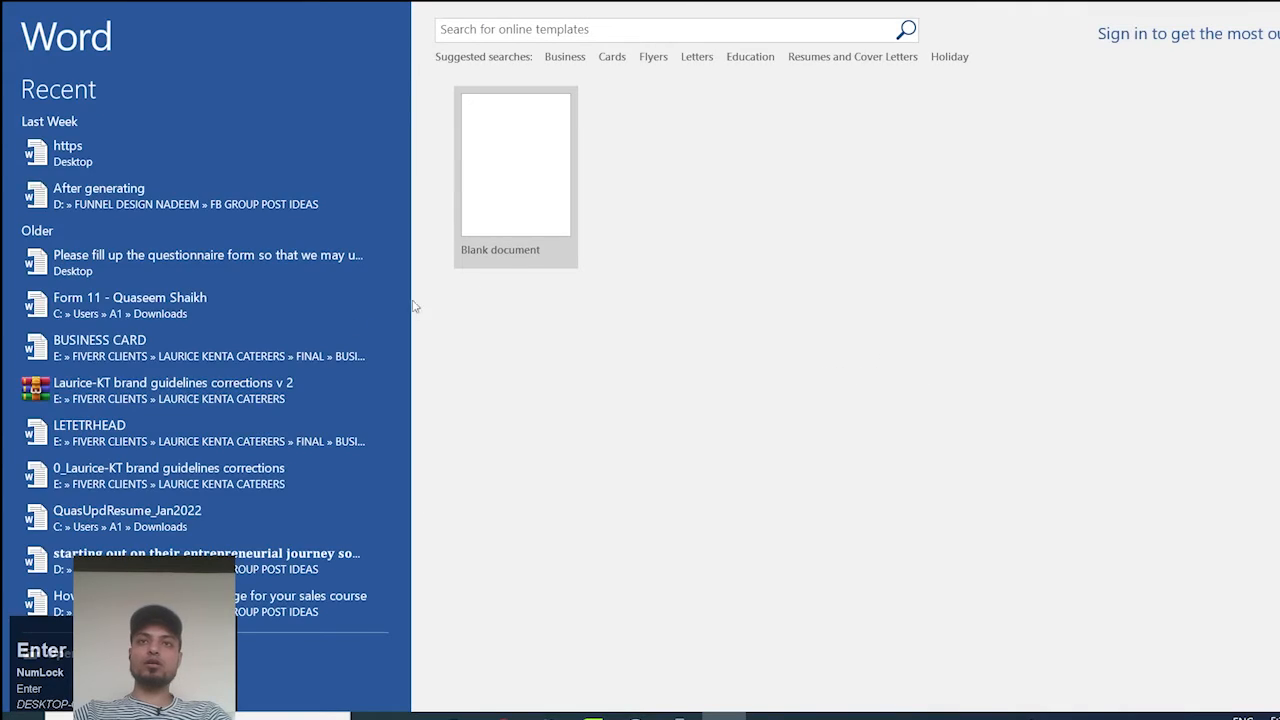
{"action": "left_click", "coordinate": [100, 194]}
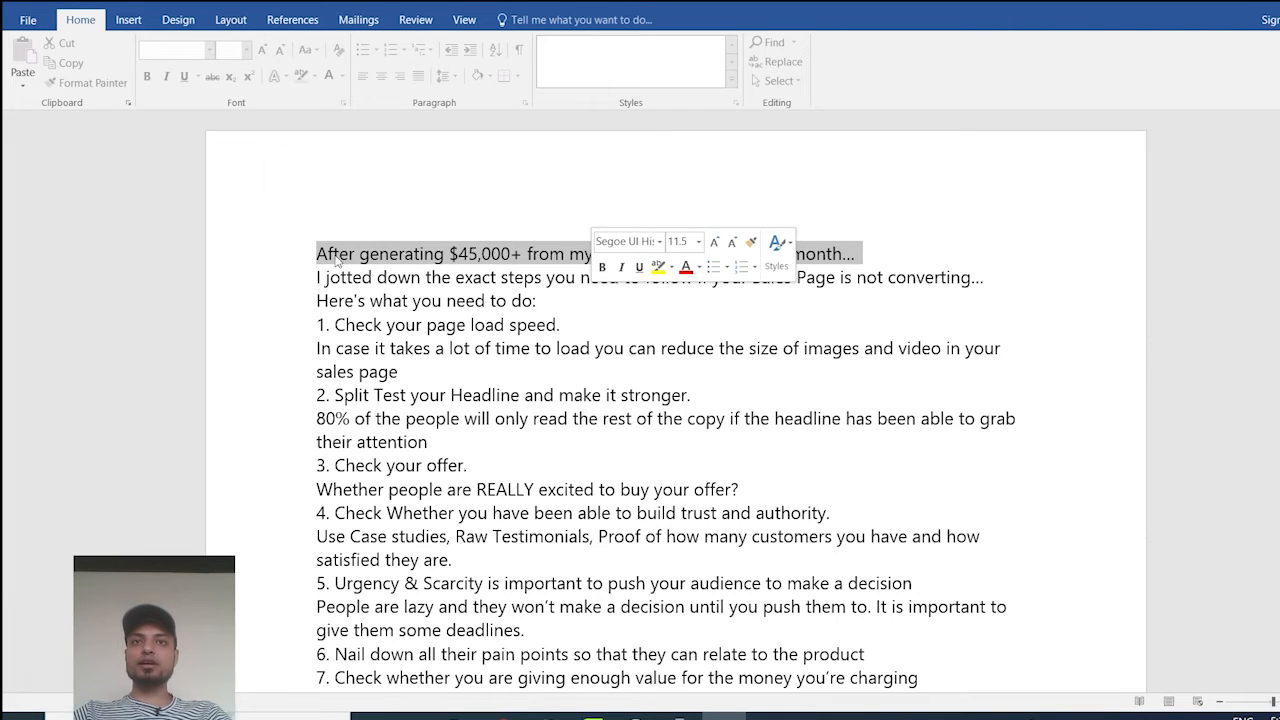
{"action": "scroll", "coordinate": [385, 340], "scroll_direction": "down", "scroll_amount": 1}
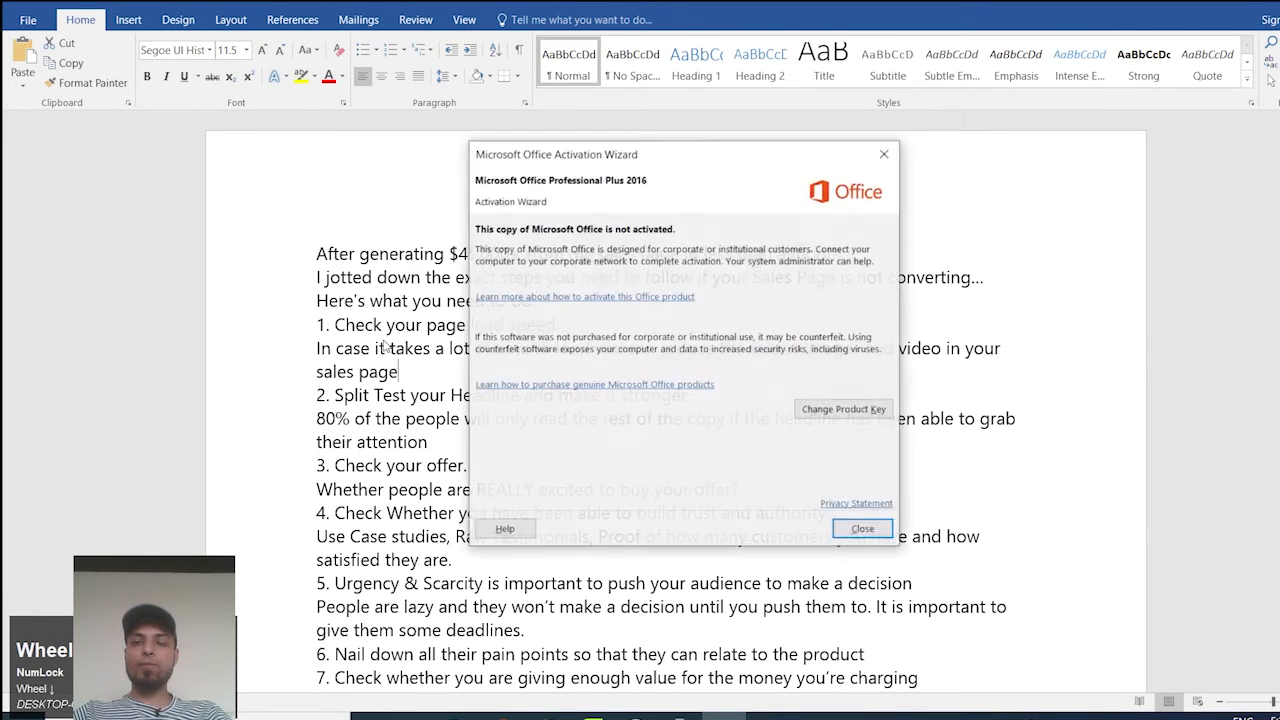
{"action": "left_click", "coordinate": [868, 530]}
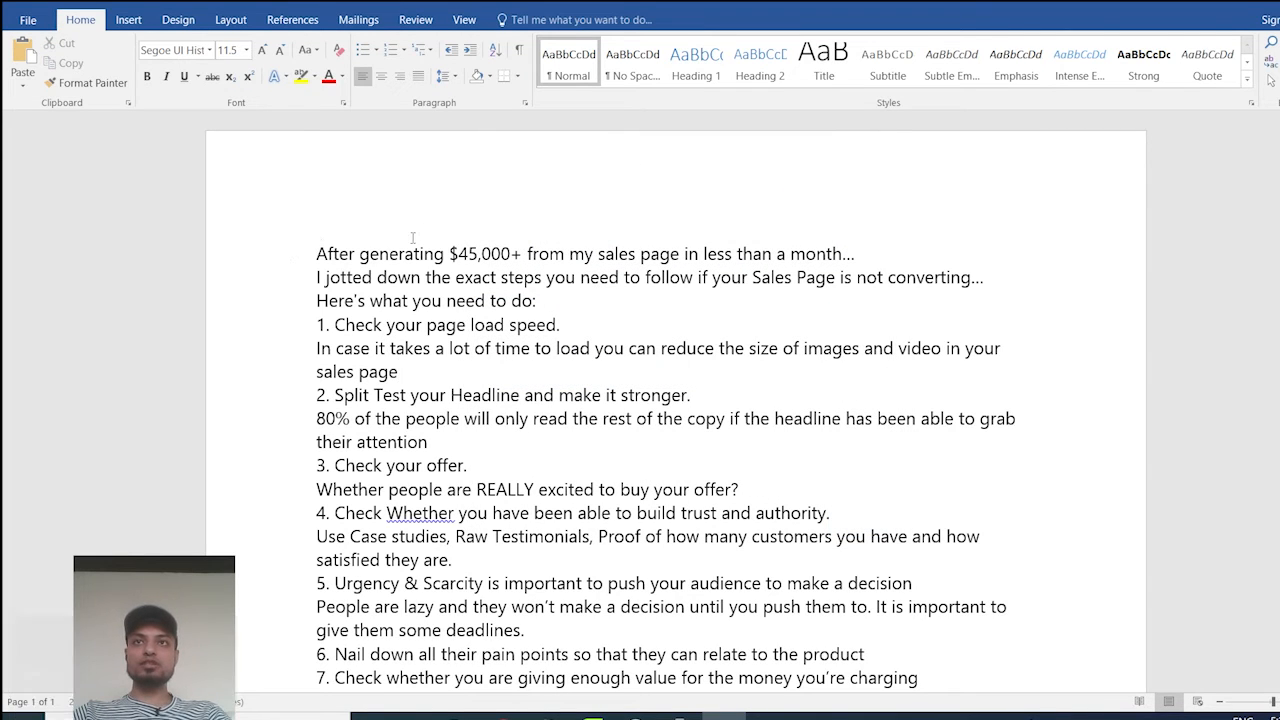
Step: Copy the Word text from the first line through point 4 and paste it into the Untitled-2 document in CorelDRAW
{"action": "left_click_drag", "start_coordinate": [319, 250], "coordinate": [947, 547]}
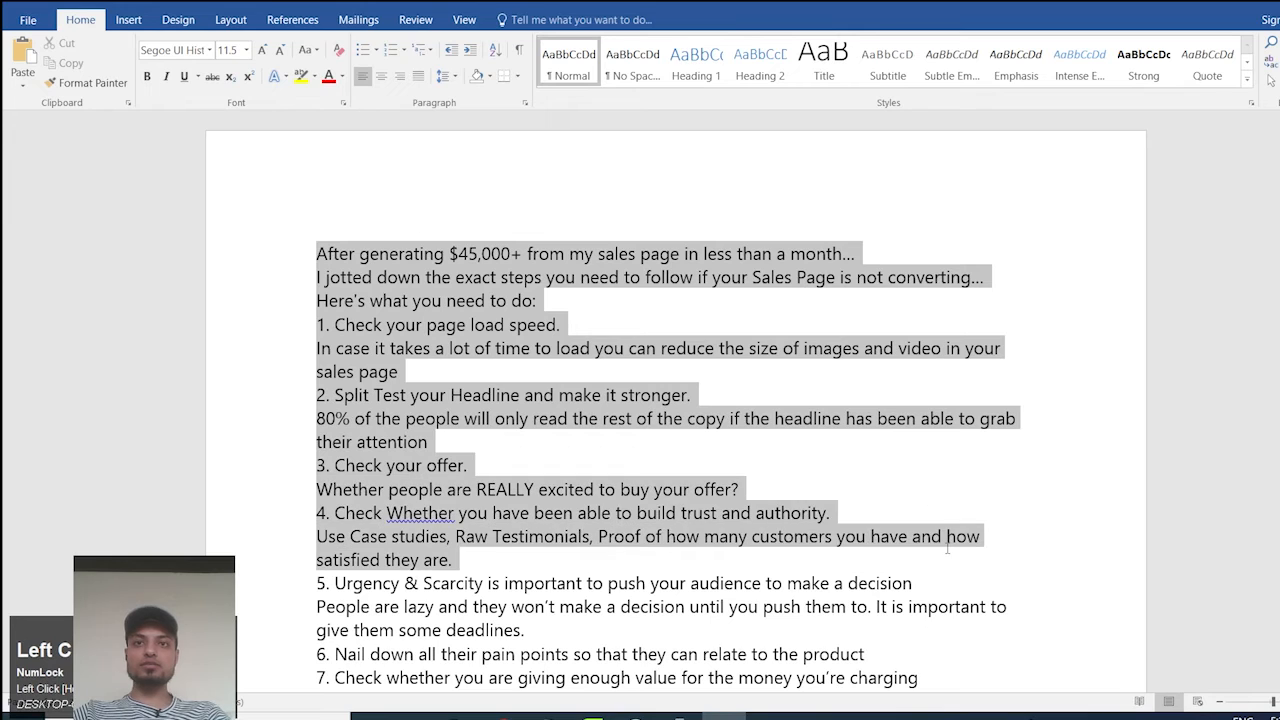
{"action": "key", "text": "ctrl+c"}
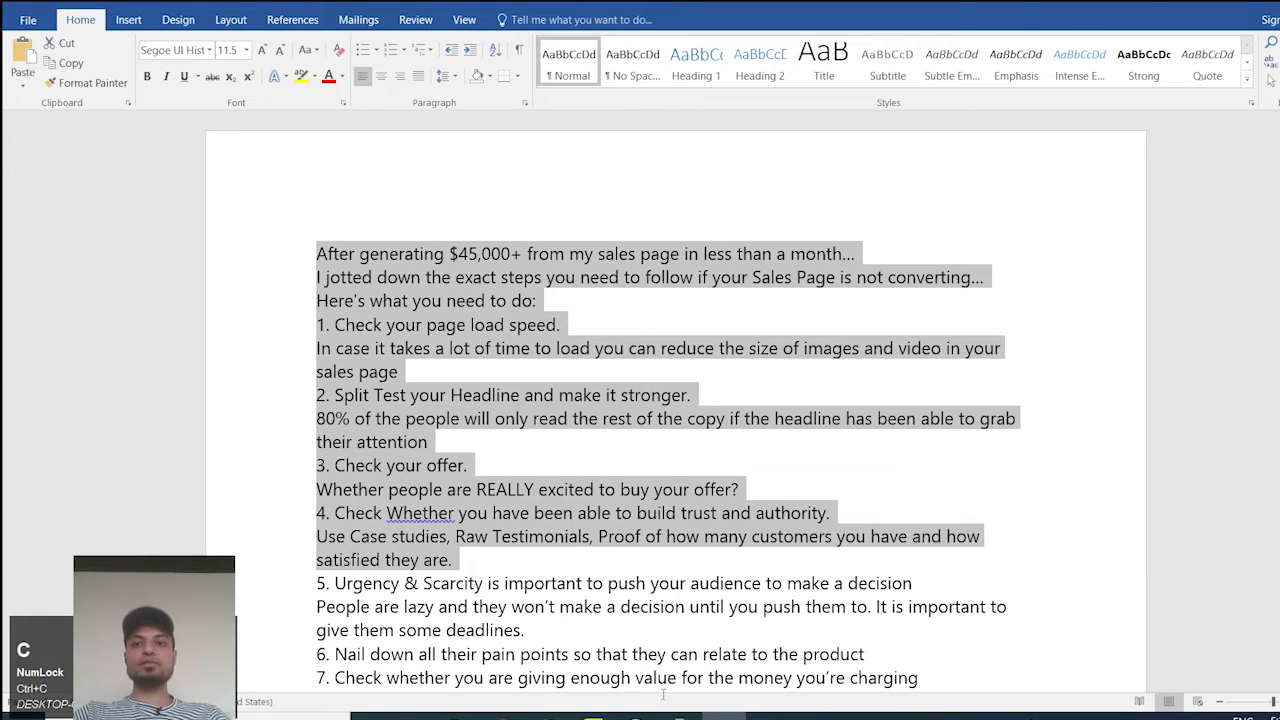
{"action": "left_click", "coordinate": [593, 714]}
{"action": "left_click", "coordinate": [684, 638]}
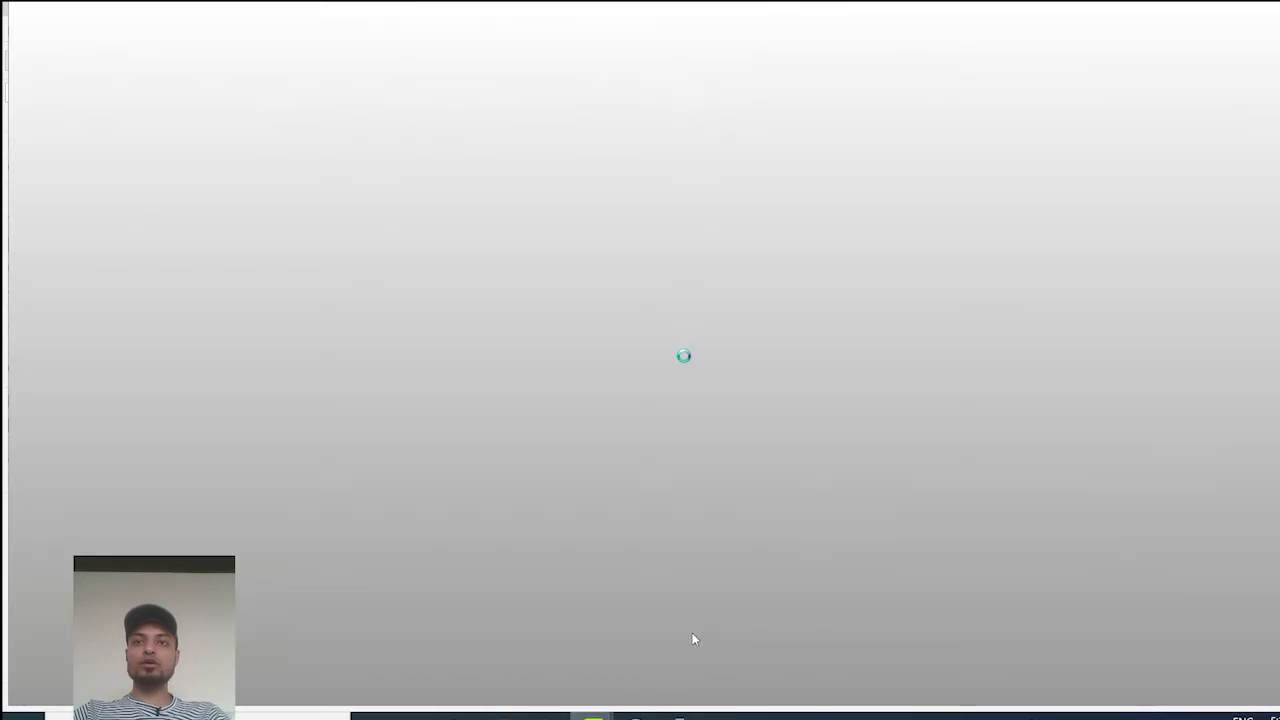
{"action": "left_click", "coordinate": [571, 377]}
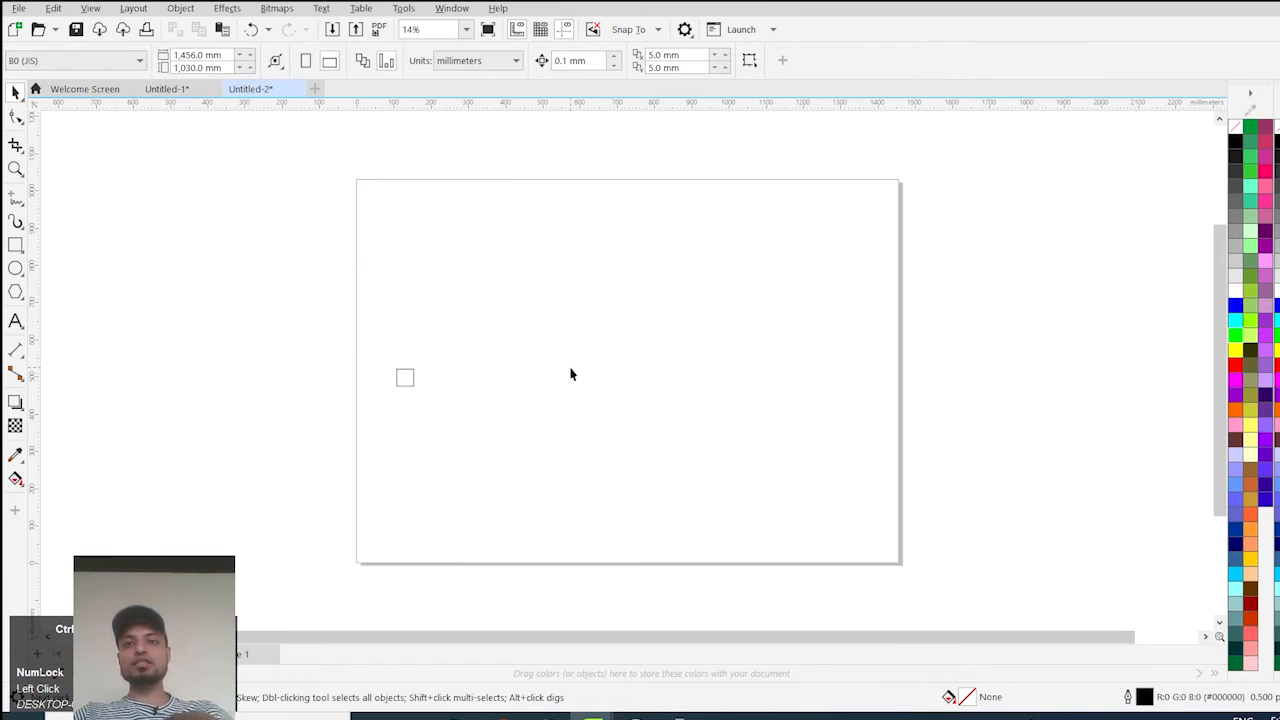
{"action": "key", "text": "ctrl+v"}
Step: Delete the text block pasted from Word from the Untitled-2 page
{"action": "scroll", "coordinate": [598, 365], "scroll_direction": "up", "scroll_amount": 2}
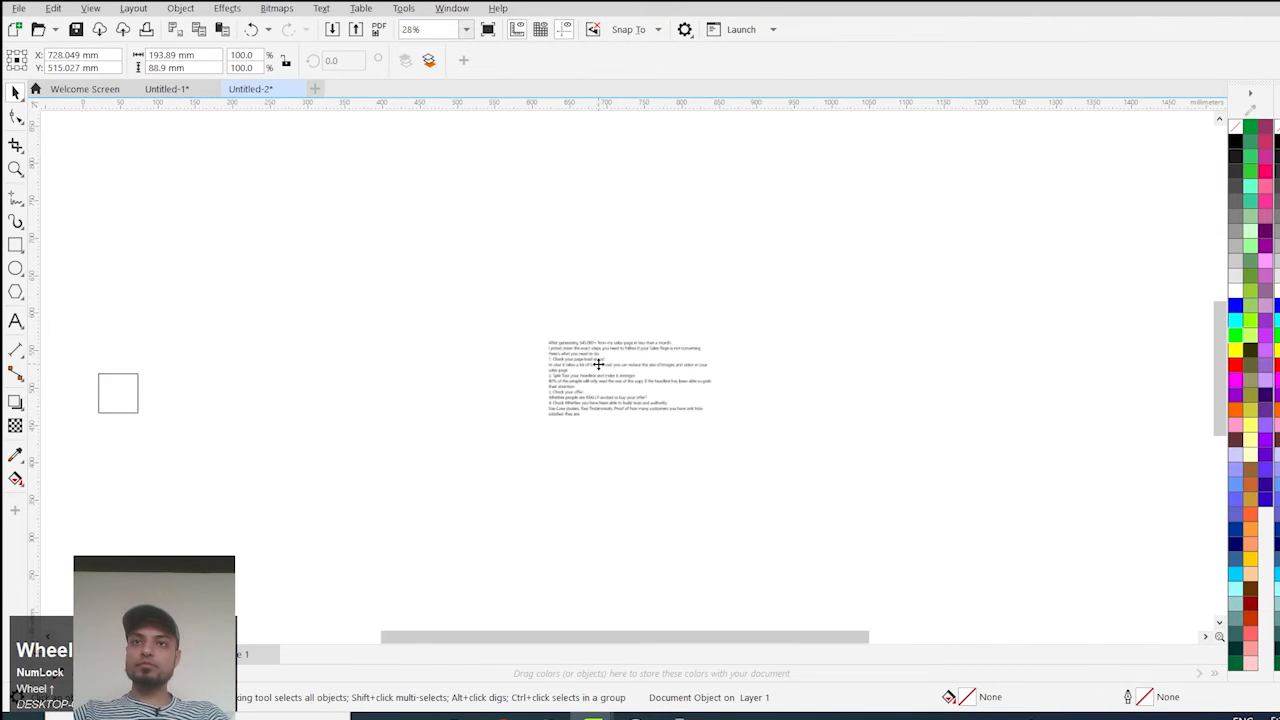
{"action": "scroll", "coordinate": [598, 365], "scroll_direction": "up", "scroll_amount": 2}
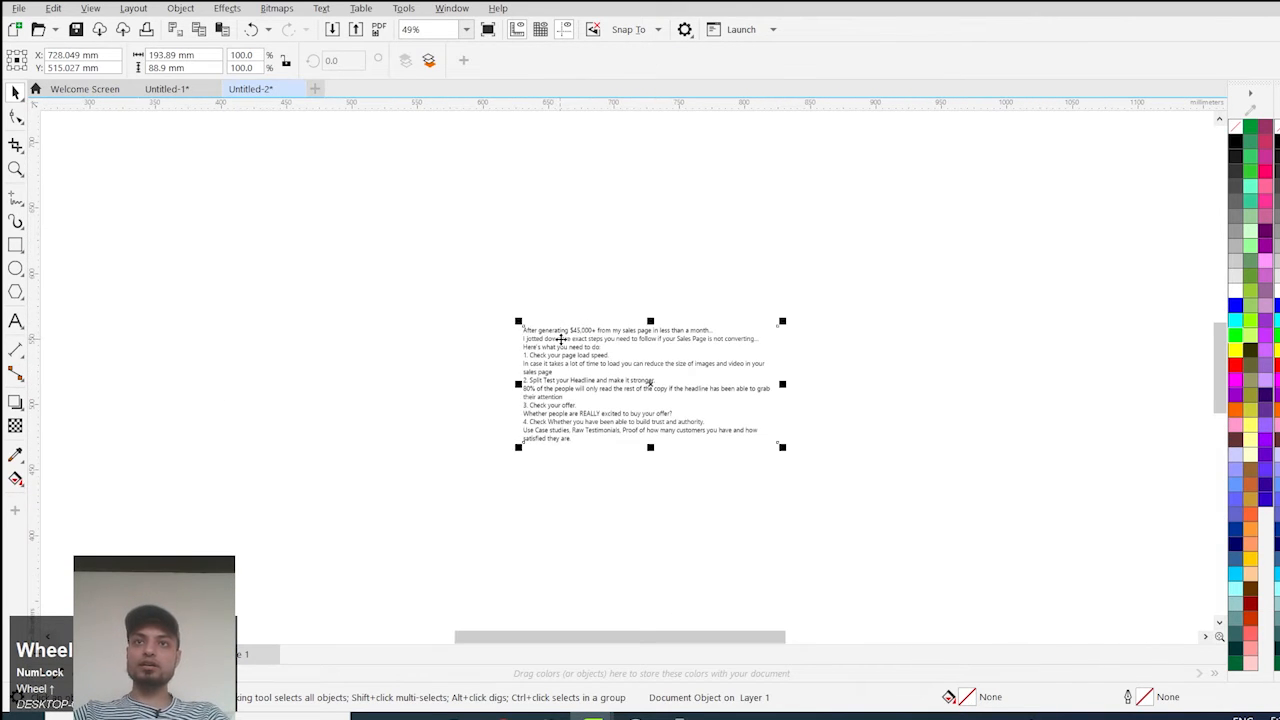
{"action": "scroll", "coordinate": [622, 360], "scroll_direction": "up", "scroll_amount": 3}
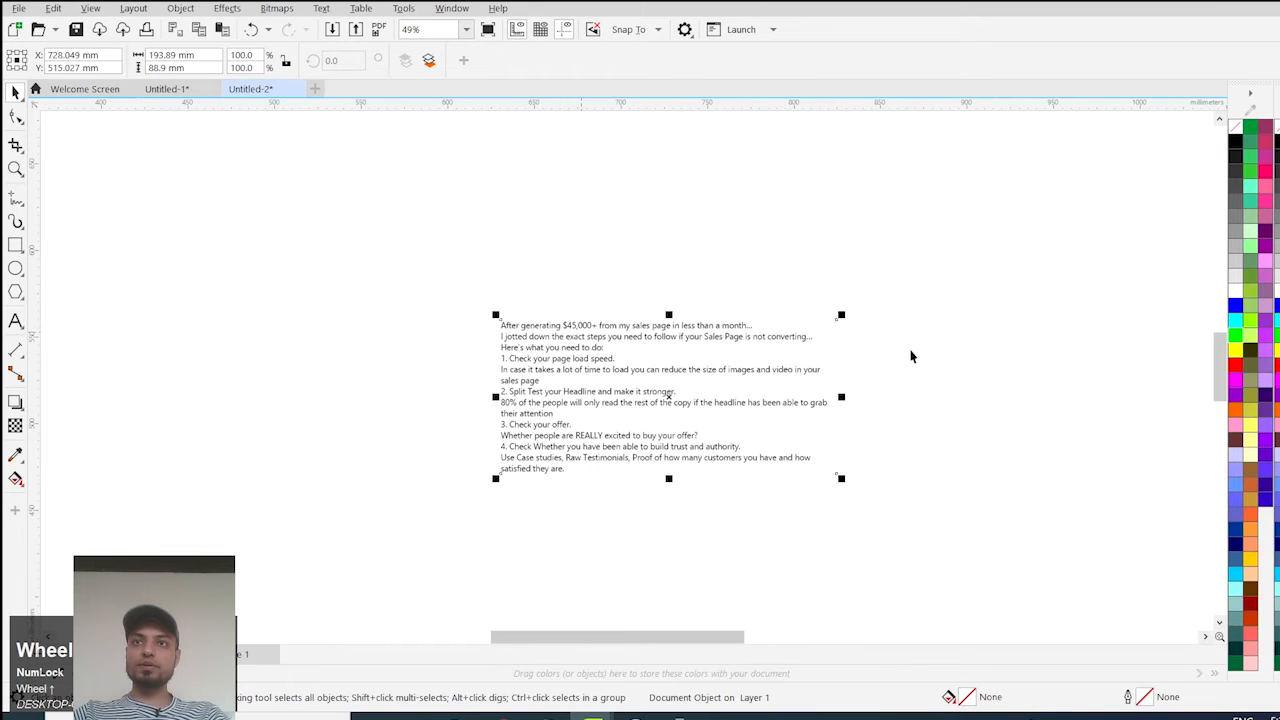
{"action": "left_click", "coordinate": [942, 313]}
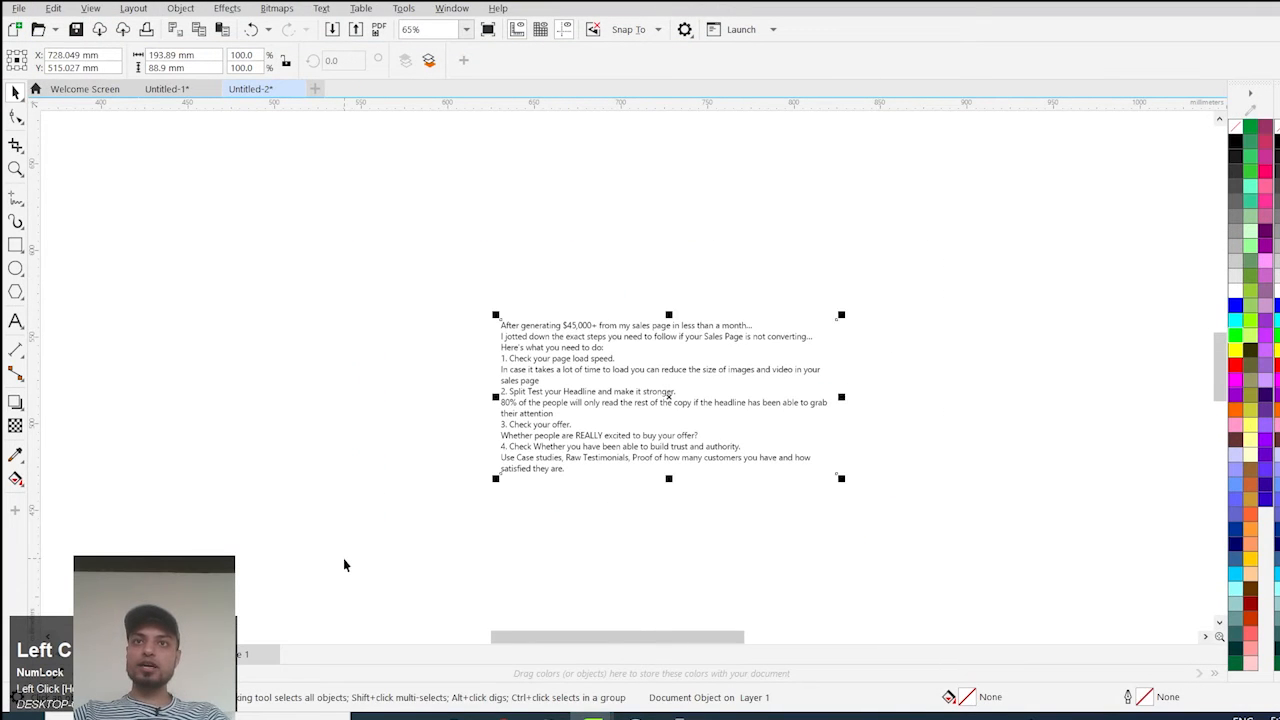
{"action": "key", "text": "Delete"}
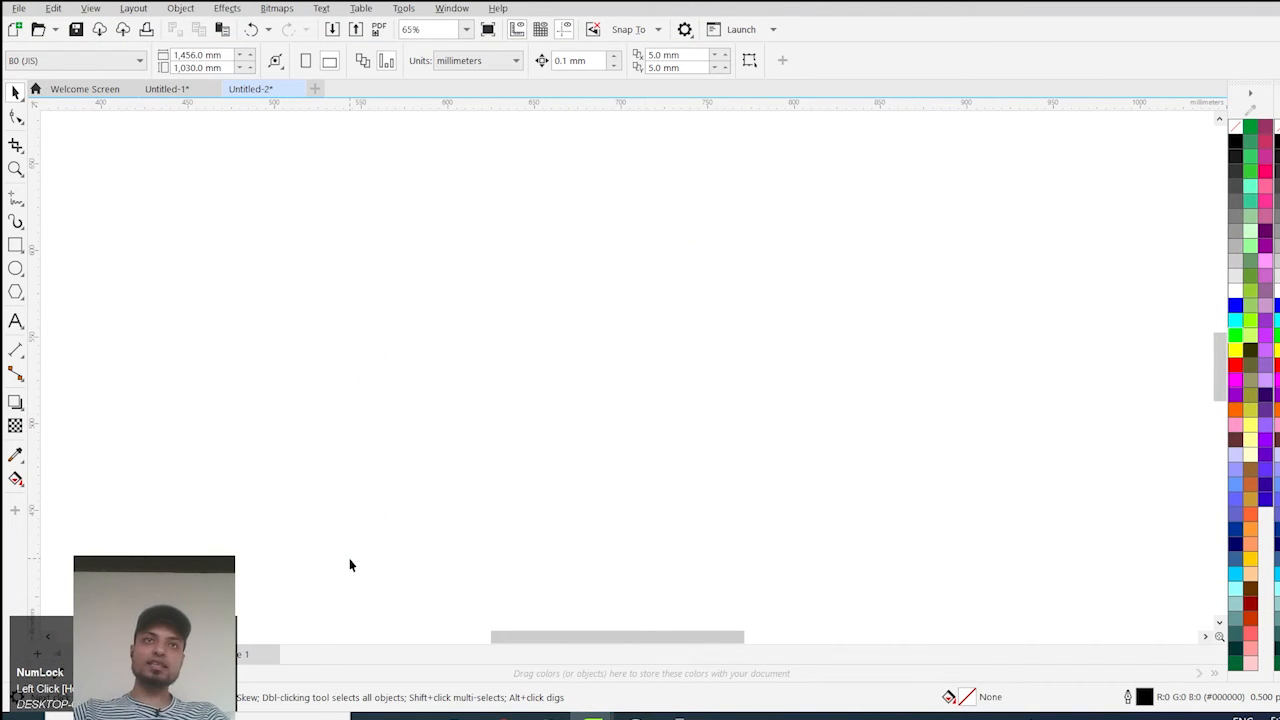
Step: Insert the copied Word text with Paste Special as Rich Text Format, maintaining its fonts and formatting
{"action": "scroll", "coordinate": [394, 410], "scroll_direction": "down", "scroll_amount": 1}
{"action": "scroll", "coordinate": [394, 416], "scroll_direction": "down", "scroll_amount": 1}
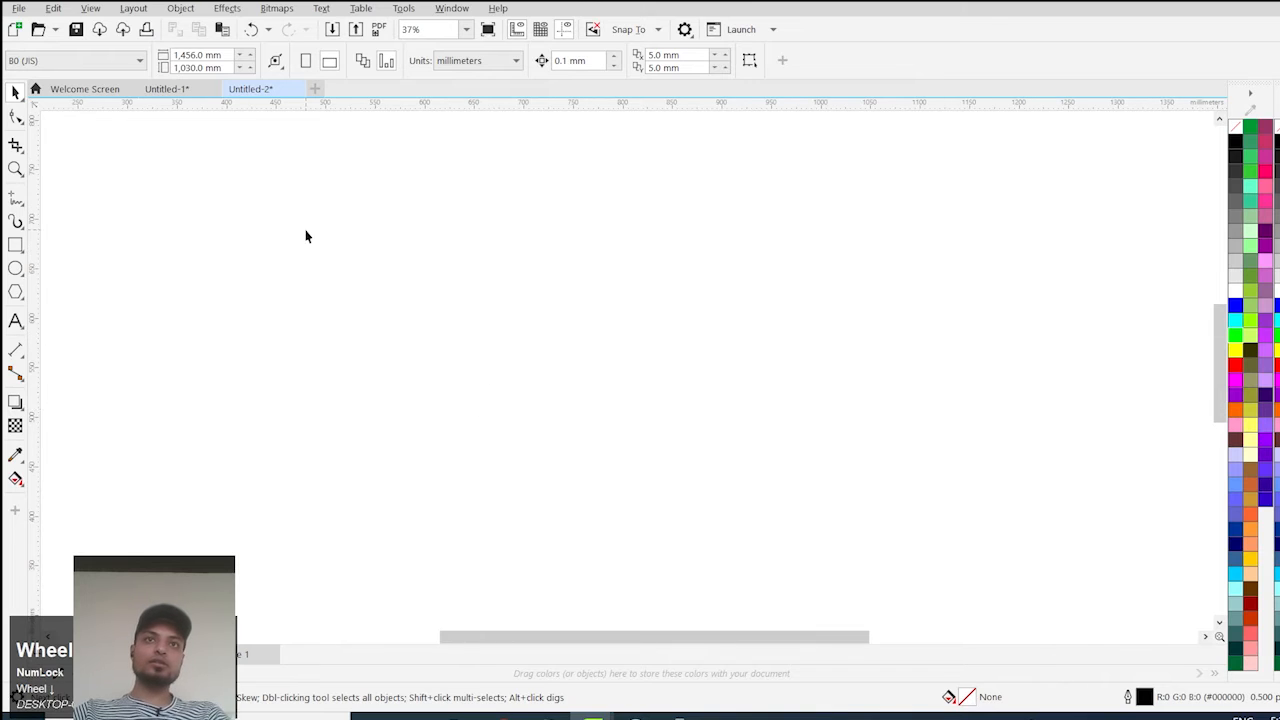
{"action": "left_click", "coordinate": [60, 10]}
{"action": "left_click", "coordinate": [105, 181]}
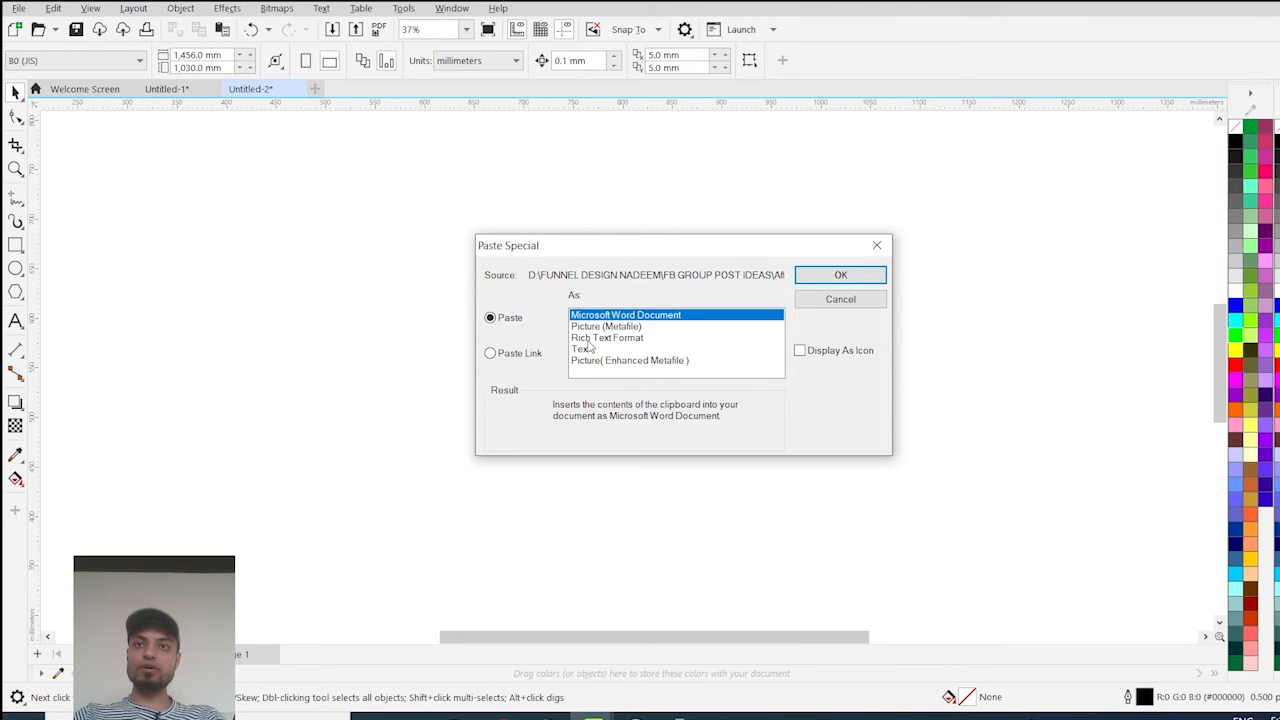
{"action": "left_click", "coordinate": [582, 348]}
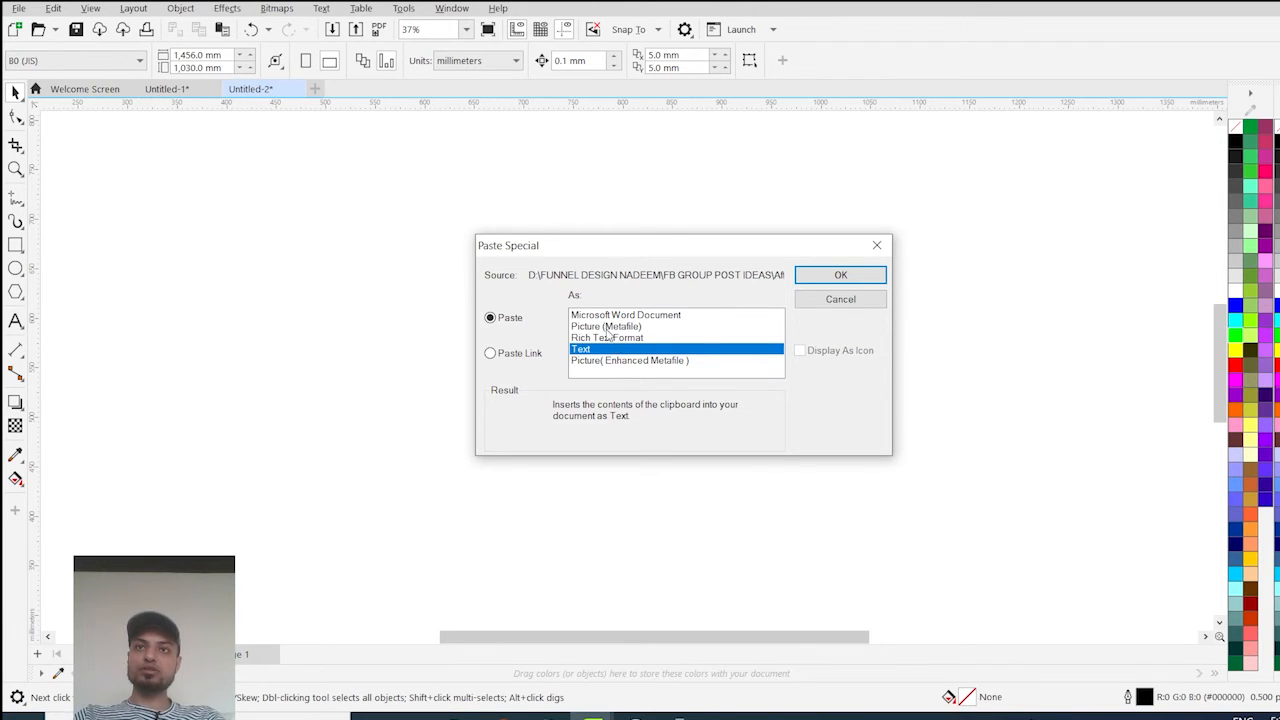
{"action": "left_click", "coordinate": [597, 330]}
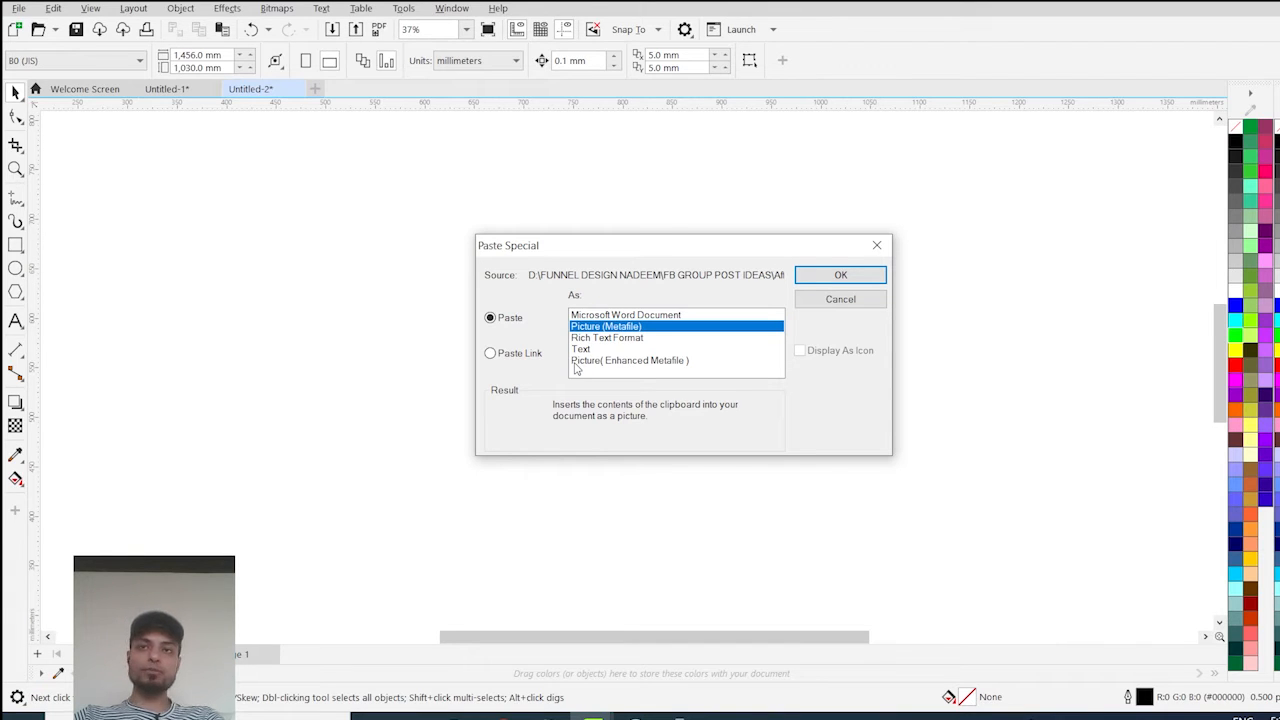
{"action": "left_click", "coordinate": [589, 339]}
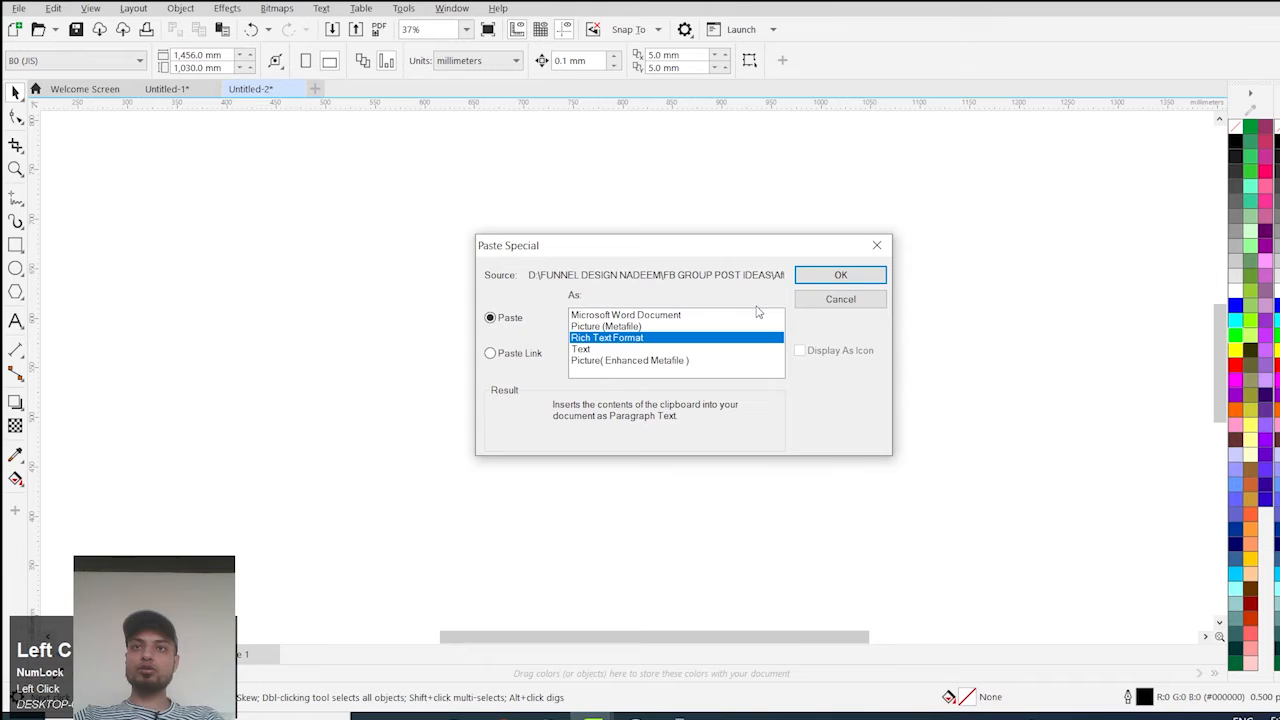
{"action": "left_click", "coordinate": [840, 275]}
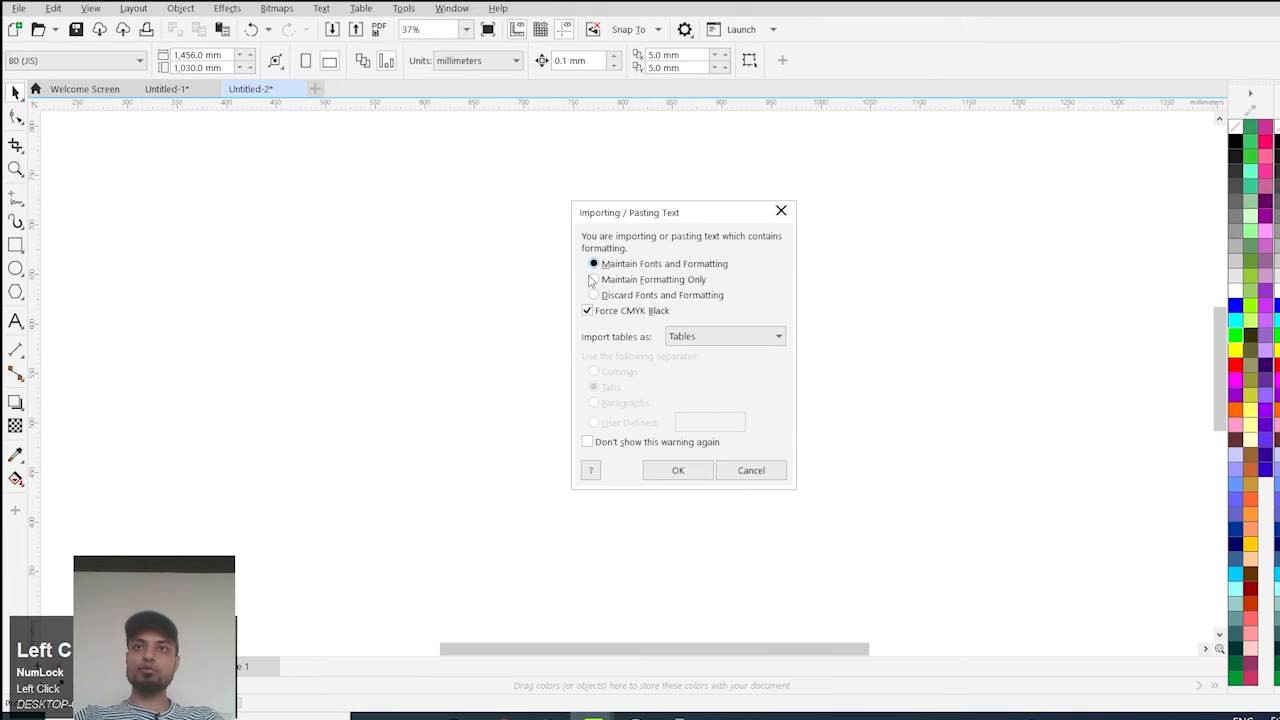
{"action": "left_click", "coordinate": [677, 472]}
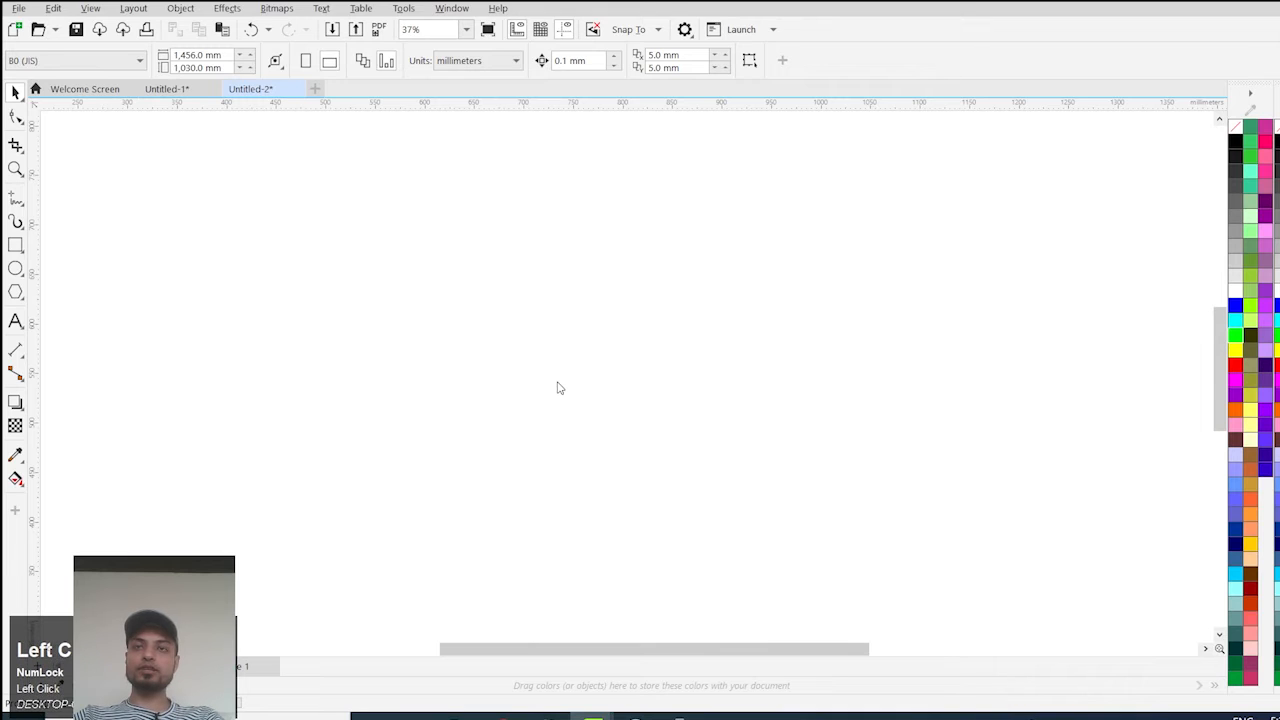
Step: Extend the pasted text frame downward to a height of about 87.5 mm and delete the text block
{"action": "scroll", "coordinate": [533, 402], "scroll_direction": "up", "scroll_amount": 5}
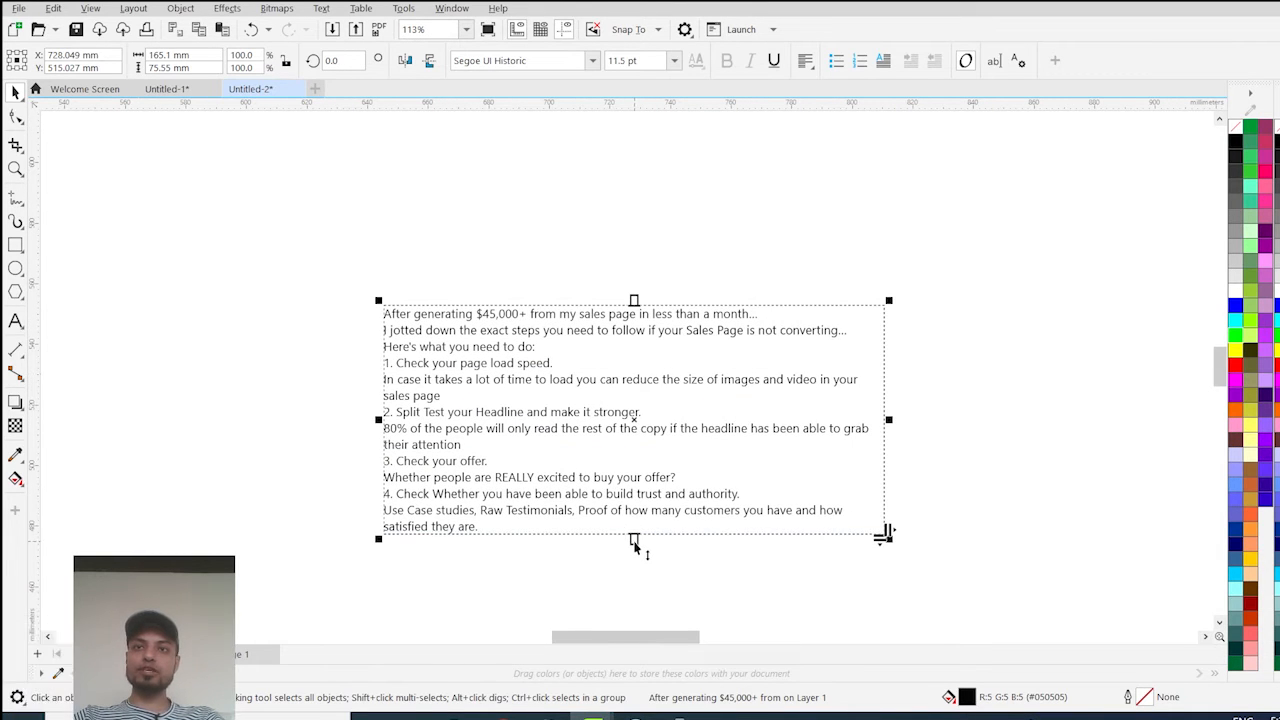
{"action": "left_click_drag", "start_coordinate": [634, 538], "coordinate": [631, 584]}
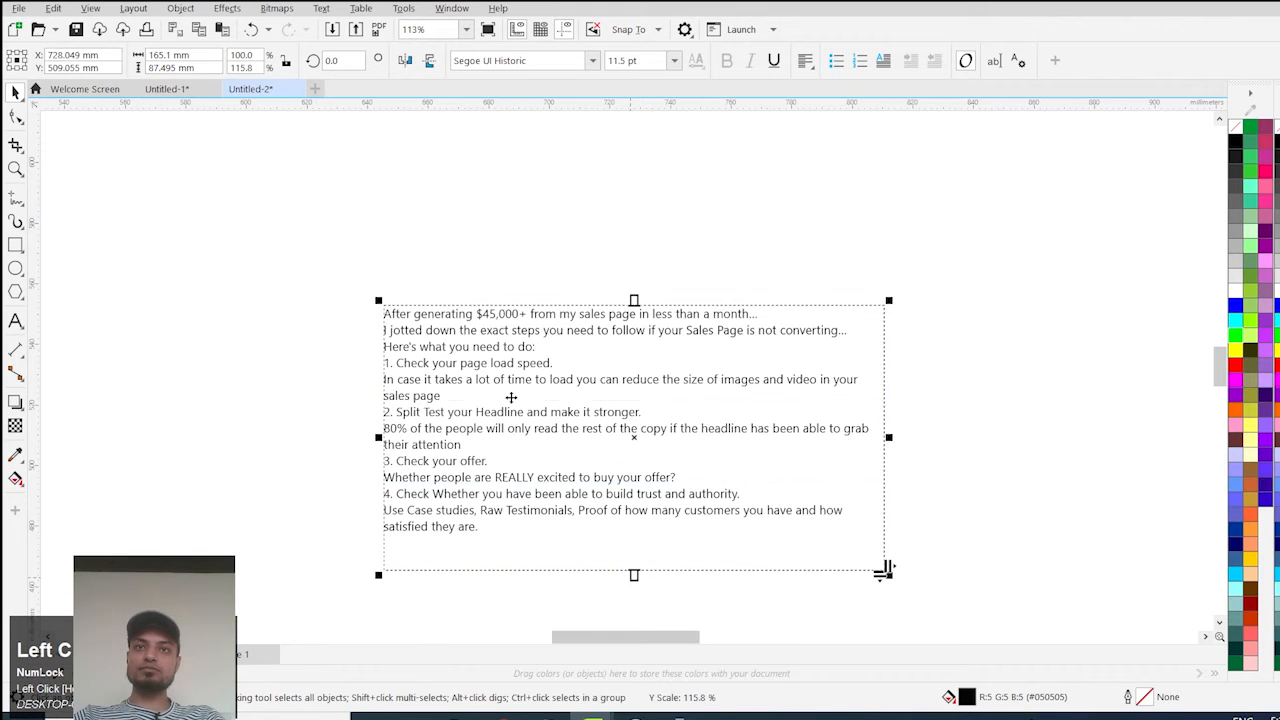
{"action": "scroll", "coordinate": [568, 380], "scroll_direction": "down", "scroll_amount": 3}
{"action": "scroll", "coordinate": [568, 380], "scroll_direction": "down", "scroll_amount": 6}
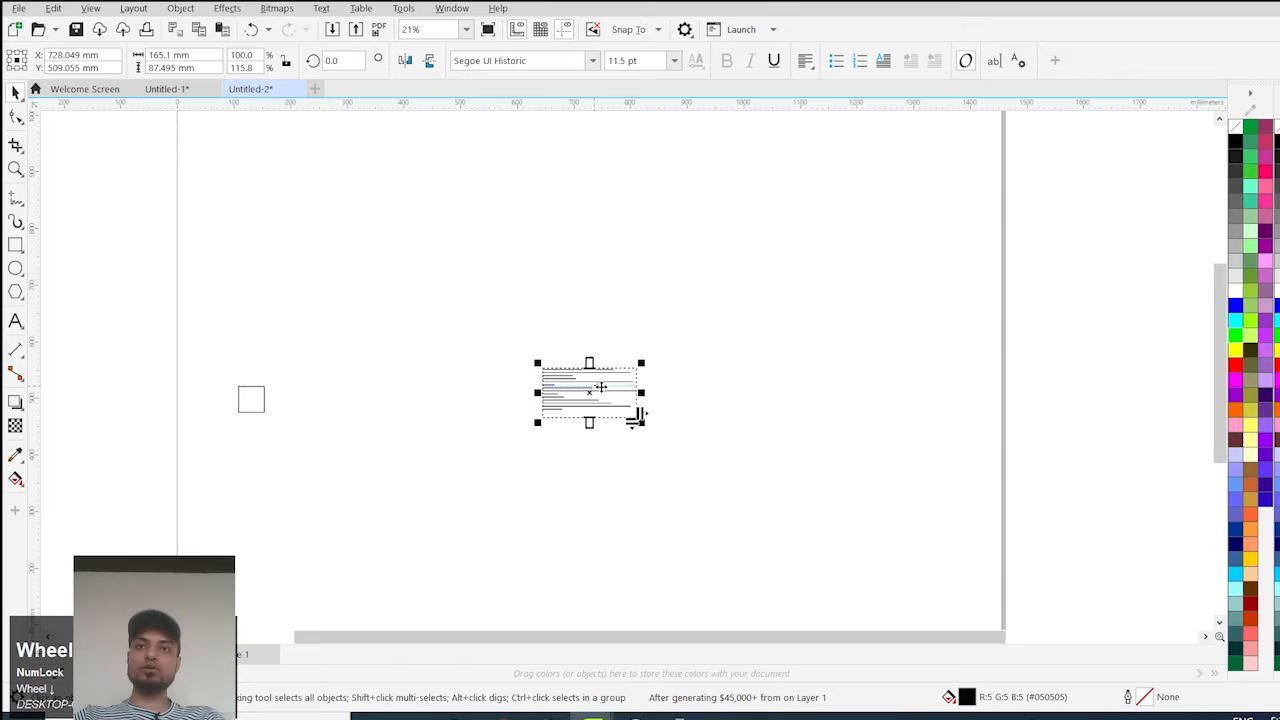
{"action": "left_click", "coordinate": [705, 341]}
{"action": "left_click_drag", "start_coordinate": [608, 413], "coordinate": [463, 488]}
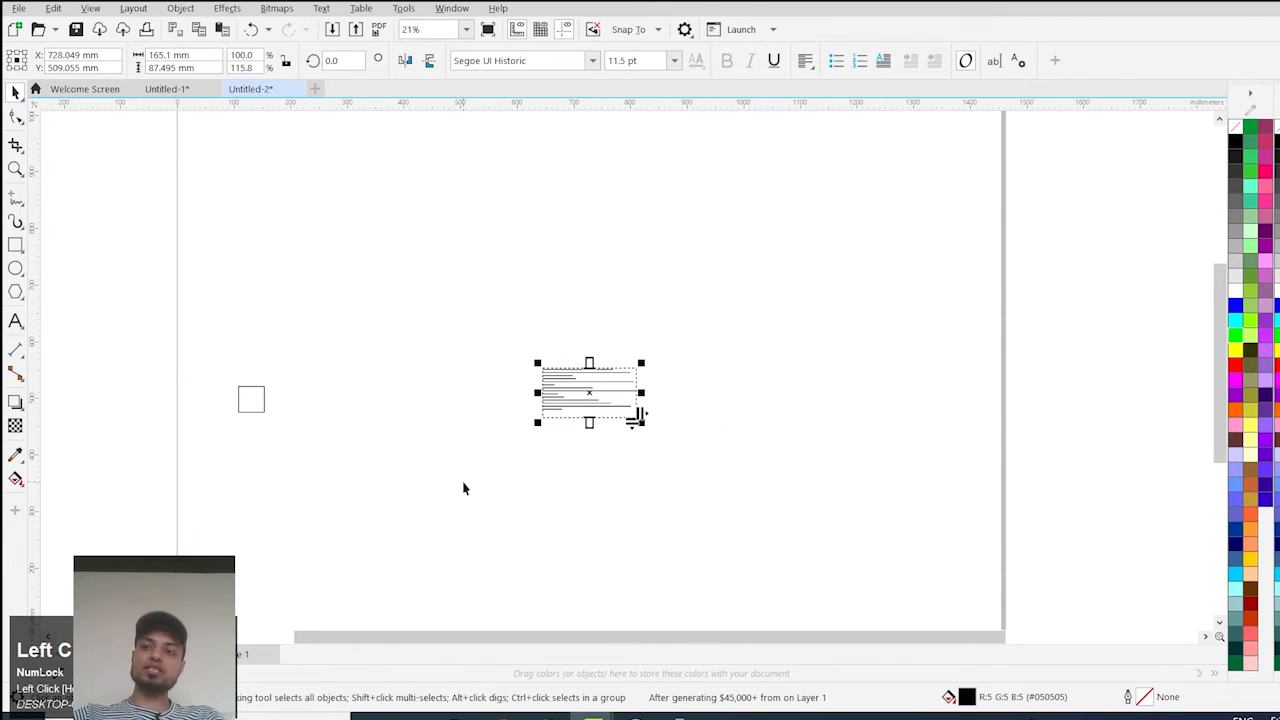
{"action": "key", "text": "Delete"}
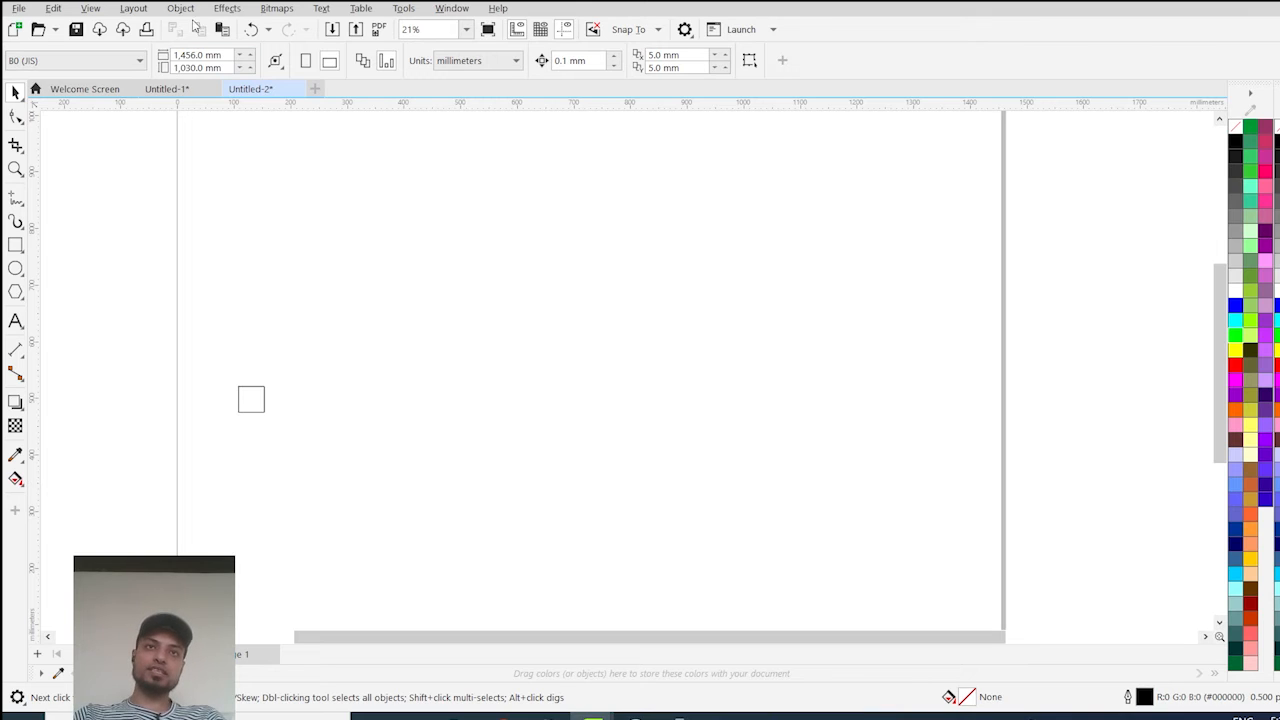
Step: Clone the square and move the clone to the original's right, at about X 272 mm, Y 521 mm
{"action": "left_click", "coordinate": [53, 8]}
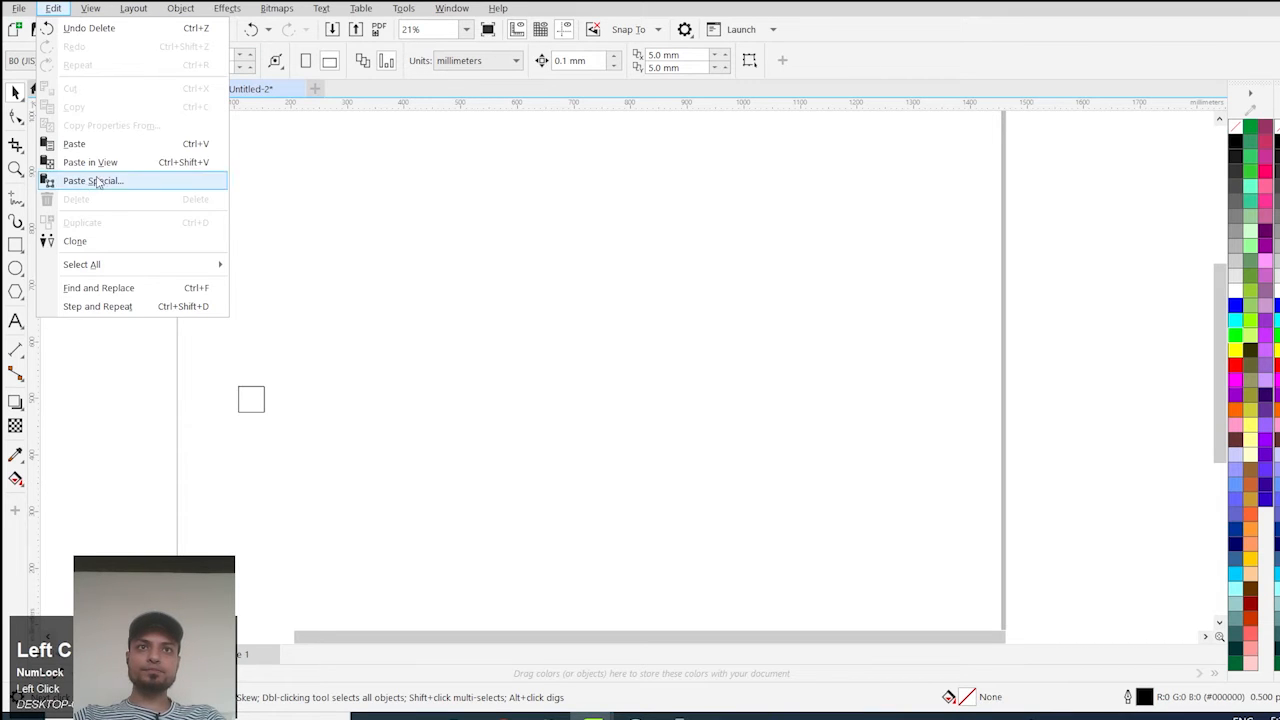
{"action": "left_click", "coordinate": [240, 404]}
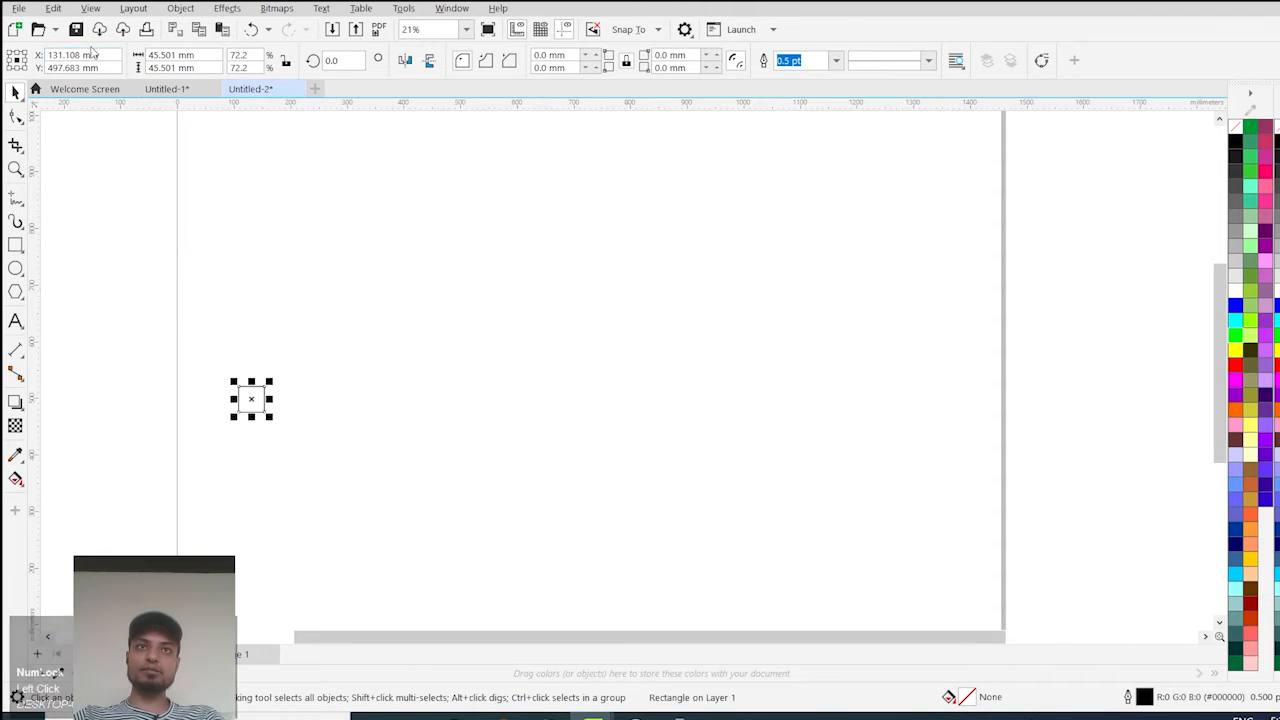
{"action": "left_click", "coordinate": [54, 9]}
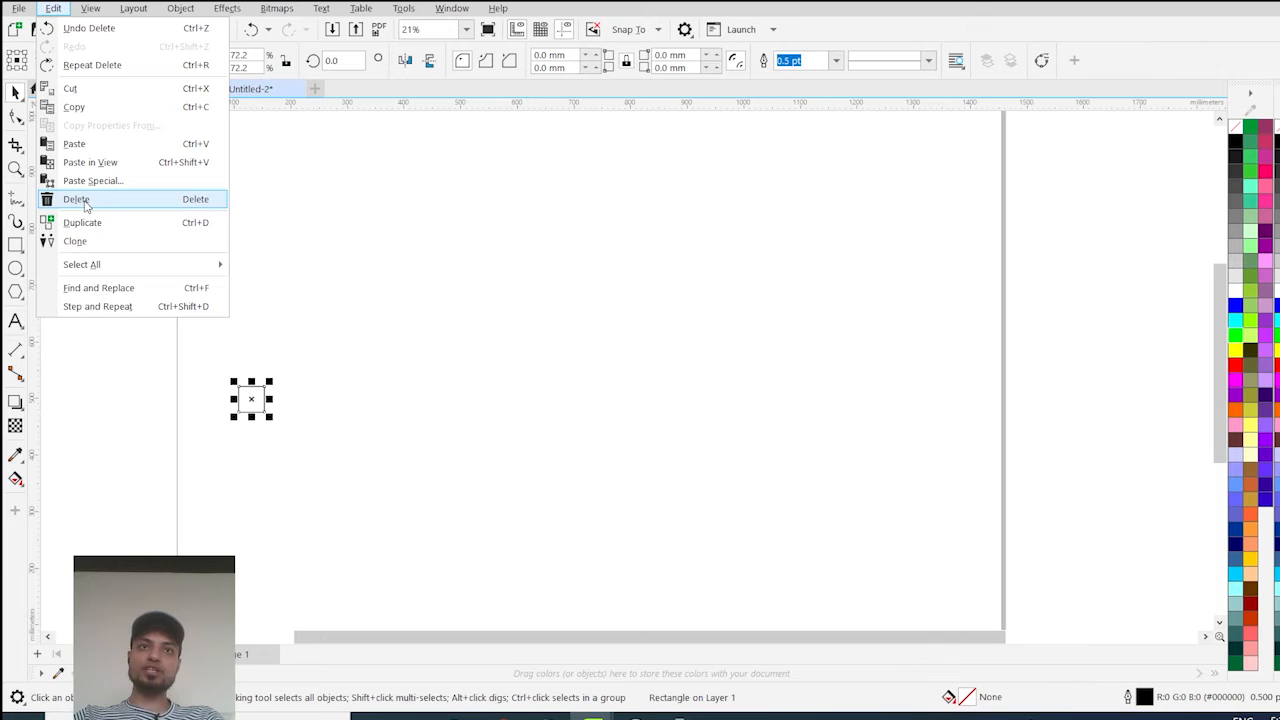
{"action": "left_click", "coordinate": [112, 248]}
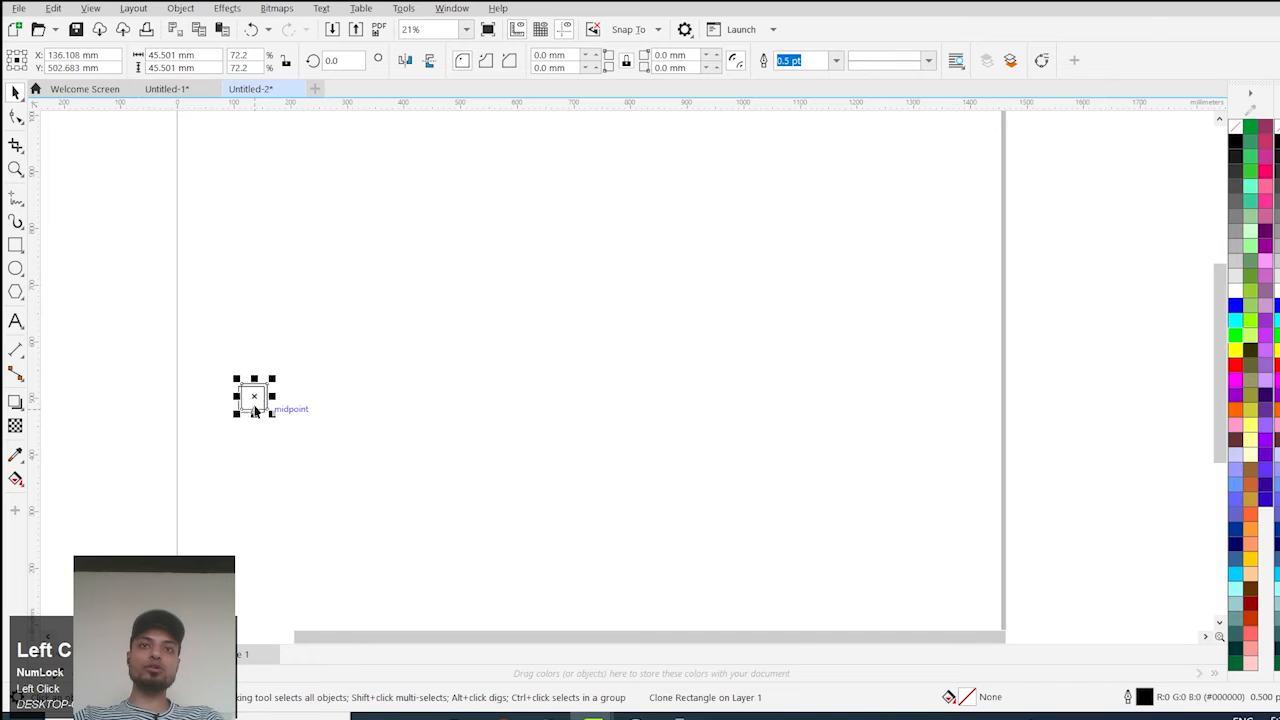
{"action": "scroll", "coordinate": [252, 402], "scroll_direction": "up", "scroll_amount": 3}
{"action": "left_click_drag", "start_coordinate": [258, 372], "coordinate": [563, 330]}
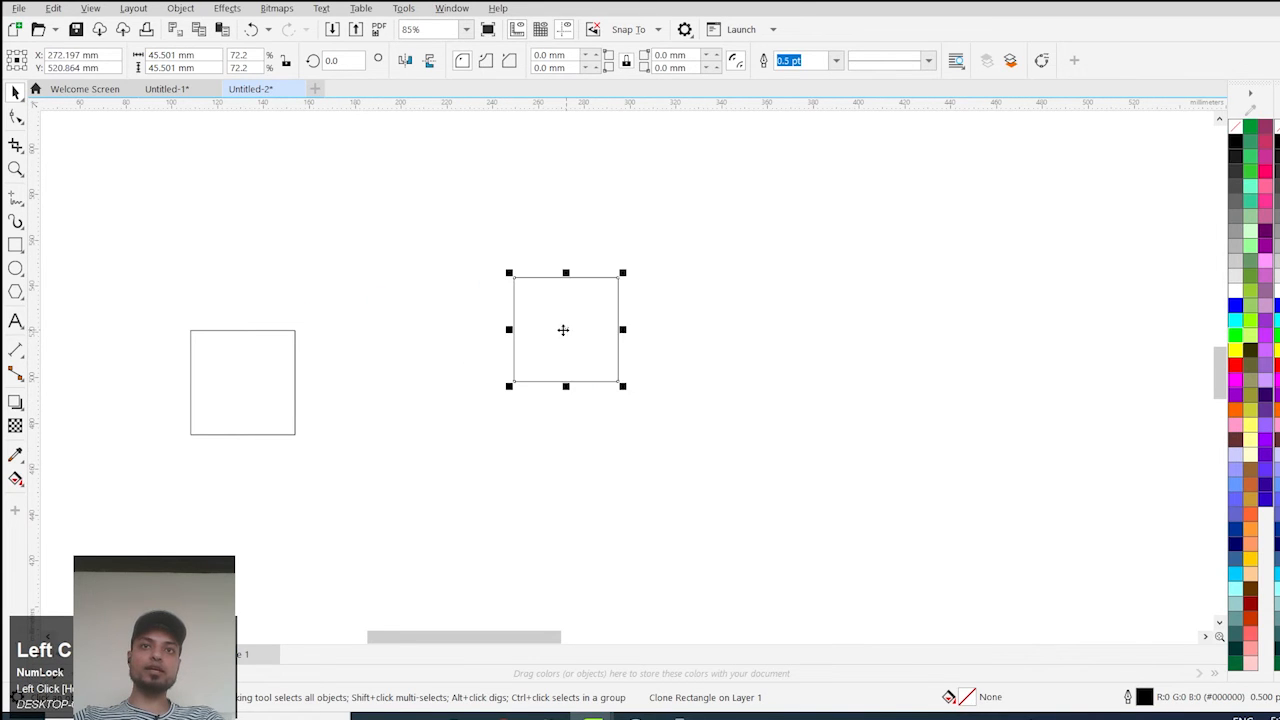
Step: Fill the original square with green, change the fill to yellow and set its outline width to 8 pt
{"action": "left_click", "coordinate": [295, 358]}
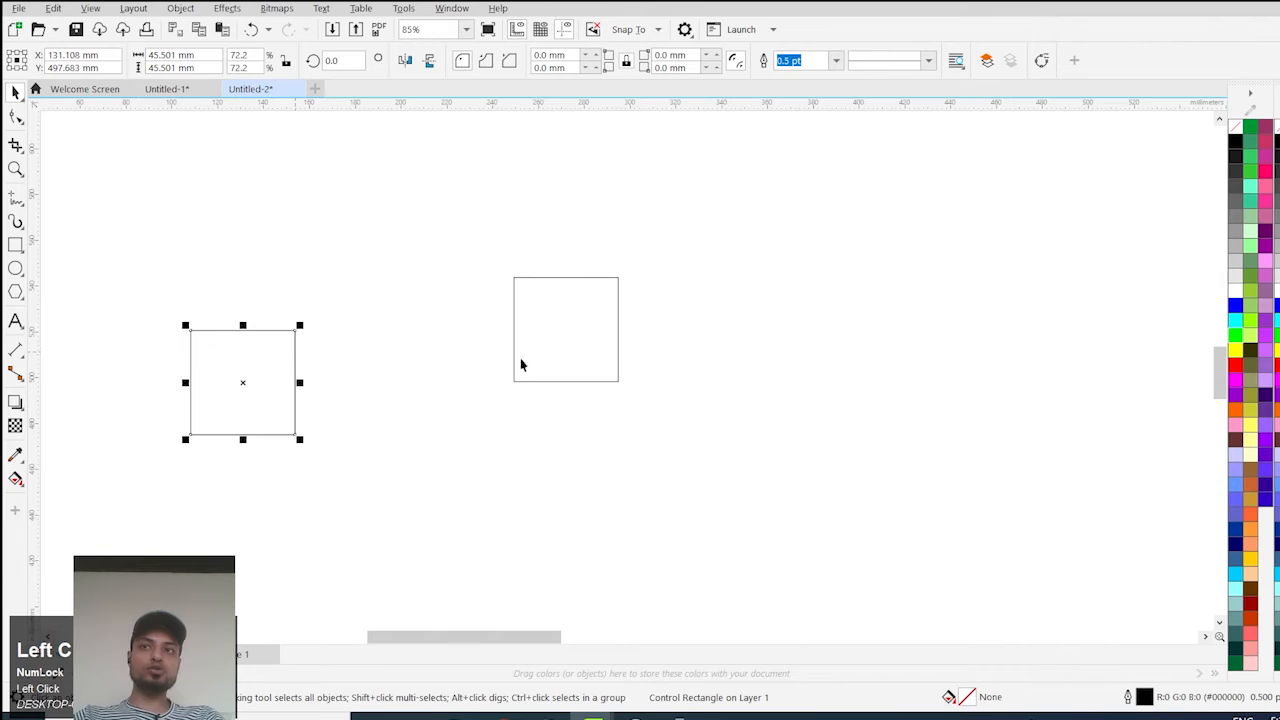
{"action": "left_click", "coordinate": [1235, 335]}
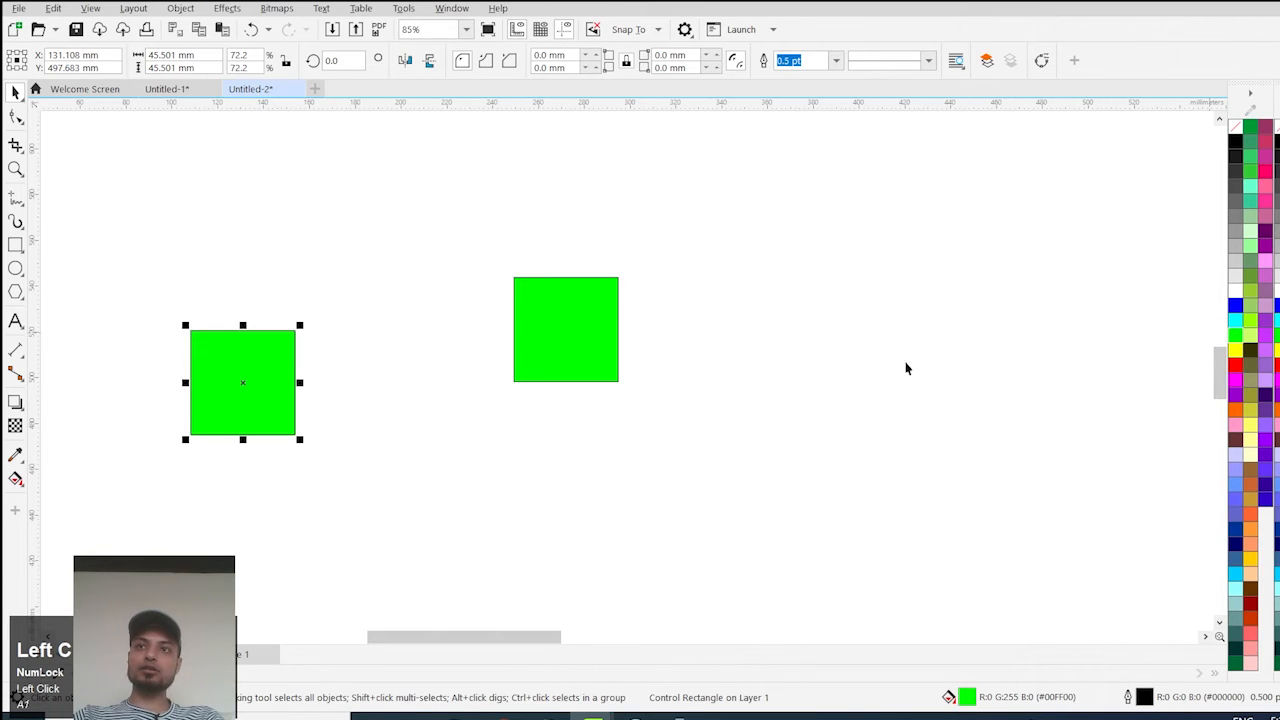
{"action": "left_click", "coordinate": [1235, 350]}
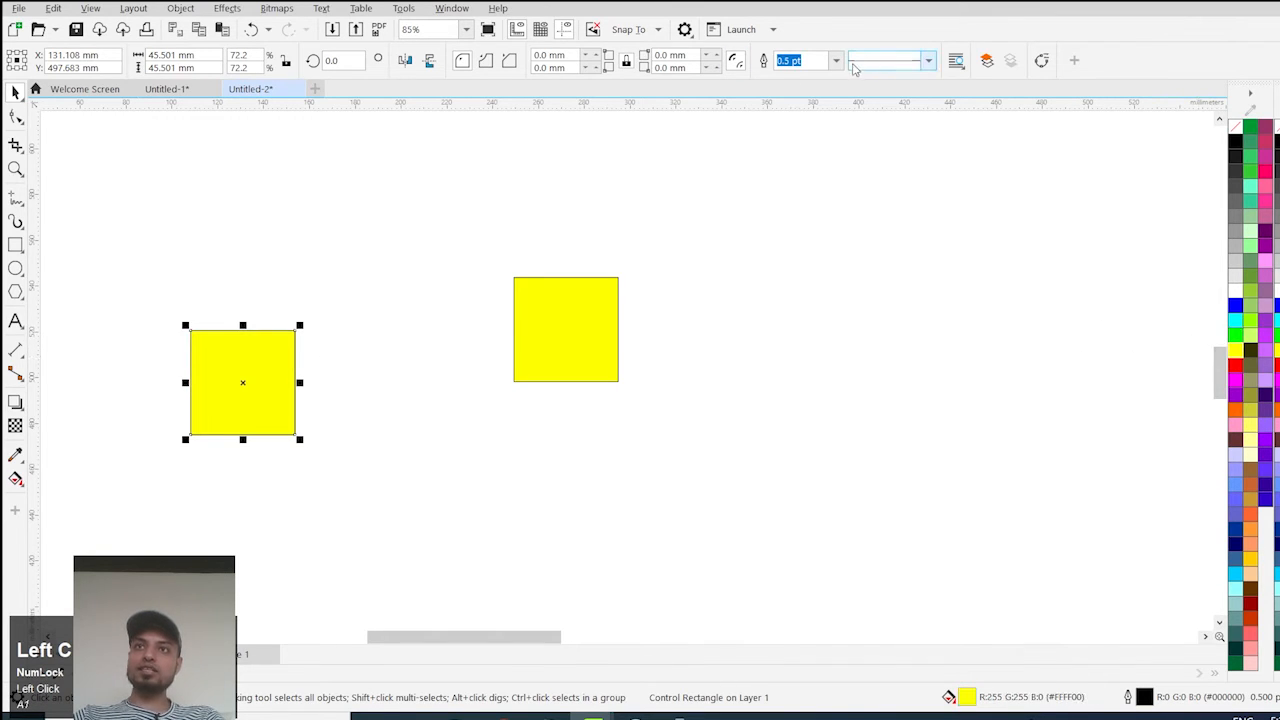
{"action": "left_click", "coordinate": [836, 60]}
{"action": "left_click", "coordinate": [800, 196]}
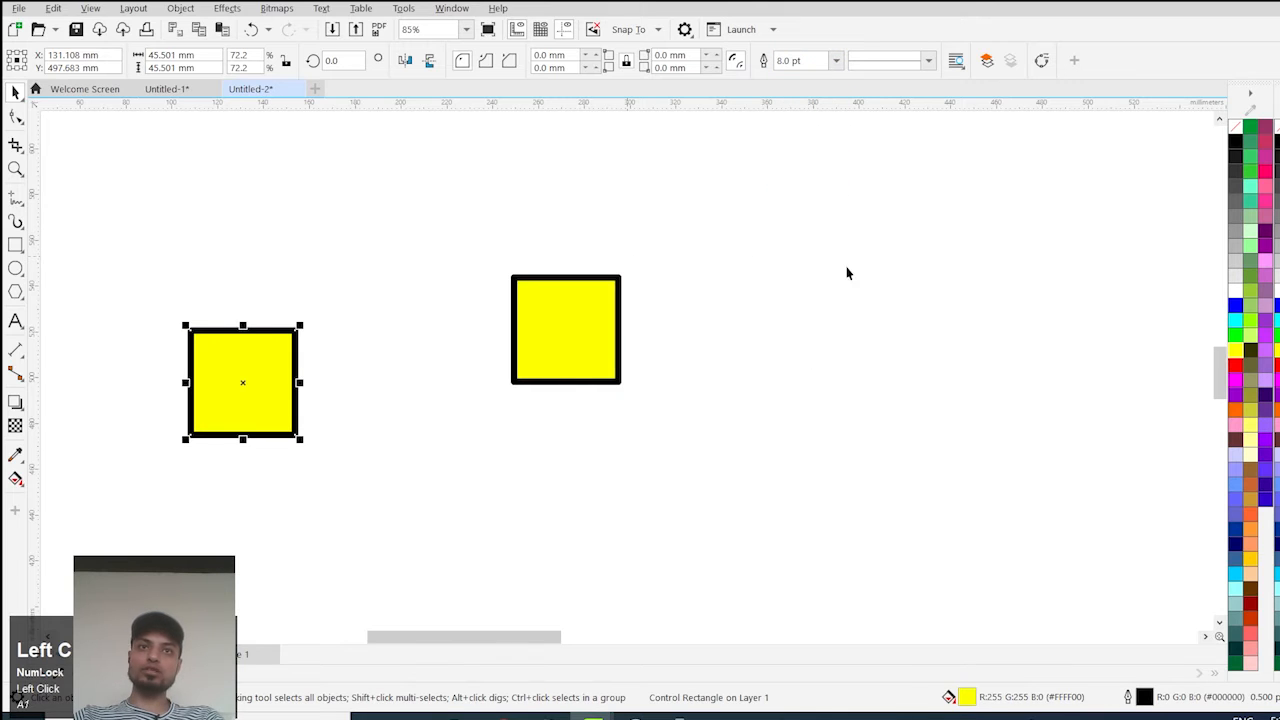
Step: Delete the original and cloned squares together and undo this deletion
{"action": "scroll", "coordinate": [846, 273], "scroll_direction": "down", "scroll_amount": 3}
{"action": "left_click_drag", "start_coordinate": [838, 210], "coordinate": [366, 456]}
{"action": "key", "text": "Delete"}
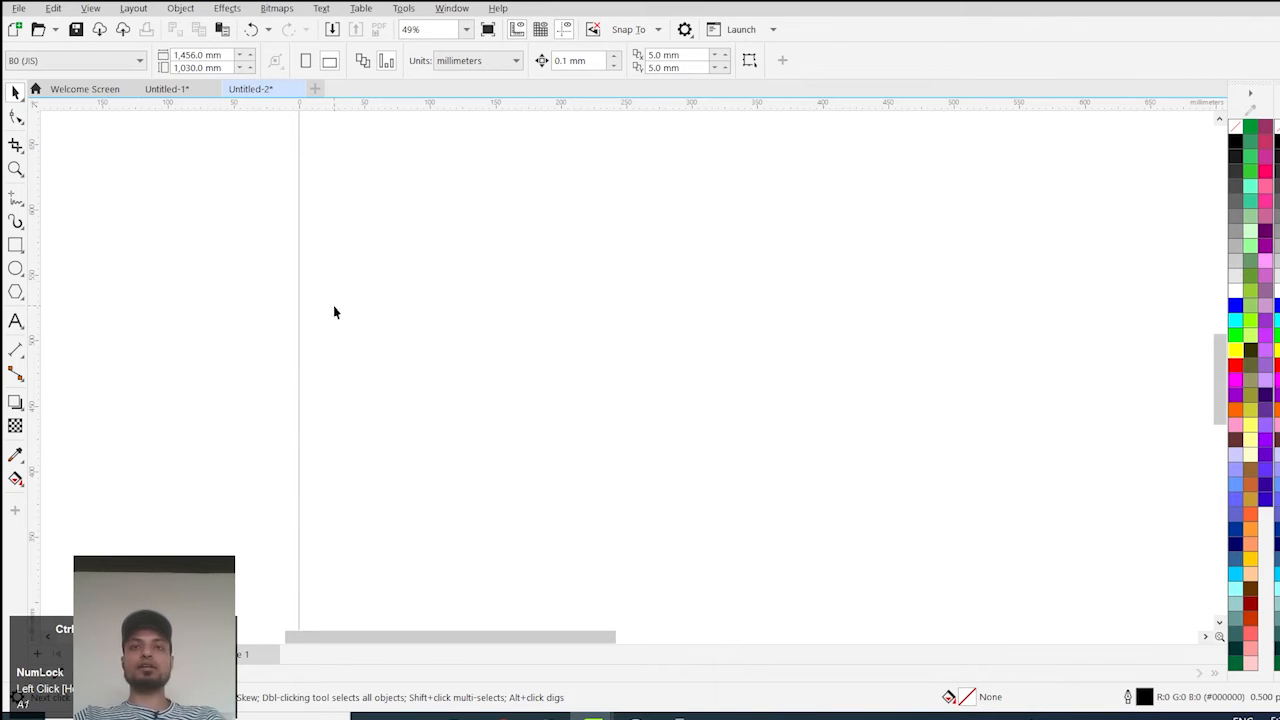
{"action": "key", "text": "ctrl+z"}
Step: Delete only the cloned square and remove the fill from the original square
{"action": "left_click_drag", "start_coordinate": [750, 240], "coordinate": [585, 410]}
{"action": "key", "text": "Delete"}
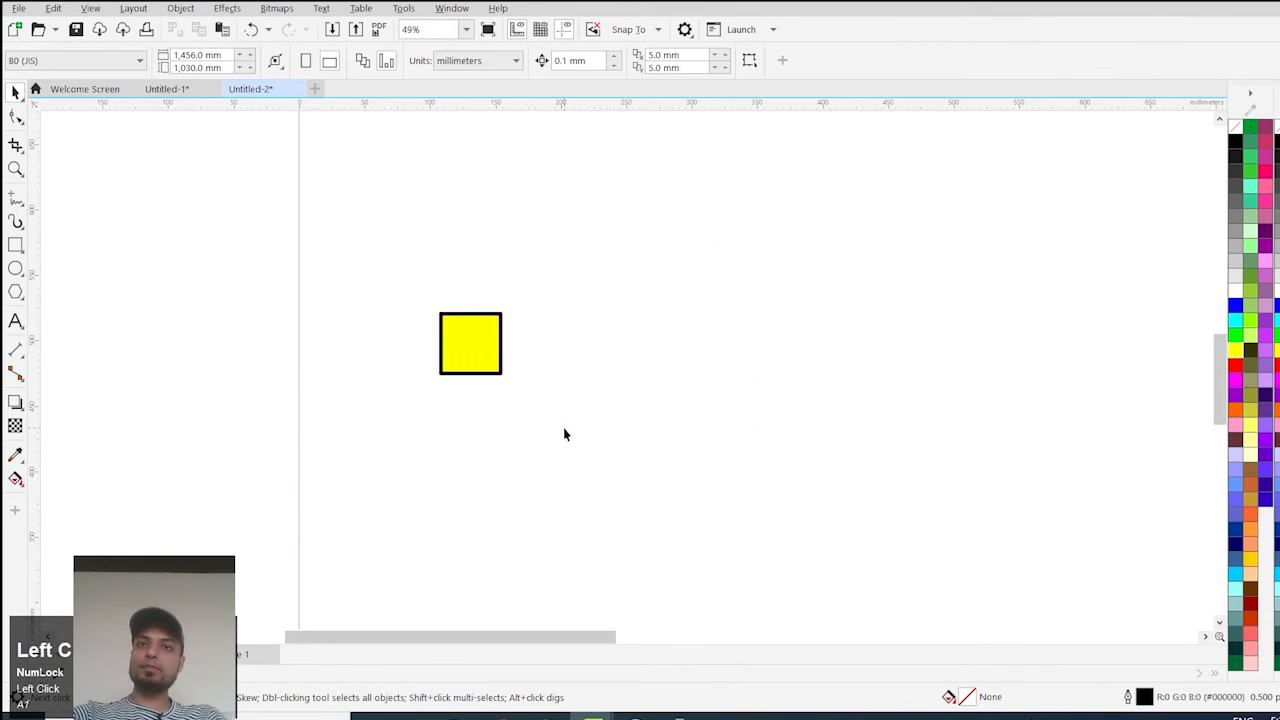
{"action": "left_click_drag", "start_coordinate": [517, 279], "coordinate": [366, 441]}
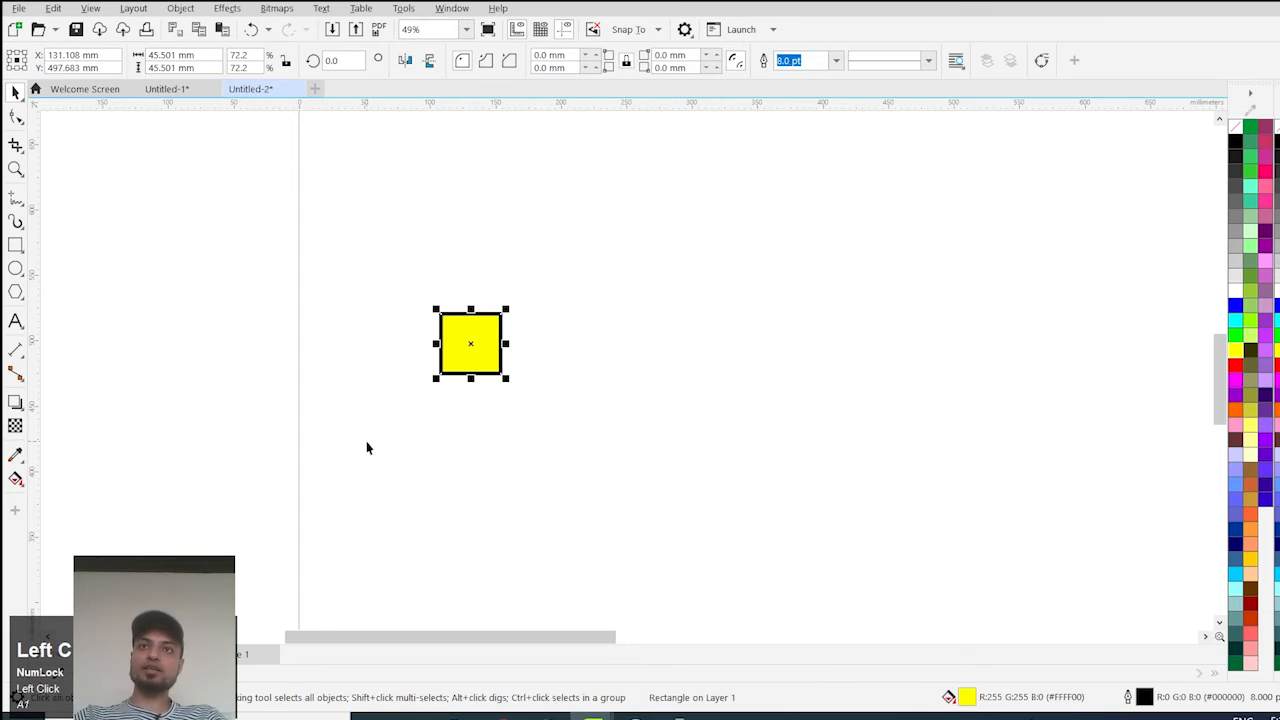
{"action": "left_click", "coordinate": [838, 62]}
{"action": "left_click", "coordinate": [838, 62]}
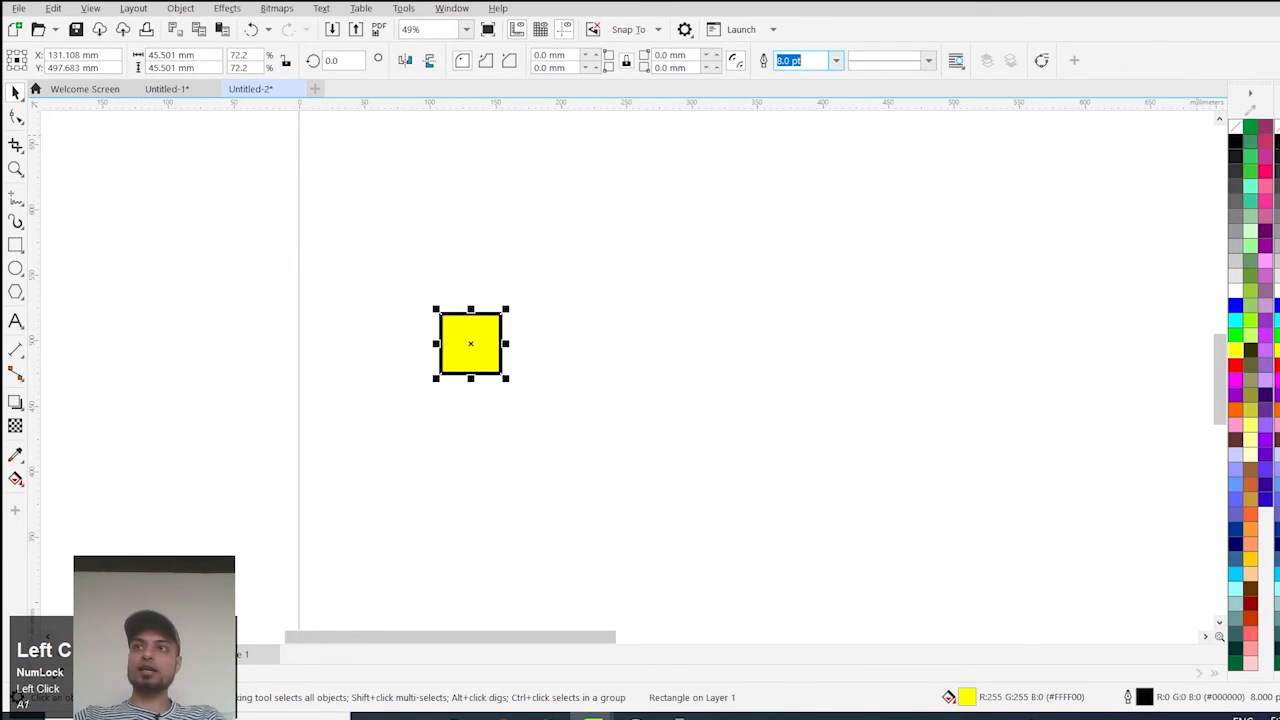
{"action": "left_click", "coordinate": [1238, 129]}
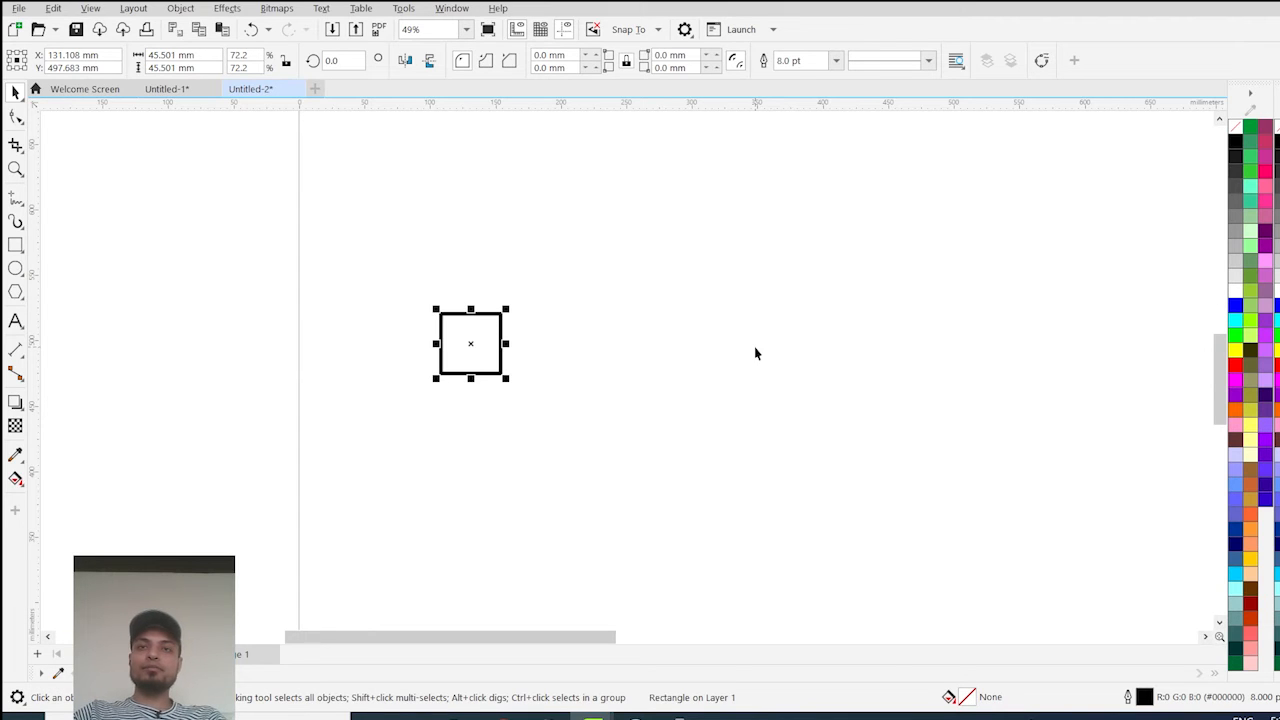
Step: Show which types of items the Select All command offers, and deselect the square
{"action": "left_click", "coordinate": [55, 10]}
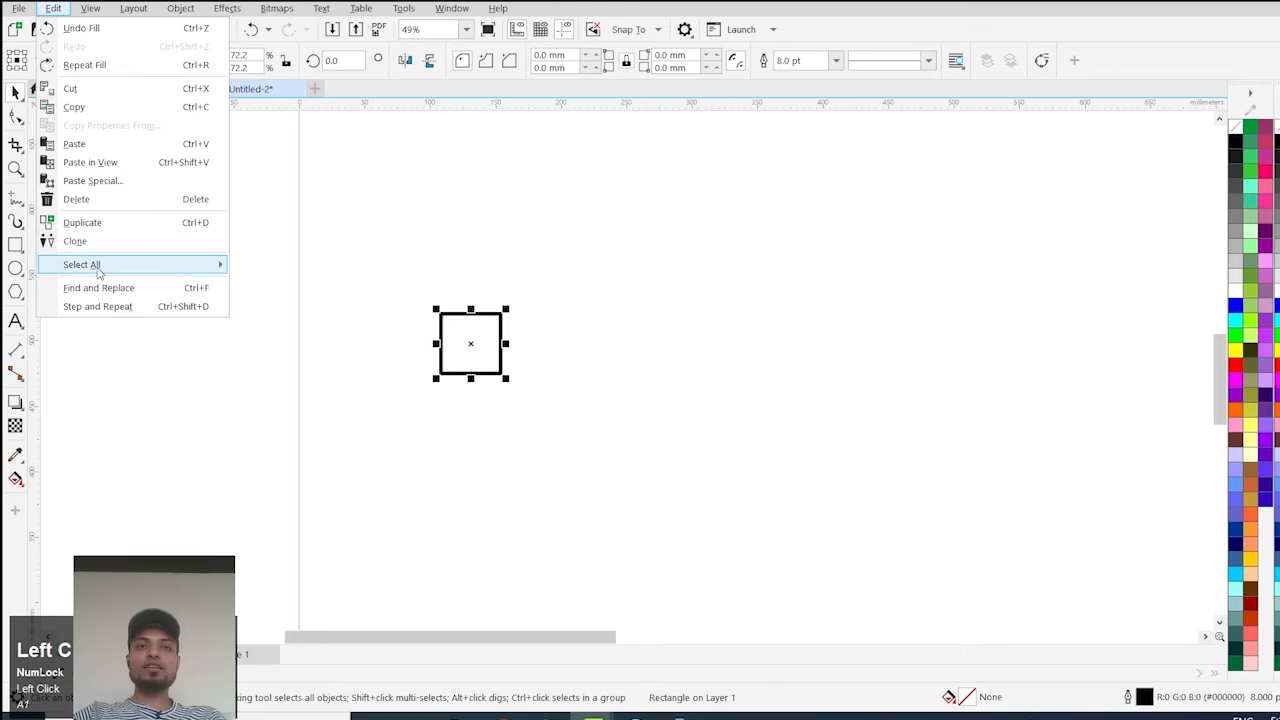
{"action": "mouse_move", "coordinate": [97, 268]}
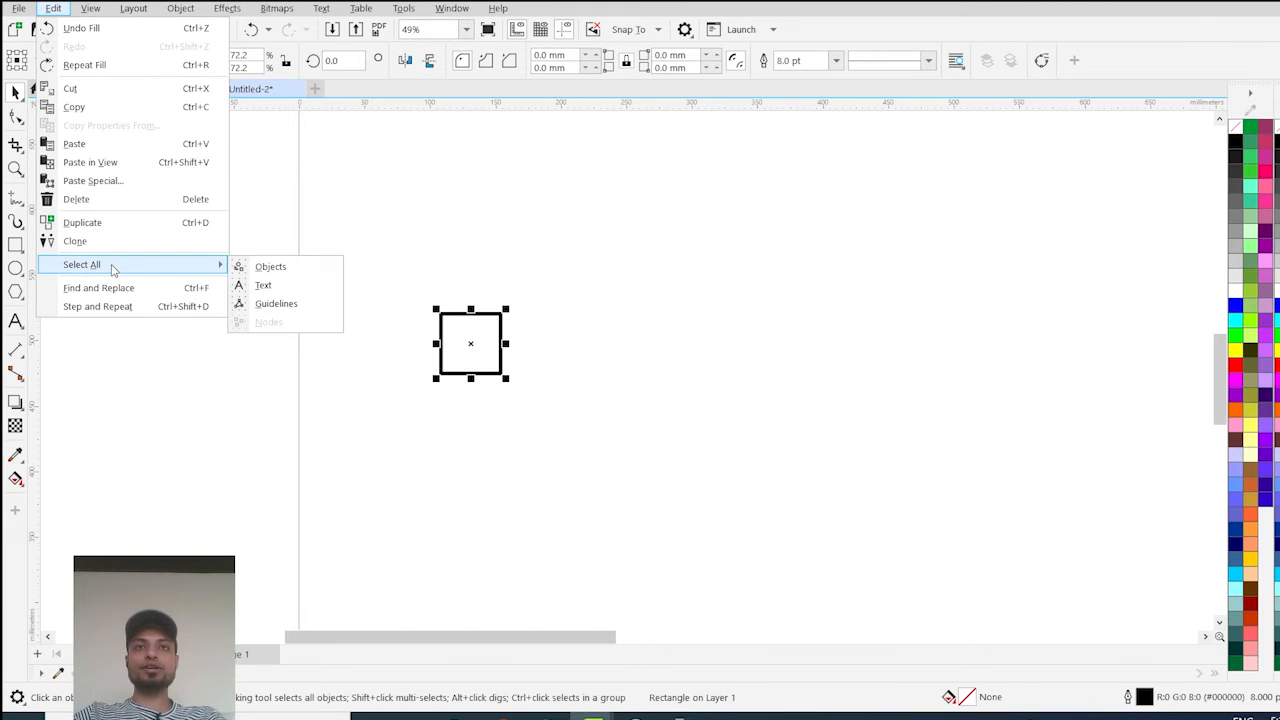
{"action": "left_click", "coordinate": [506, 240]}
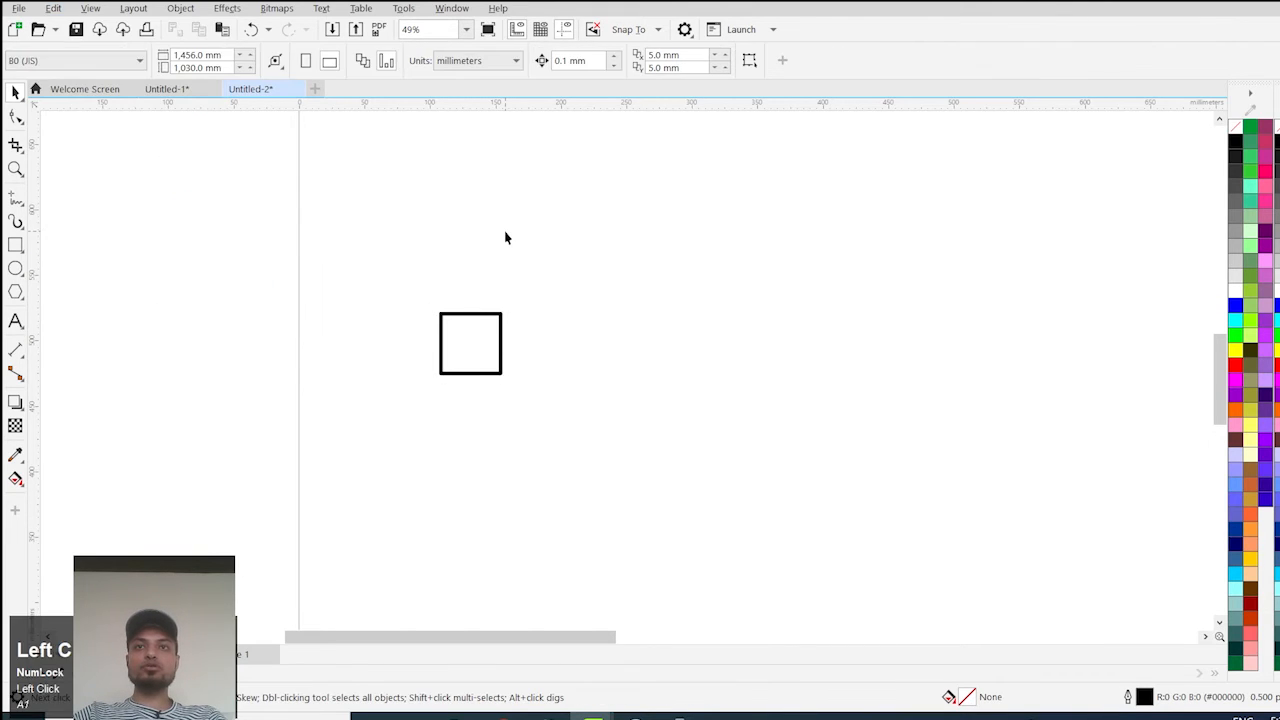
{"action": "scroll", "coordinate": [511, 249], "scroll_direction": "down", "scroll_amount": 3}
{"action": "scroll", "coordinate": [538, 281], "scroll_direction": "down", "scroll_amount": 4}
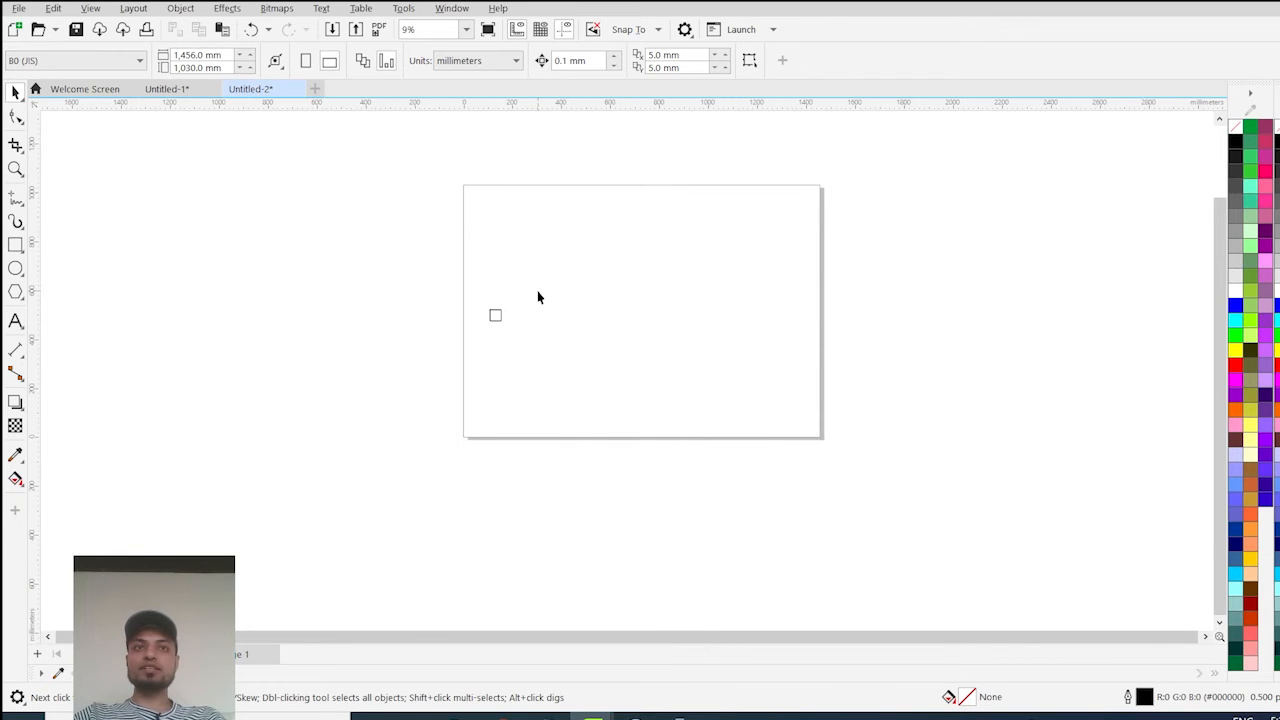
{"action": "left_click", "coordinate": [15, 321]}
{"action": "scroll", "coordinate": [545, 285], "scroll_direction": "up", "scroll_amount": 2}
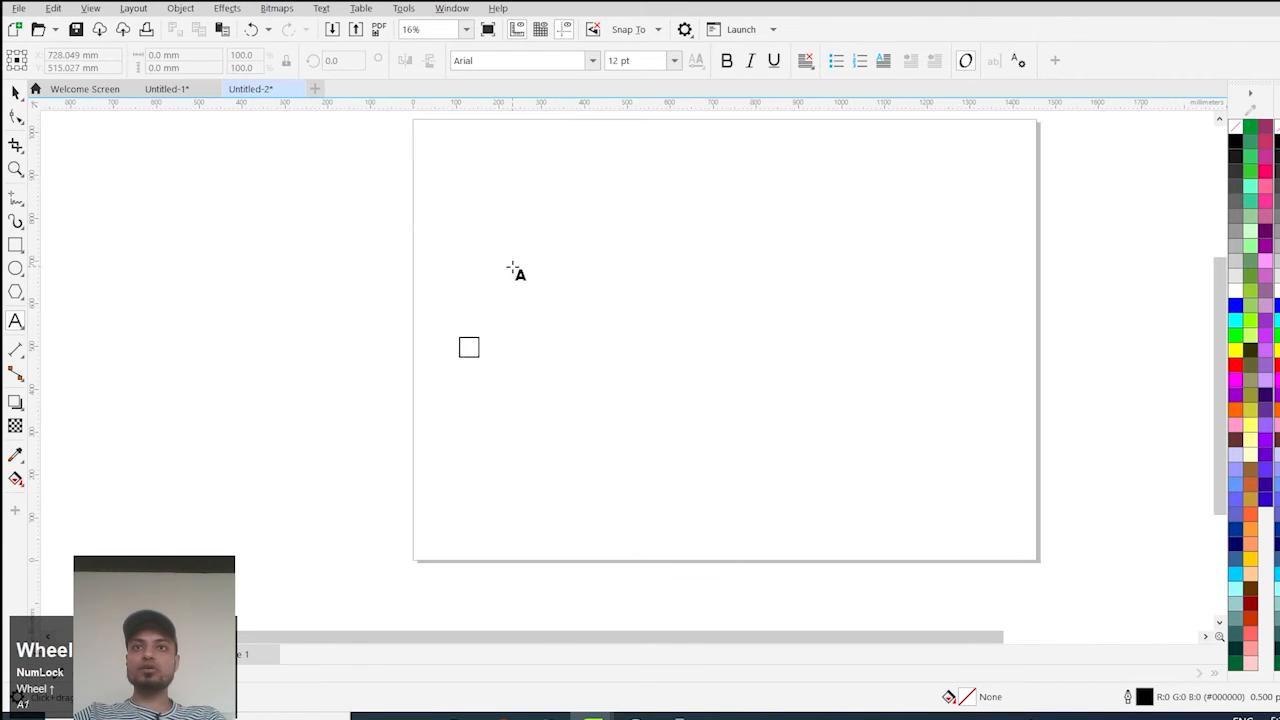
{"action": "scroll", "coordinate": [570, 228], "scroll_direction": "up", "scroll_amount": 1}
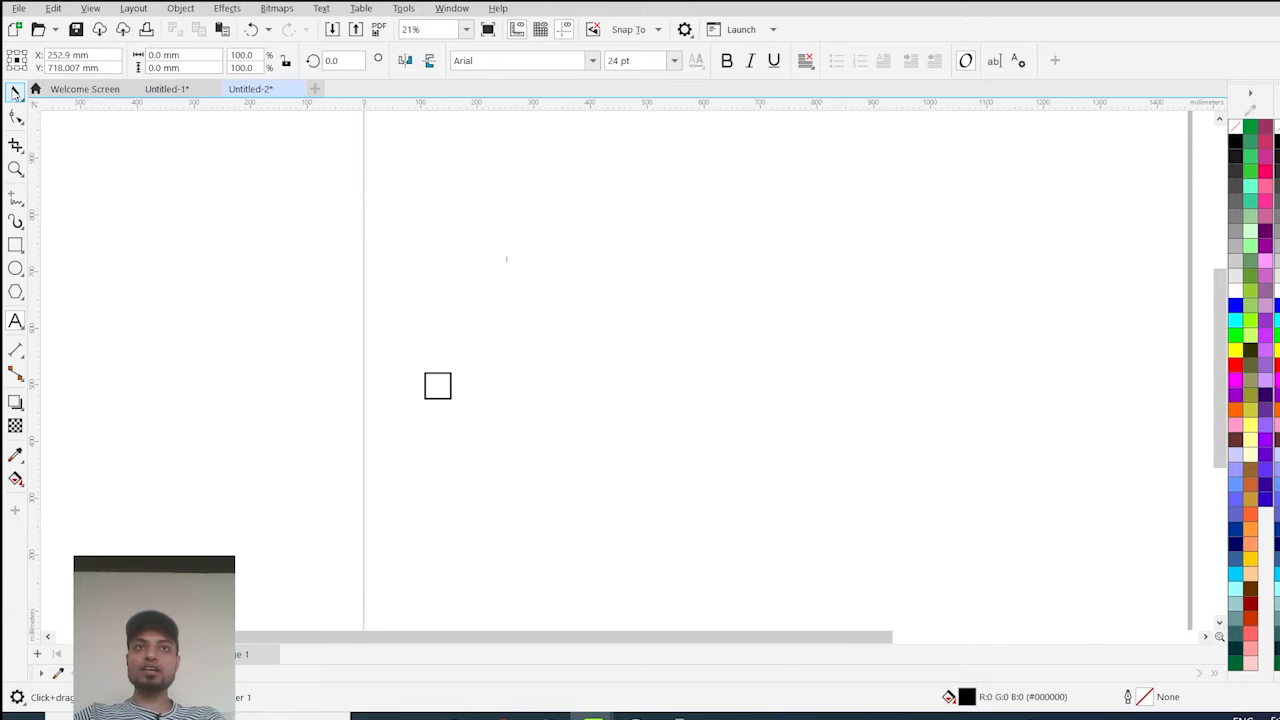
Step: Switch to the Untitled-1 document
{"action": "left_click", "coordinate": [189, 95]}
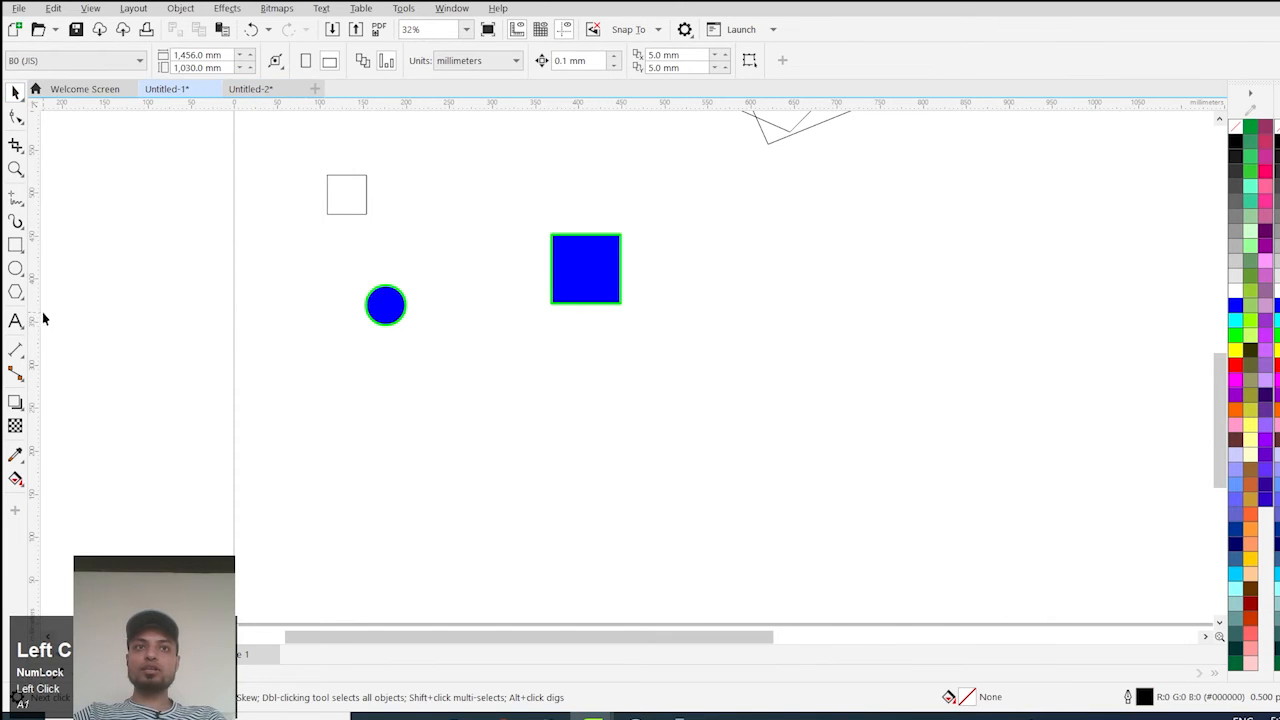
{"action": "left_click", "coordinate": [15, 320]}
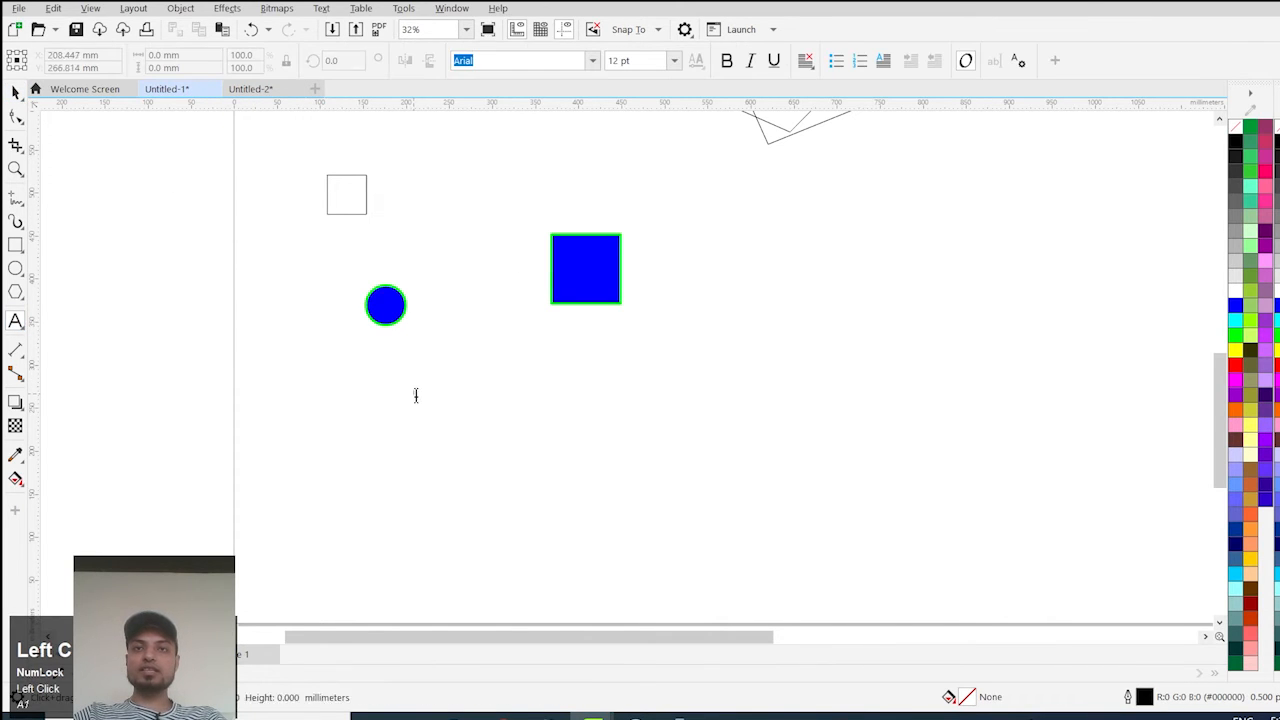
{"action": "left_click", "coordinate": [586, 400]}
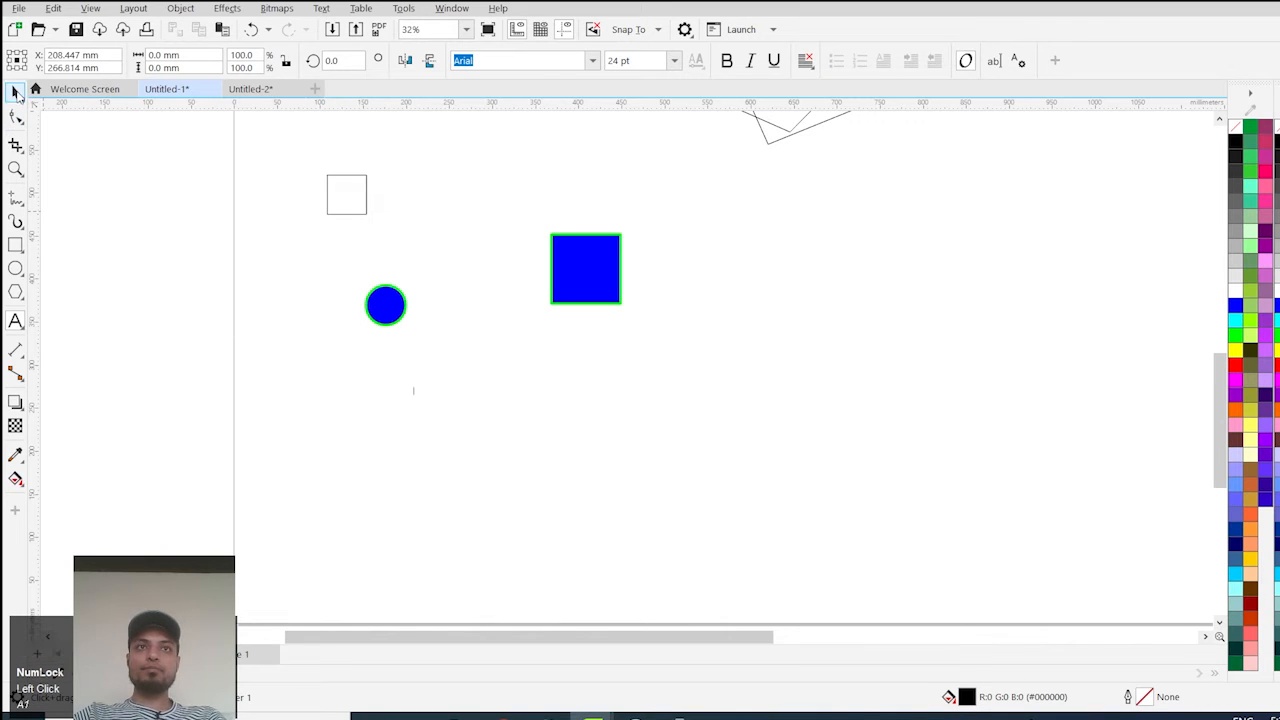
{"action": "left_click", "coordinate": [15, 91]}
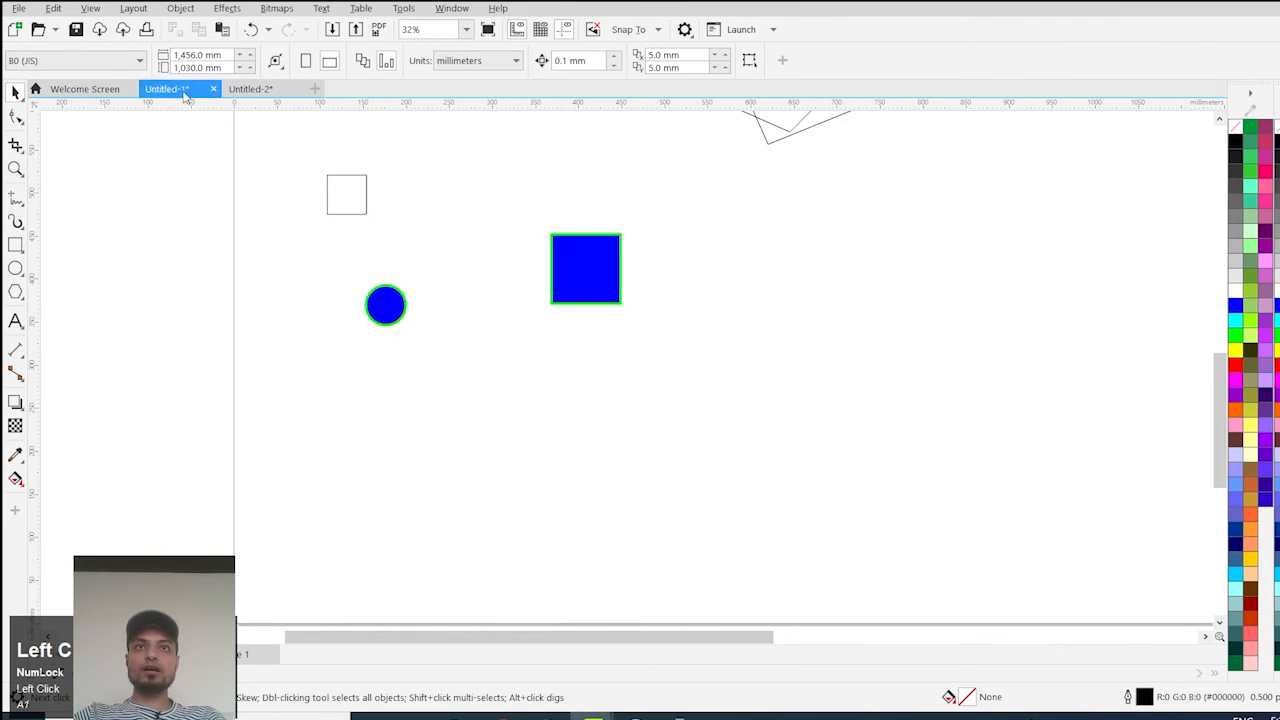
Step: Set the page size of the Untitled-1 document to A4
{"action": "left_click", "coordinate": [104, 62]}
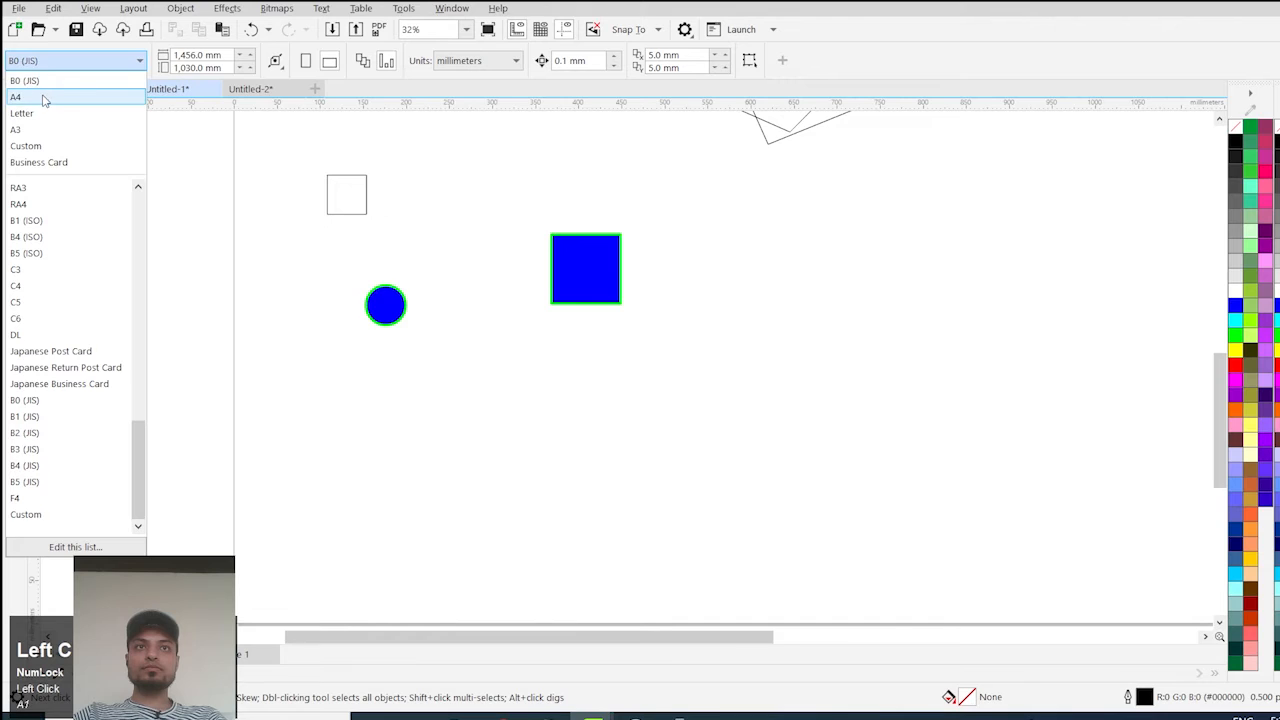
{"action": "left_click", "coordinate": [46, 96]}
{"action": "scroll", "coordinate": [523, 382], "scroll_direction": "down", "scroll_amount": 1}
{"action": "scroll", "coordinate": [523, 382], "scroll_direction": "up", "scroll_amount": 1}
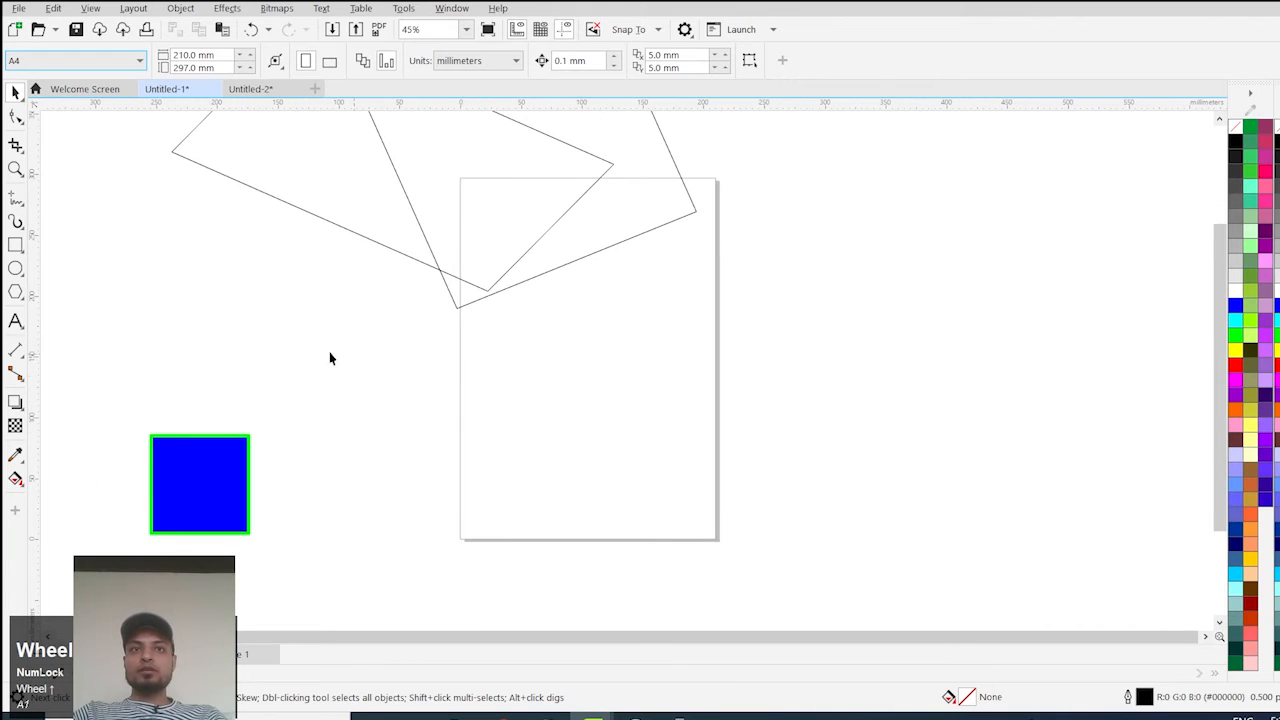
Step: Add the artistic text "corel" in the middle of the A4 page and leave it selected
{"action": "left_click", "coordinate": [15, 321]}
{"action": "left_click", "coordinate": [548, 397]}
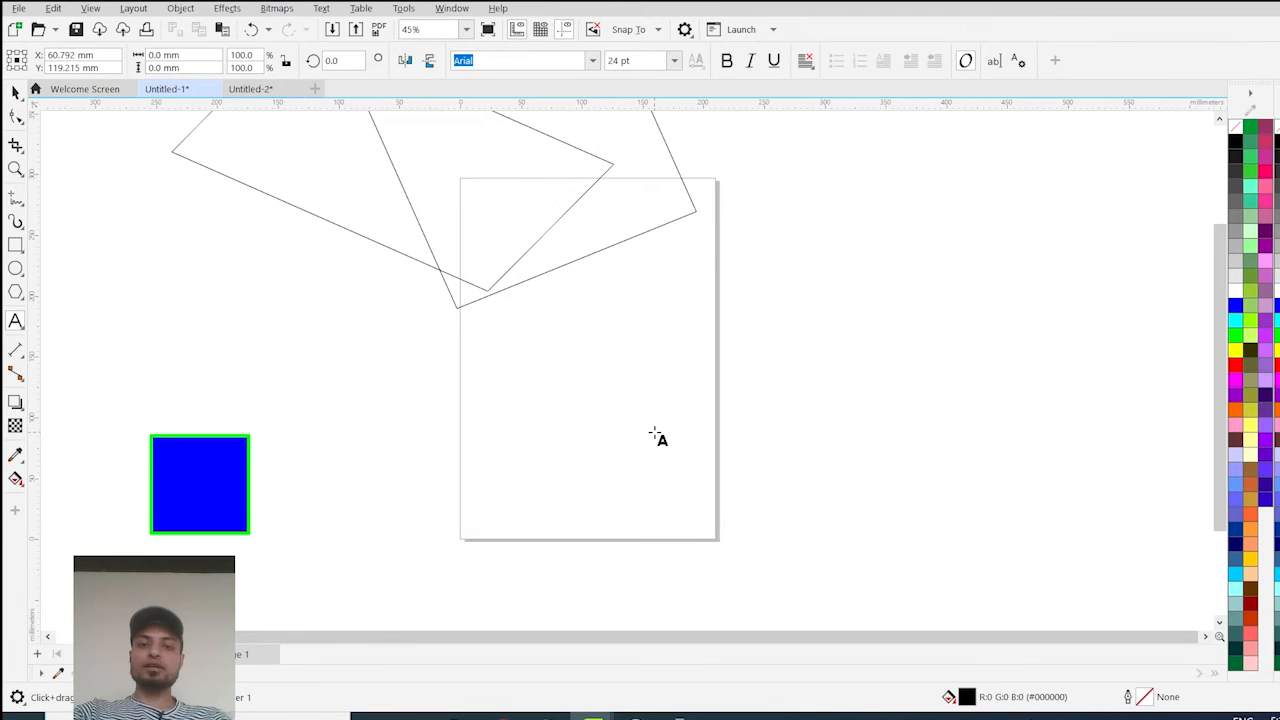
{"action": "type", "text": "core"}
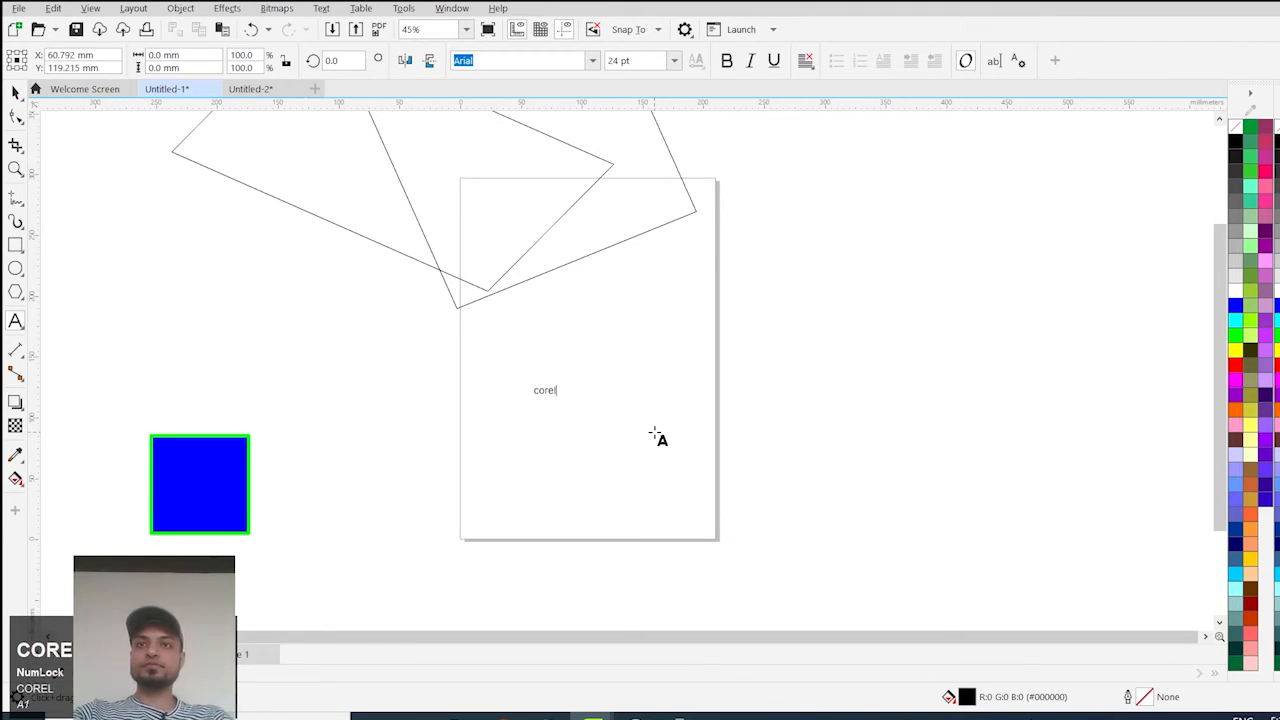
{"action": "type", "text": "l"}
{"action": "left_click", "coordinate": [15, 92]}
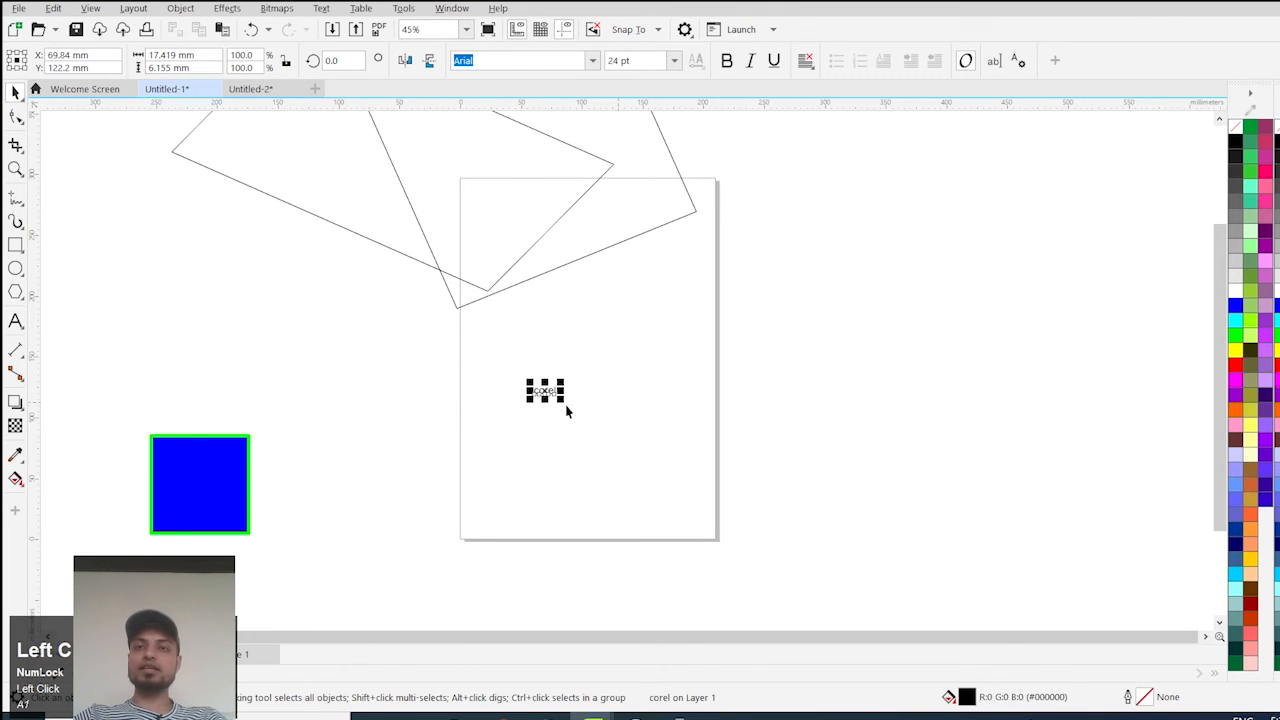
{"action": "scroll", "coordinate": [531, 402], "scroll_direction": "up", "scroll_amount": 2}
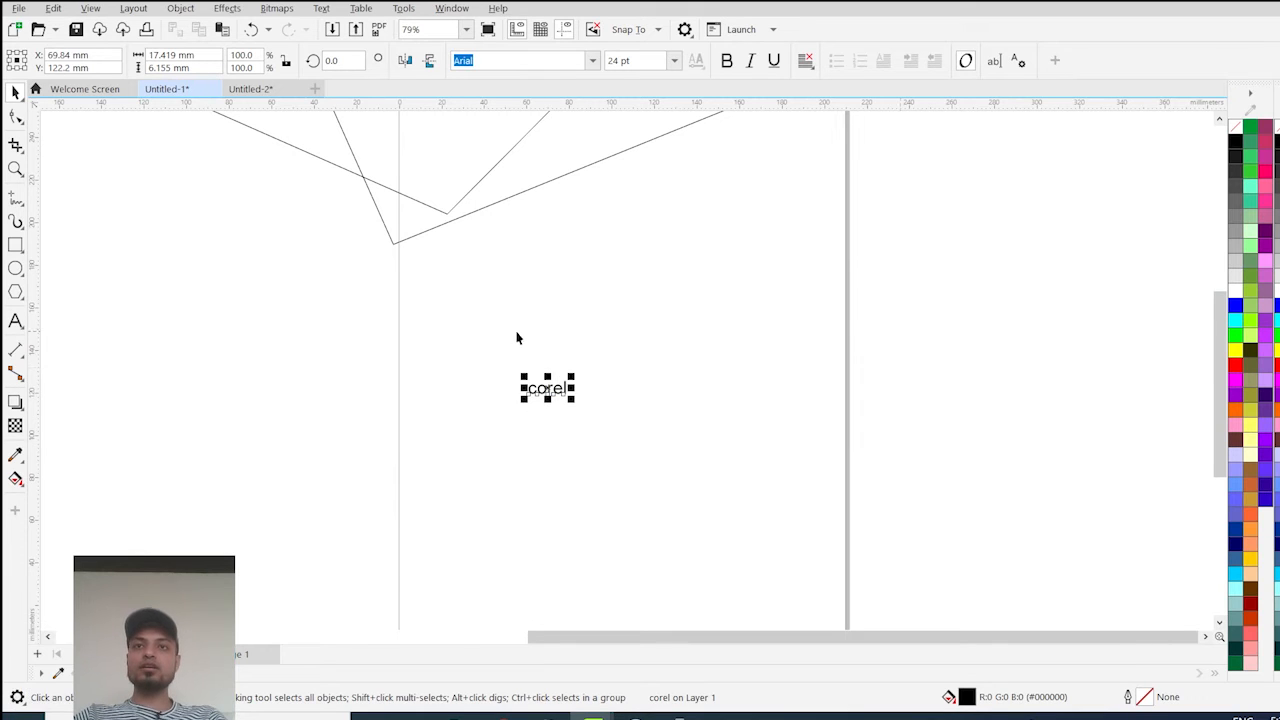
Step: Convert the "corel" text to curves and deselect it
{"action": "left_click", "coordinate": [509, 358]}
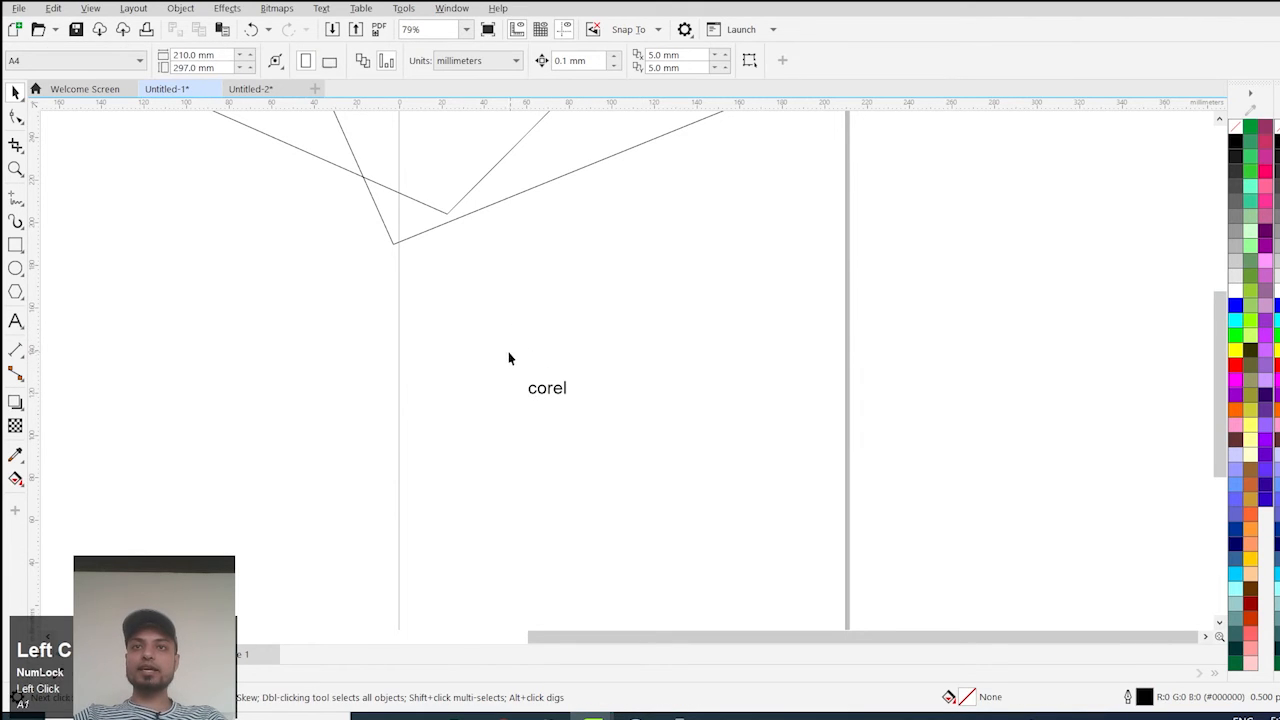
{"action": "left_click", "coordinate": [634, 411]}
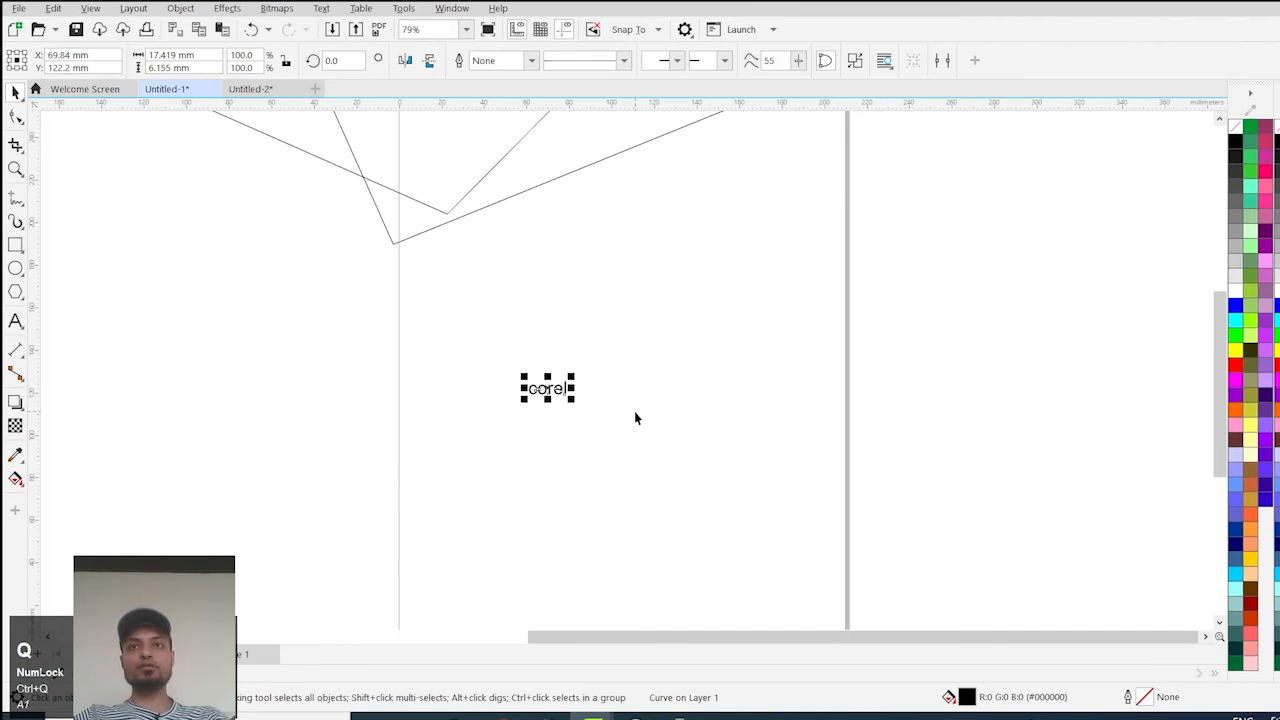
{"action": "left_click", "coordinate": [632, 421]}
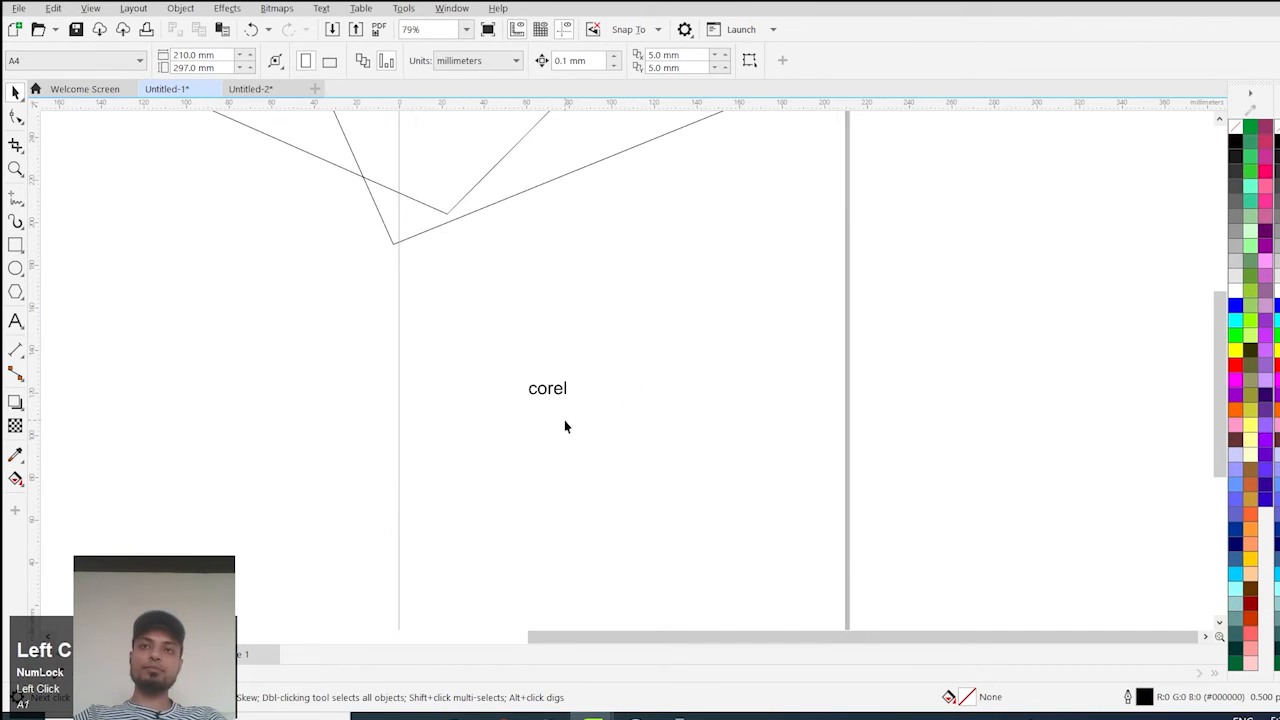
Step: Select all objects on and around the page with a selection marquee, and clear the selection
{"action": "scroll", "coordinate": [494, 401], "scroll_direction": "down", "scroll_amount": 2}
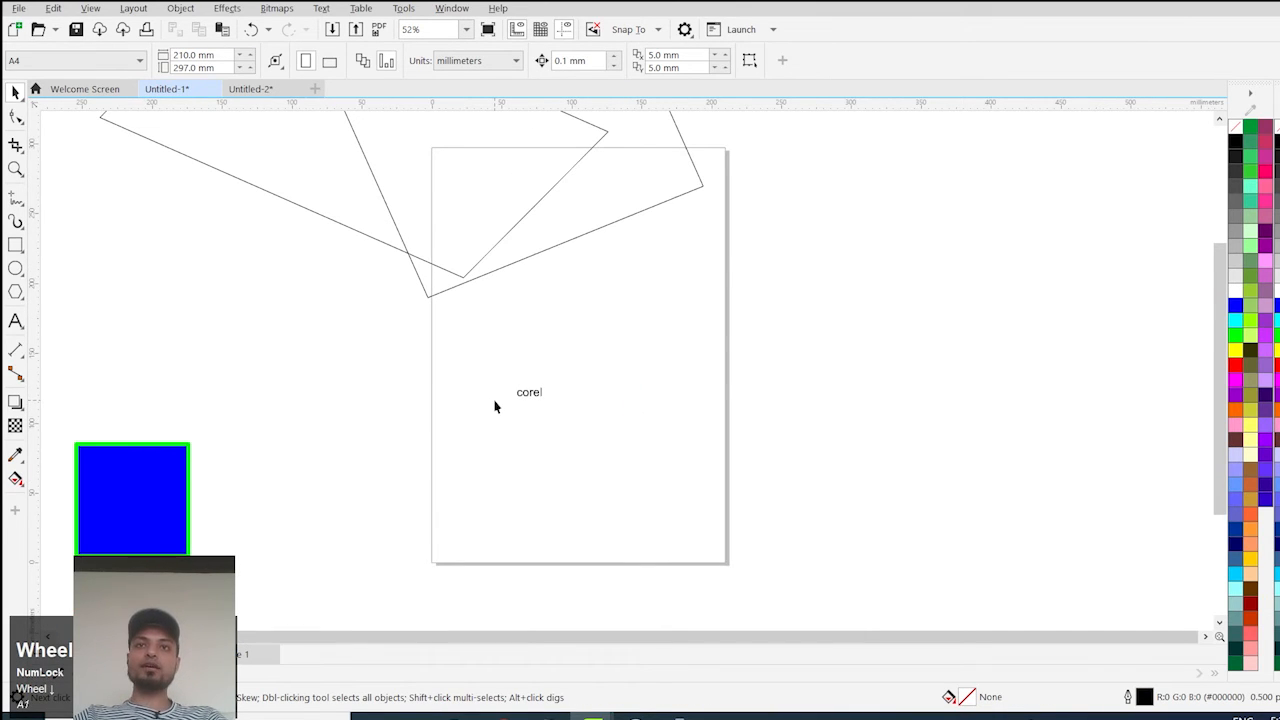
{"action": "scroll", "coordinate": [483, 403], "scroll_direction": "down", "scroll_amount": 1}
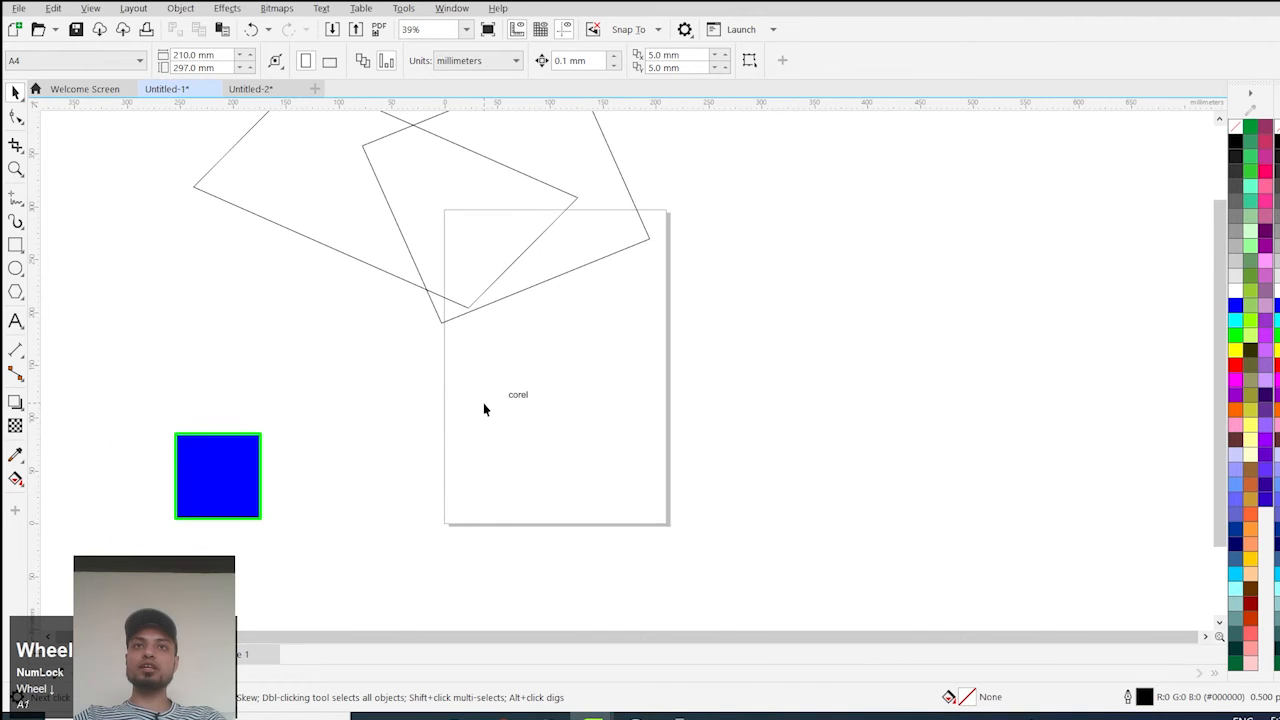
{"action": "scroll", "coordinate": [461, 354], "scroll_direction": "down", "scroll_amount": 6}
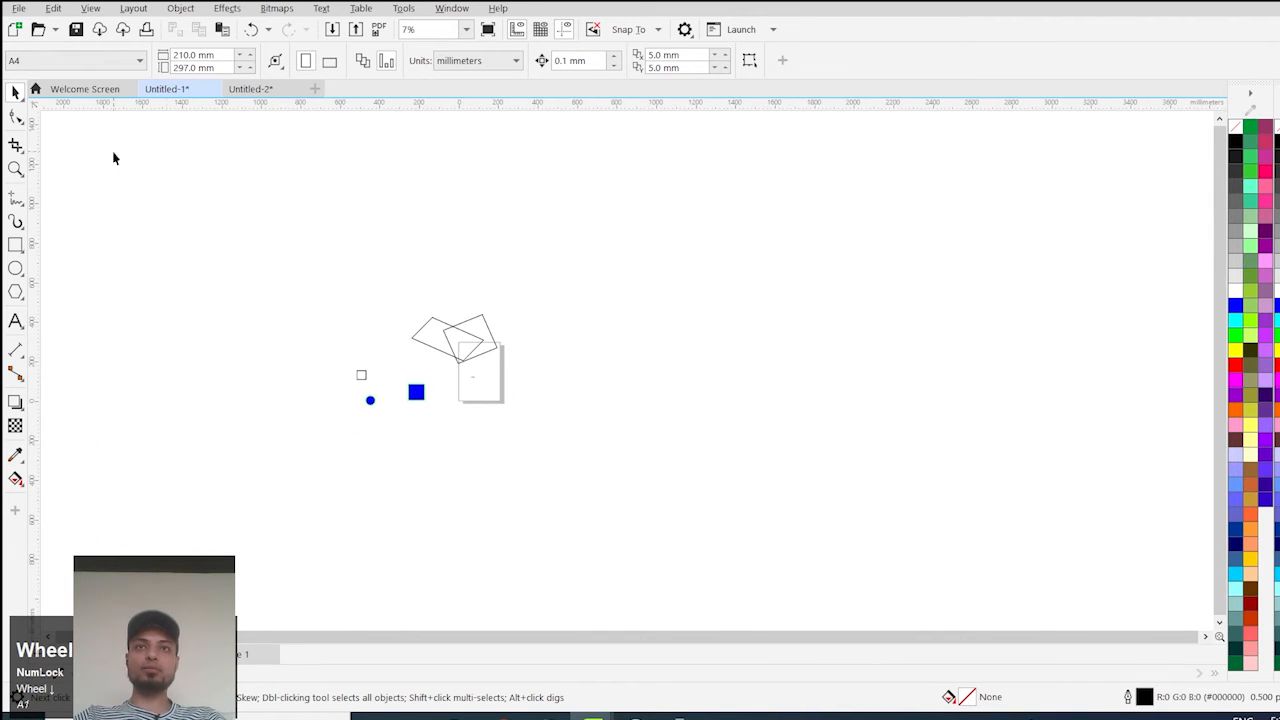
{"action": "left_click_drag", "start_coordinate": [95, 146], "coordinate": [1198, 654]}
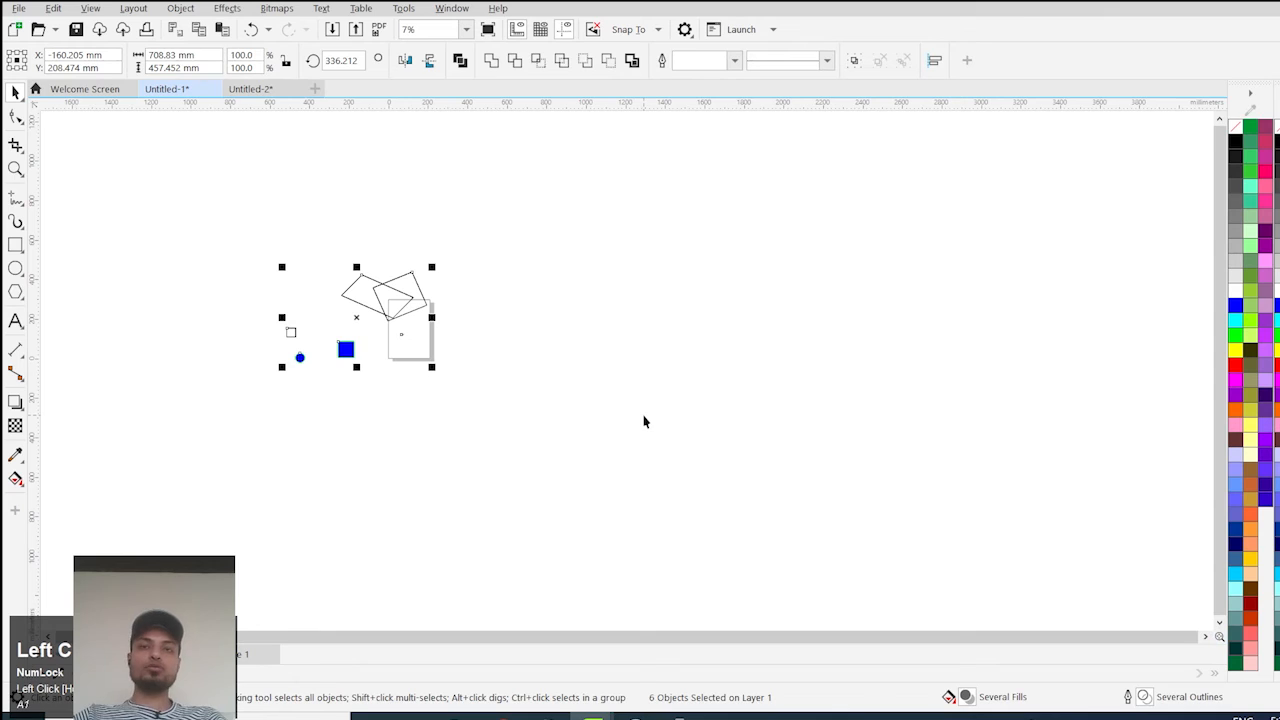
{"action": "left_click", "coordinate": [460, 319]}
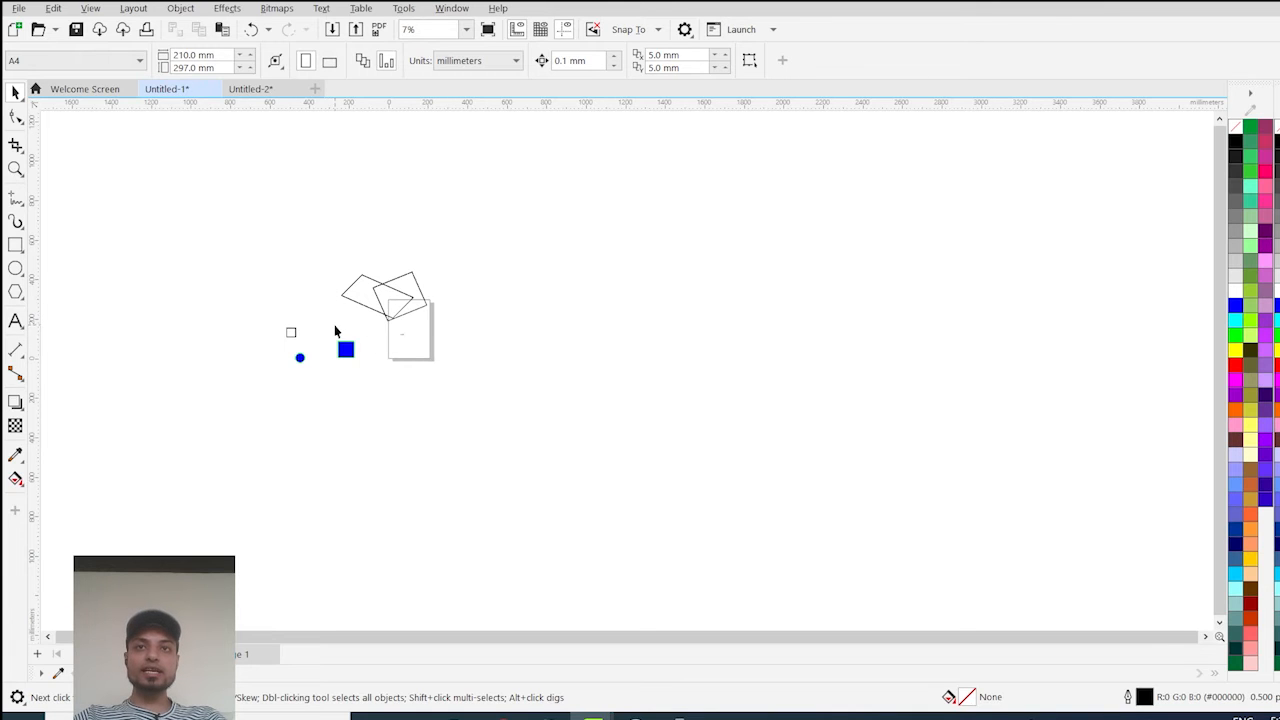
Step: Undo the conversion of the word "corel" to curves
{"action": "scroll", "coordinate": [445, 342], "scroll_direction": "up", "scroll_amount": 4}
{"action": "left_click", "coordinate": [436, 344]}
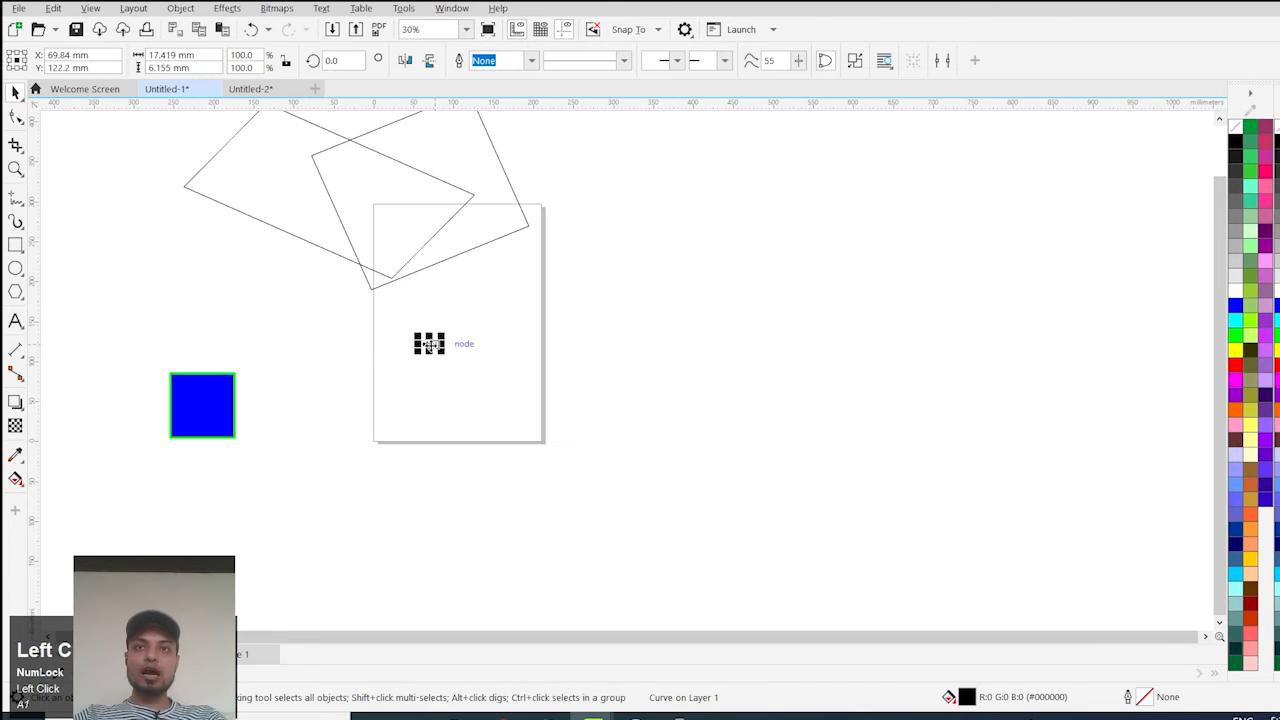
{"action": "scroll", "coordinate": [429, 344], "scroll_direction": "up", "scroll_amount": 5}
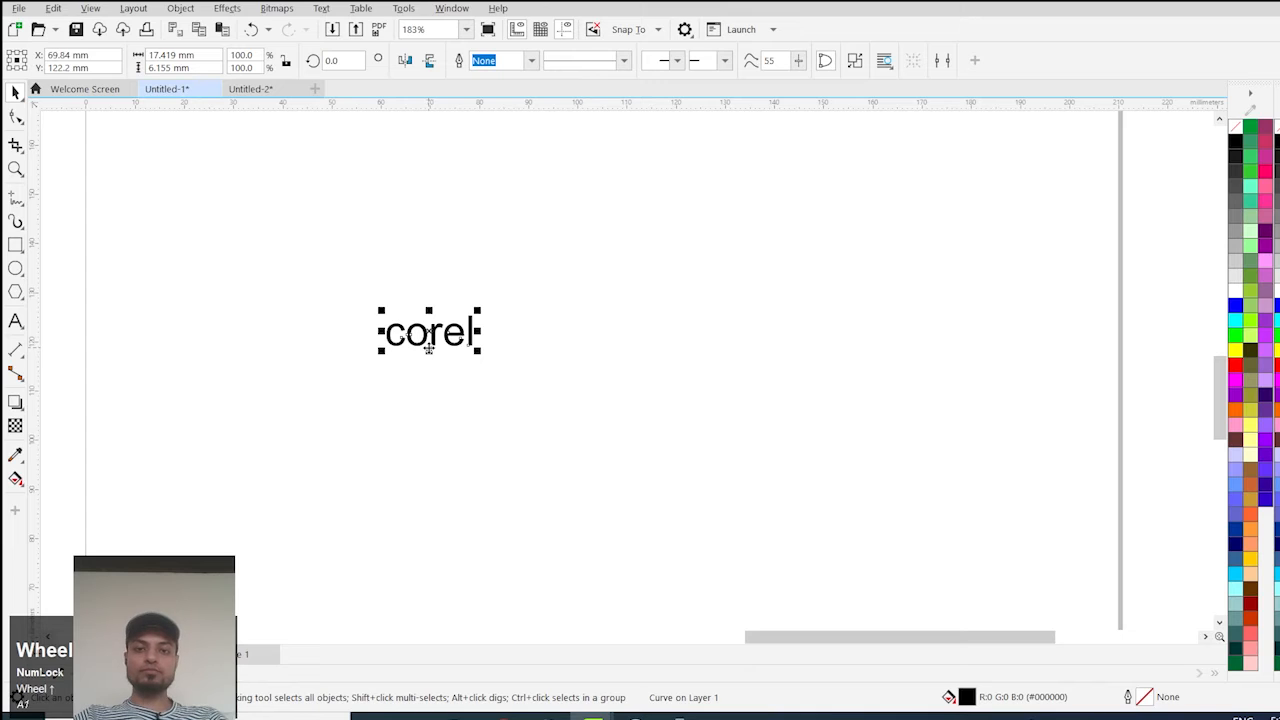
{"action": "key", "text": "ctrl+z"}
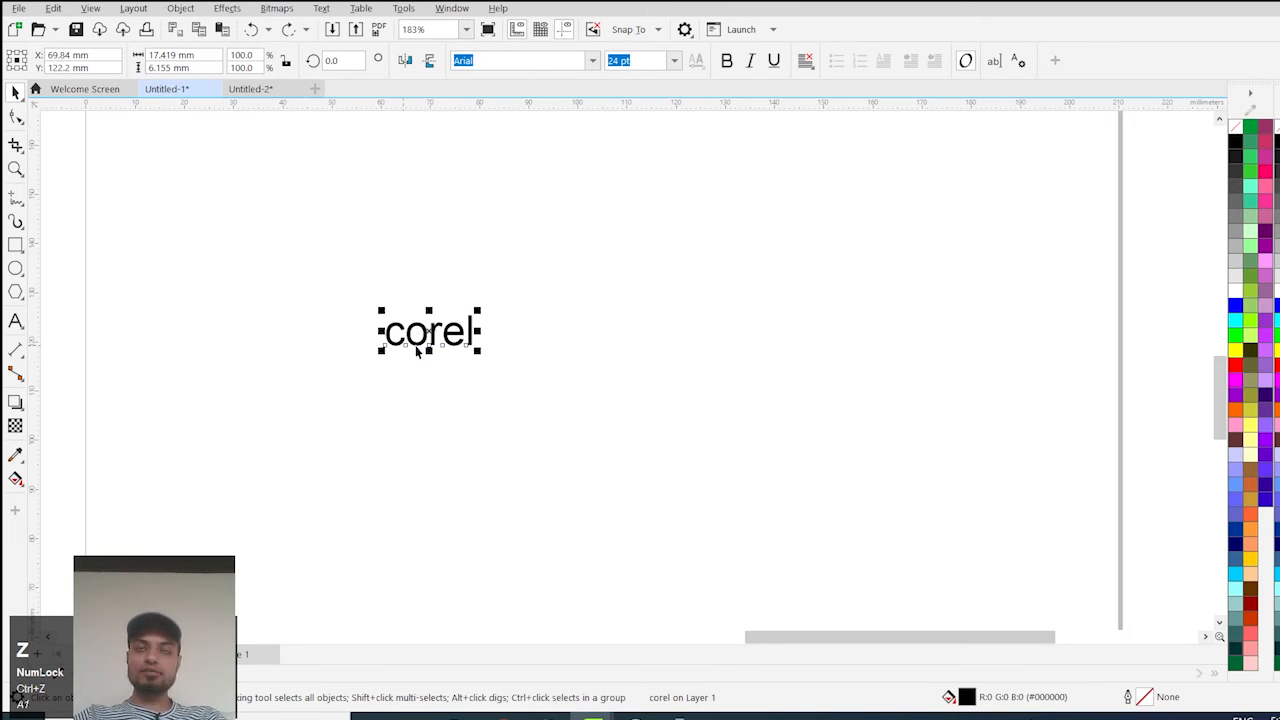
Step: Deselect the "corel" text and select all text in the document with the Select All command
{"action": "left_click", "coordinate": [348, 296]}
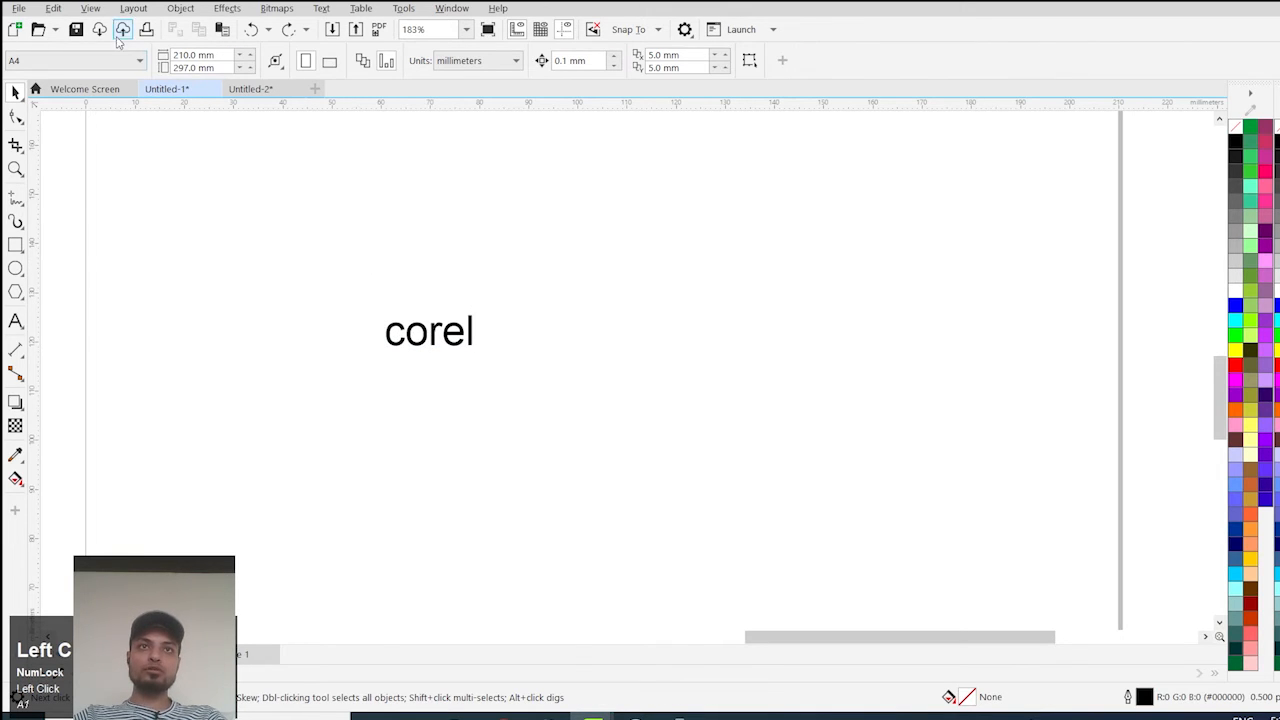
{"action": "left_click", "coordinate": [60, 9]}
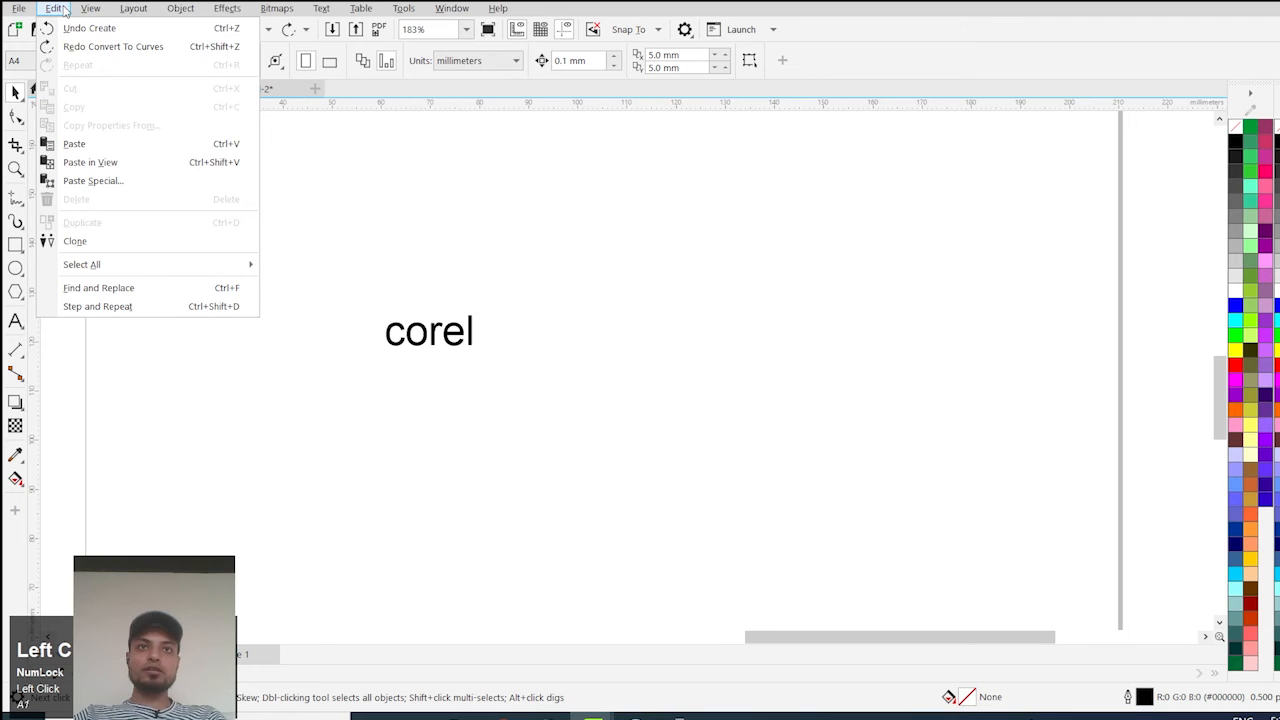
{"action": "mouse_move", "coordinate": [186, 263]}
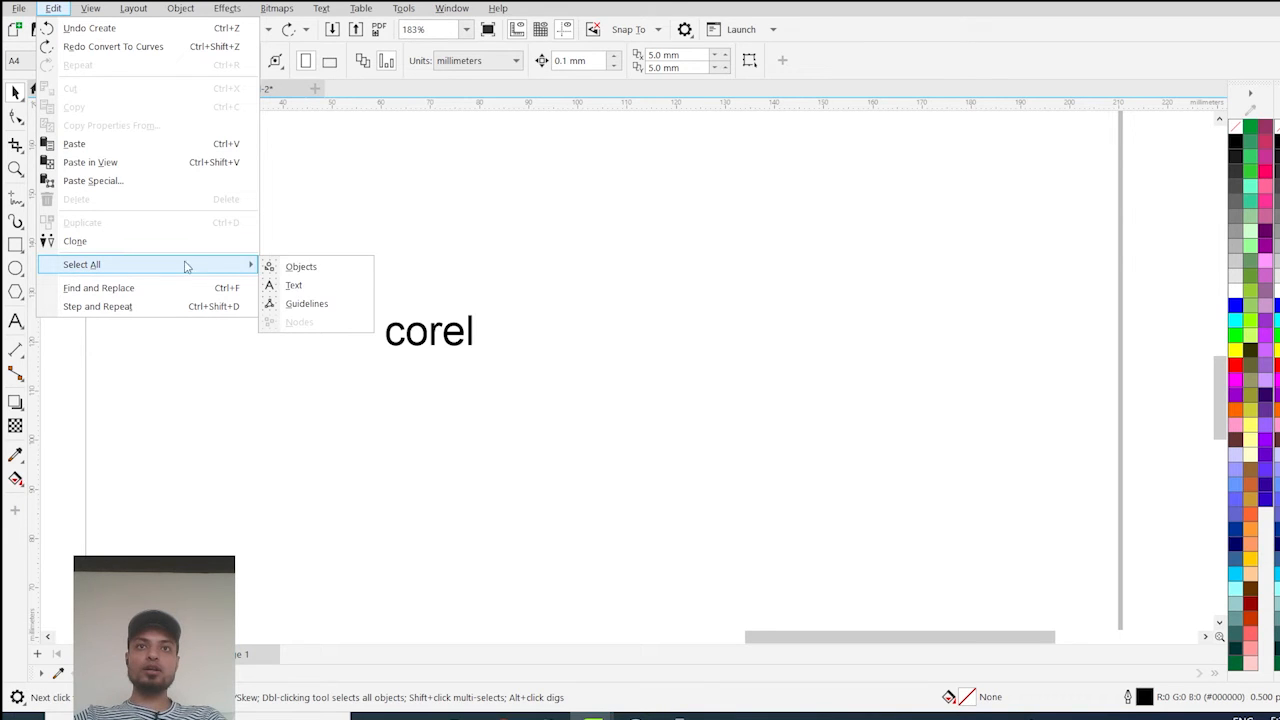
{"action": "left_click", "coordinate": [294, 286]}
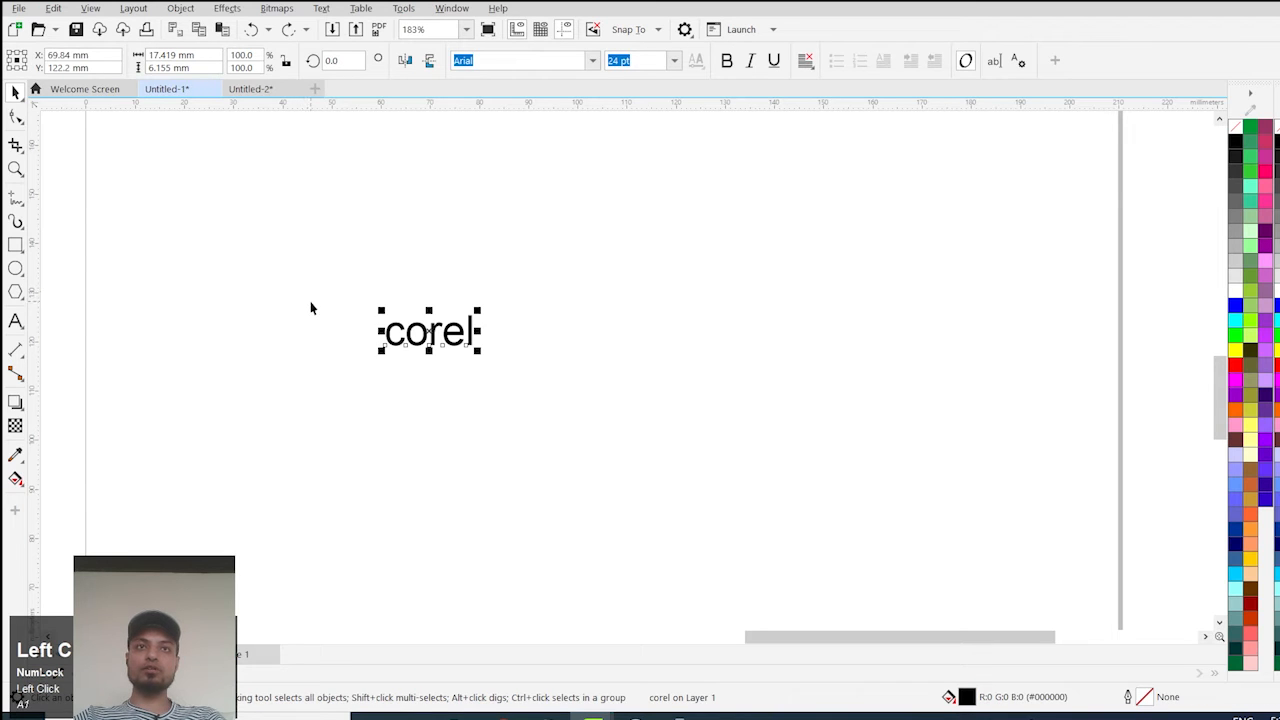
{"action": "scroll", "coordinate": [410, 312], "scroll_direction": "down", "scroll_amount": 3}
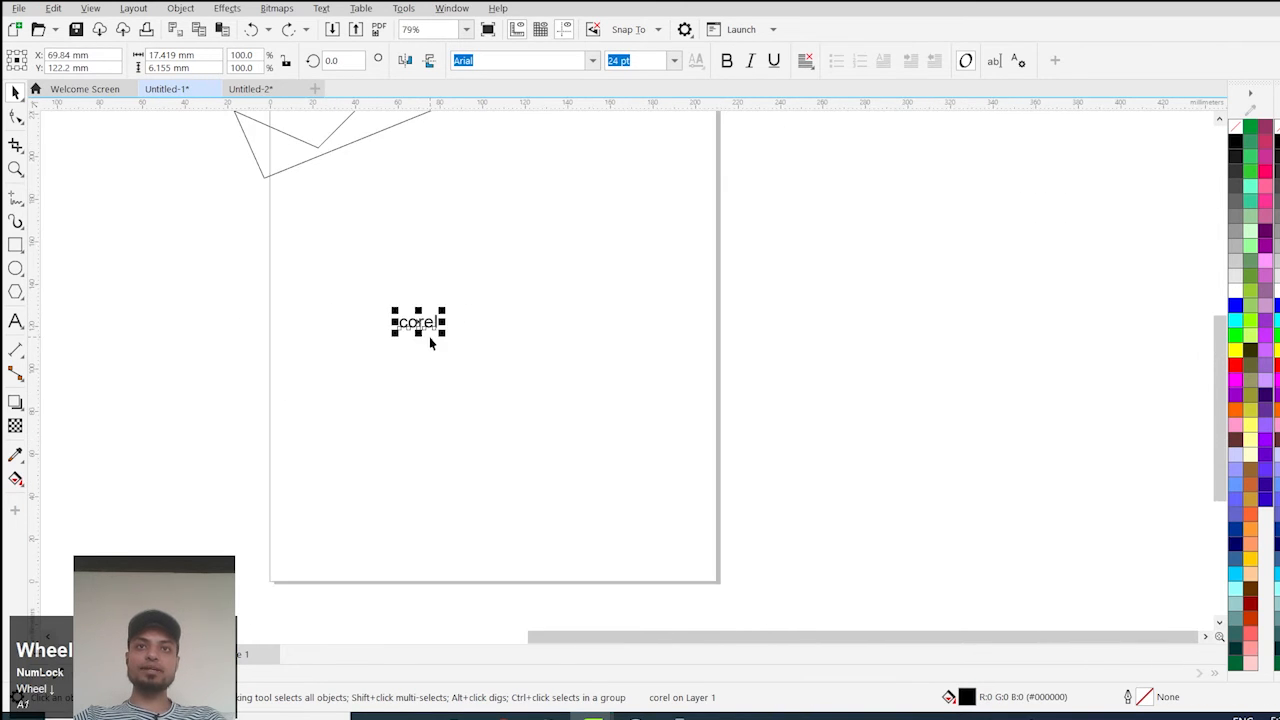
{"action": "scroll", "coordinate": [432, 345], "scroll_direction": "down", "scroll_amount": 4}
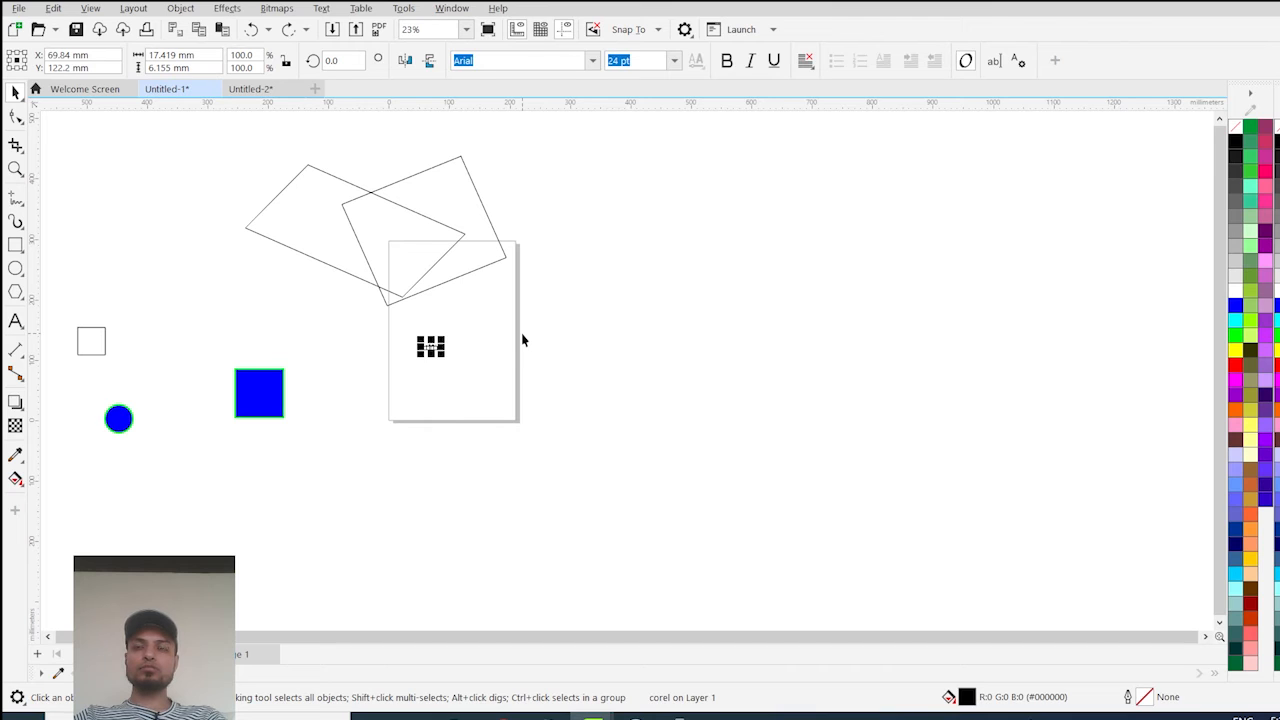
Step: Enlarge the "corel" text to about 93 mm wide and 33 mm high, and deselect it
{"action": "scroll", "coordinate": [443, 363], "scroll_direction": "up", "scroll_amount": 2}
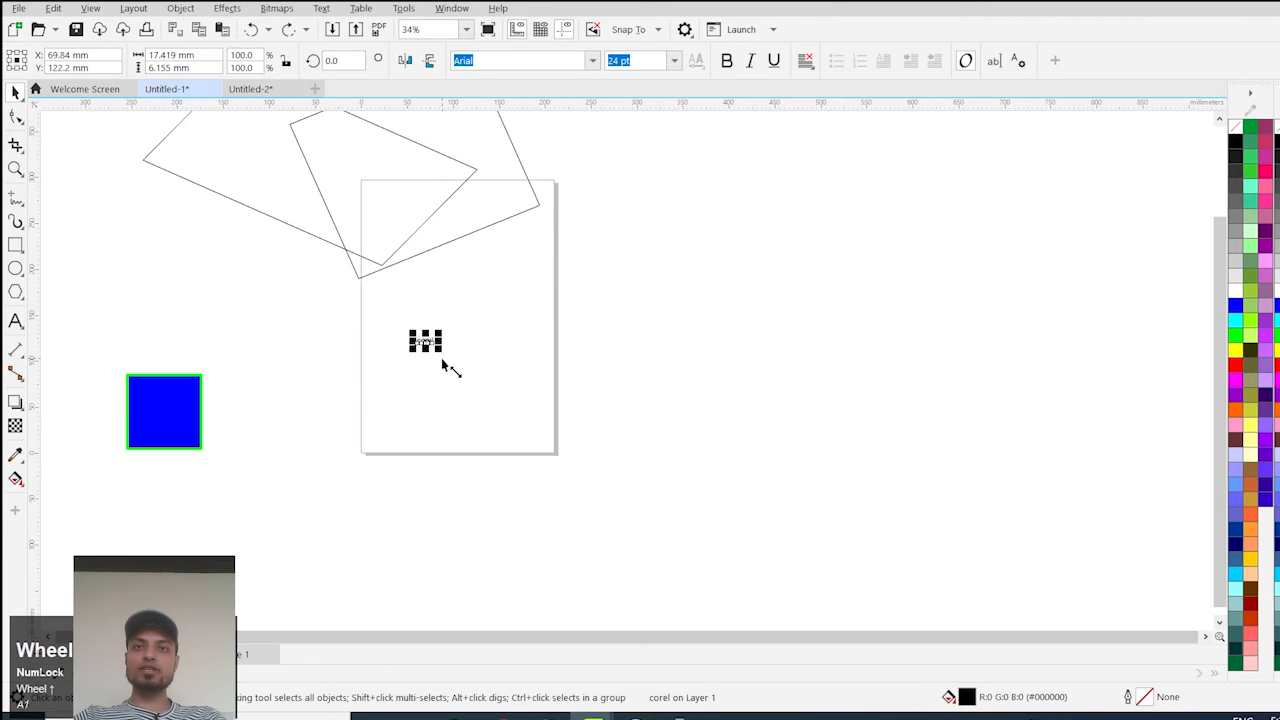
{"action": "scroll", "coordinate": [443, 363], "scroll_direction": "up", "scroll_amount": 1}
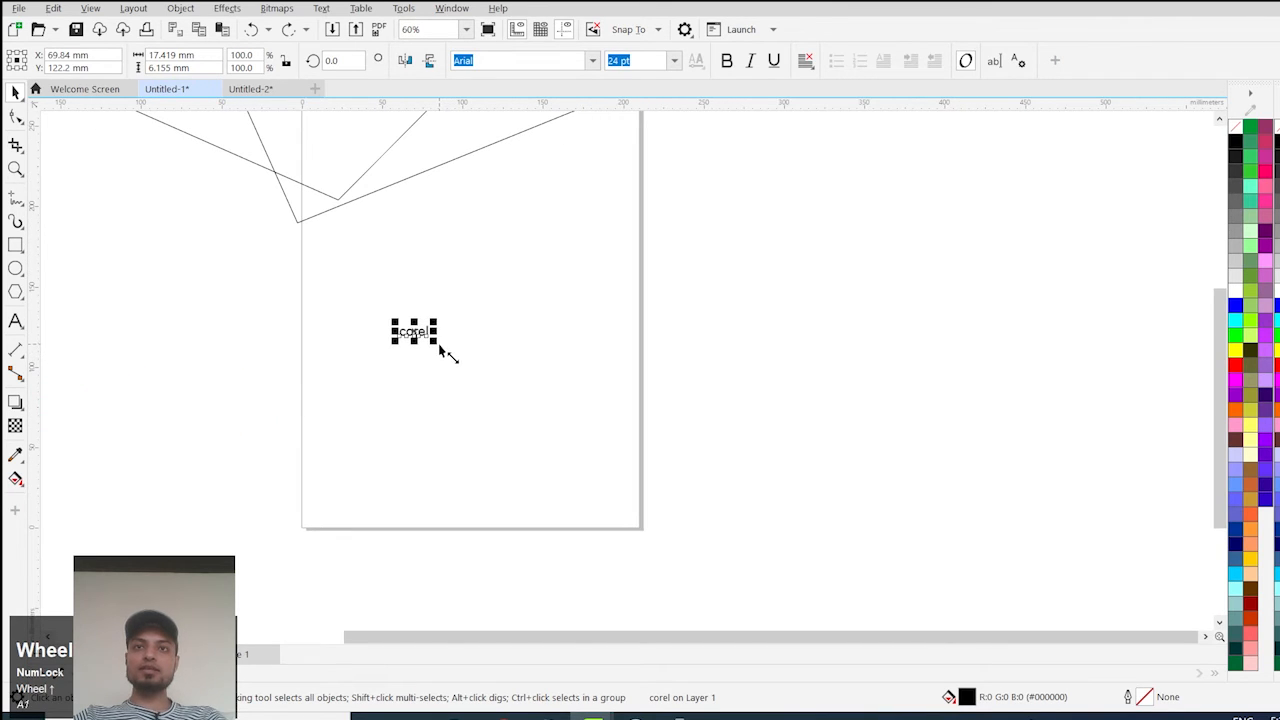
{"action": "left_click_drag", "start_coordinate": [440, 346], "coordinate": [560, 420]}
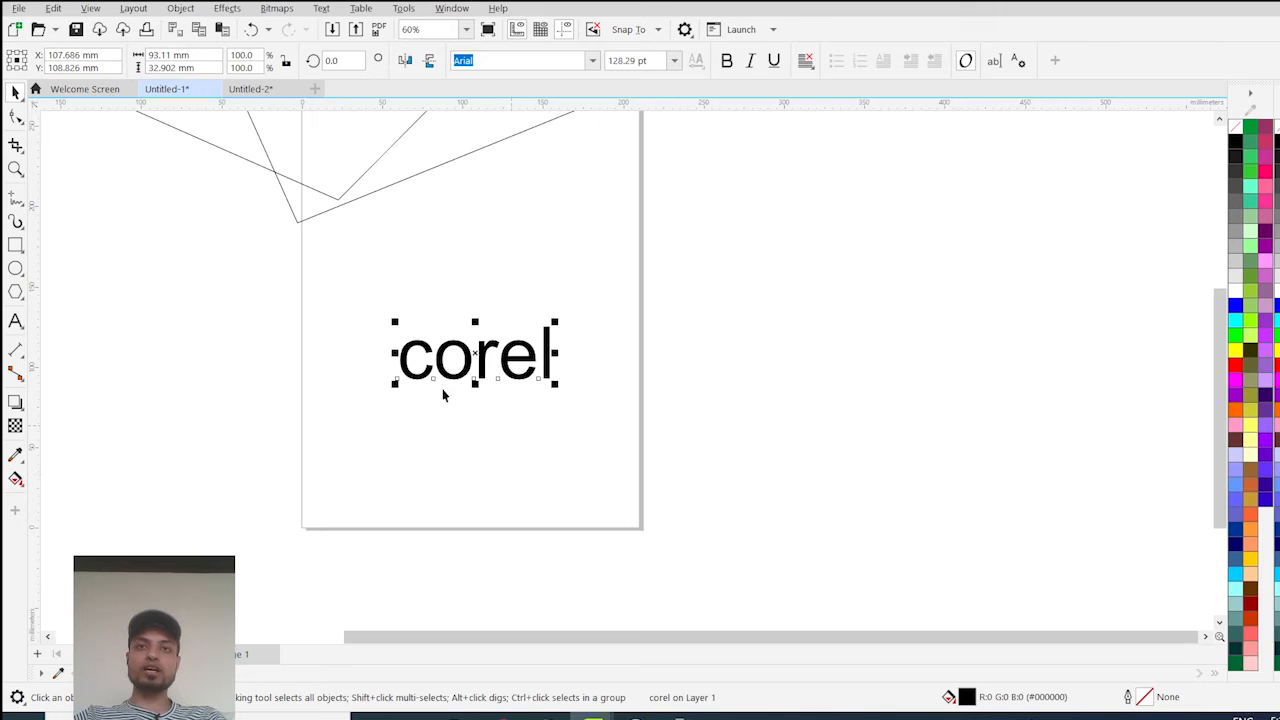
{"action": "left_click", "coordinate": [345, 377]}
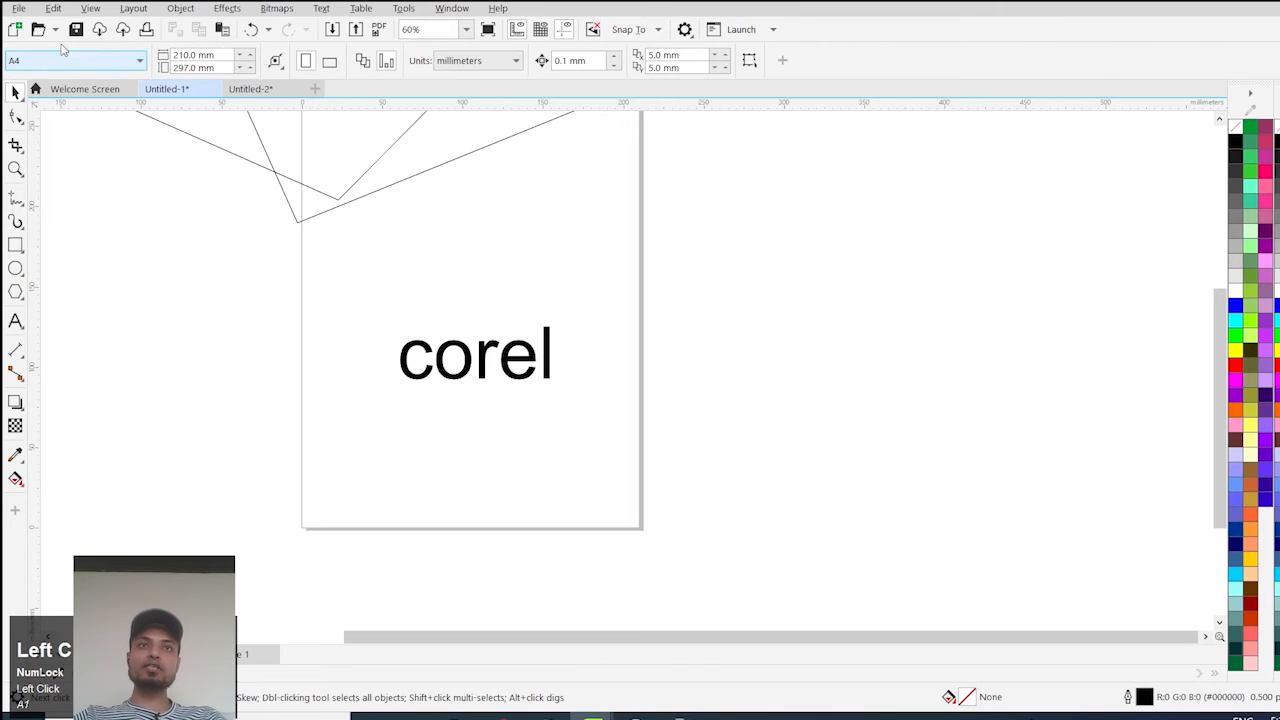
Step: Use the Select All command's Text option again to select the enlarged "corel" text among the shapes
{"action": "left_click", "coordinate": [60, 10]}
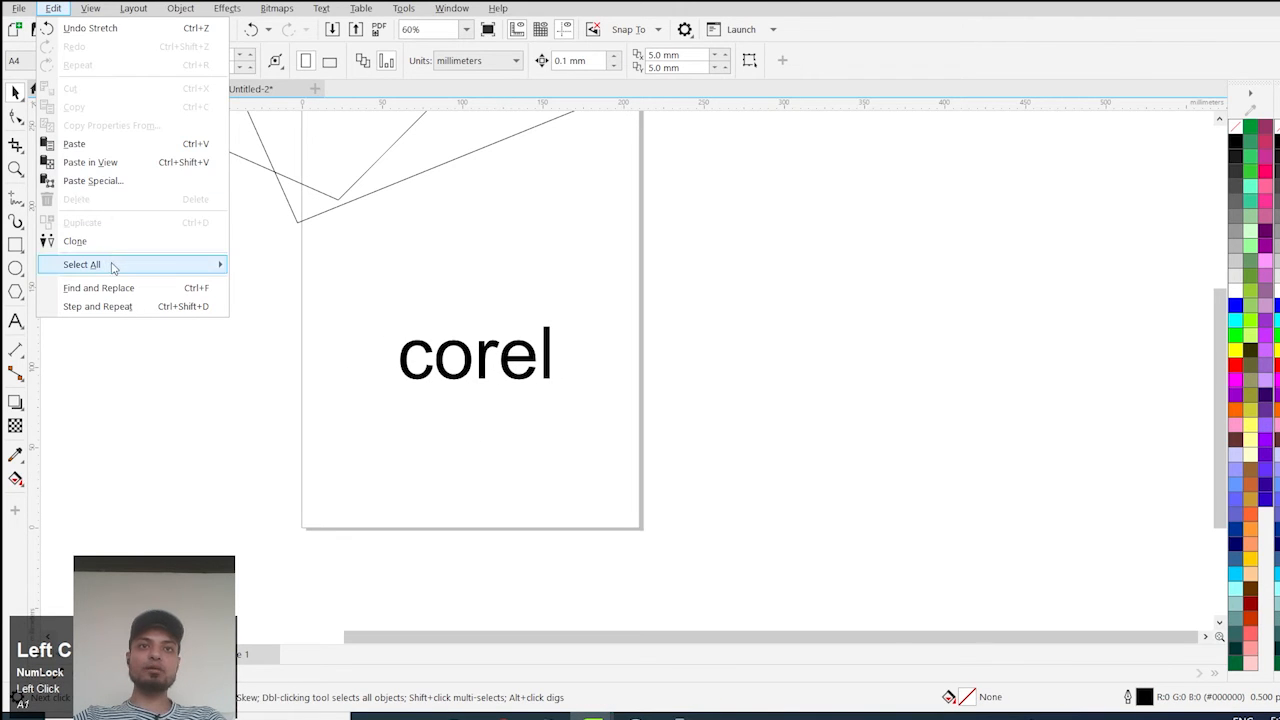
{"action": "scroll", "coordinate": [494, 283], "scroll_direction": "down", "scroll_amount": 2}
{"action": "scroll", "coordinate": [500, 313], "scroll_direction": "down", "scroll_amount": 3}
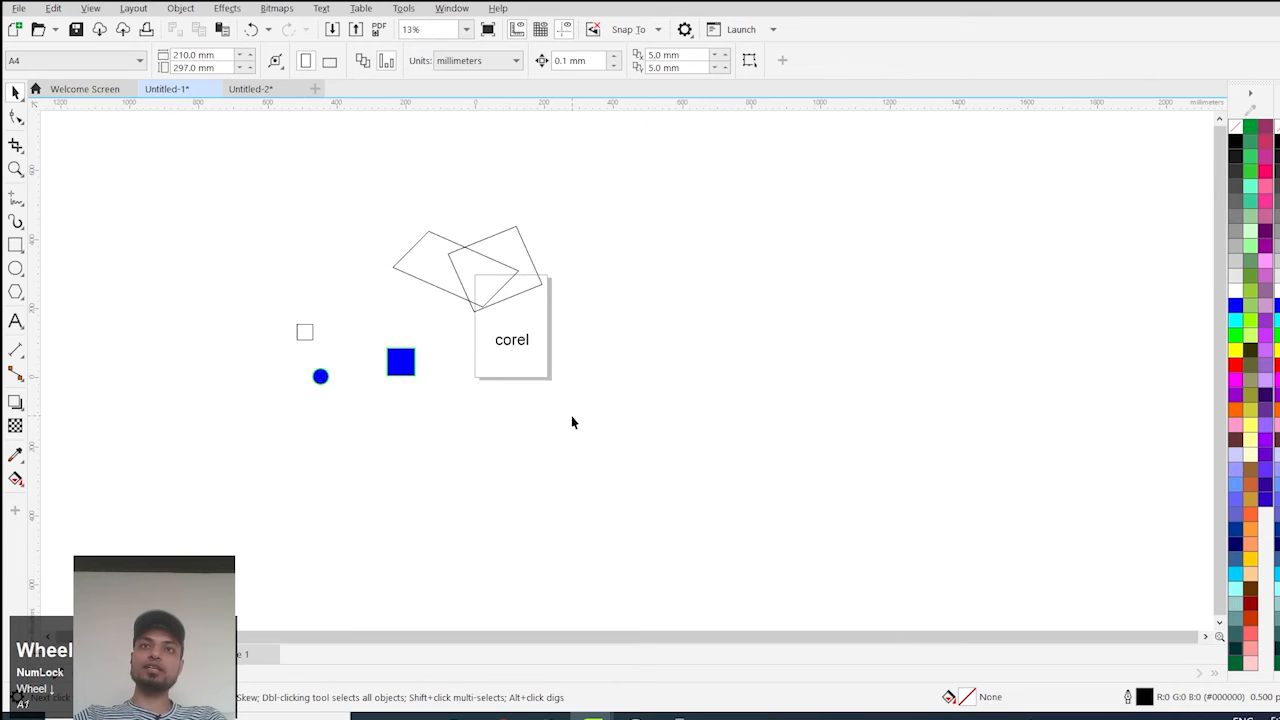
{"action": "left_click", "coordinate": [62, 10]}
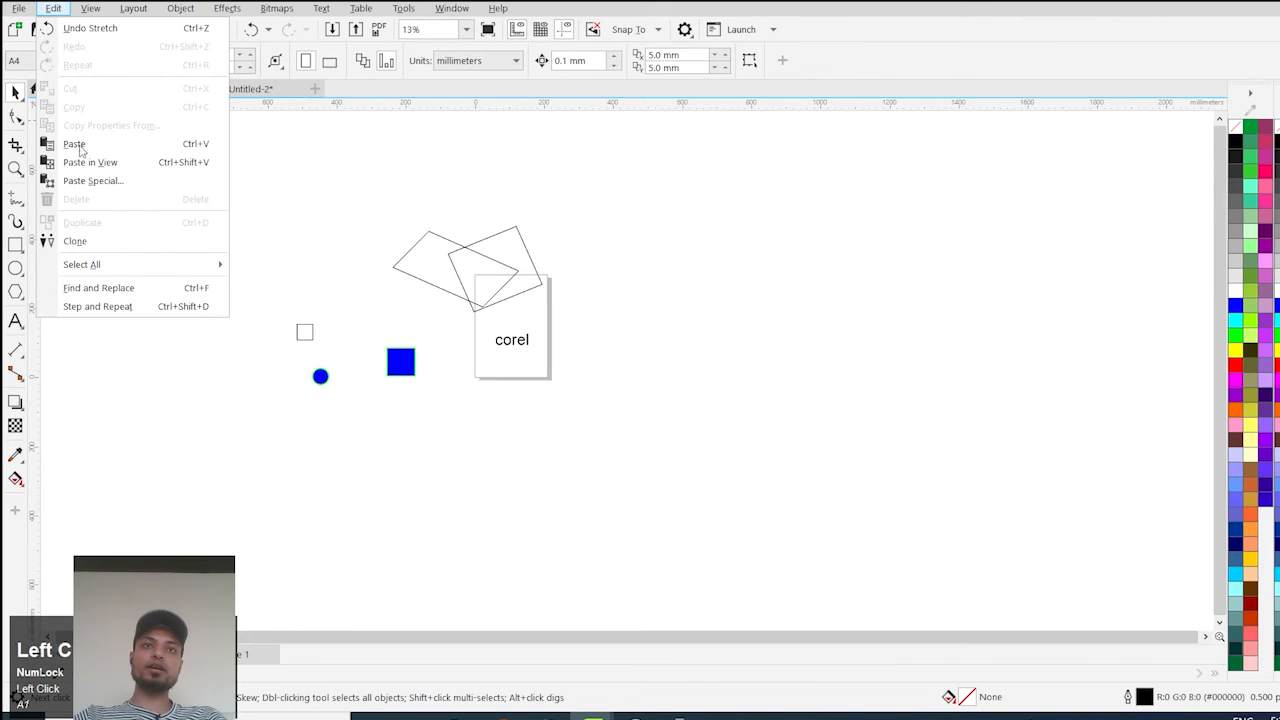
{"action": "mouse_move", "coordinate": [131, 268]}
{"action": "left_click", "coordinate": [291, 286]}
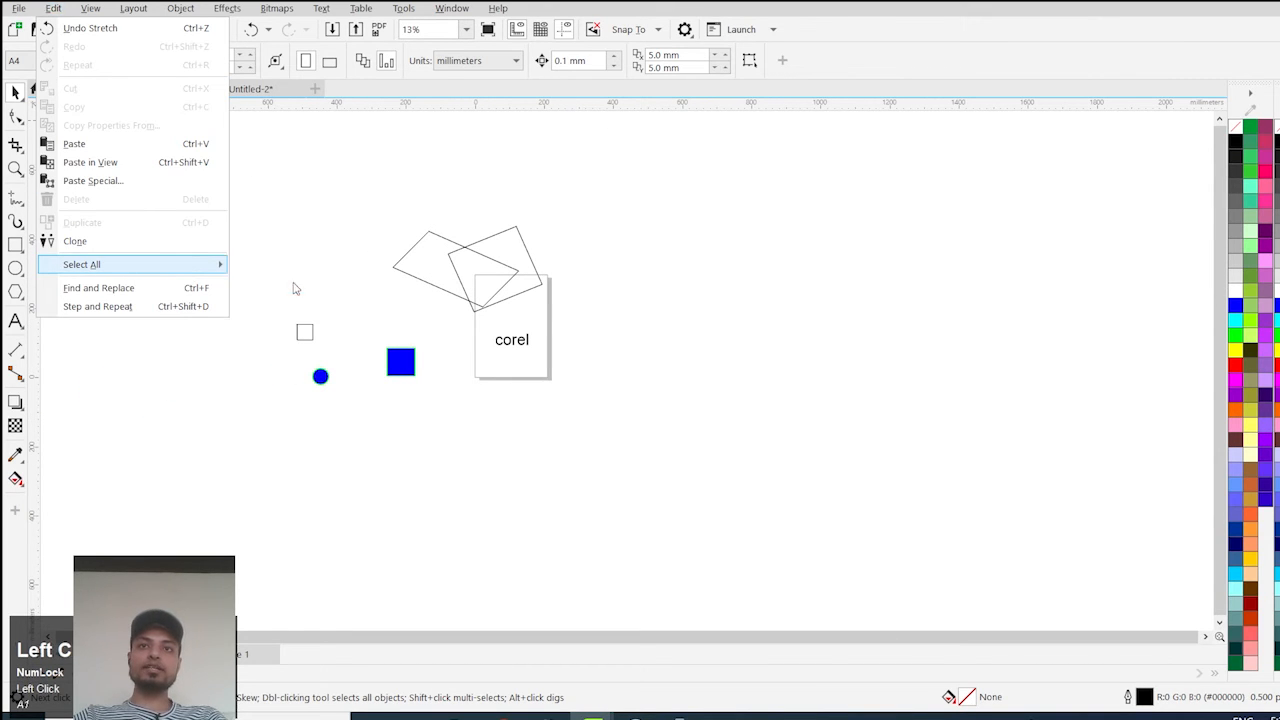
Step: Select every object in the document with the Select All command's Objects option, and deselect them
{"action": "left_click", "coordinate": [560, 228]}
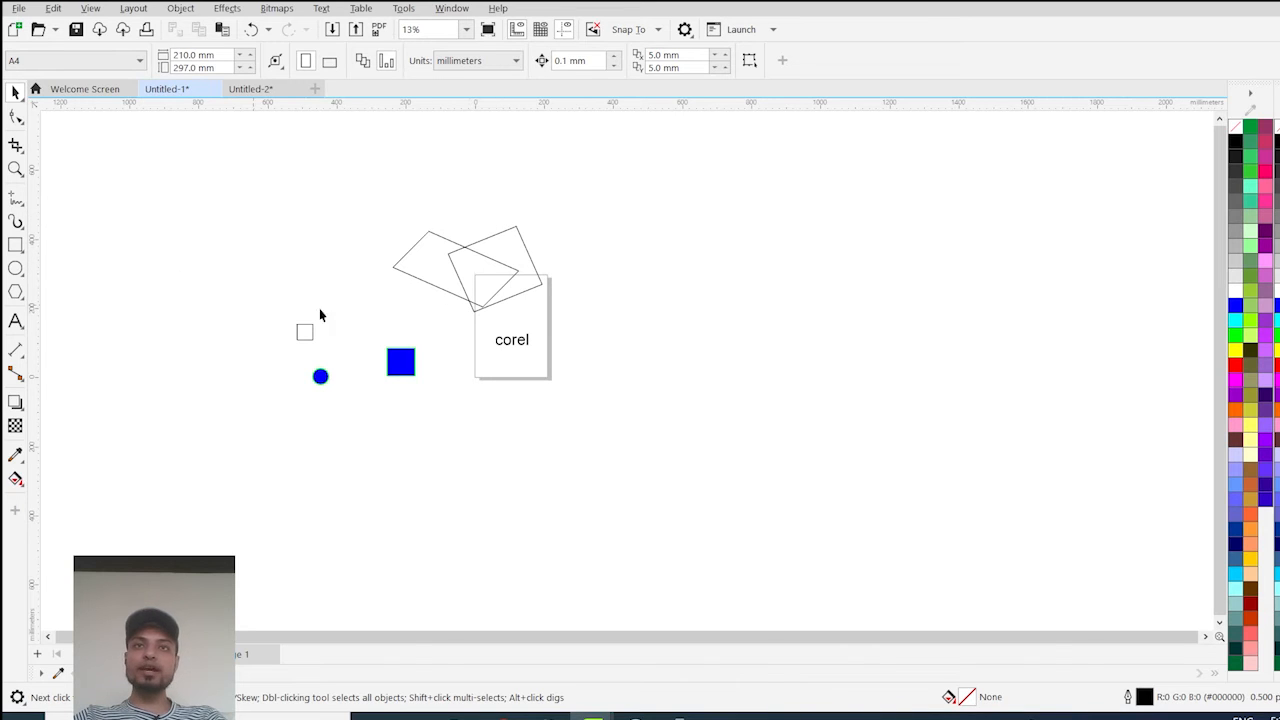
{"action": "left_click", "coordinate": [53, 8]}
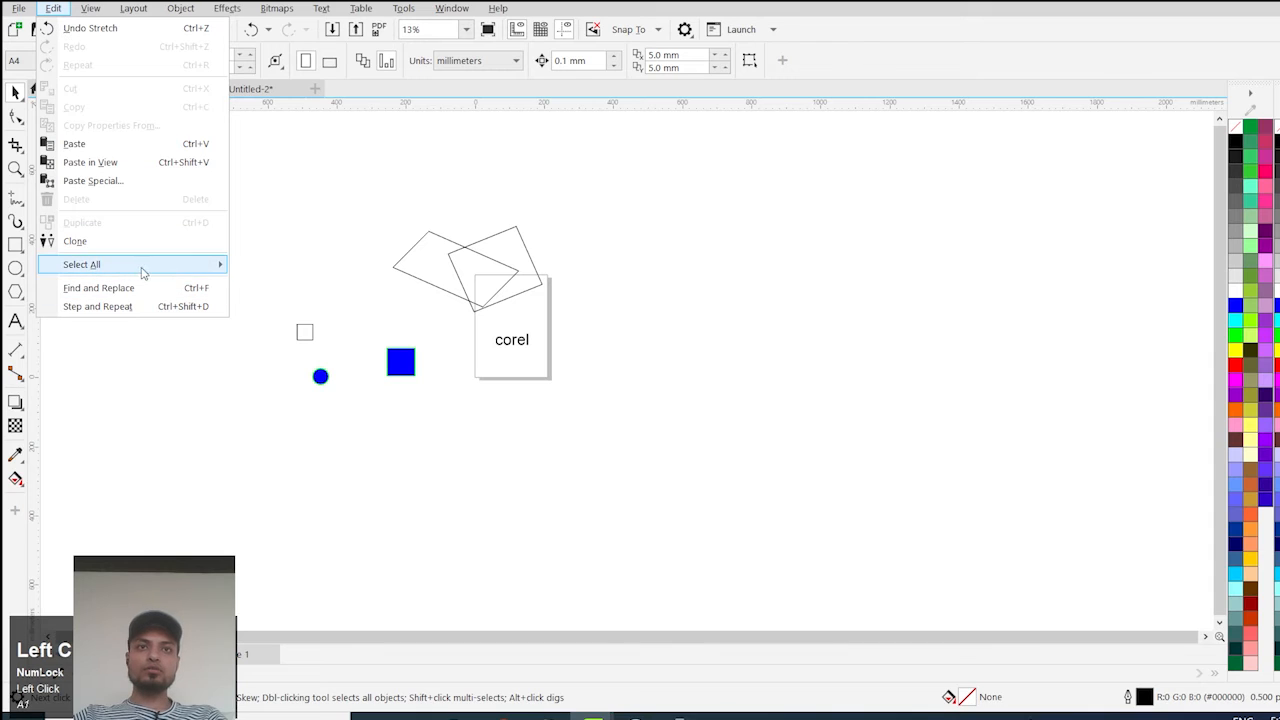
{"action": "mouse_move", "coordinate": [140, 265]}
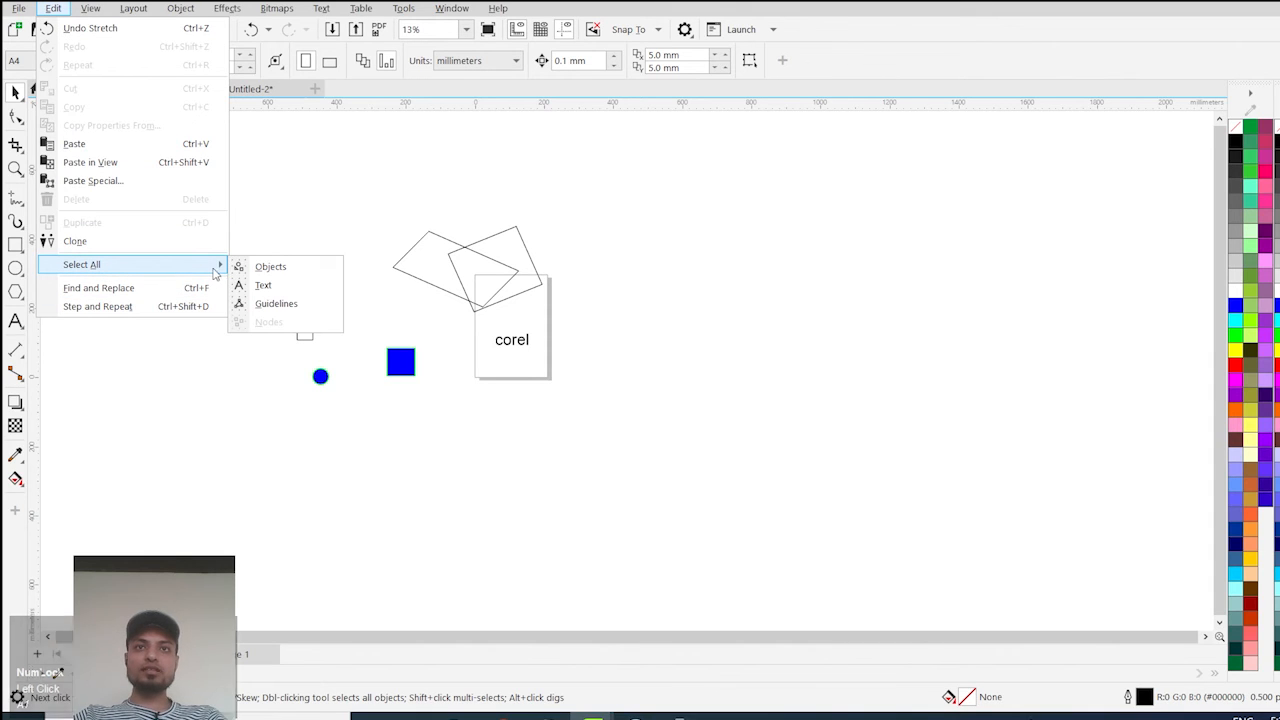
{"action": "left_click", "coordinate": [270, 270]}
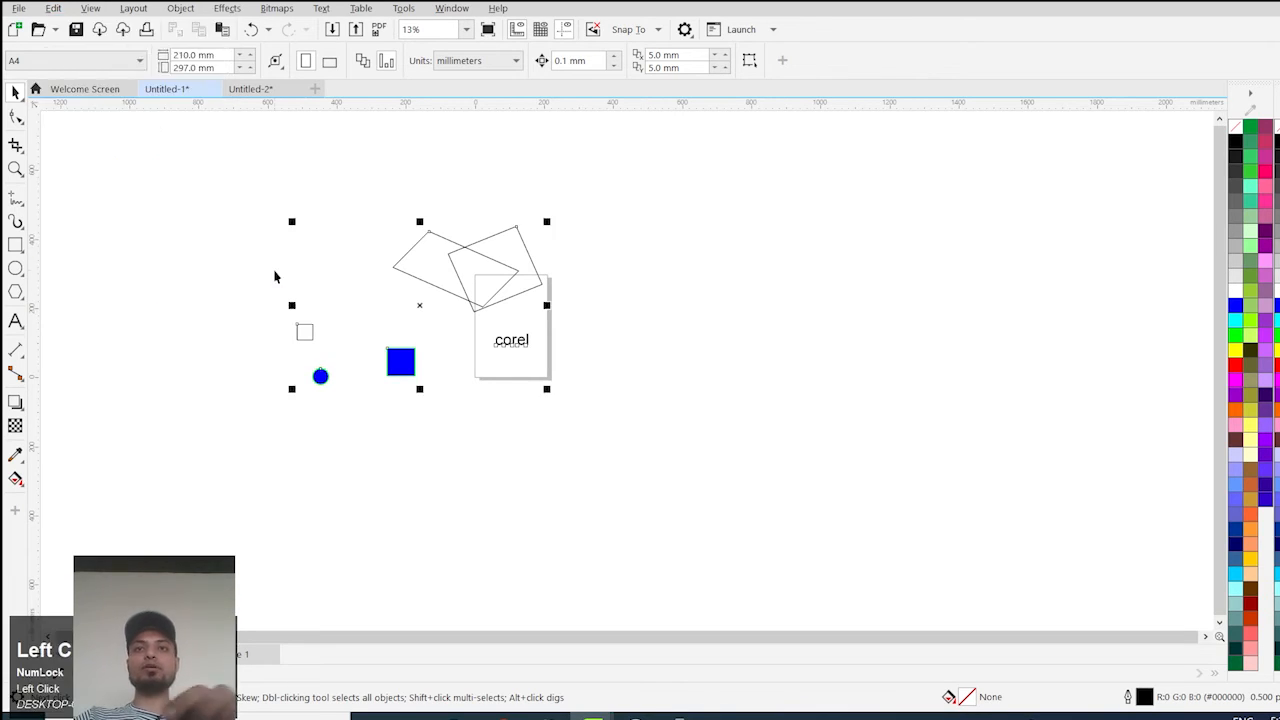
{"action": "left_click", "coordinate": [477, 362]}
{"action": "scroll", "coordinate": [508, 342], "scroll_direction": "up", "scroll_amount": 3}
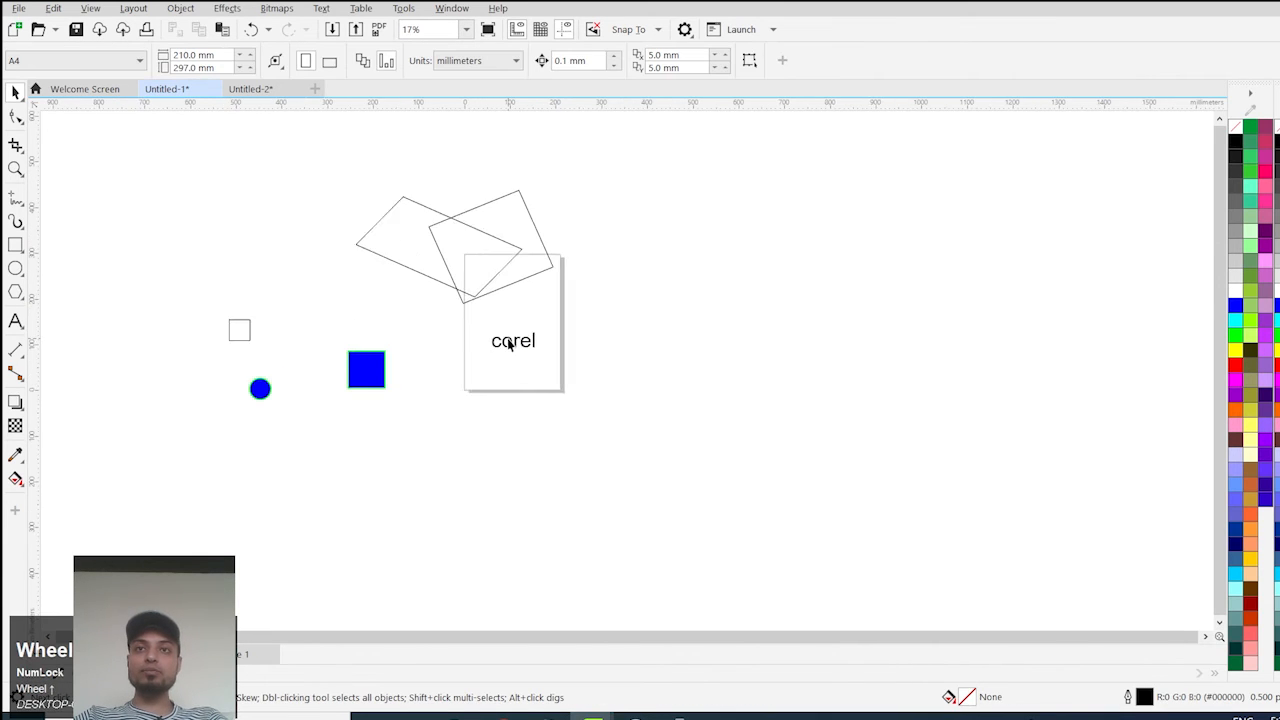
{"action": "scroll", "coordinate": [509, 344], "scroll_direction": "down", "scroll_amount": 3}
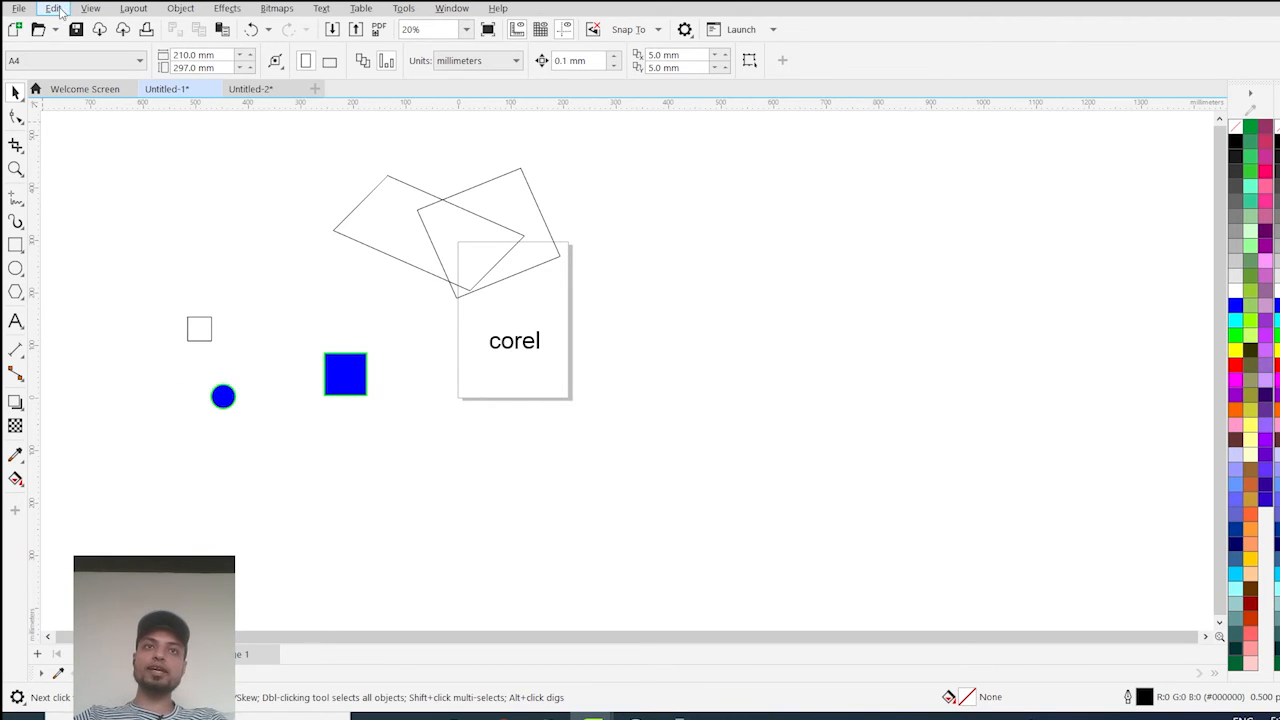
Step: Use the Select All command's Objects option once more and clear the selection
{"action": "left_click", "coordinate": [53, 8]}
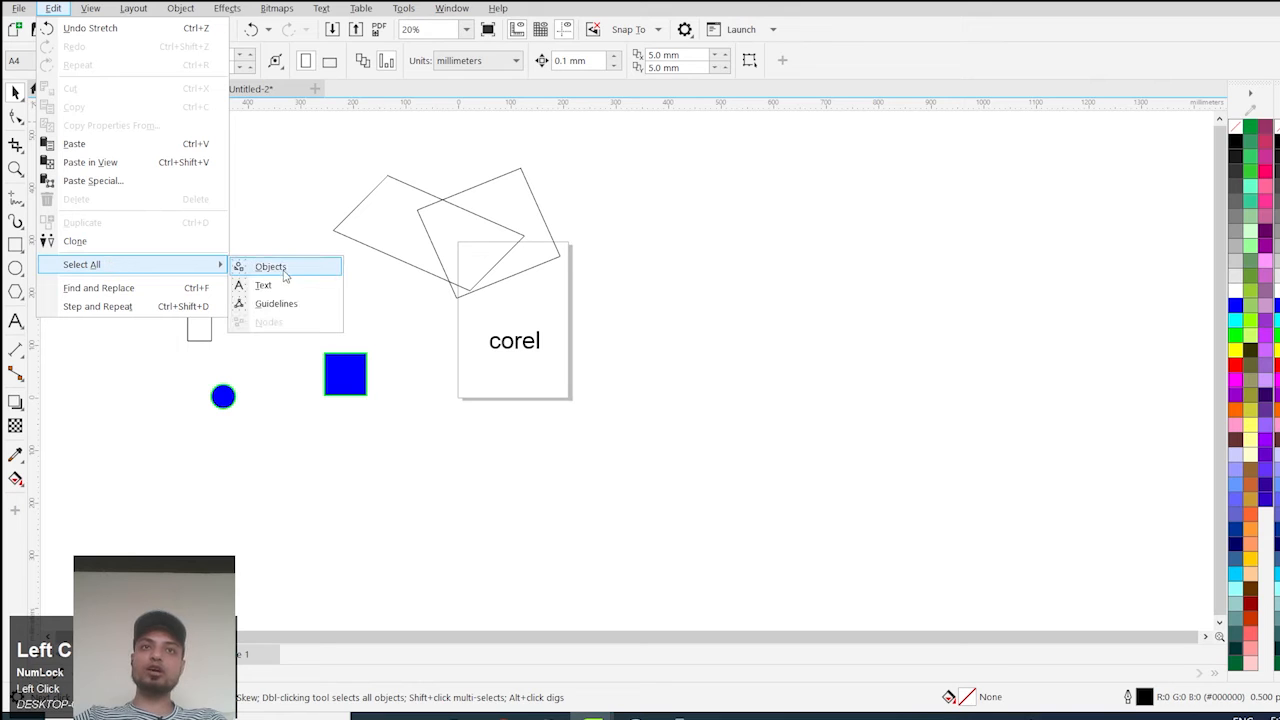
{"action": "left_click", "coordinate": [272, 268]}
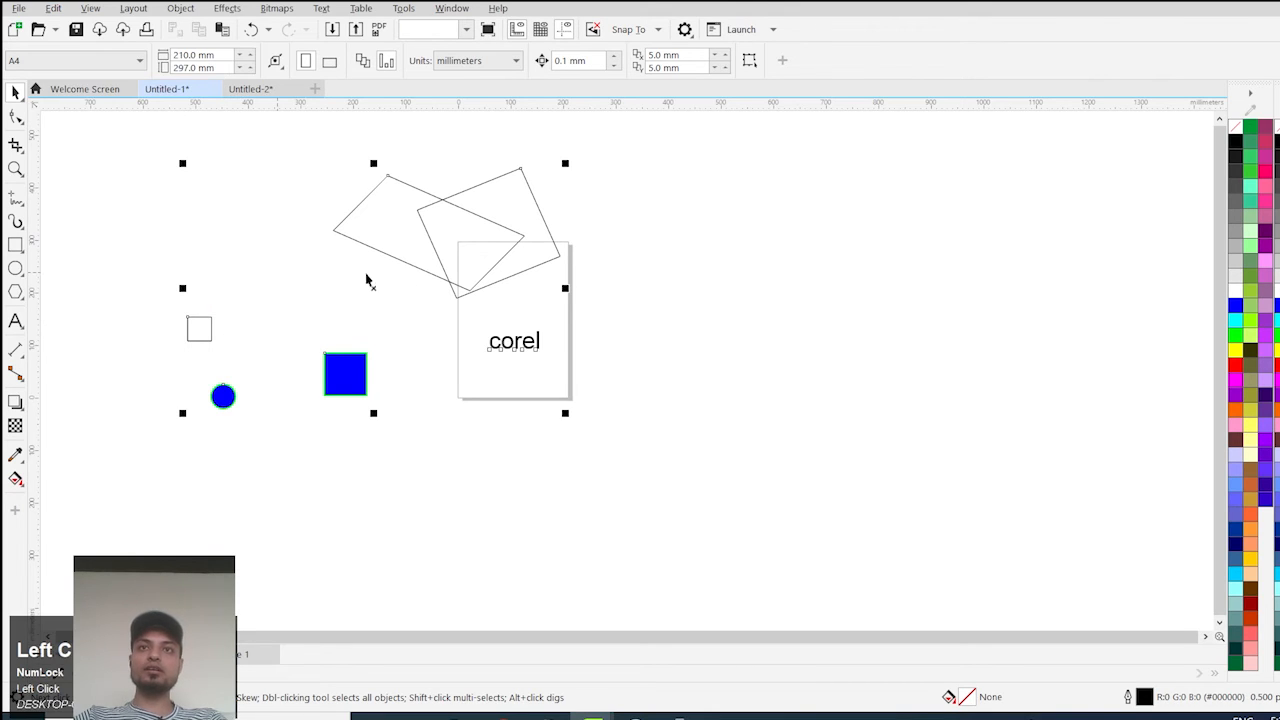
{"action": "left_click", "coordinate": [732, 259]}
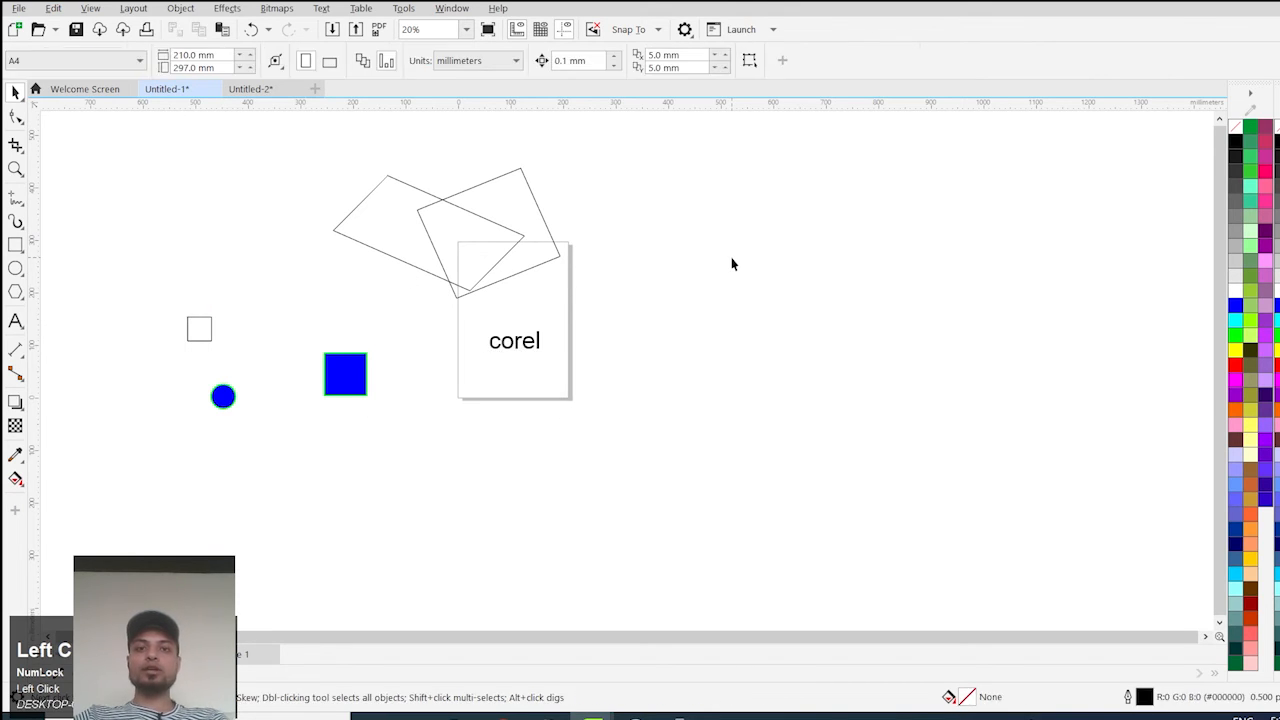
Step: Select the whole drawing directly in one action, review the Select All options, and deselect everything
{"action": "key", "text": "ctrl+a"}
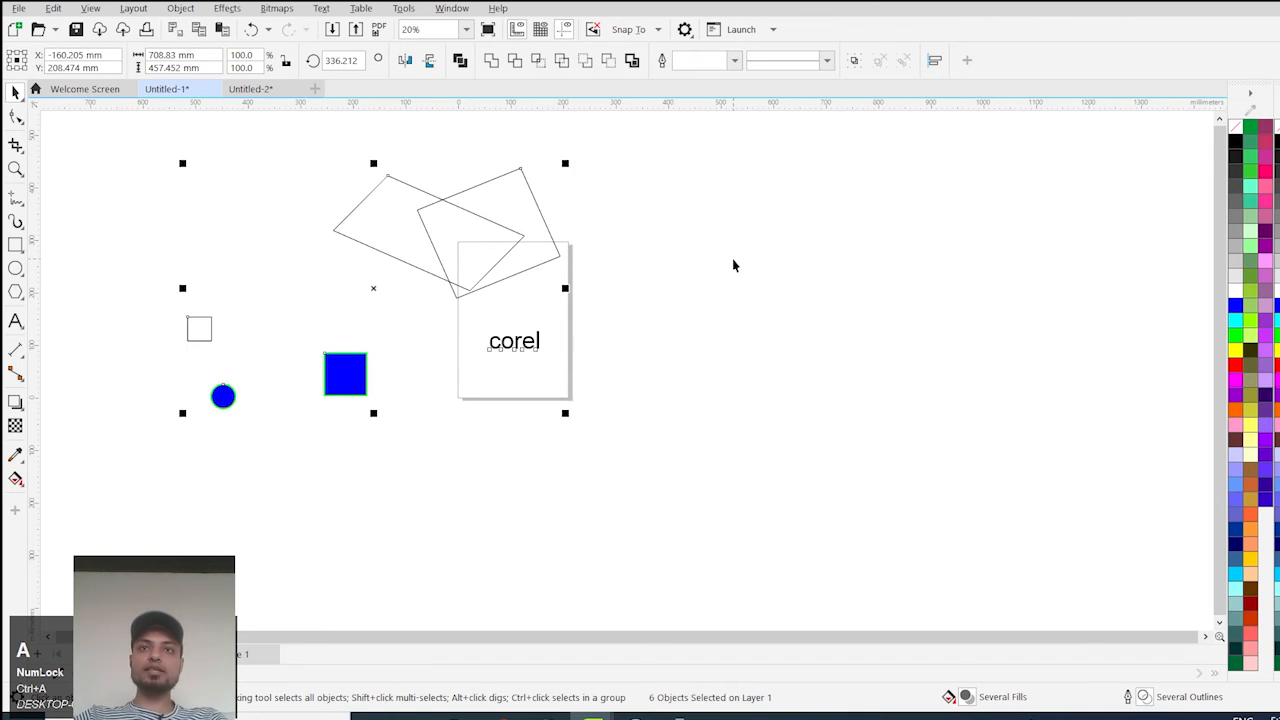
{"action": "left_click", "coordinate": [53, 8]}
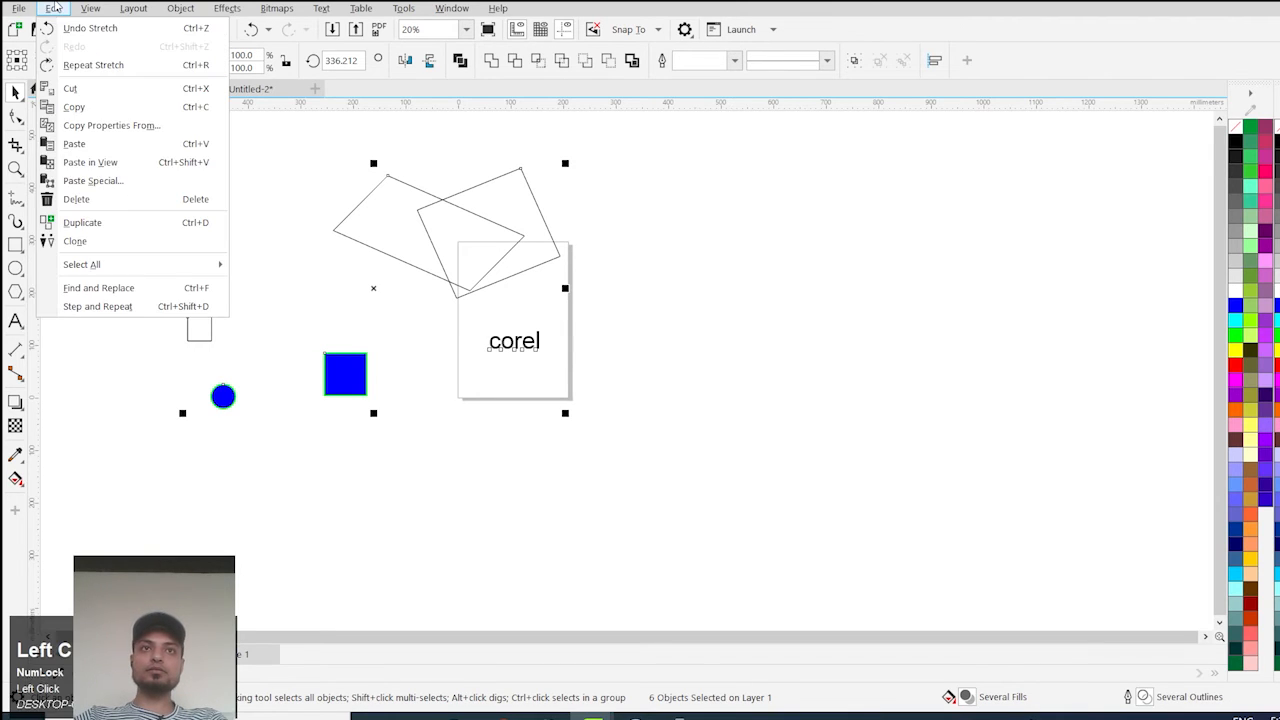
{"action": "mouse_move", "coordinate": [91, 266]}
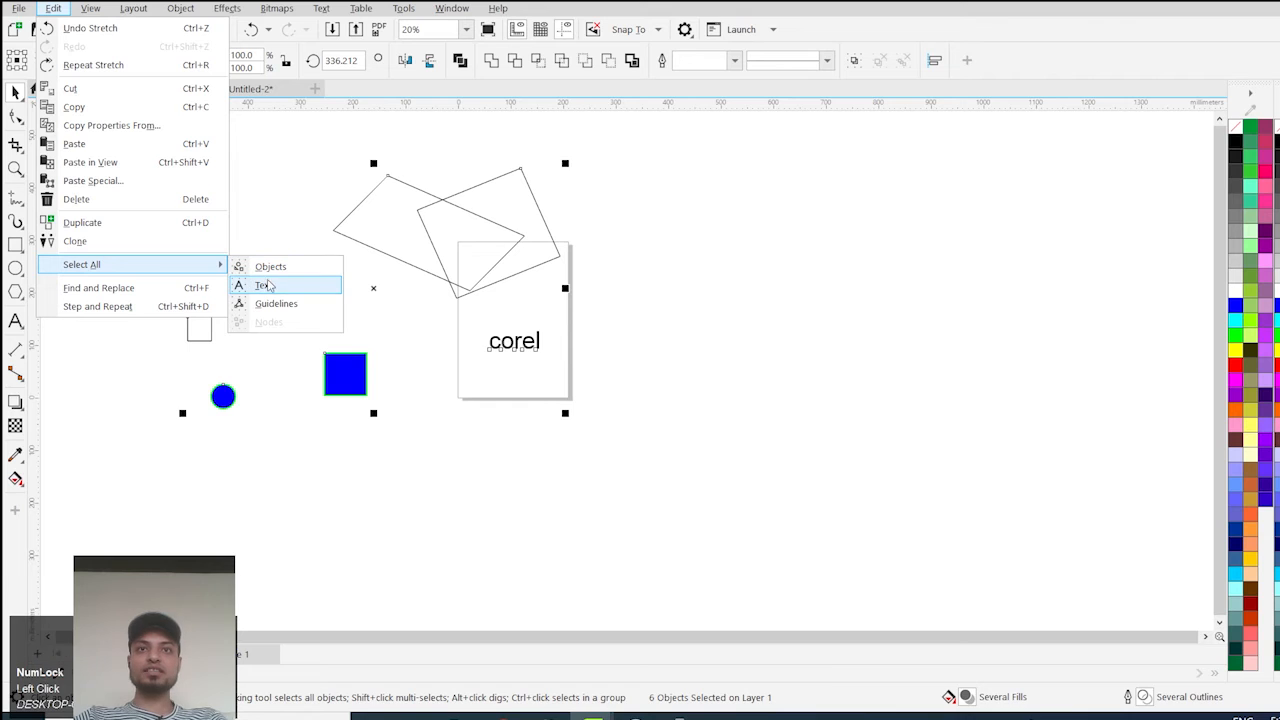
{"action": "left_click", "coordinate": [674, 215]}
{"action": "scroll", "coordinate": [680, 250], "scroll_direction": "down", "scroll_amount": 2}
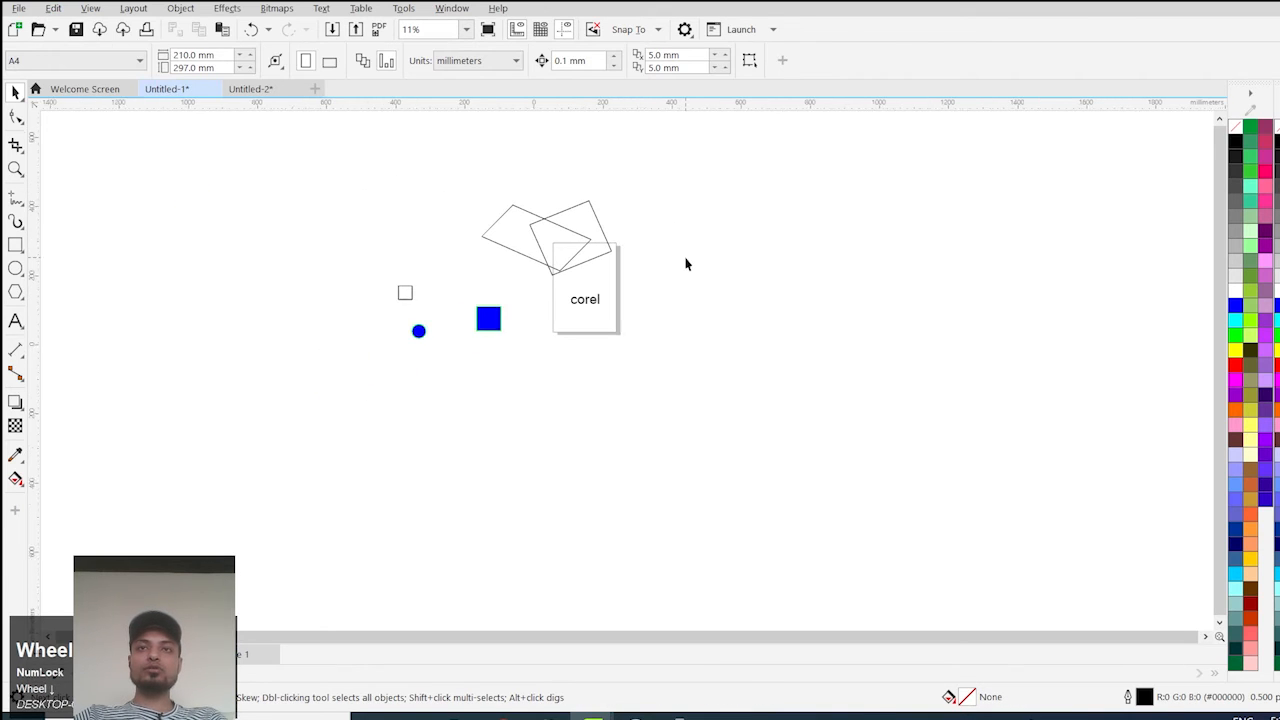
Step: Add a horizontal guideline along the blue square's upper edge, positioned at Y 83.985 mm
{"action": "scroll", "coordinate": [608, 175], "scroll_direction": "up", "scroll_amount": 4}
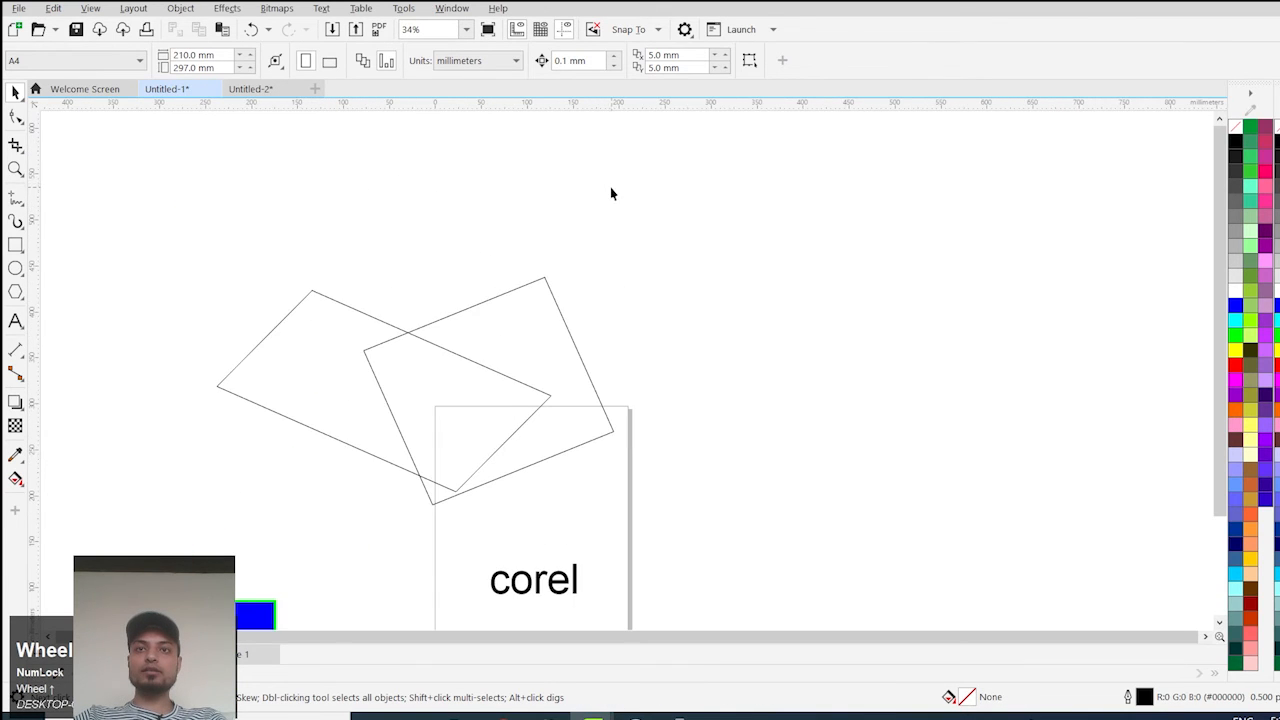
{"action": "scroll", "coordinate": [610, 190], "scroll_direction": "down", "scroll_amount": 2}
{"action": "scroll", "coordinate": [338, 450], "scroll_direction": "up", "scroll_amount": 1}
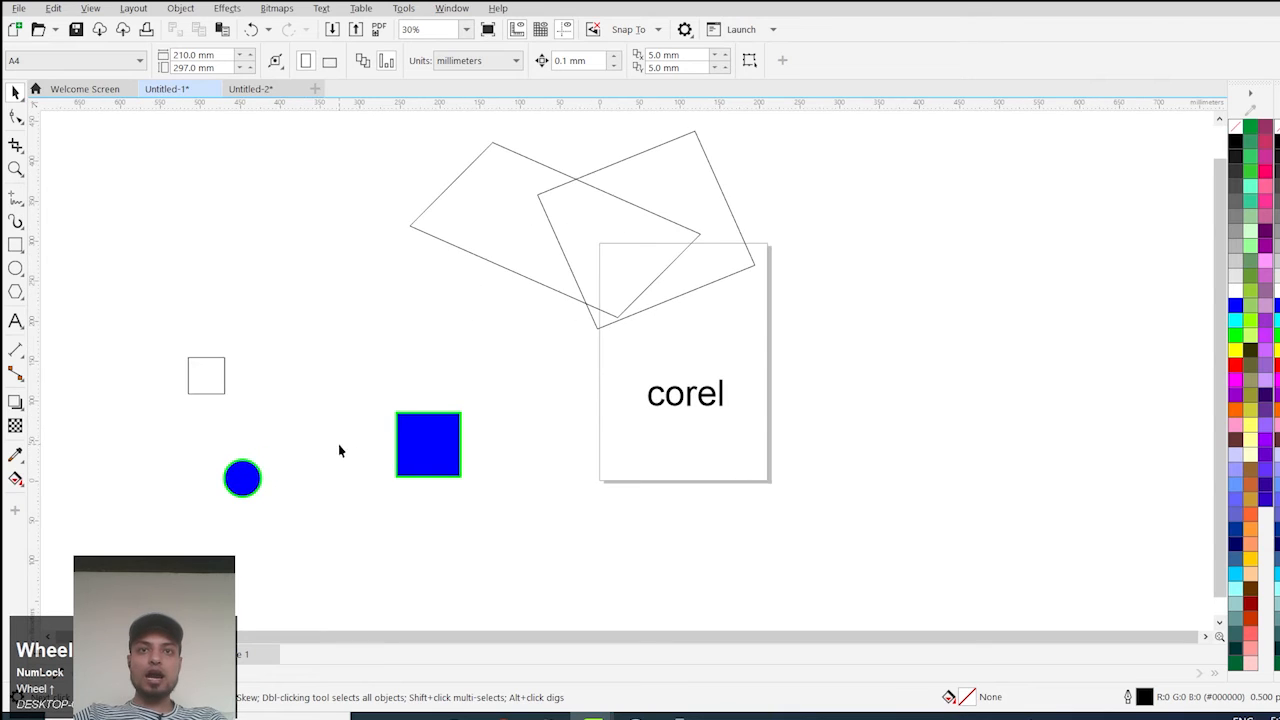
{"action": "scroll", "coordinate": [540, 400], "scroll_direction": "down", "scroll_amount": 2}
{"action": "scroll", "coordinate": [439, 429], "scroll_direction": "up", "scroll_amount": 1}
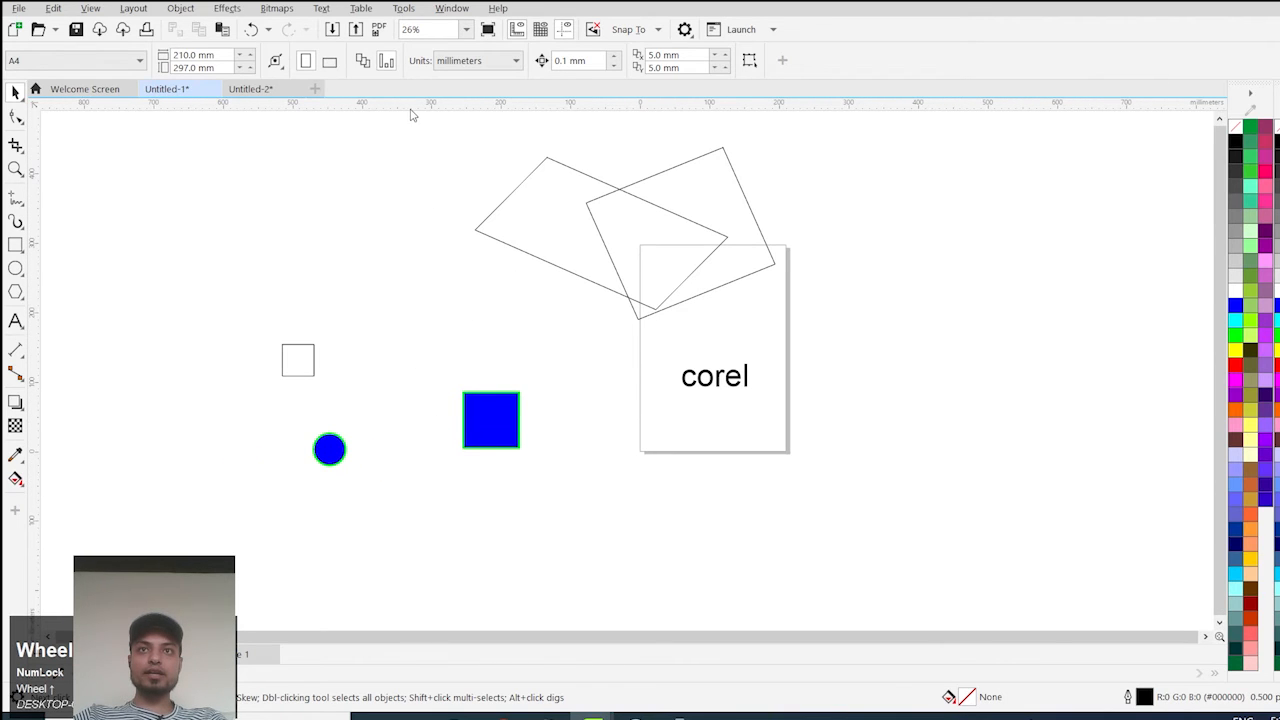
{"action": "left_click_drag", "start_coordinate": [410, 104], "coordinate": [426, 394]}
{"action": "scroll", "coordinate": [426, 394], "scroll_direction": "up", "scroll_amount": 5}
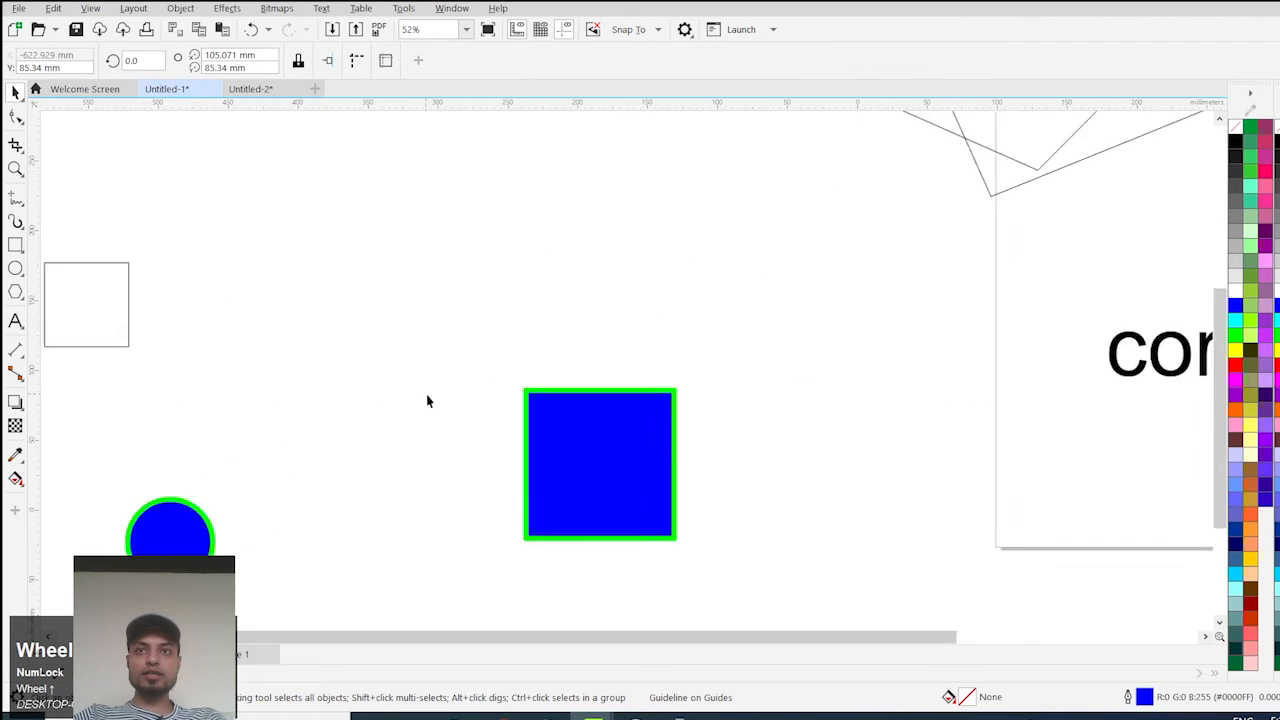
{"action": "scroll", "coordinate": [578, 390], "scroll_direction": "down", "scroll_amount": 1}
{"action": "scroll", "coordinate": [634, 391], "scroll_direction": "up", "scroll_amount": 2}
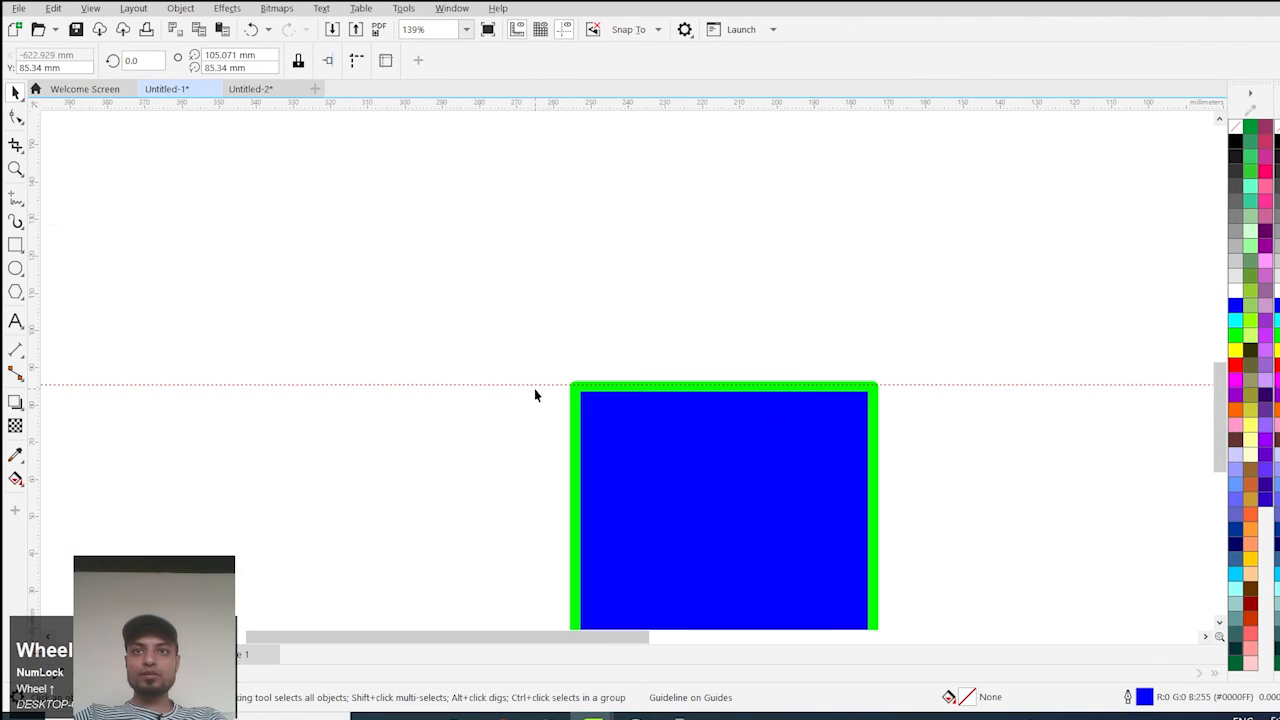
{"action": "left_click_drag", "start_coordinate": [533, 383], "coordinate": [534, 389]}
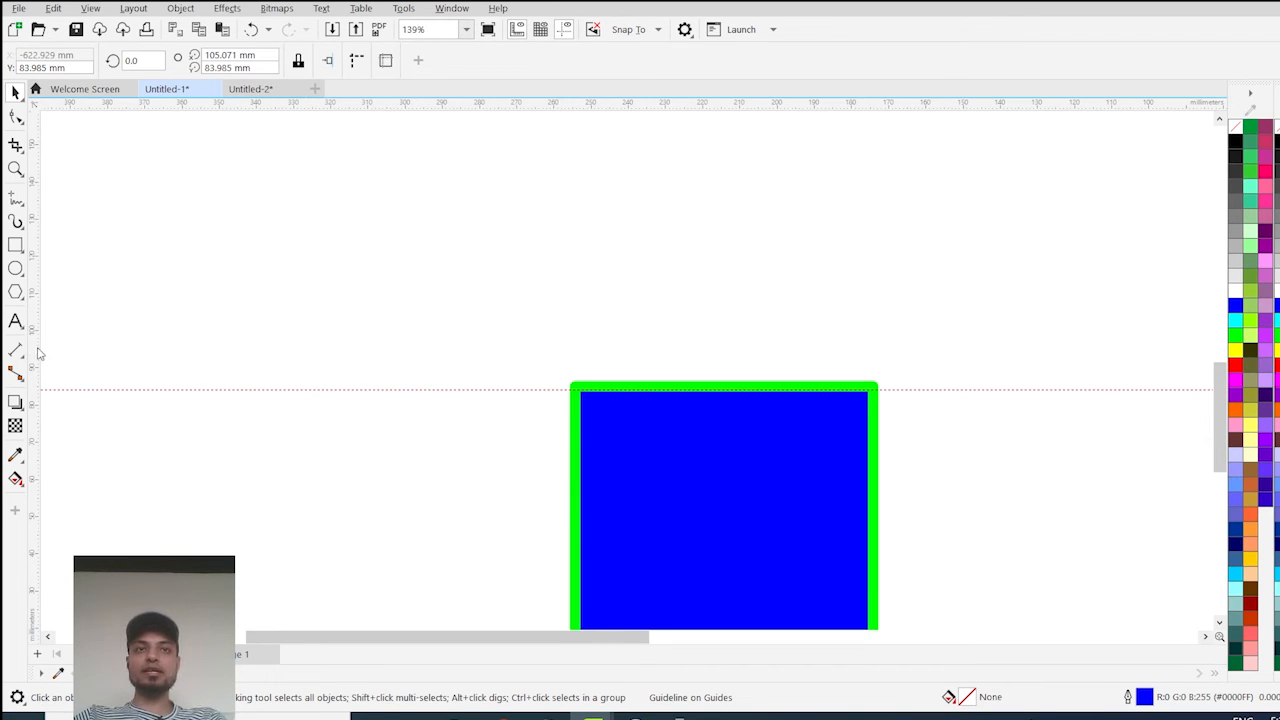
Step: Add a vertical guideline along the blue square's left edge at X -255.68 mm and check its alignment
{"action": "left_click_drag", "start_coordinate": [38, 354], "coordinate": [571, 344]}
{"action": "scroll", "coordinate": [520, 332], "scroll_direction": "down", "scroll_amount": 3}
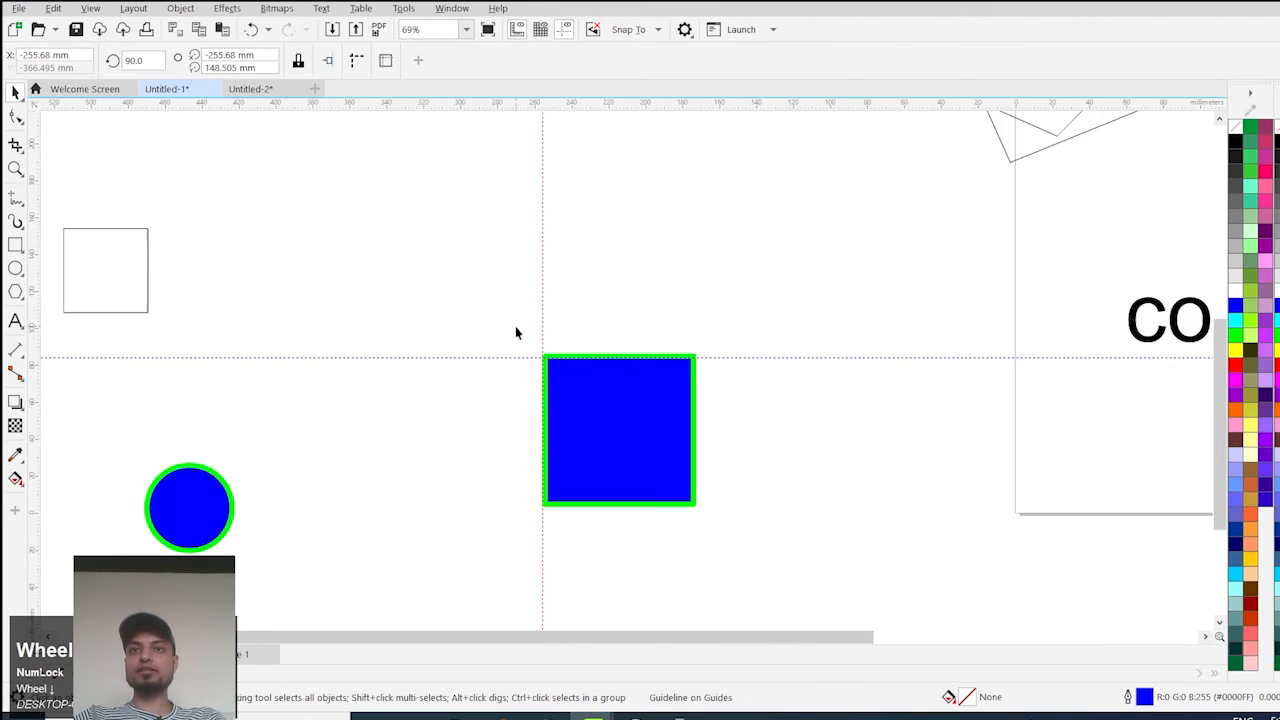
{"action": "scroll", "coordinate": [545, 371], "scroll_direction": "up", "scroll_amount": 1}
{"action": "scroll", "coordinate": [500, 349], "scroll_direction": "up", "scroll_amount": 3}
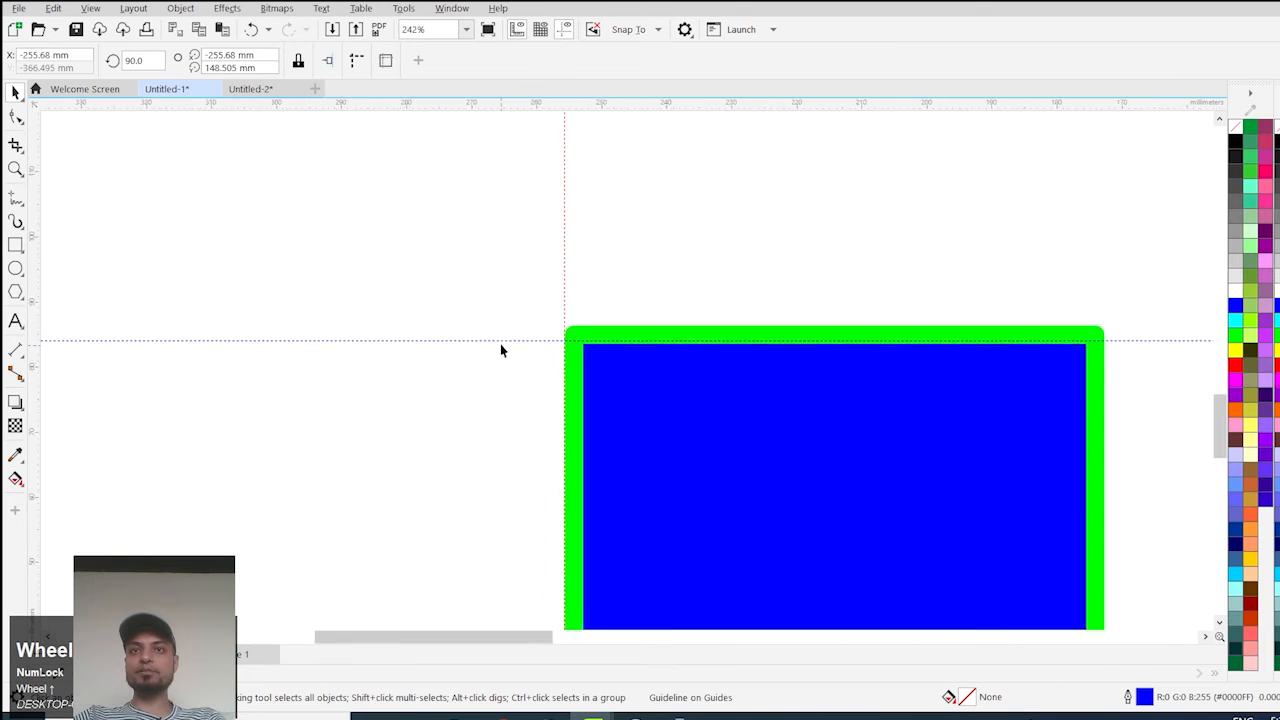
{"action": "scroll", "coordinate": [500, 345], "scroll_direction": "down", "scroll_amount": 4}
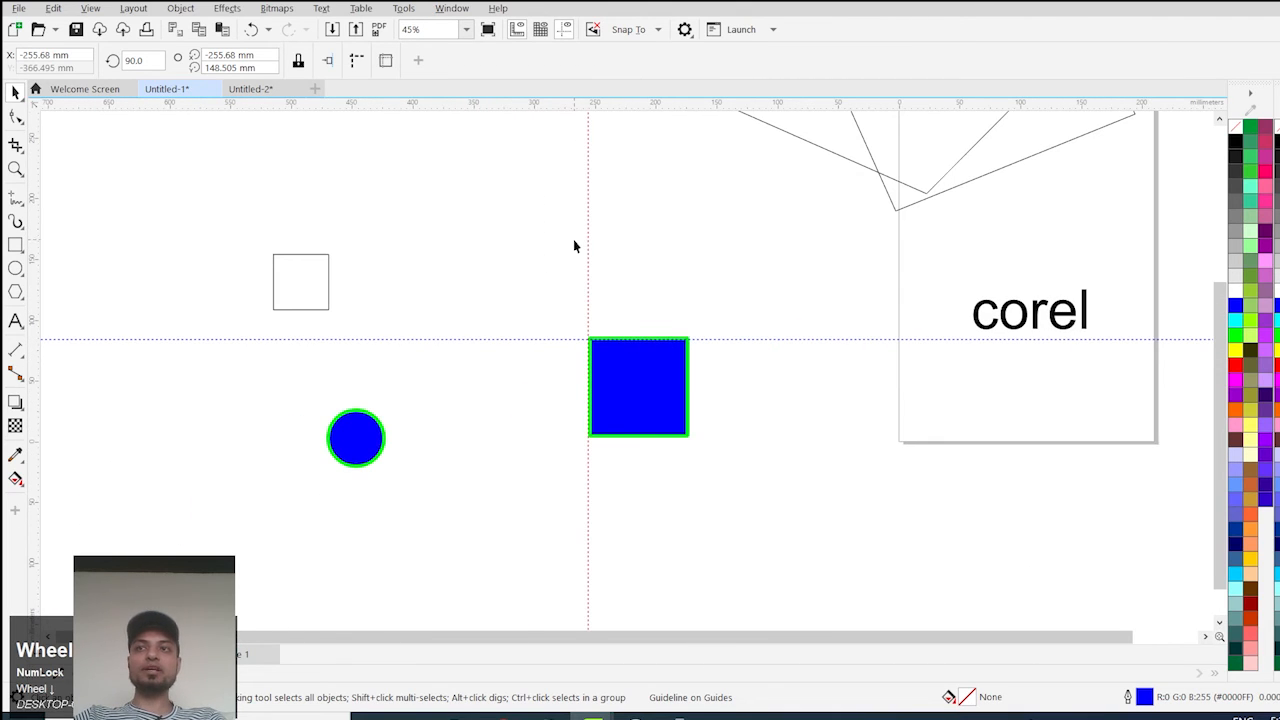
Step: Add a second horizontal guideline just above the small unfilled square and a second vertical guideline at X -364.858 mm
{"action": "scroll", "coordinate": [575, 255], "scroll_direction": "down", "scroll_amount": 1}
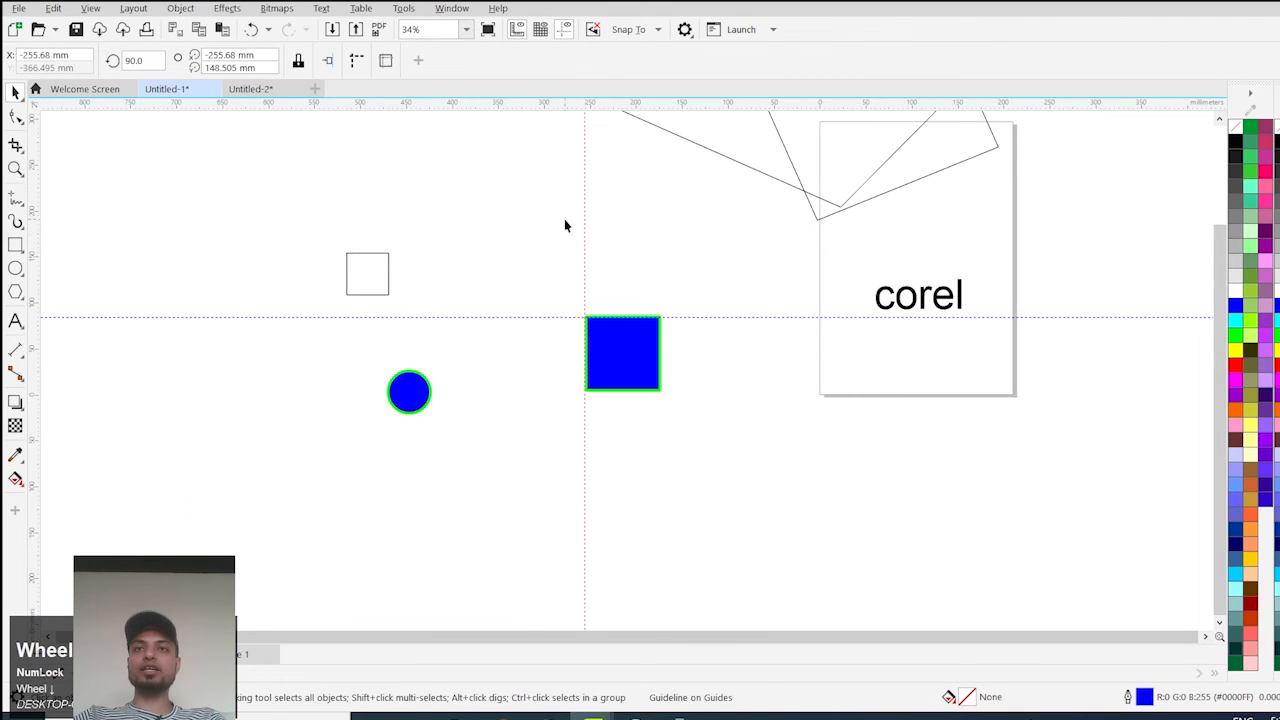
{"action": "left_click_drag", "start_coordinate": [436, 100], "coordinate": [497, 250]}
{"action": "left_click_drag", "start_coordinate": [38, 322], "coordinate": [485, 318]}
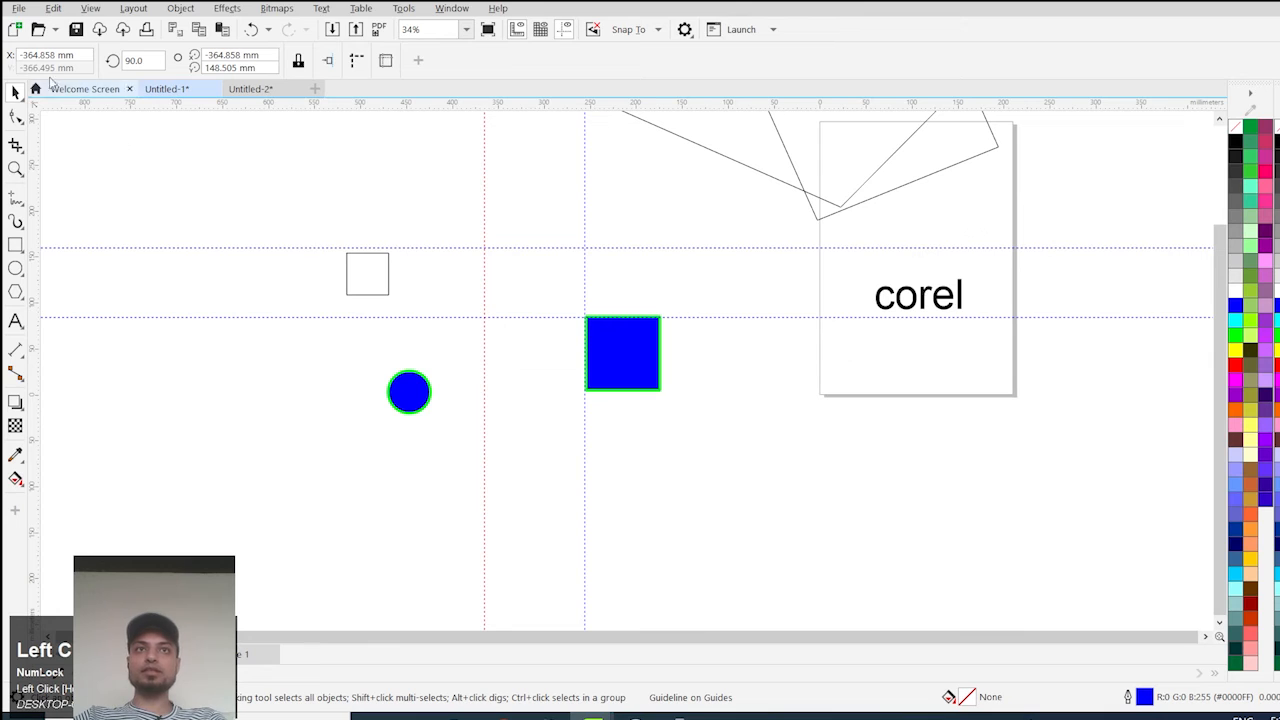
Step: Select all guidelines with the Select All command's Guidelines option and delete them
{"action": "left_click", "coordinate": [55, 10]}
{"action": "mouse_move", "coordinate": [142, 270]}
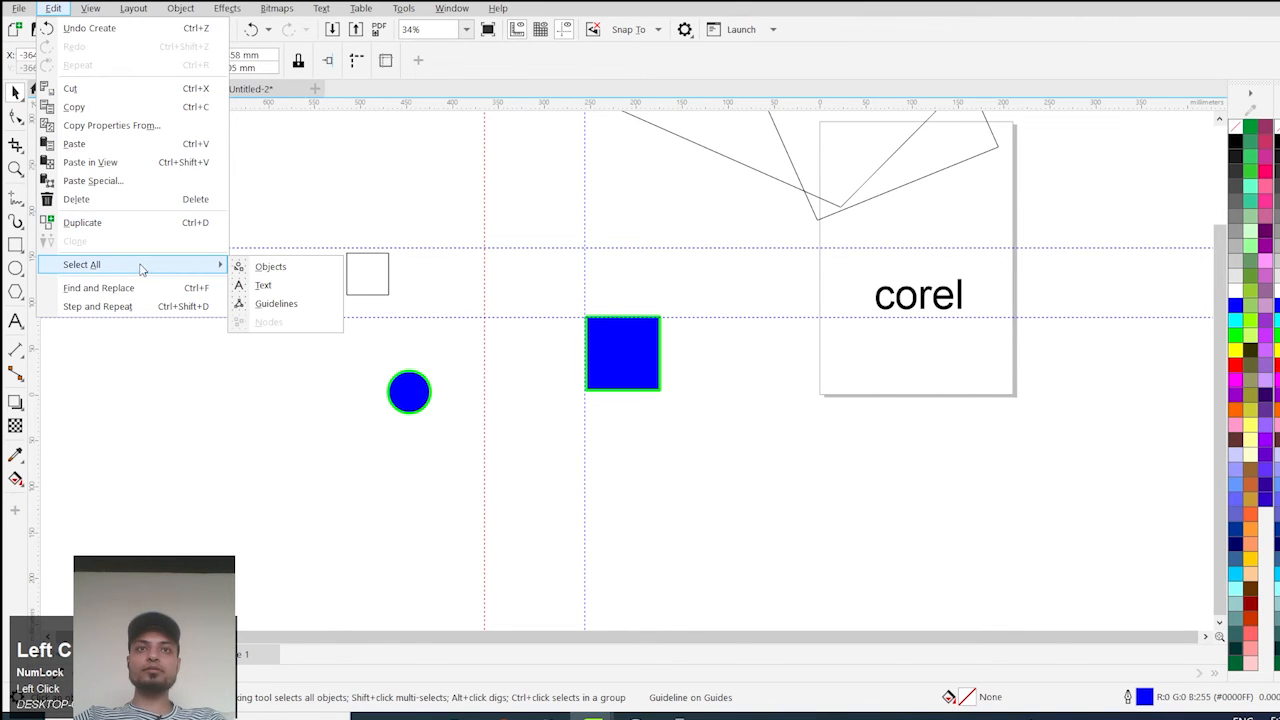
{"action": "left_click", "coordinate": [272, 304]}
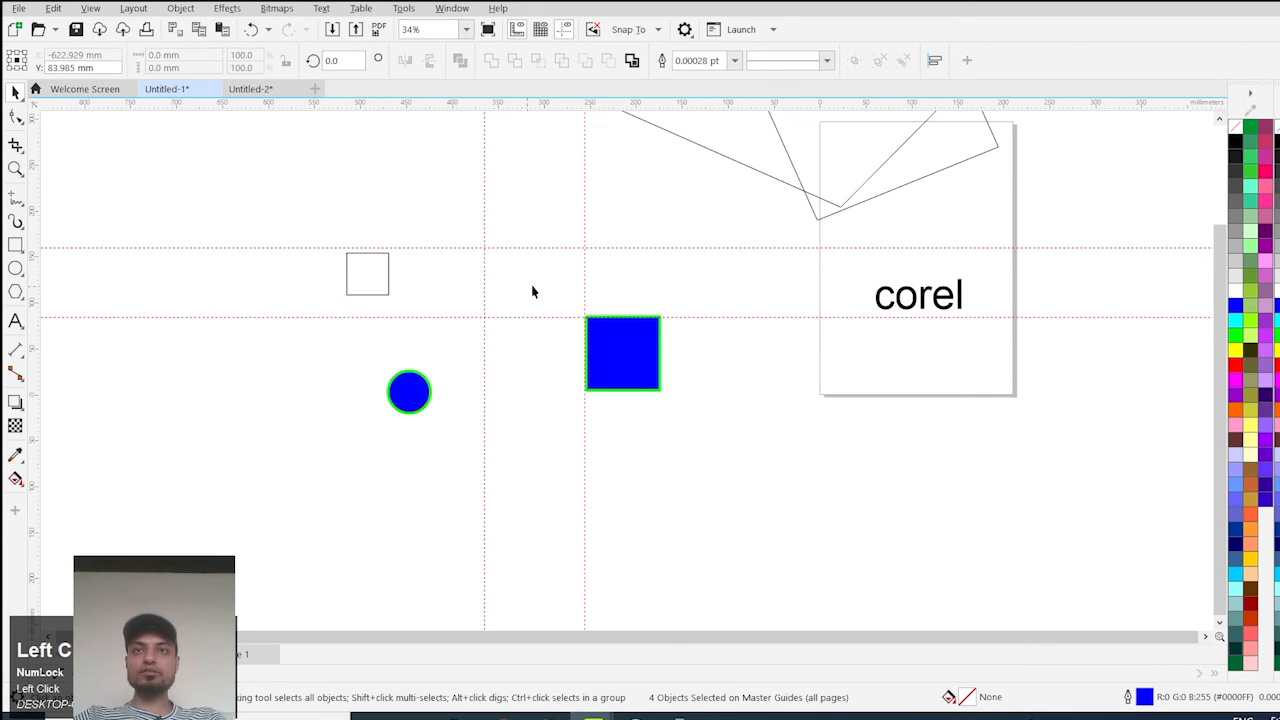
{"action": "key", "text": "Delete"}
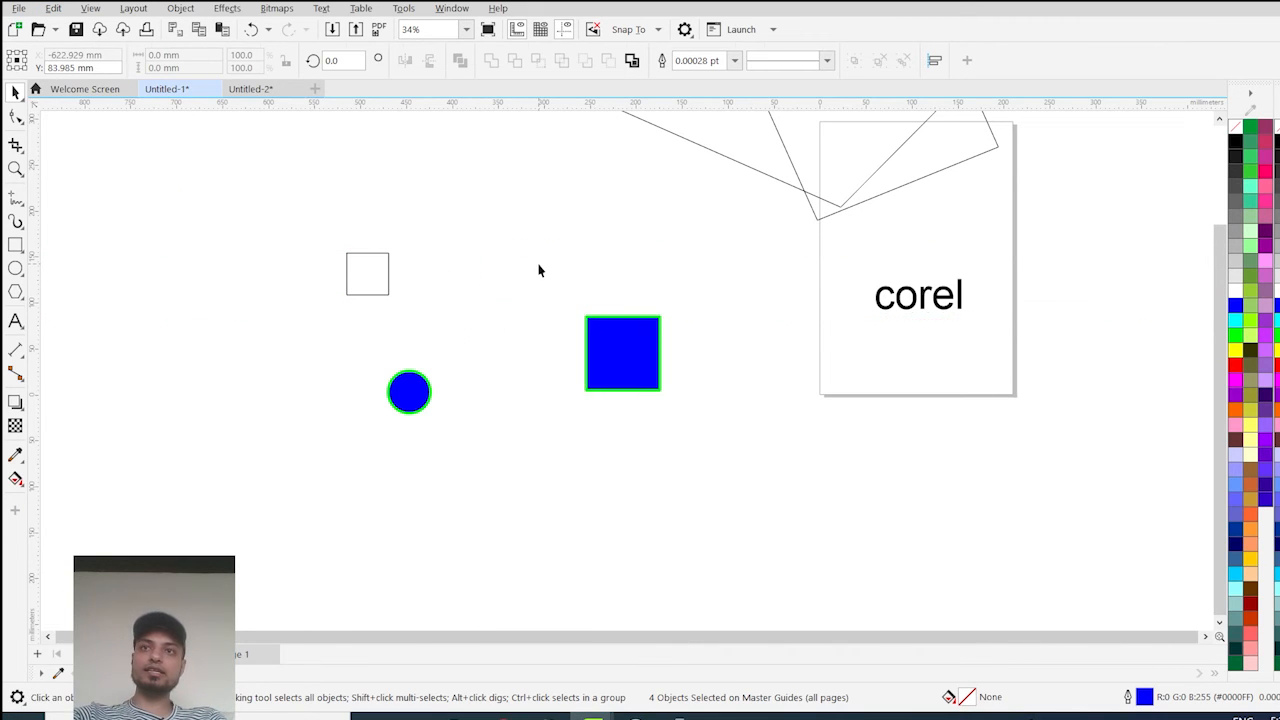
{"action": "left_click", "coordinate": [55, 10]}
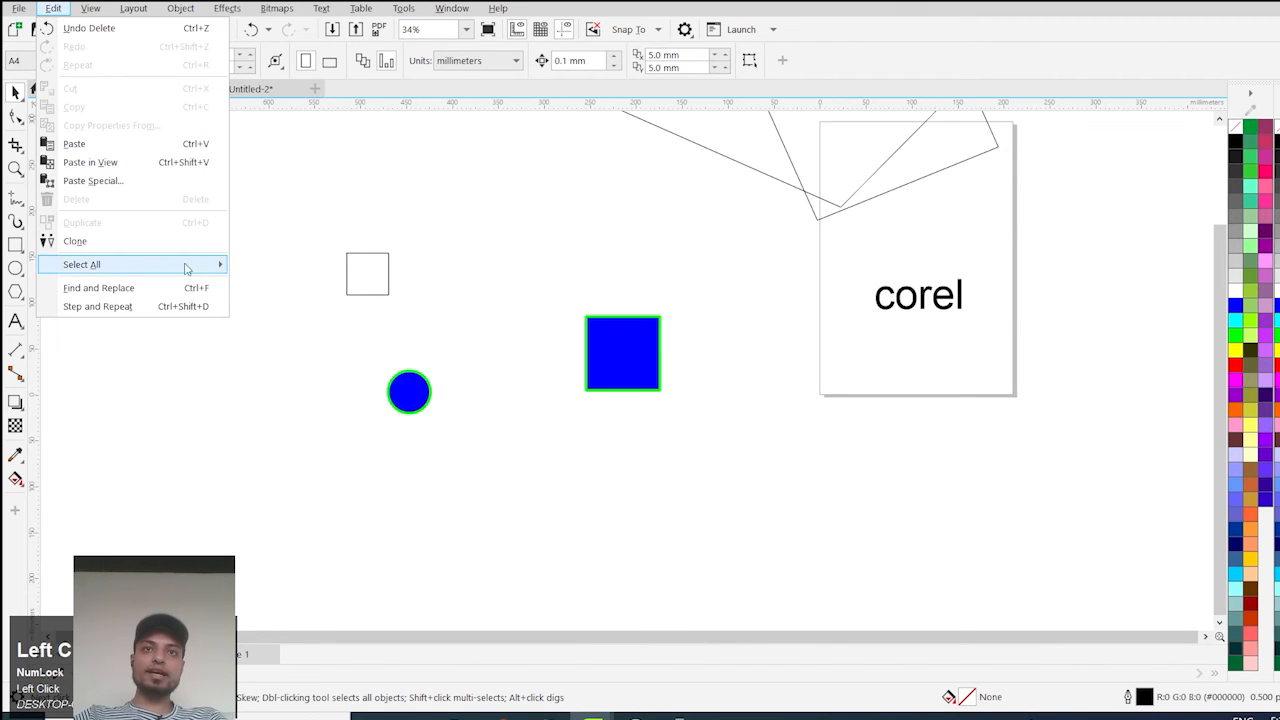
{"action": "mouse_move", "coordinate": [218, 263]}
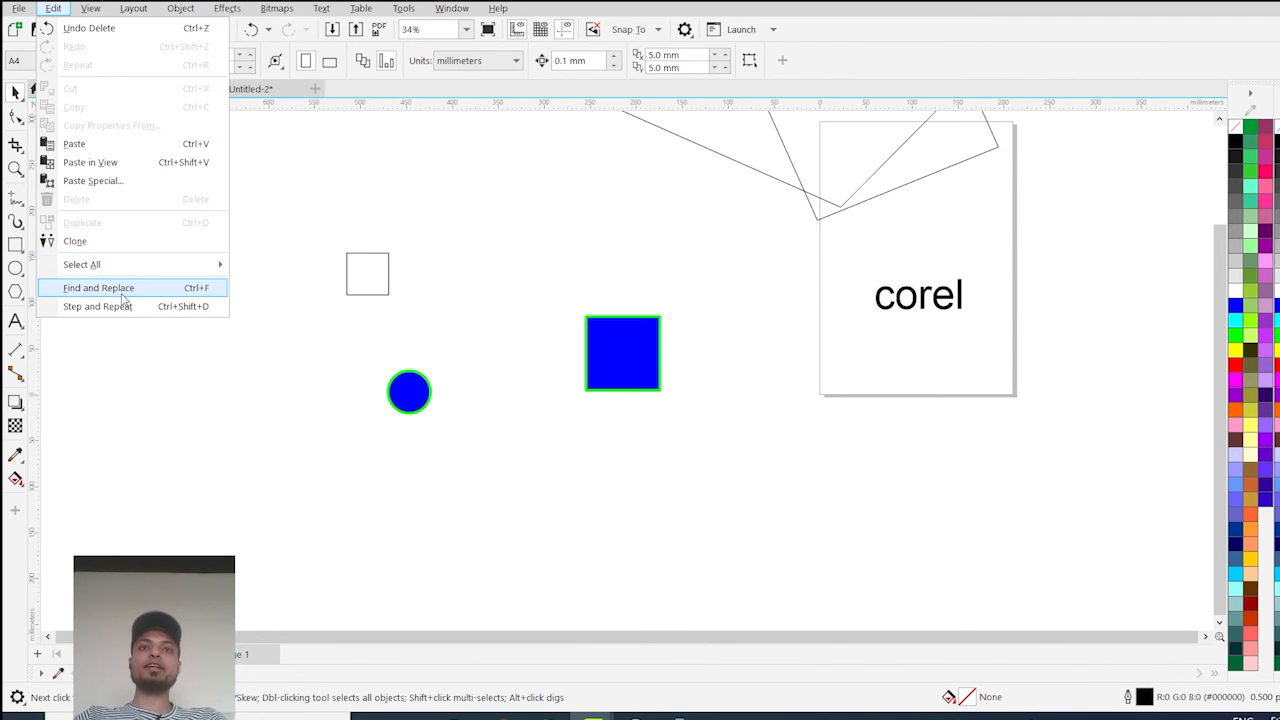
{"action": "left_click", "coordinate": [354, 208]}
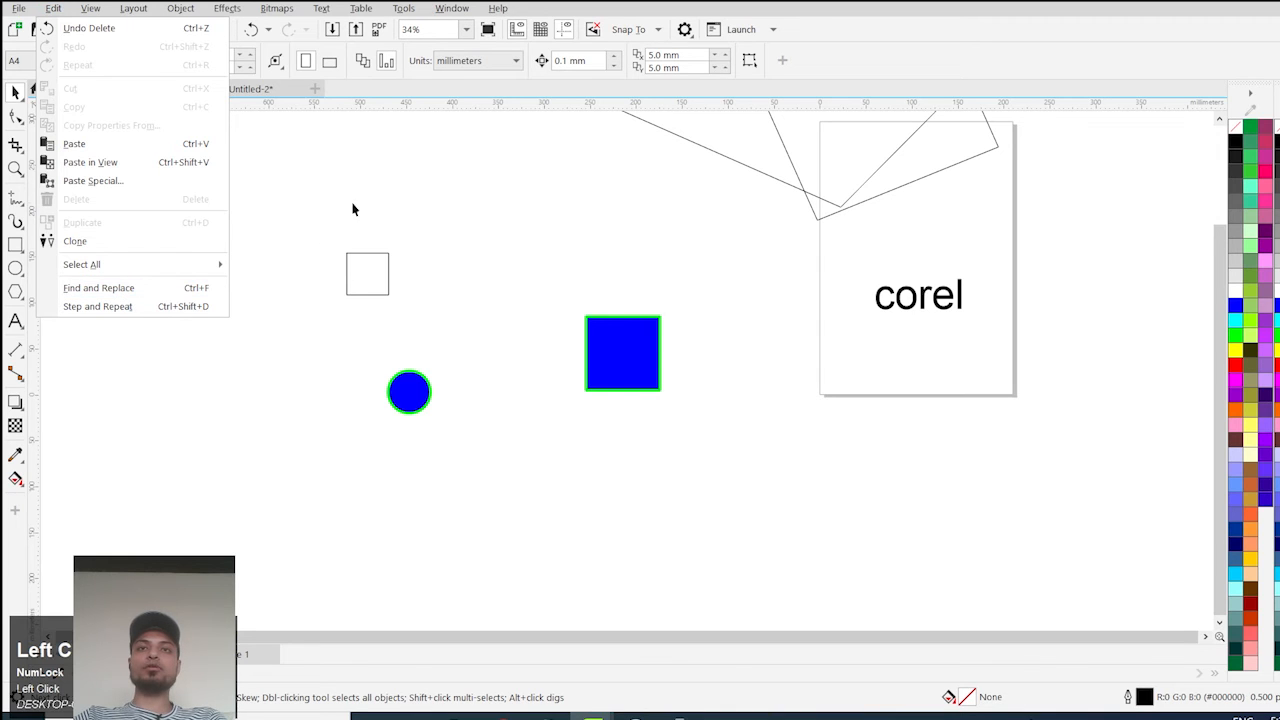
Step: Marquee-select all the shapes together with the "corel" text, and deselect them
{"action": "scroll", "coordinate": [395, 290], "scroll_direction": "down", "scroll_amount": 2}
{"action": "scroll", "coordinate": [395, 290], "scroll_direction": "down", "scroll_amount": 2}
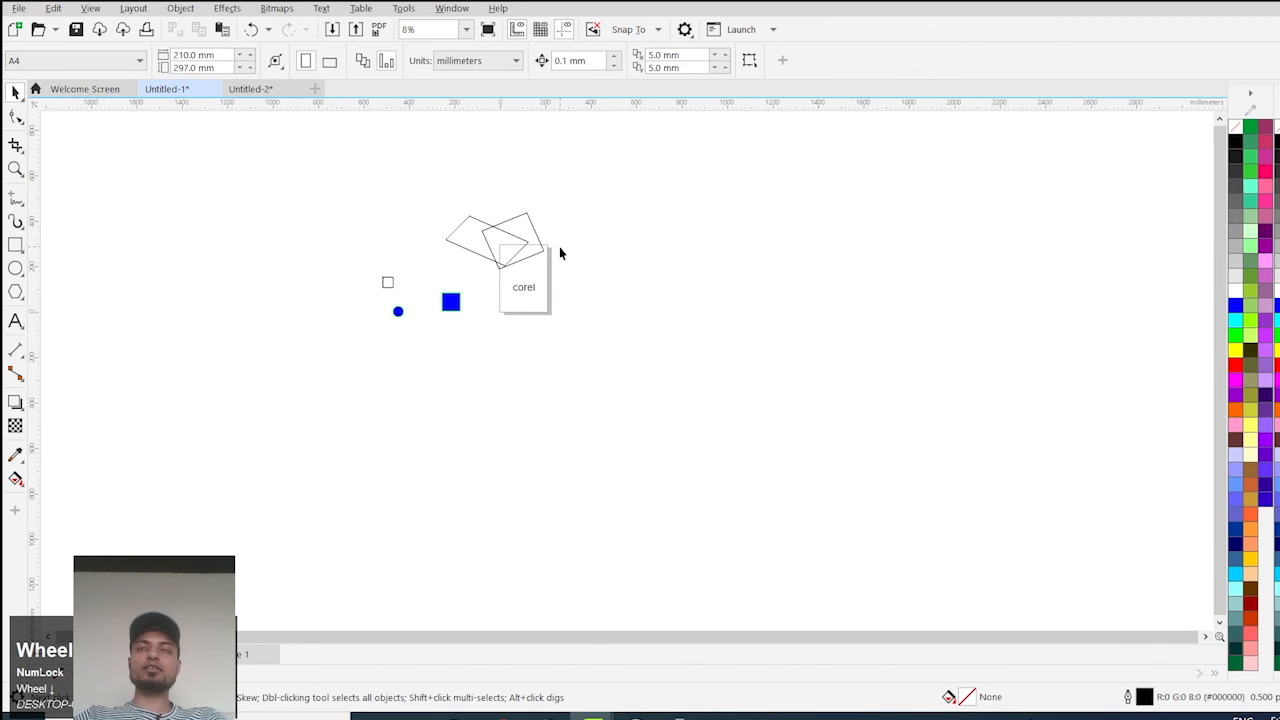
{"action": "left_click_drag", "start_coordinate": [278, 180], "coordinate": [832, 490]}
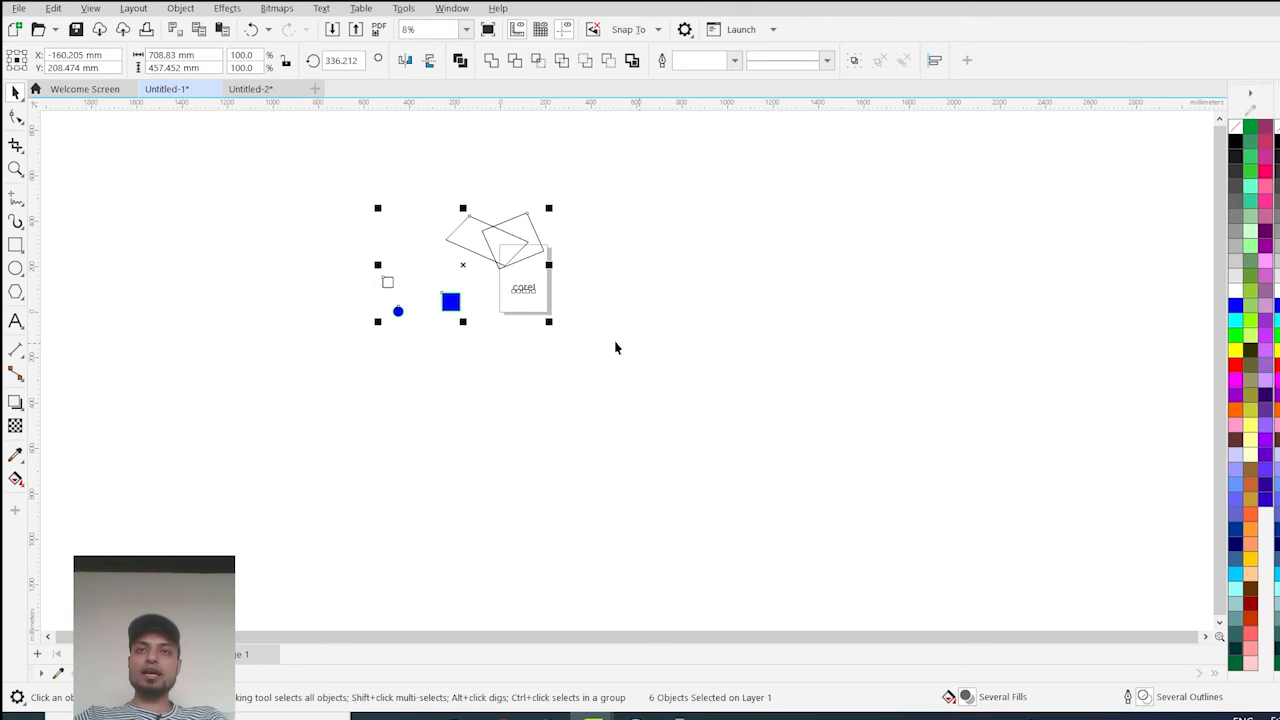
{"action": "left_click", "coordinate": [550, 255]}
{"action": "scroll", "coordinate": [541, 260], "scroll_direction": "up", "scroll_amount": 2}
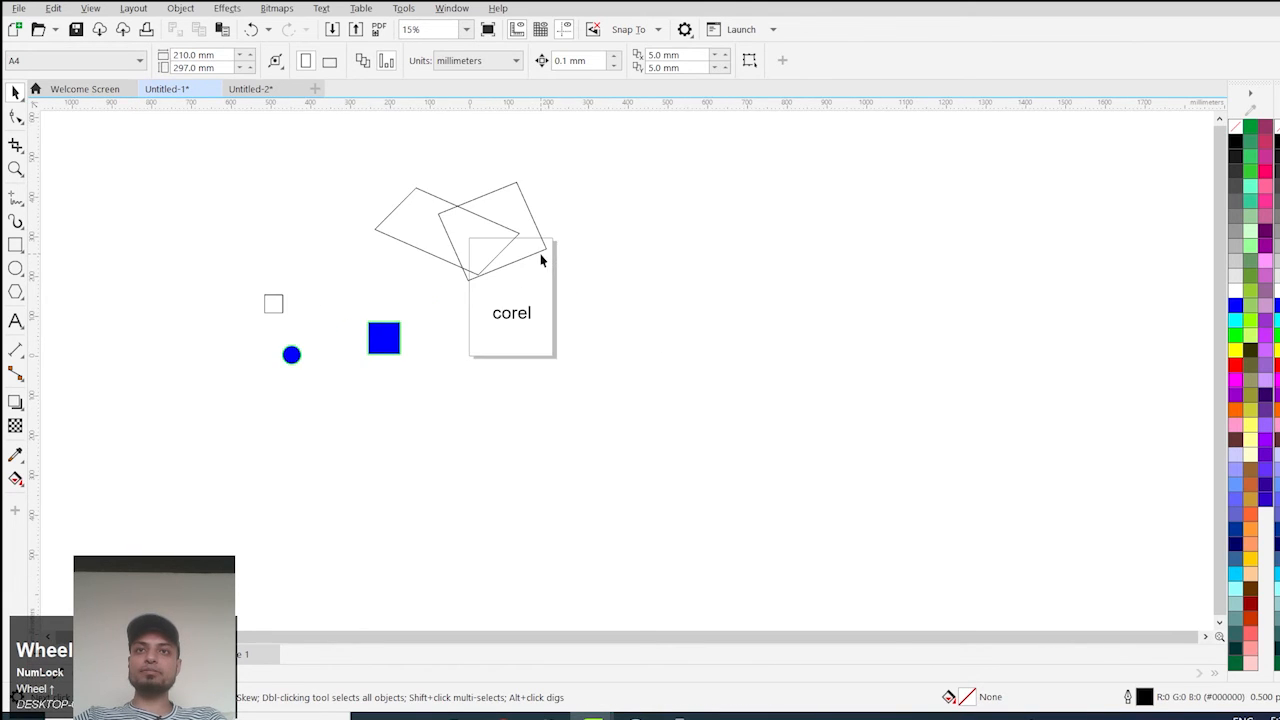
{"action": "scroll", "coordinate": [541, 260], "scroll_direction": "up", "scroll_amount": 1}
{"action": "scroll", "coordinate": [528, 266], "scroll_direction": "up", "scroll_amount": 1}
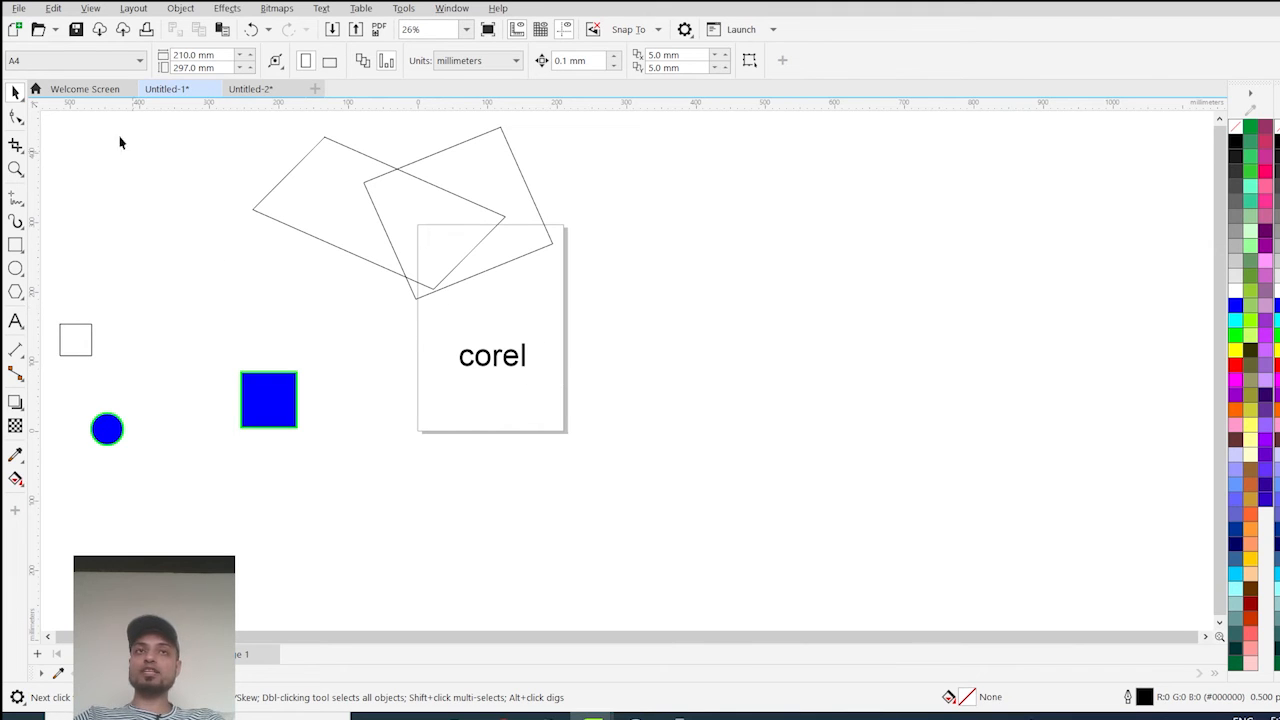
Step: Open Find and Replace, review its find and replace modes, and close it without searching
{"action": "left_click", "coordinate": [53, 8]}
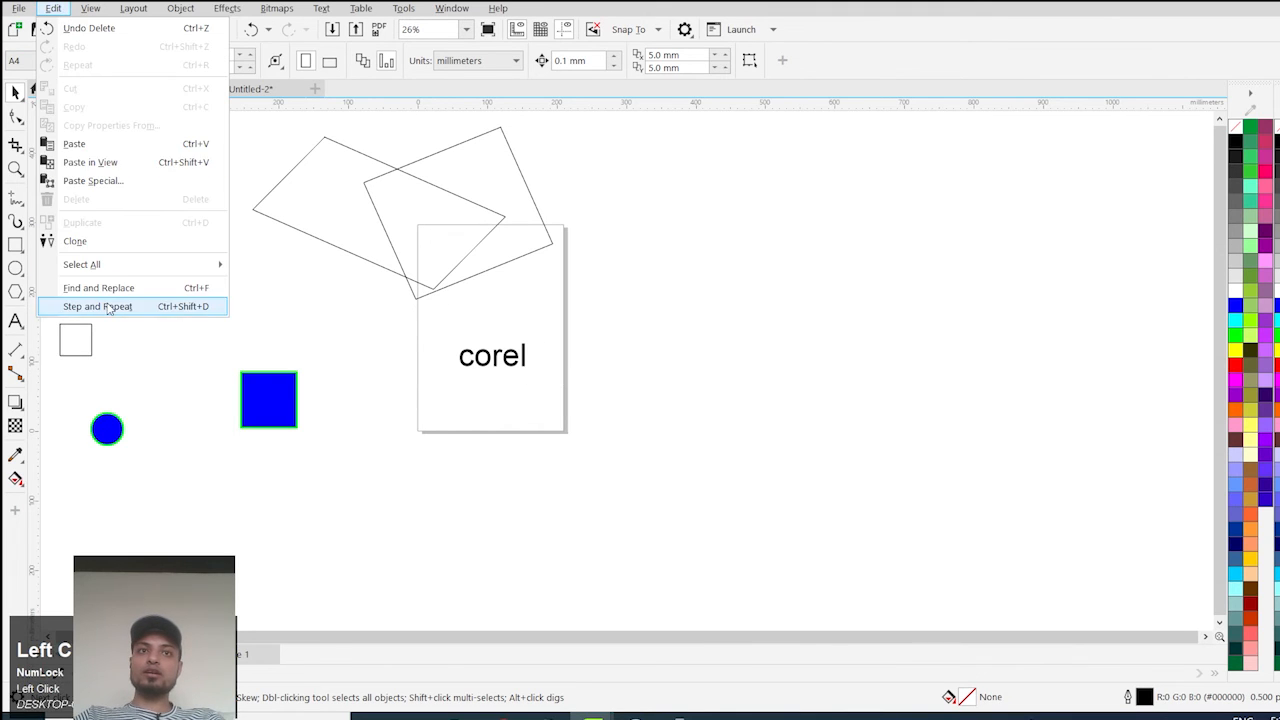
{"action": "left_click", "coordinate": [109, 290]}
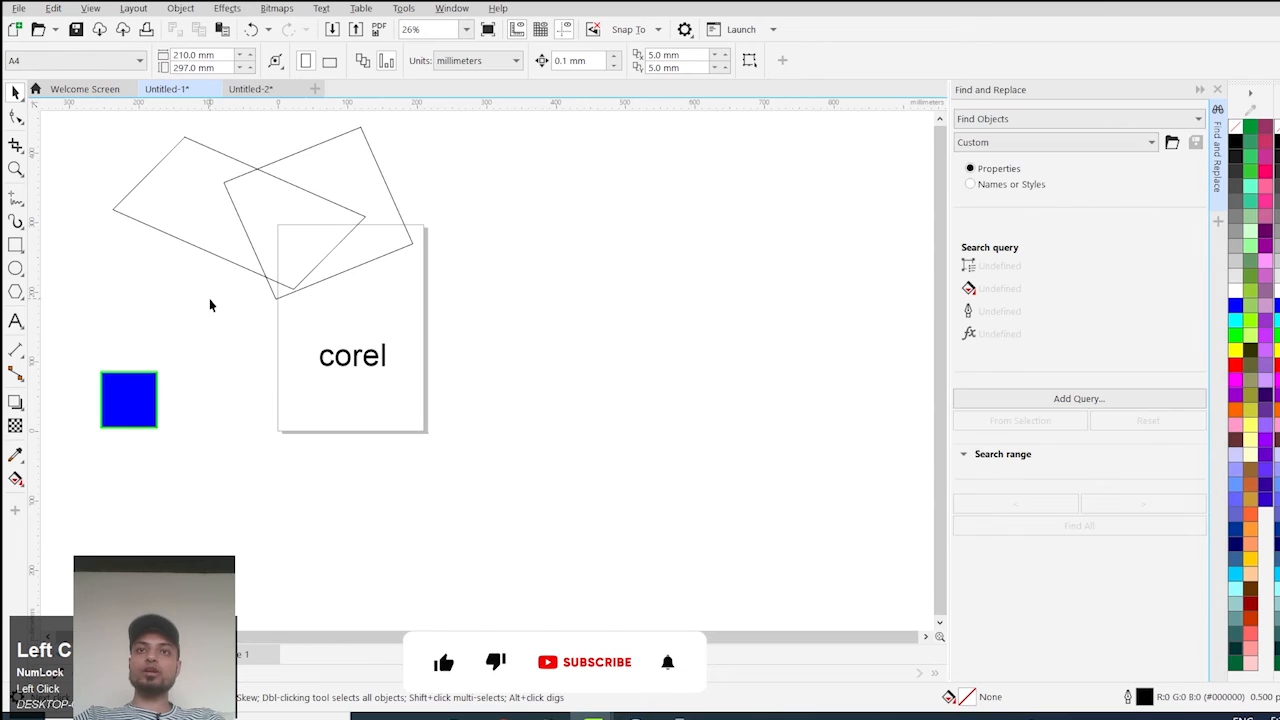
{"action": "left_click", "coordinate": [1024, 119]}
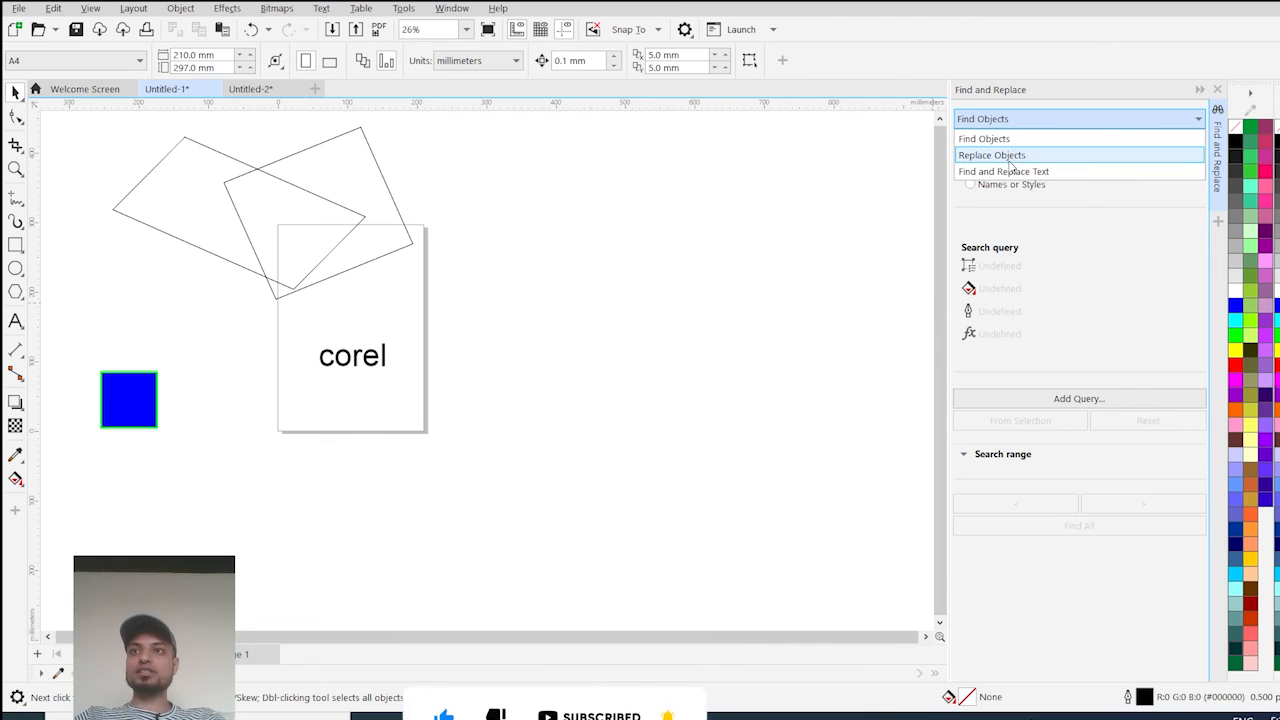
{"action": "left_click", "coordinate": [1066, 216]}
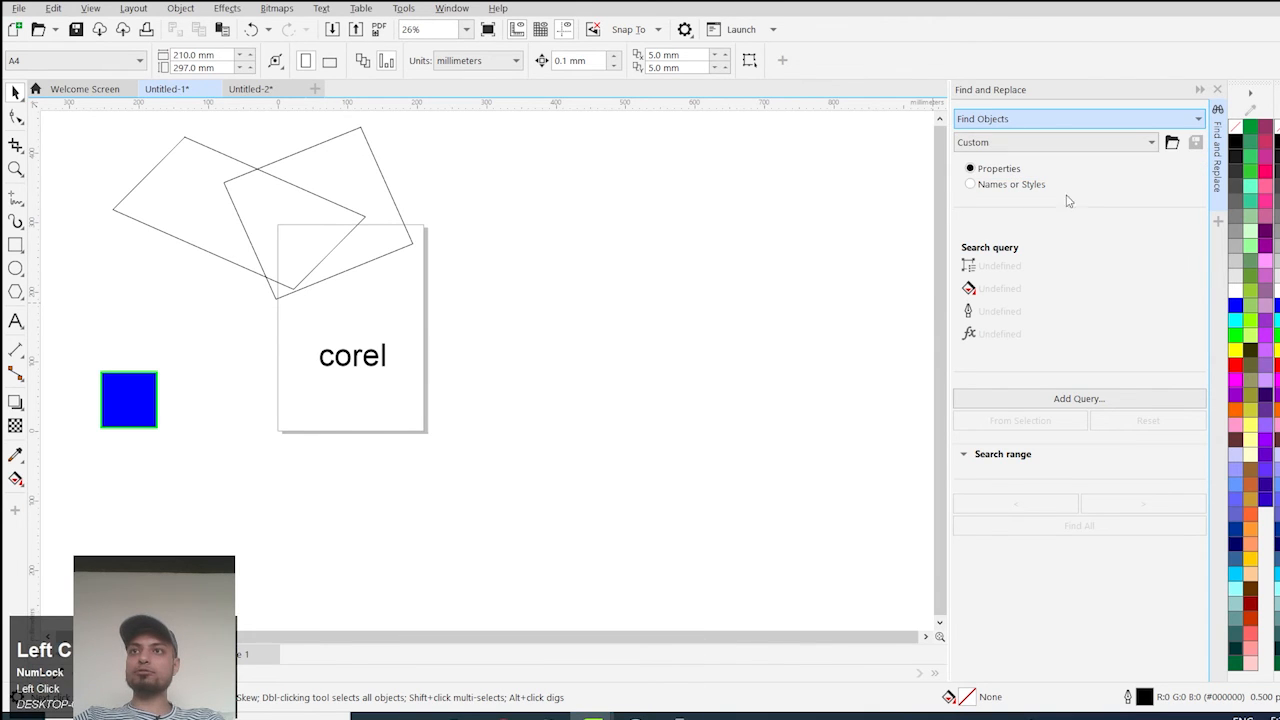
{"action": "left_click", "coordinate": [1218, 91]}
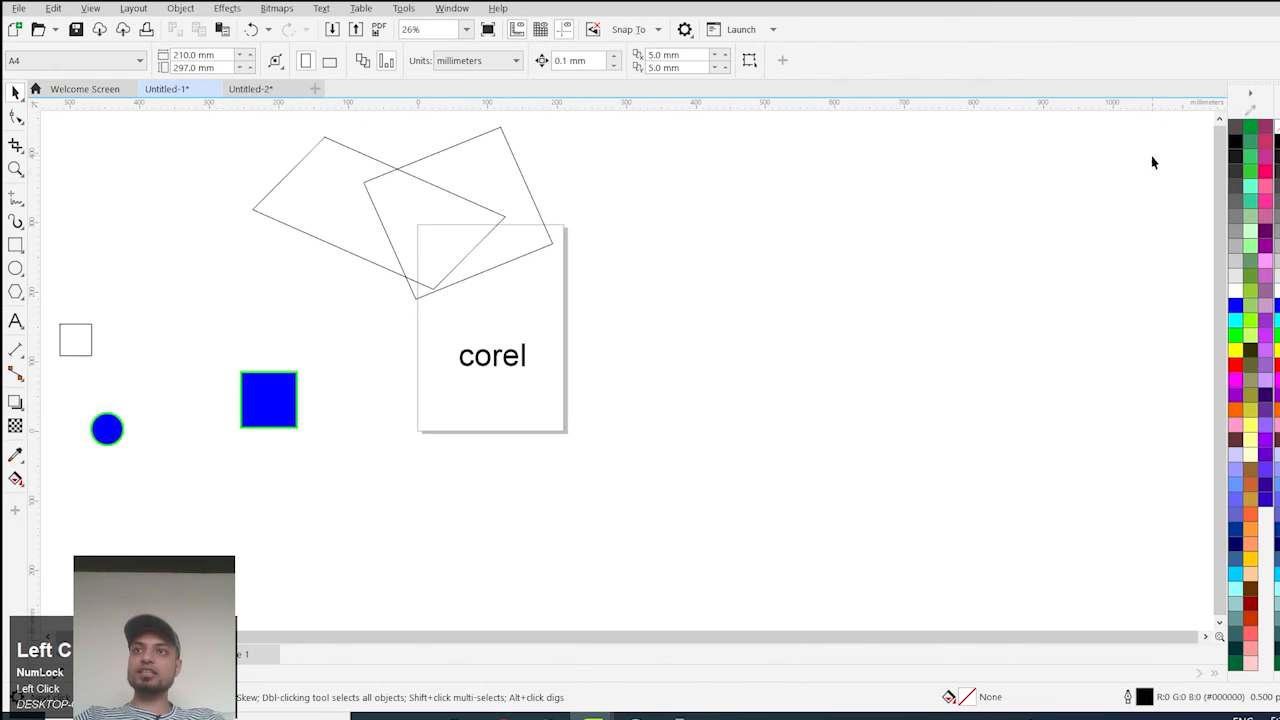
{"action": "scroll", "coordinate": [1062, 225], "scroll_direction": "down", "scroll_amount": 1}
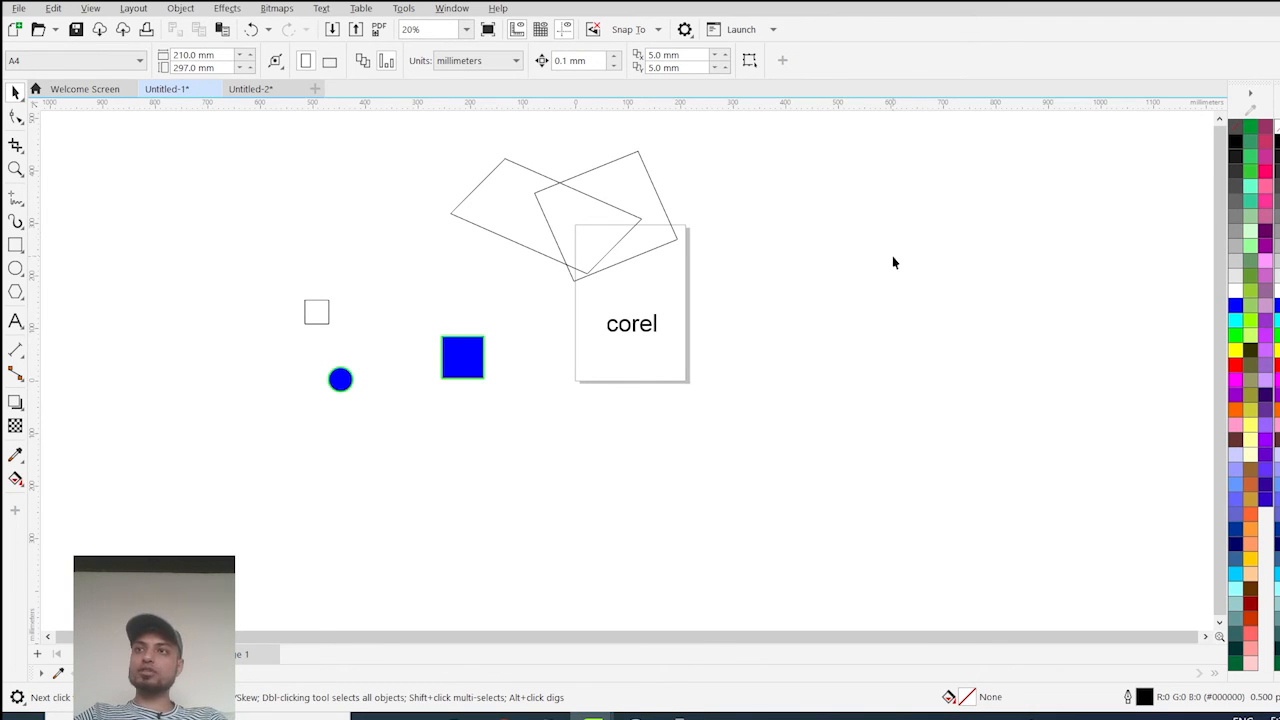
Step: Open Step and Repeat and delete every ray of the yellow sunburst except the lowest one on the left
{"action": "left_click", "coordinate": [53, 8]}
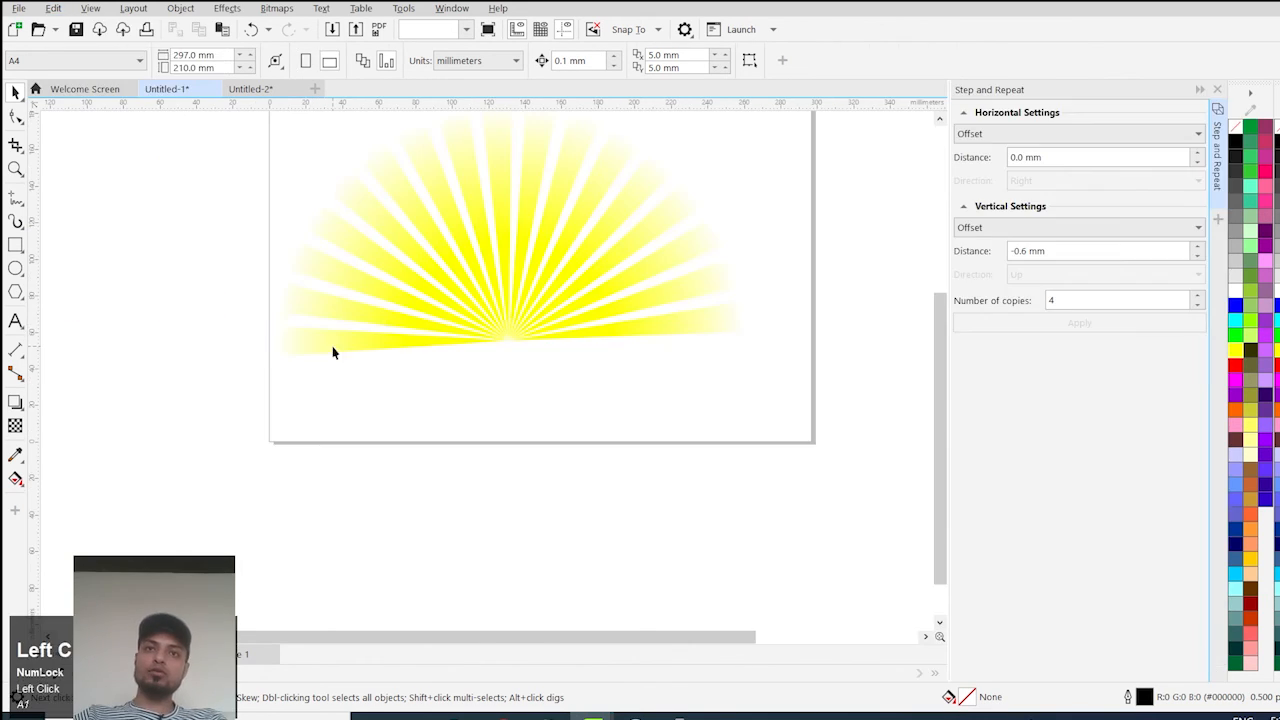
{"action": "left_click", "coordinate": [337, 350]}
{"action": "left_click_drag", "start_coordinate": [823, 373], "coordinate": [57, 125]}
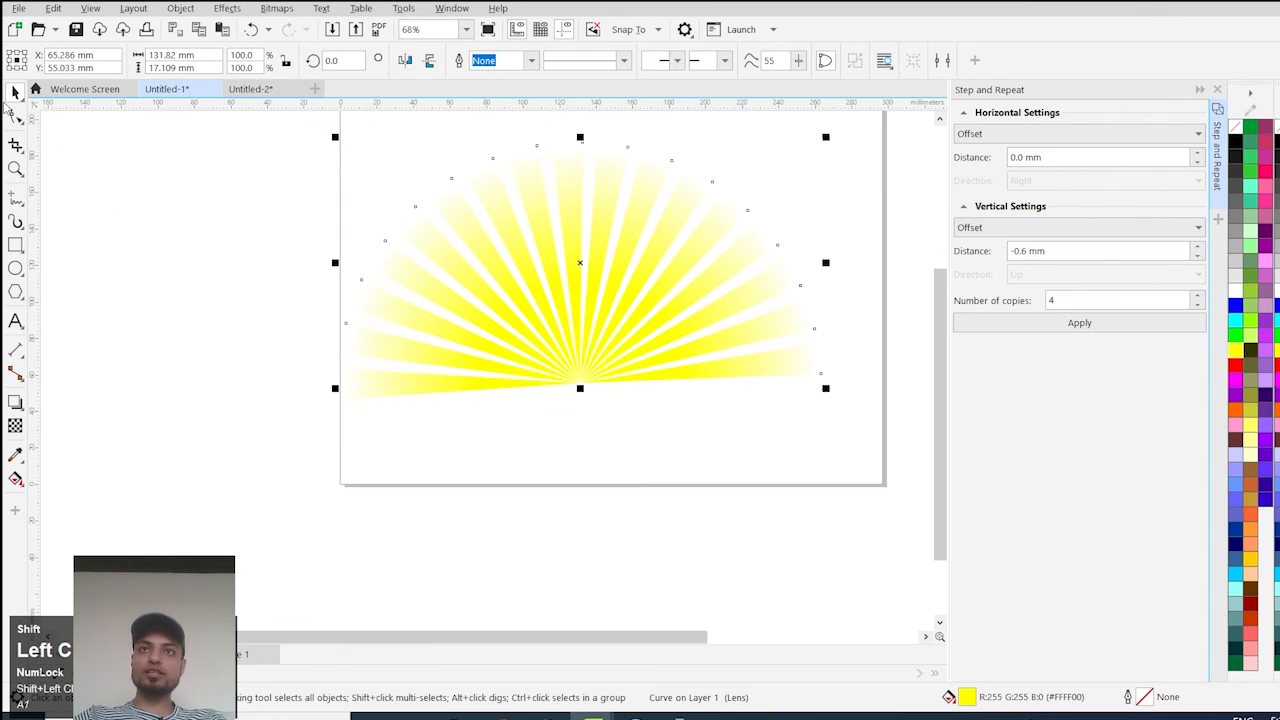
{"action": "key", "text": "Delete"}
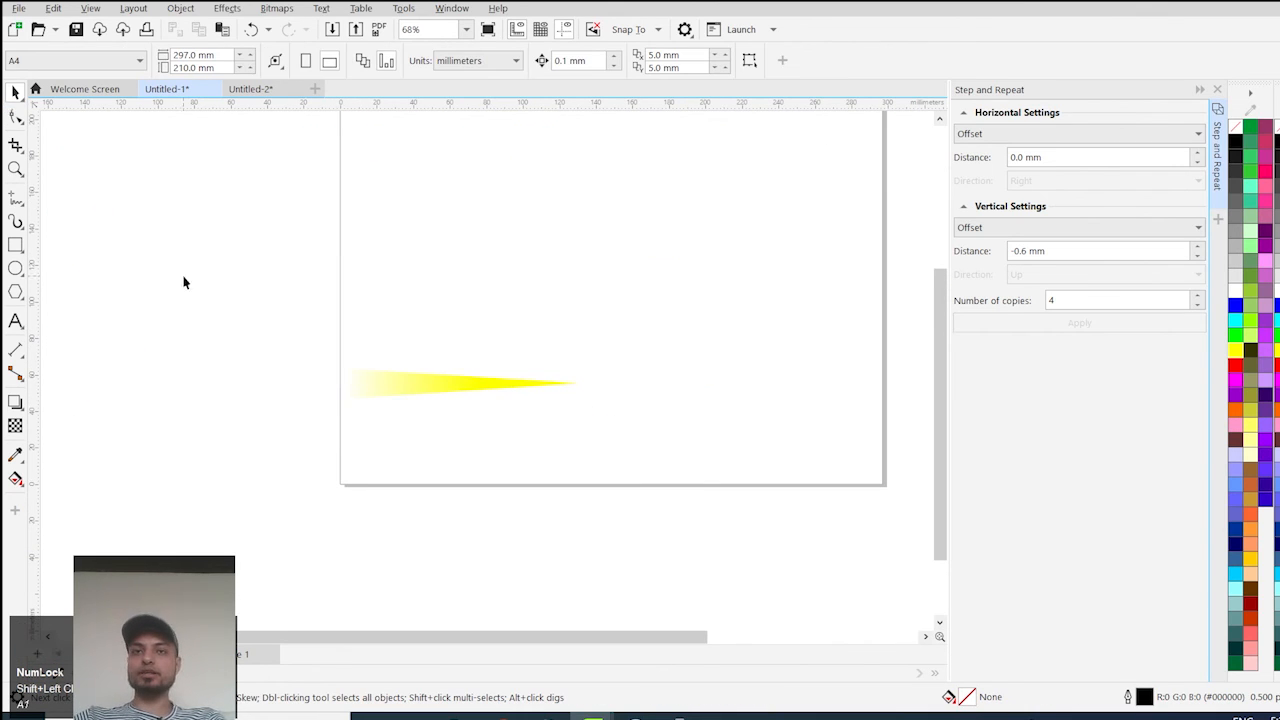
Step: Draw a rectangle about 18 × 20 mm below the guideline, near the page's lower-left corner
{"action": "left_click", "coordinate": [401, 386]}
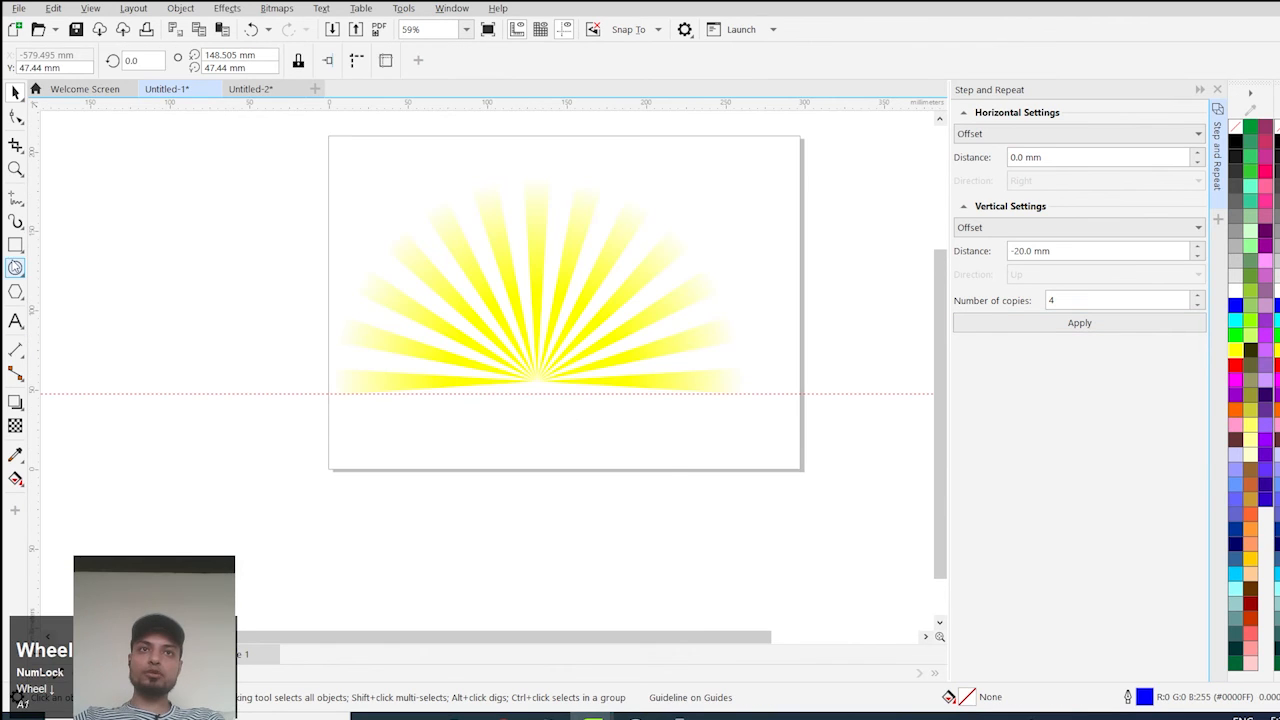
{"action": "left_click", "coordinate": [15, 245]}
{"action": "left_click_drag", "start_coordinate": [337, 418], "coordinate": [377, 460]}
{"action": "left_click", "coordinate": [15, 92]}
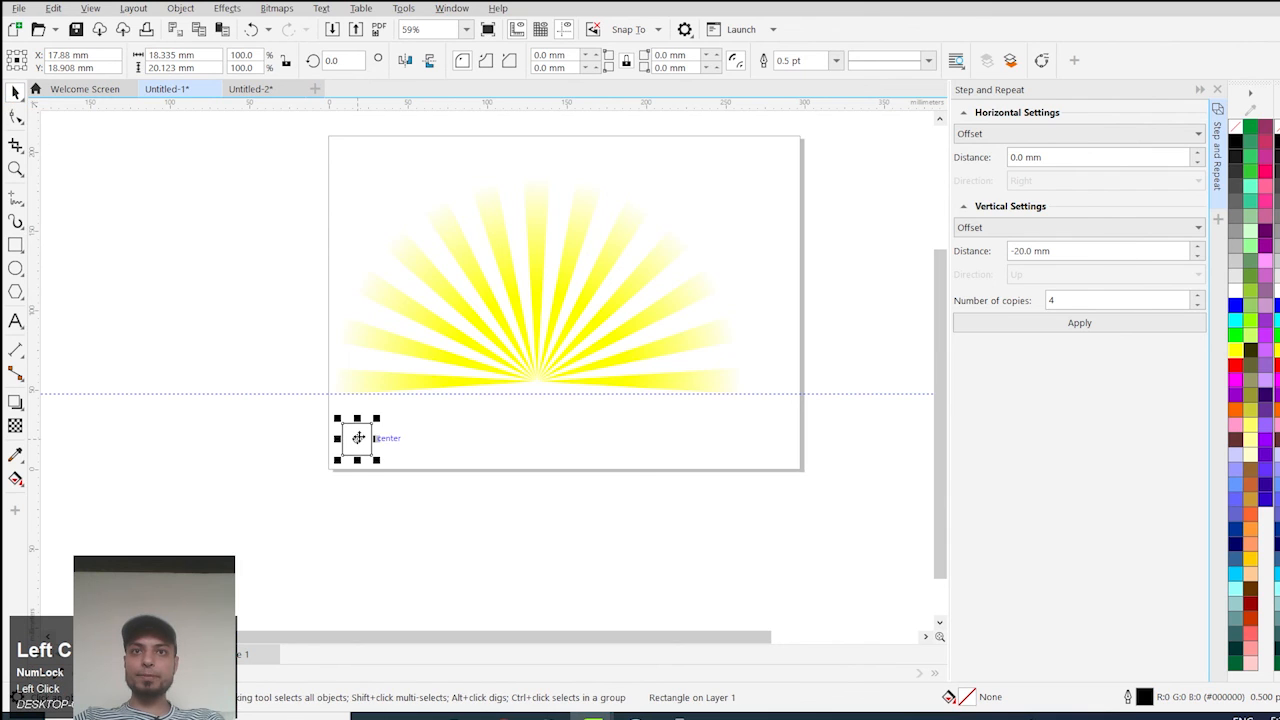
Step: Try to shift the small rectangle to the right, and undo the move
{"action": "scroll", "coordinate": [229, 436], "scroll_direction": "up", "scroll_amount": 1}
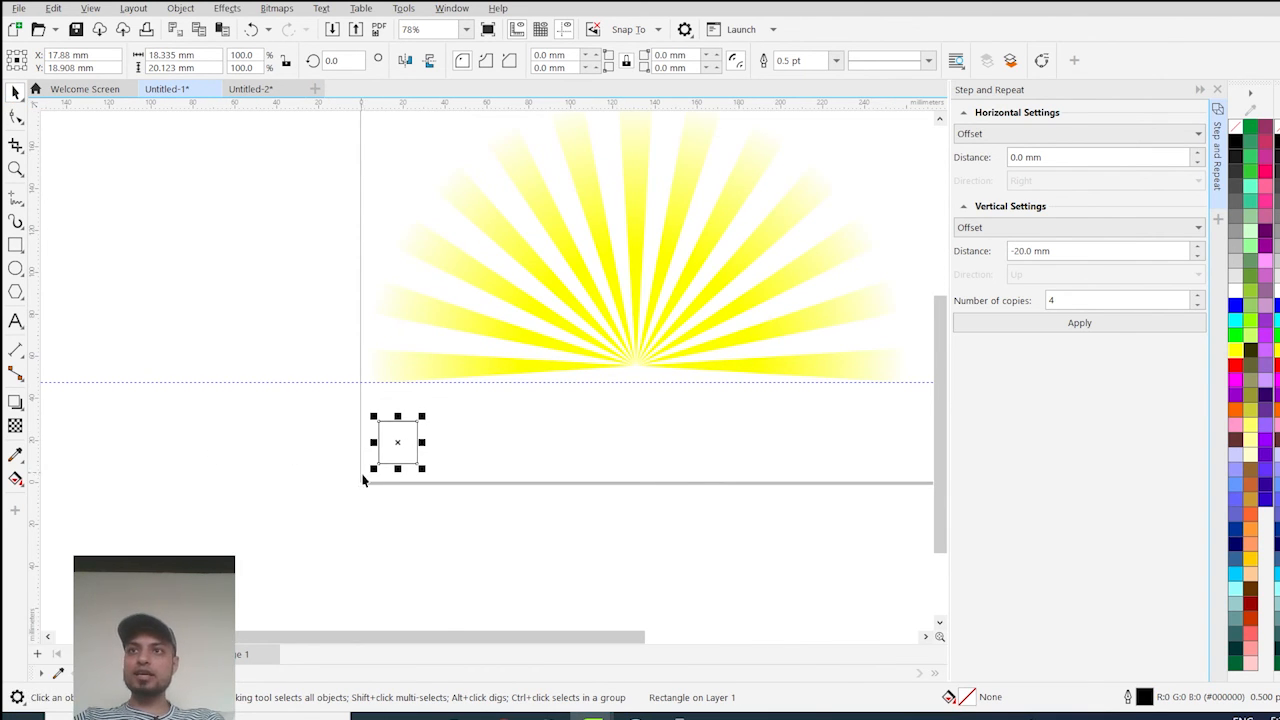
{"action": "scroll", "coordinate": [370, 477], "scroll_direction": "up", "scroll_amount": 1}
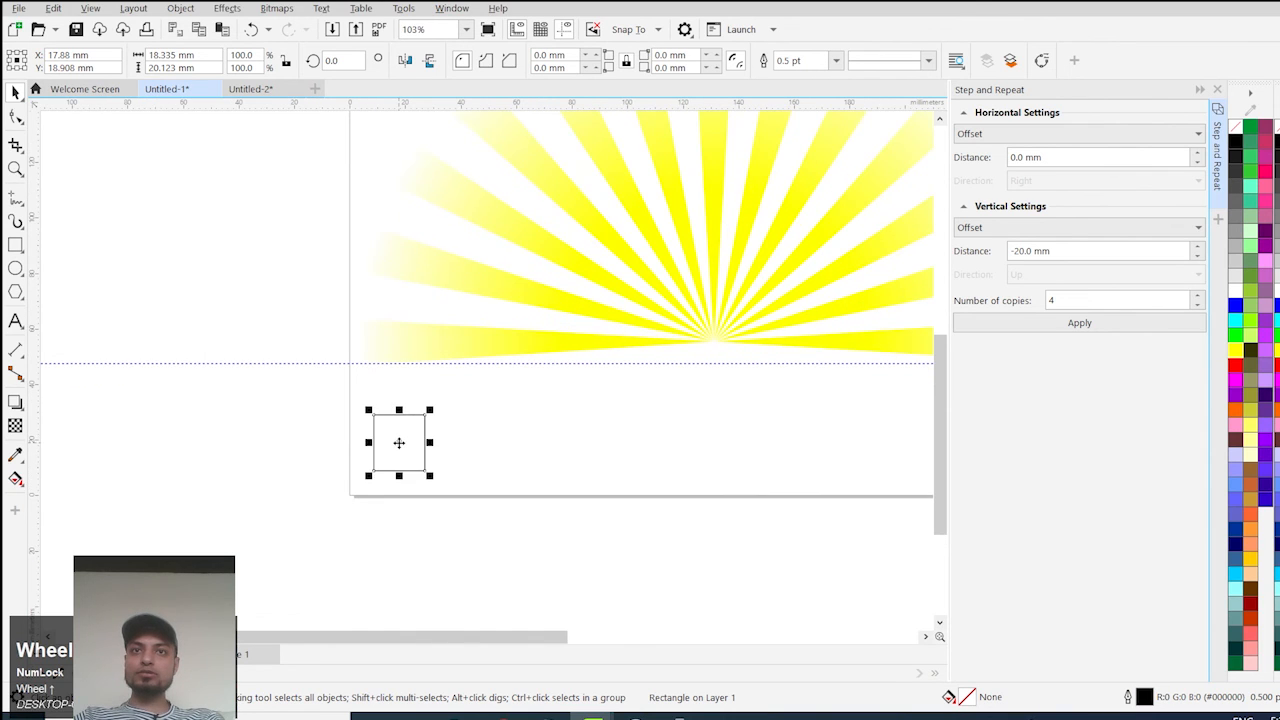
{"action": "left_click_drag", "start_coordinate": [400, 445], "coordinate": [491, 449]}
{"action": "key", "text": "ctrl+z"}
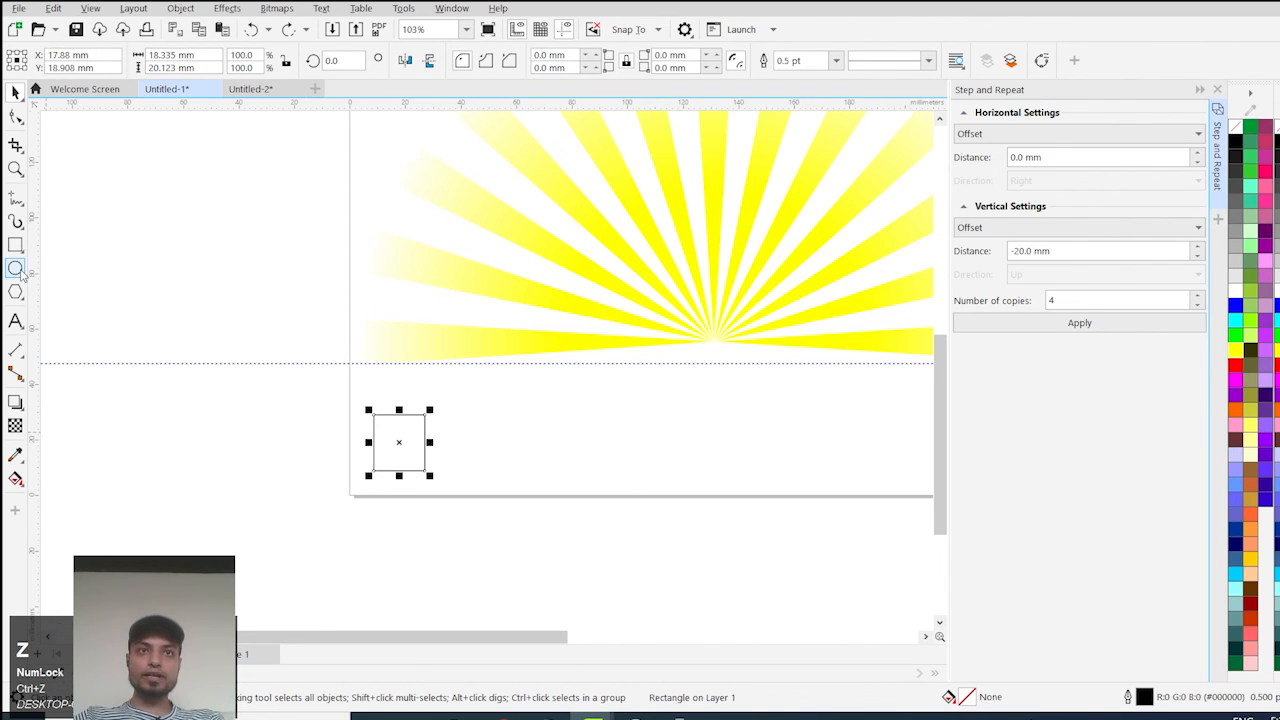
Step: Draw a second, smaller rectangle beside the first one and set its width to 10 mm
{"action": "left_click", "coordinate": [15, 244]}
{"action": "left_click_drag", "start_coordinate": [425, 425], "coordinate": [490, 465]}
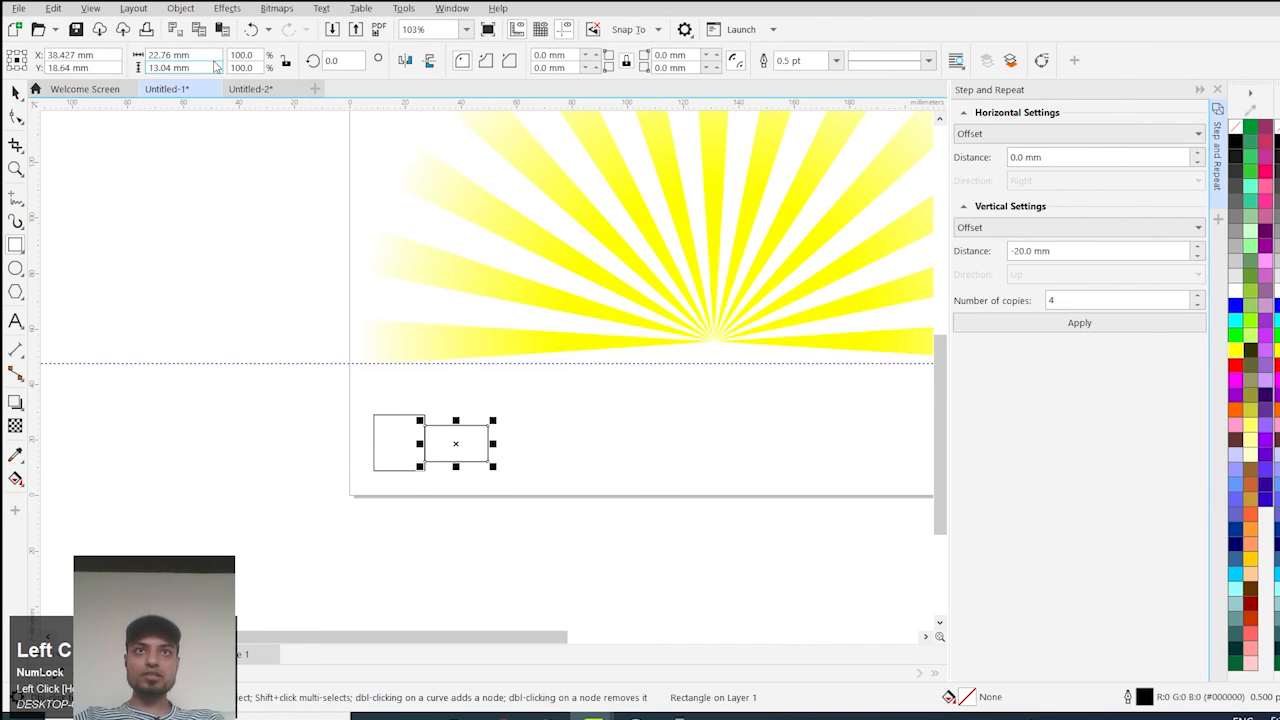
{"action": "left_click", "coordinate": [180, 55]}
{"action": "type", "text": "10"}
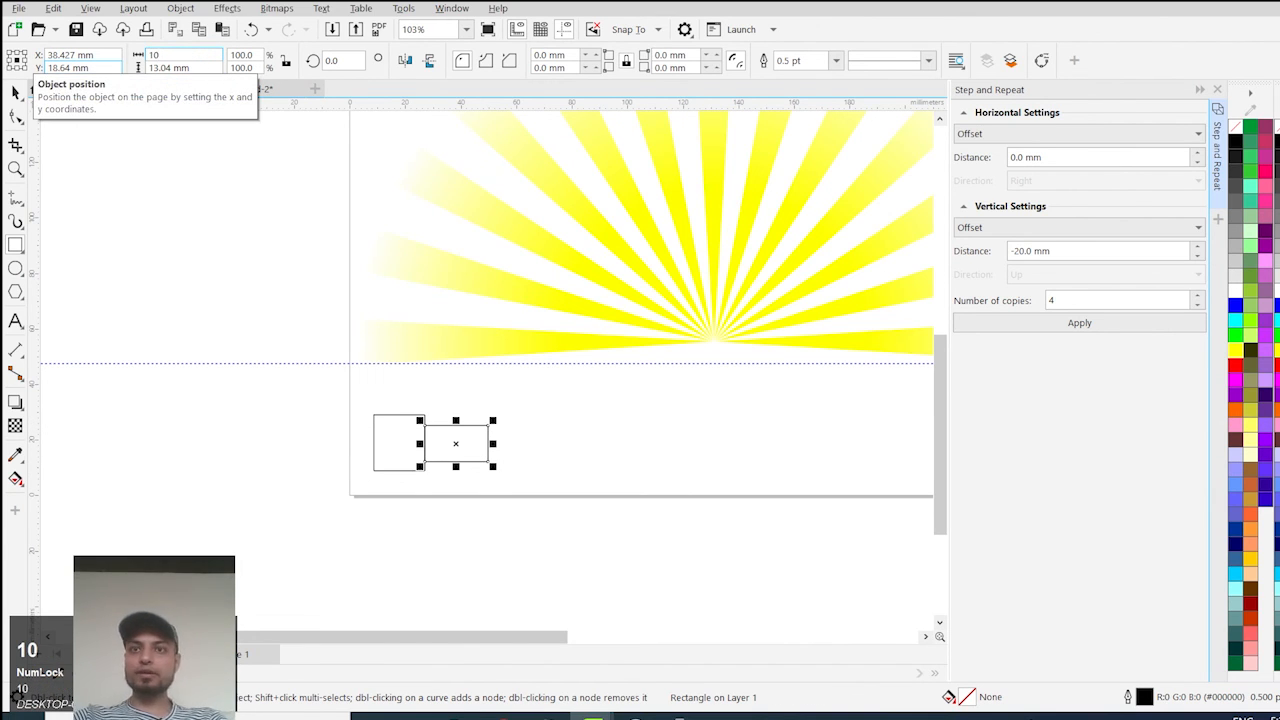
{"action": "key", "text": "Return"}
{"action": "left_click", "coordinate": [15, 92]}
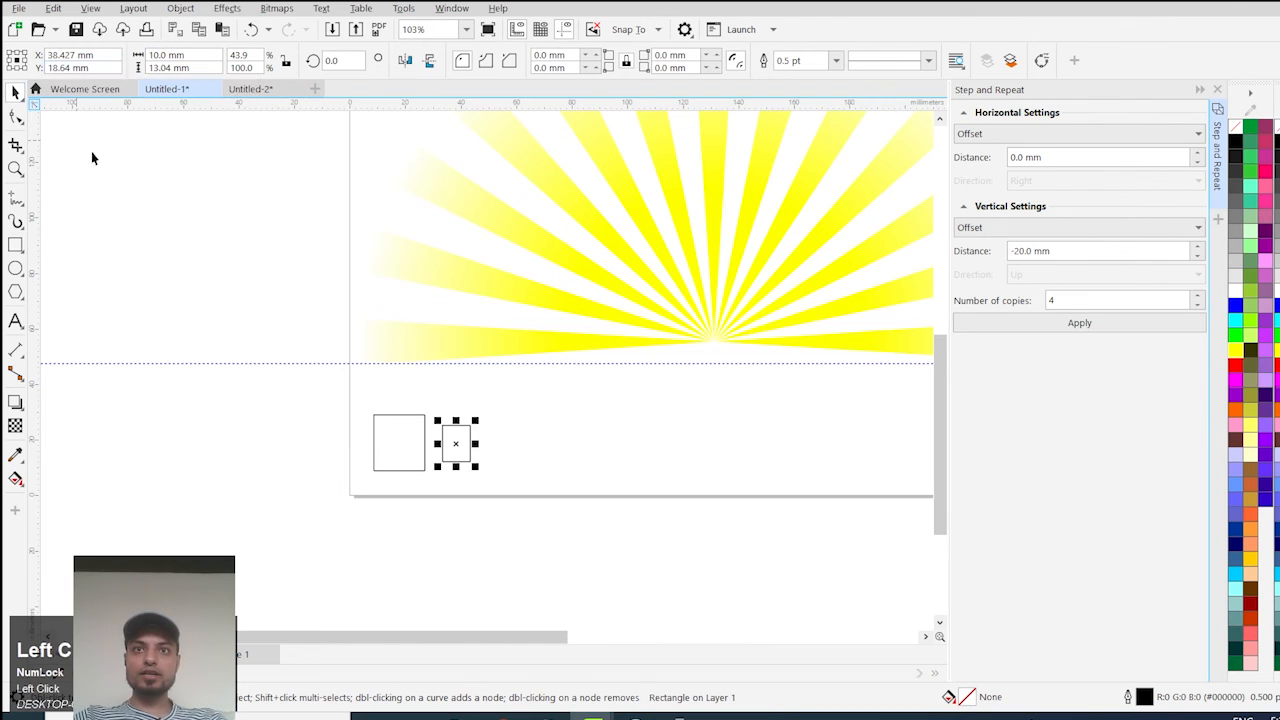
Step: Snap the 10 mm wide rectangle to the first rectangle's right edge and place a copy of the first rectangle on its other side
{"action": "scroll", "coordinate": [445, 448], "scroll_direction": "up", "scroll_amount": 3}
{"action": "left_click", "coordinate": [454, 462]}
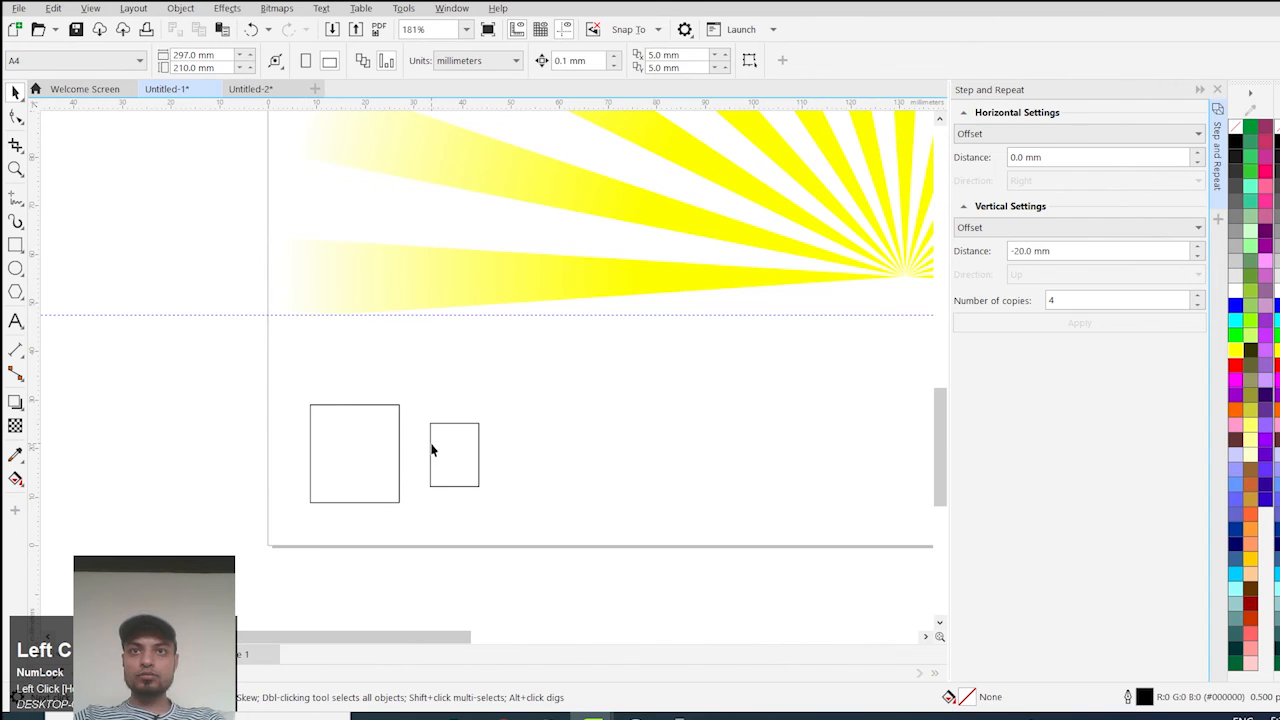
{"action": "left_click_drag", "start_coordinate": [430, 445], "coordinate": [398, 440]}
{"action": "scroll", "coordinate": [781, 361], "scroll_direction": "down", "scroll_amount": 1}
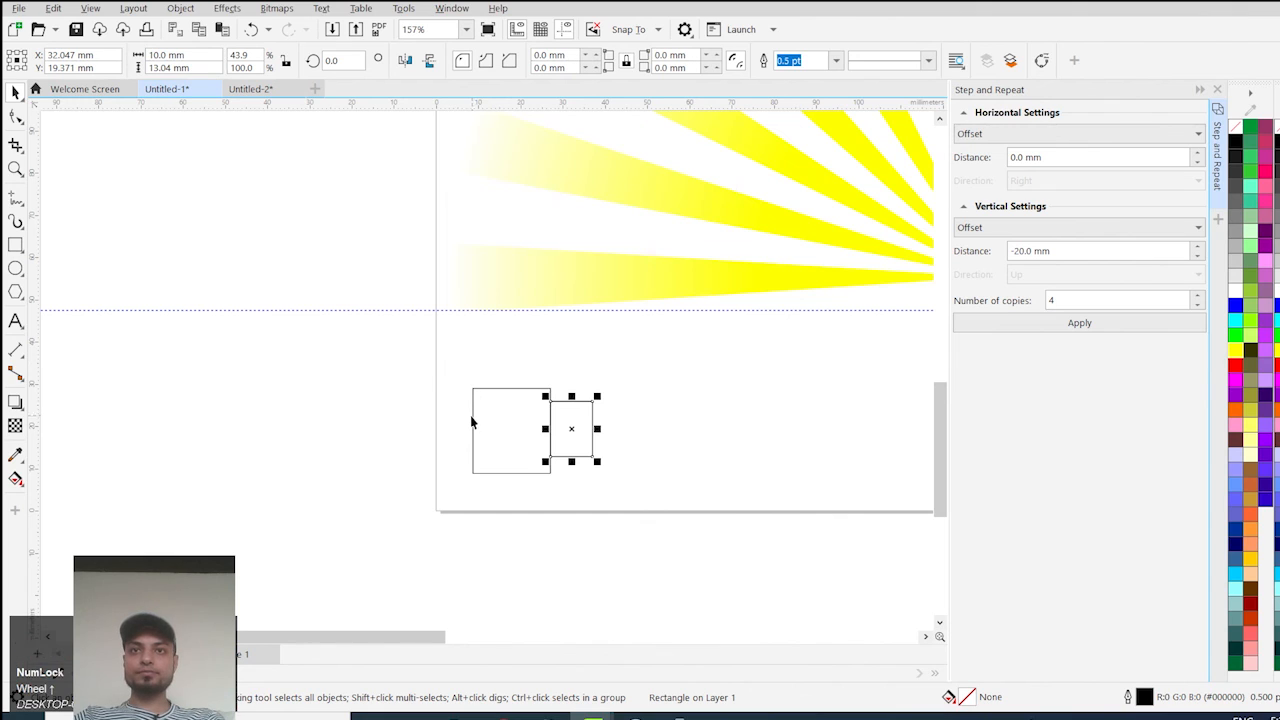
{"action": "left_click_drag", "start_coordinate": [476, 421], "coordinate": [590, 415]}
{"action": "right_click", "coordinate": [590, 415]}
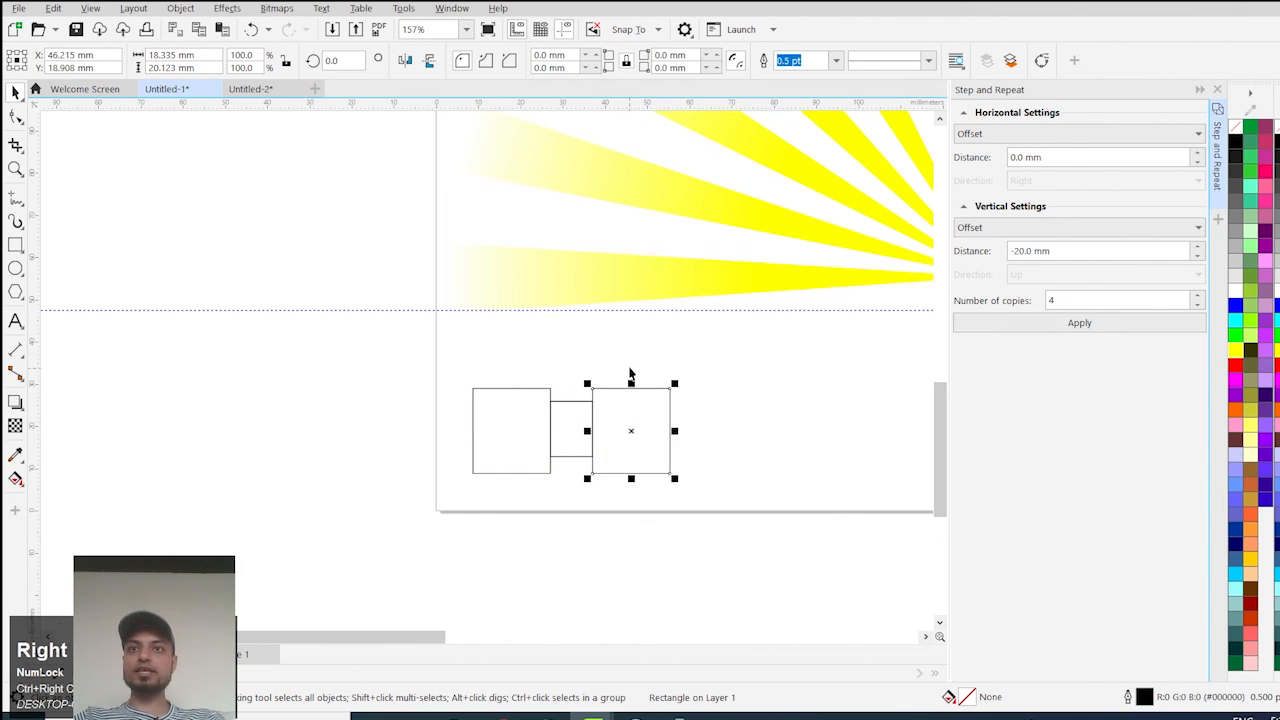
Step: Delete the 10 mm spacer rectangle and the copied rectangle, keeping only the original rectangle
{"action": "scroll", "coordinate": [486, 377], "scroll_direction": "down", "scroll_amount": 2}
{"action": "left_click_drag", "start_coordinate": [662, 356], "coordinate": [501, 488]}
{"action": "key", "text": "Delete"}
Step: Select the remaining rectangle and configure Step and Repeat with a 10 mm horizontal offset, 0 mm vertical offset and 10 copies
{"action": "left_click_drag", "start_coordinate": [558, 372], "coordinate": [446, 477]}
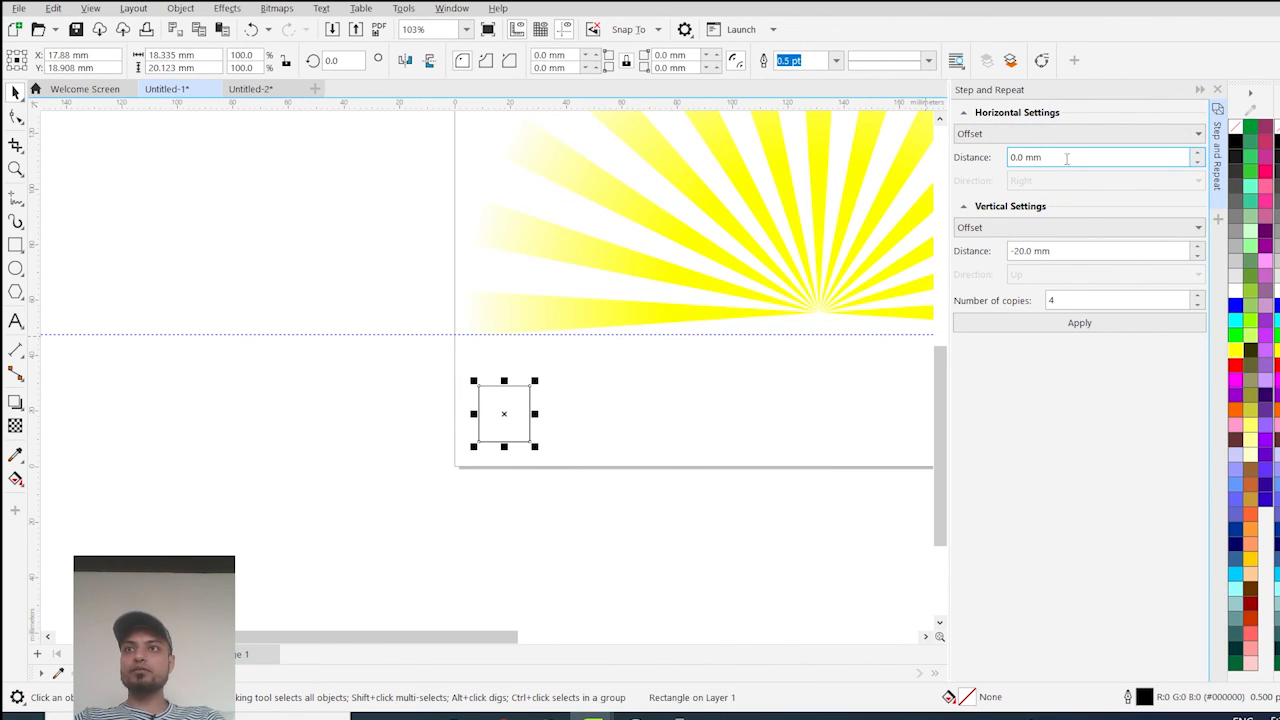
{"action": "left_click", "coordinate": [1050, 251]}
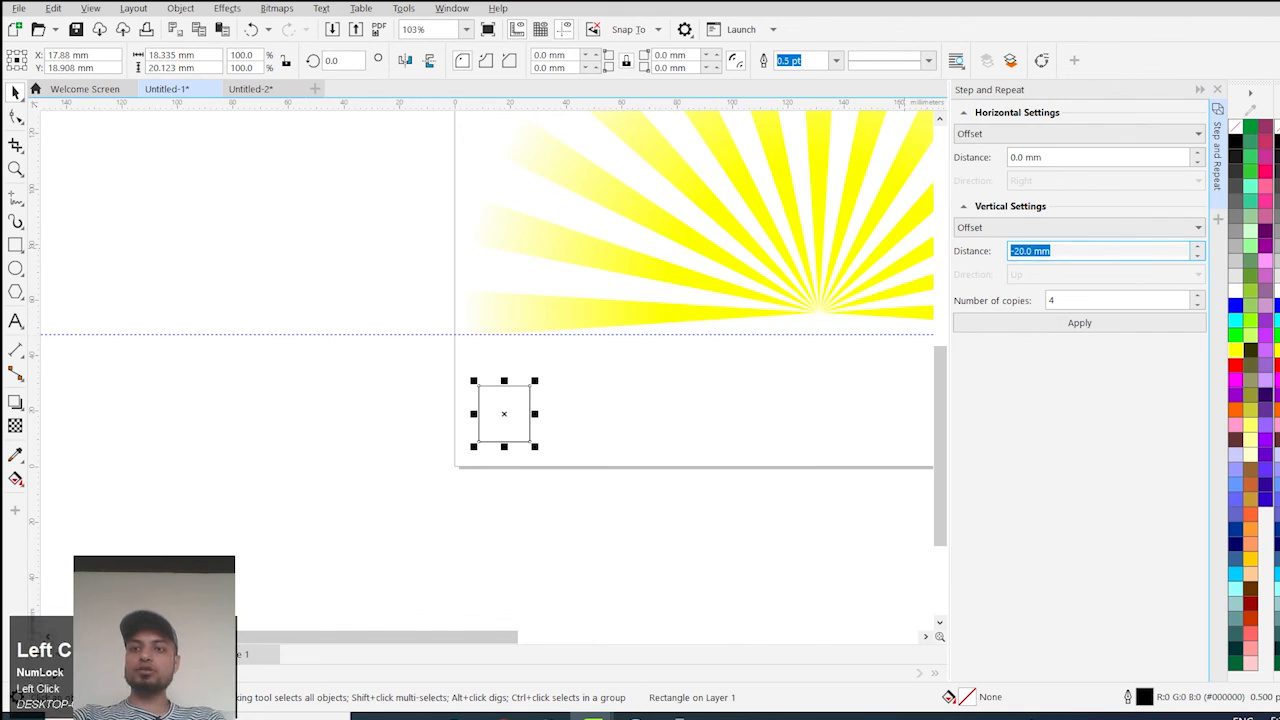
{"action": "type", "text": "o0"}
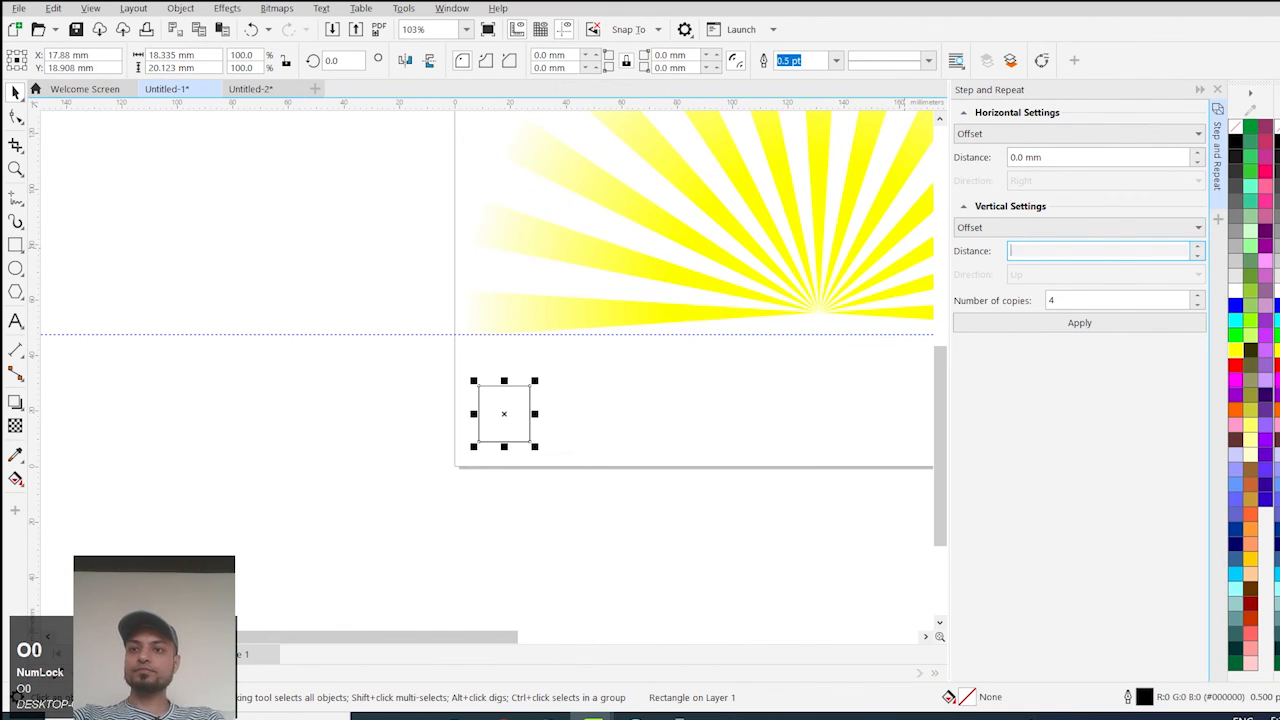
{"action": "type", "text": "0"}
{"action": "left_click", "coordinate": [1028, 157]}
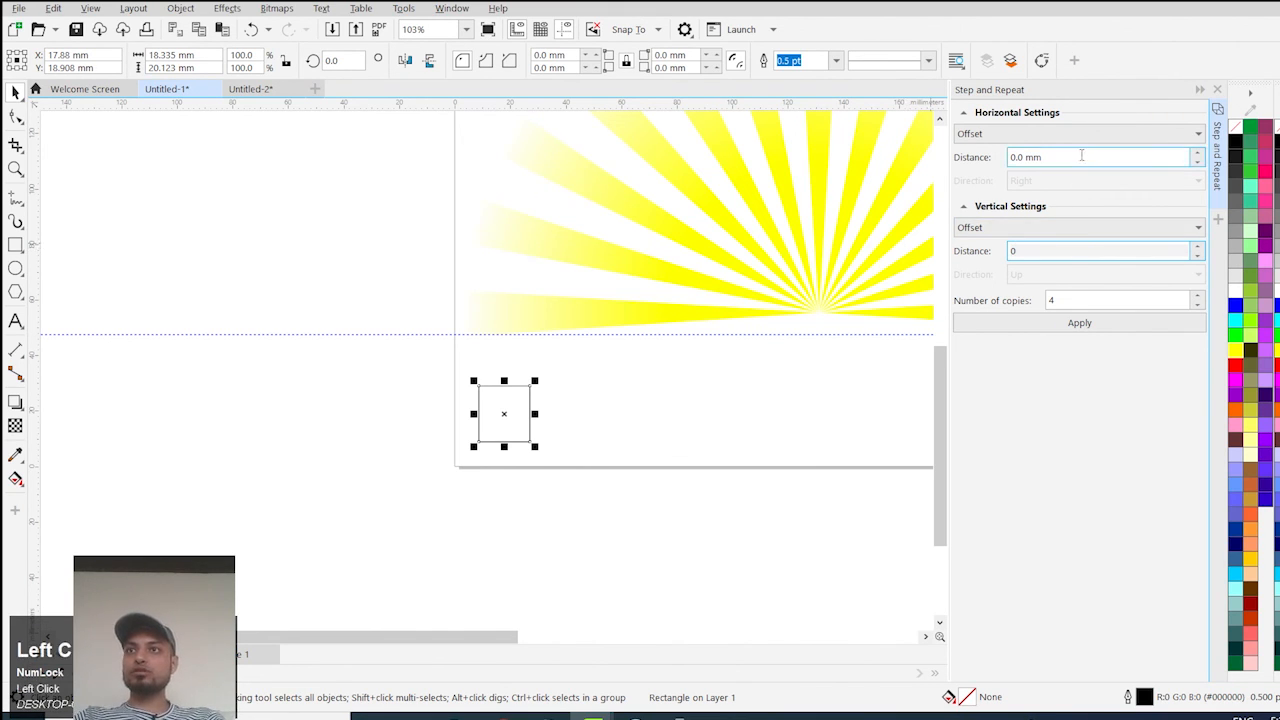
{"action": "type", "text": "10"}
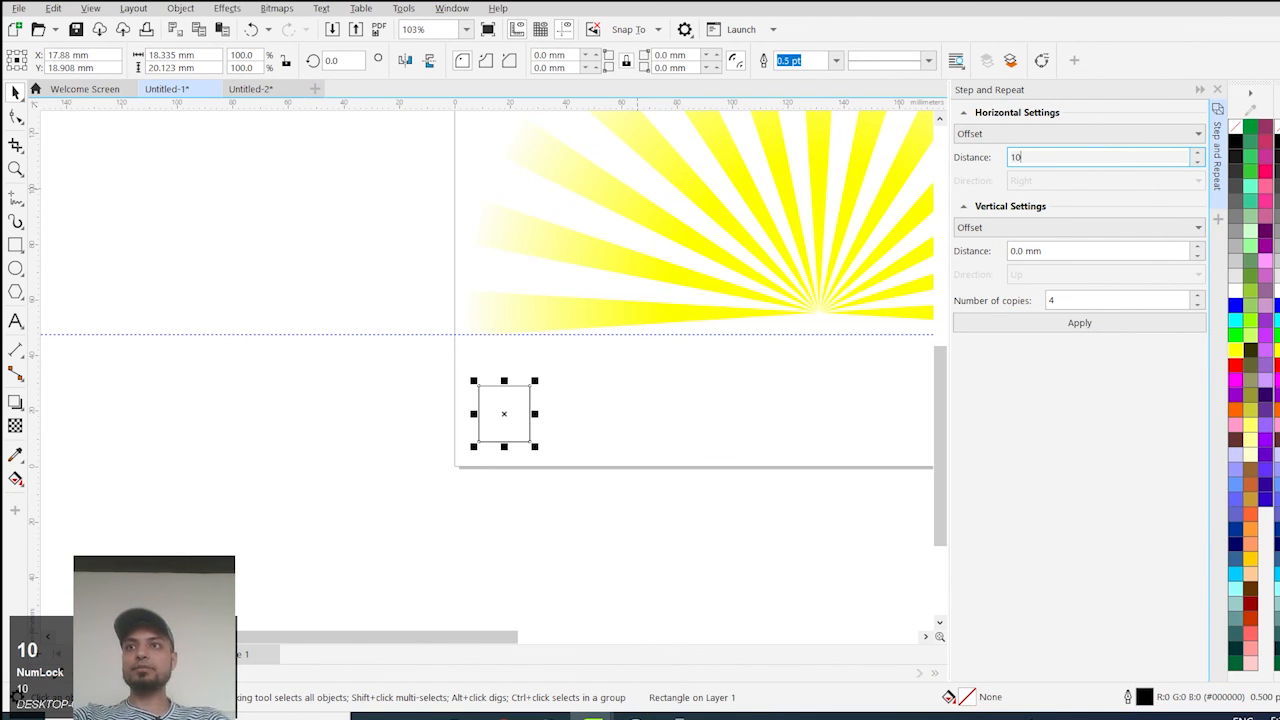
{"action": "left_click", "coordinate": [1085, 300]}
{"action": "type", "text": "10"}
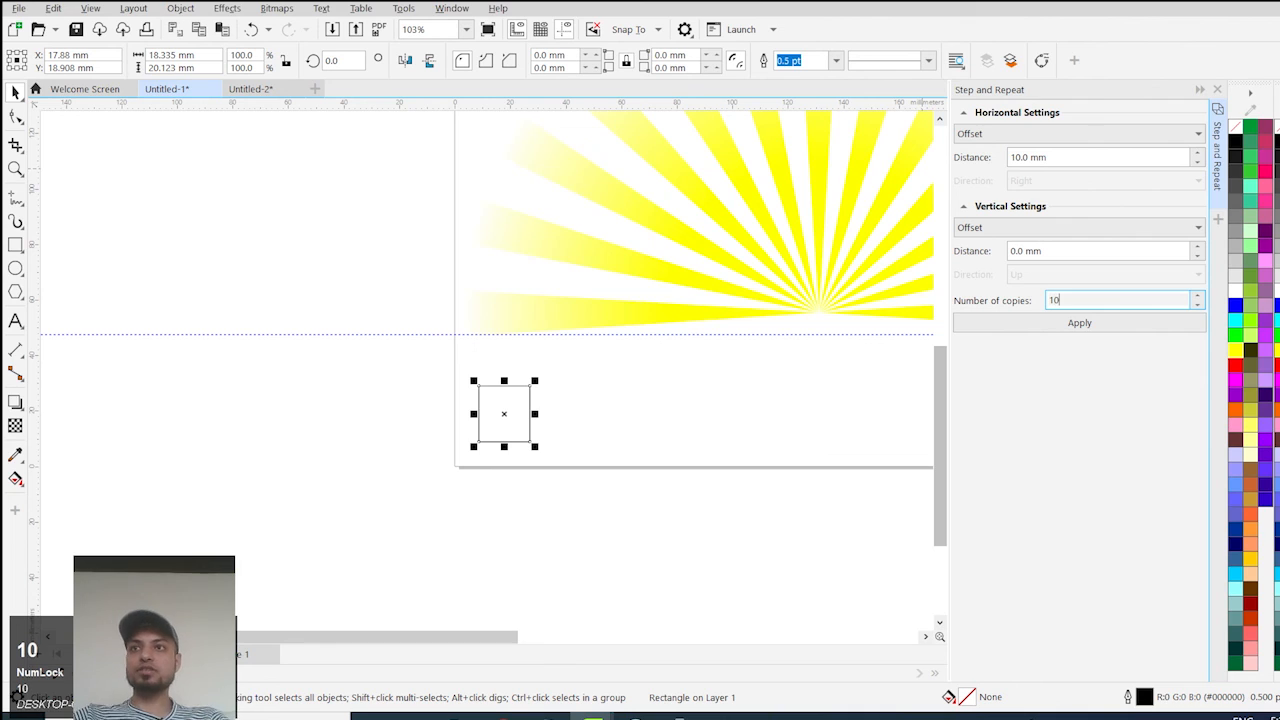
Step: Try the Step and Repeat settings on the rectangle, inspect the spacing of the copies, and undo them
{"action": "left_click", "coordinate": [1074, 330]}
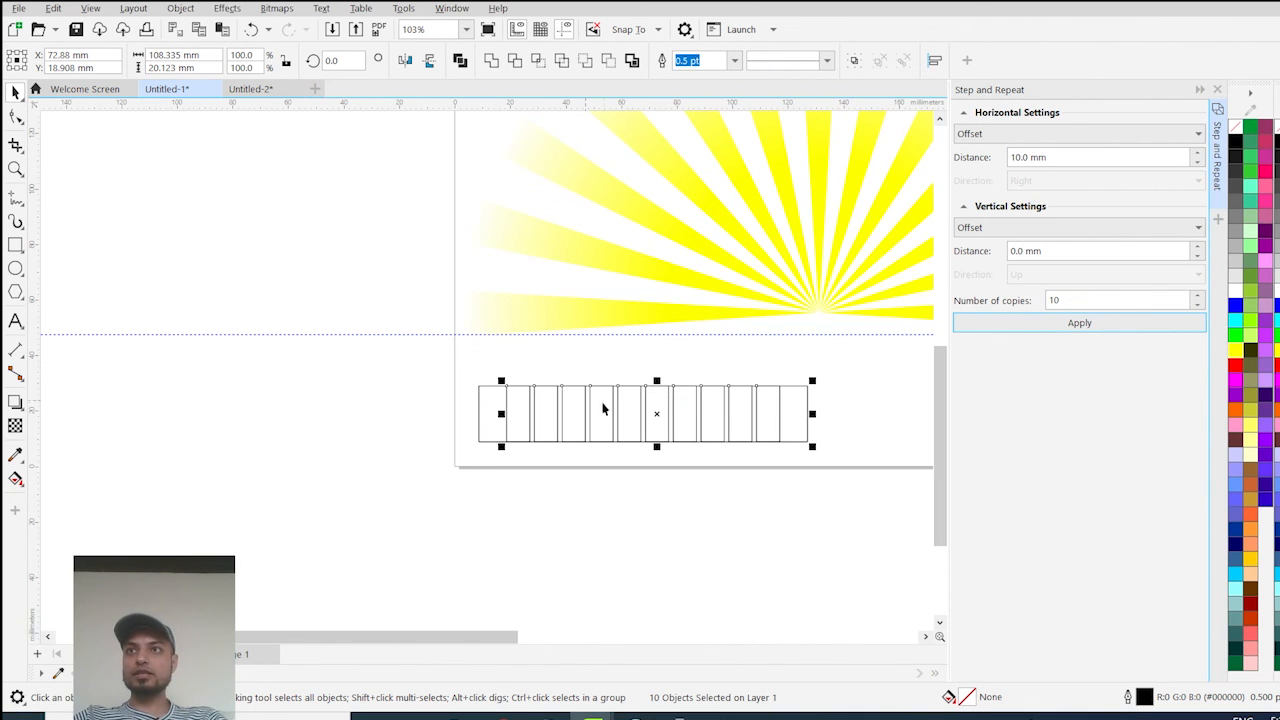
{"action": "scroll", "coordinate": [507, 421], "scroll_direction": "up", "scroll_amount": 2}
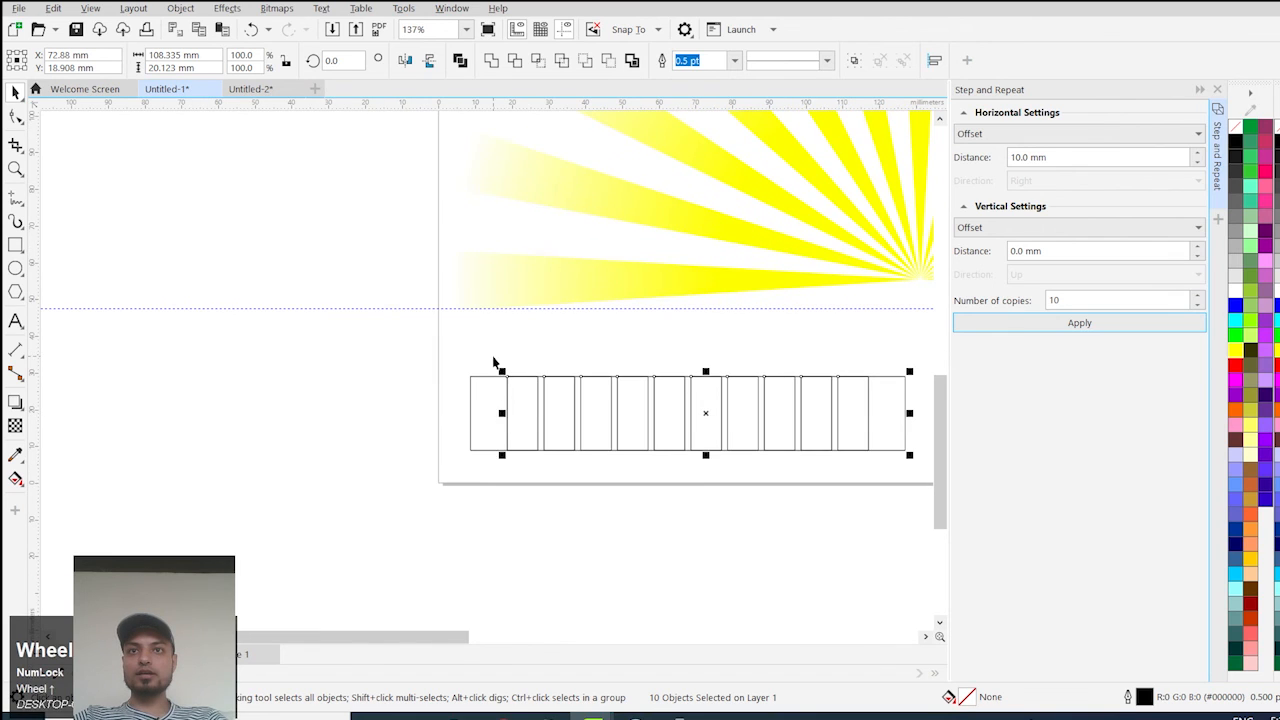
{"action": "left_click_drag", "start_coordinate": [489, 352], "coordinate": [900, 514]}
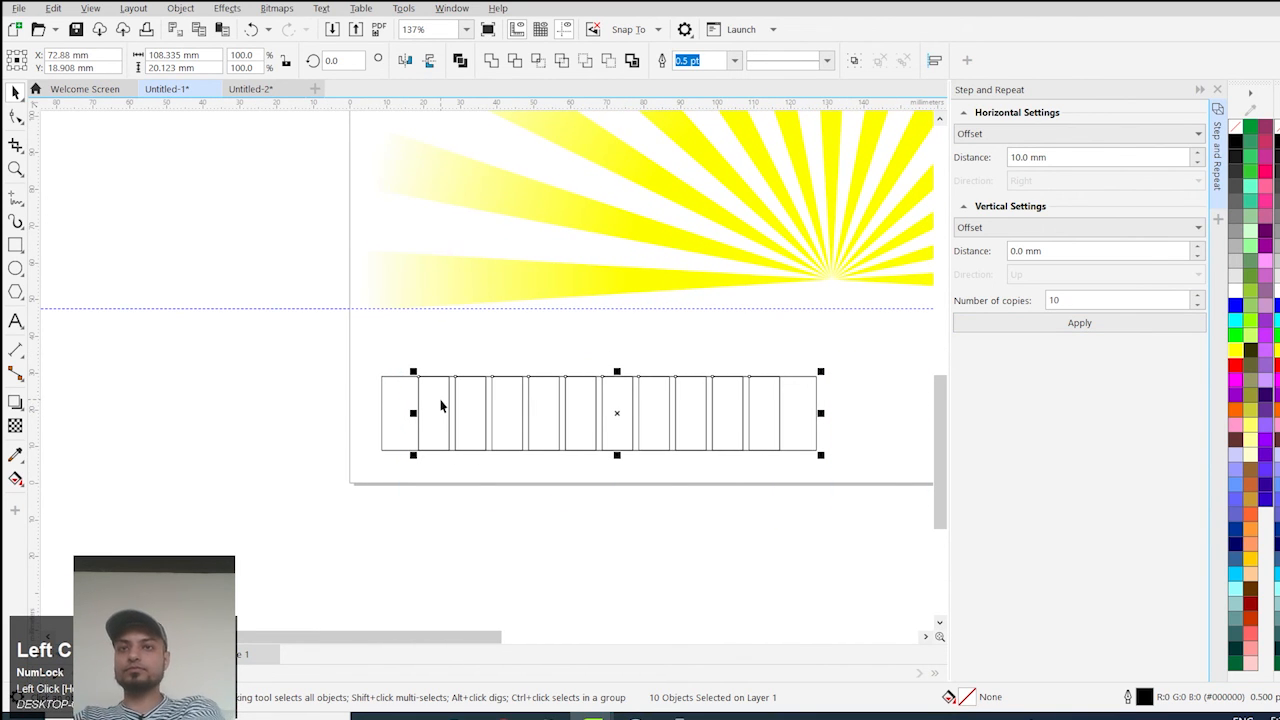
{"action": "key", "text": "ctrl+z"}
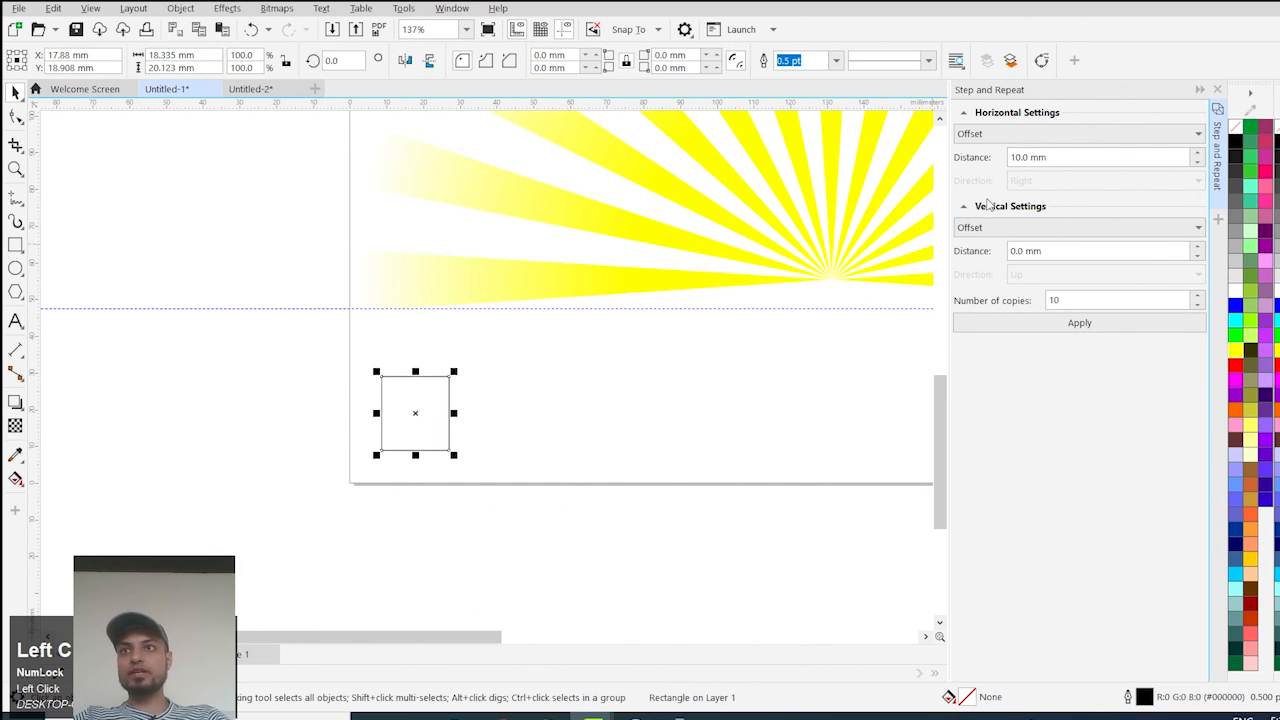
Step: Set the horizontal offset to 30 mm and create the 10 copies of the rectangle
{"action": "left_click", "coordinate": [1065, 157]}
{"action": "double_click", "coordinate": [1065, 157]}
{"action": "type", "text": "30"}
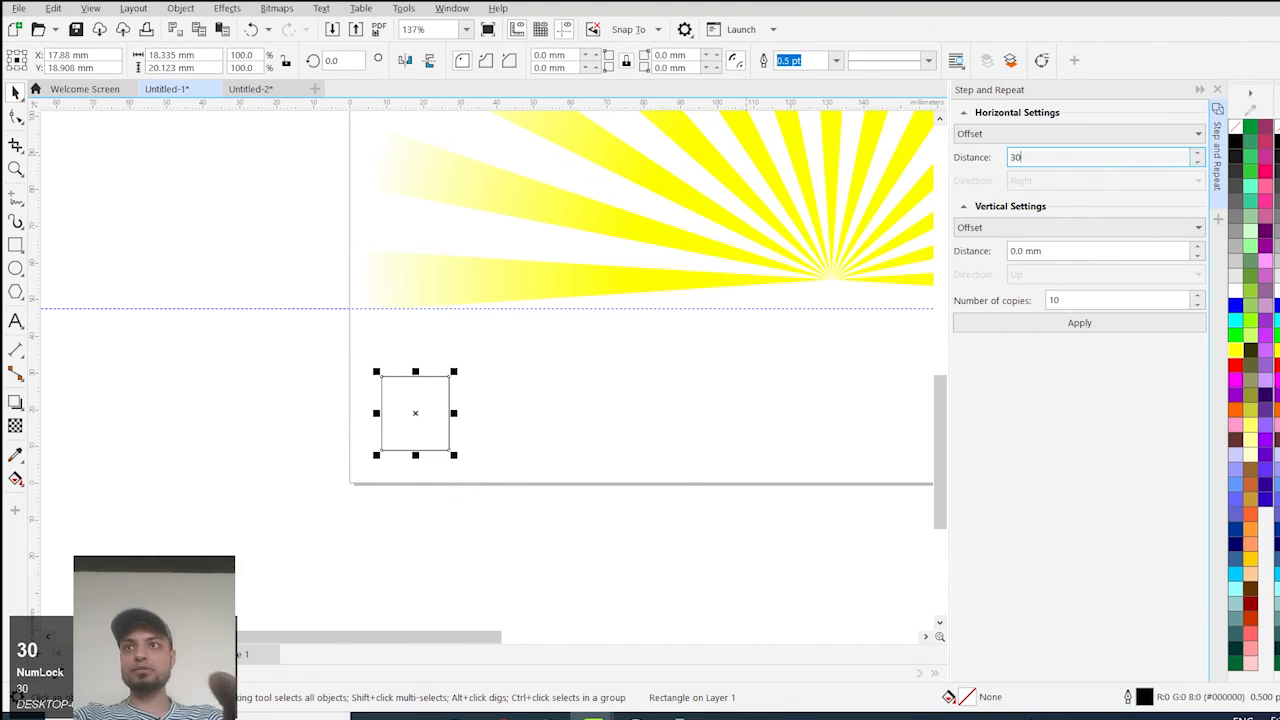
{"action": "left_click", "coordinate": [1079, 322]}
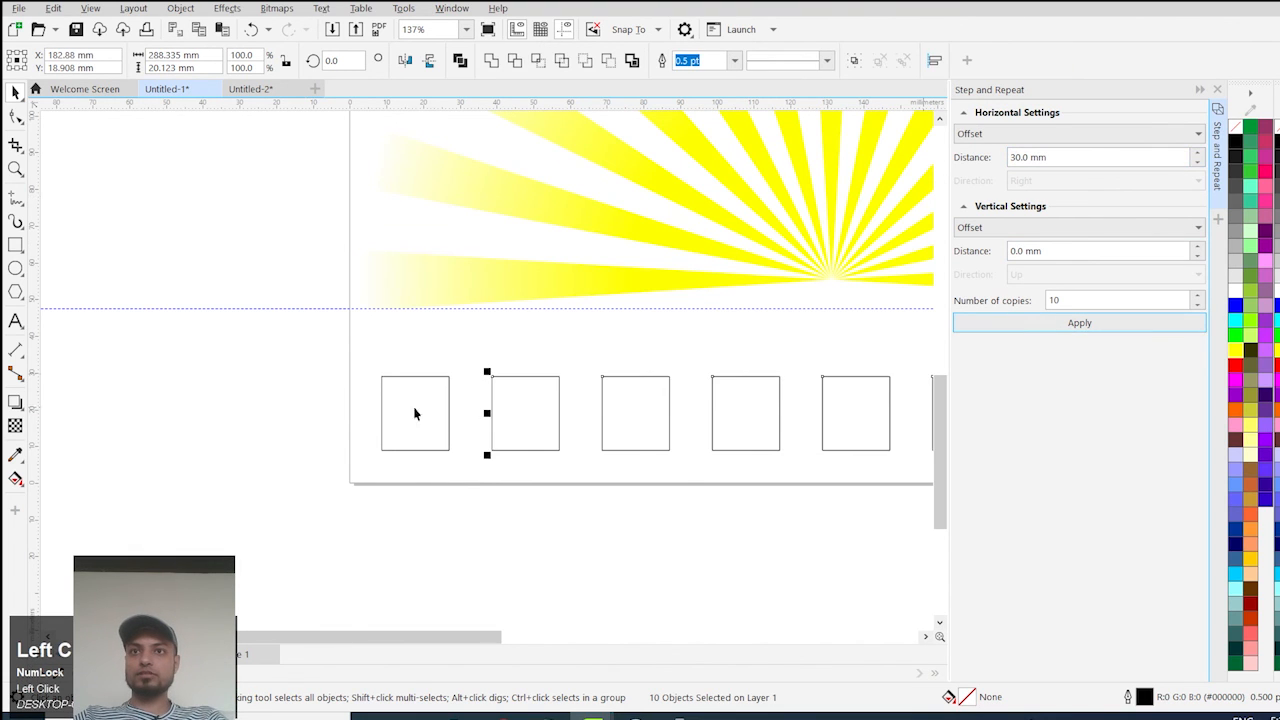
{"action": "scroll", "coordinate": [477, 417], "scroll_direction": "down", "scroll_amount": 4}
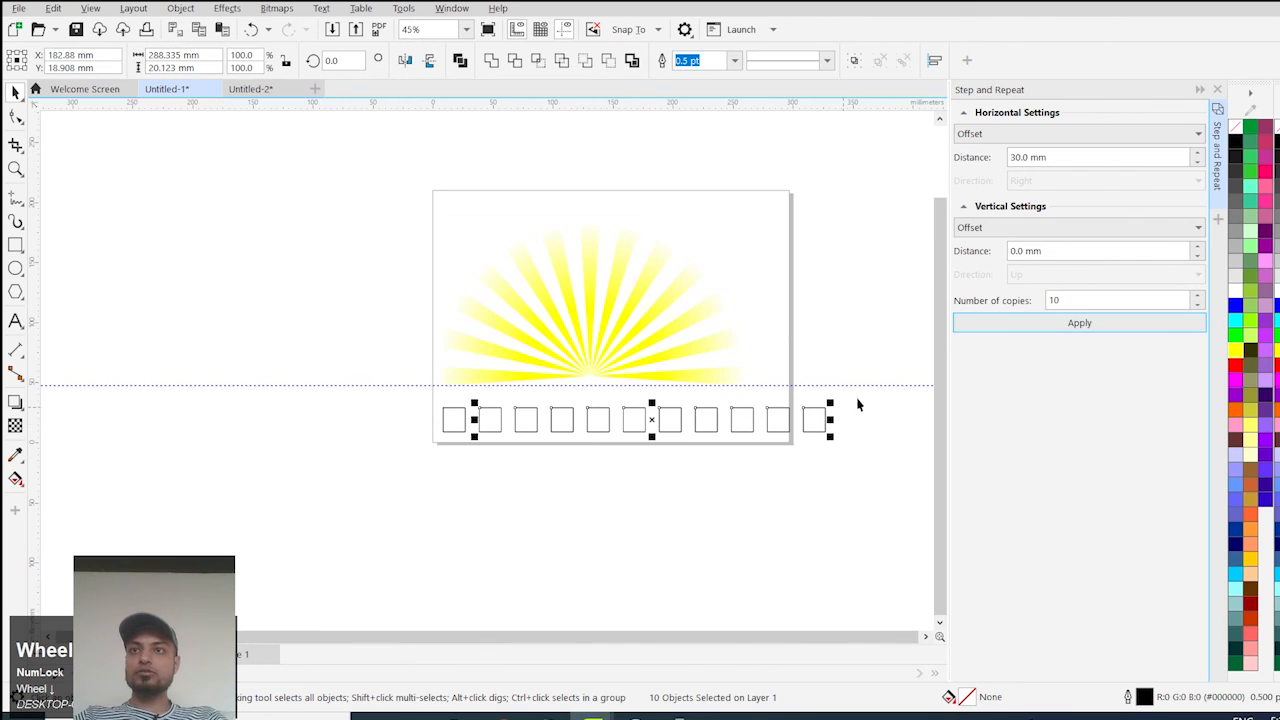
Step: Reselect the first rectangle of the row and apply Step and Repeat again with the same settings
{"action": "left_click_drag", "start_coordinate": [865, 394], "coordinate": [815, 428]}
{"action": "left_click_drag", "start_coordinate": [383, 494], "coordinate": [381, 494]}
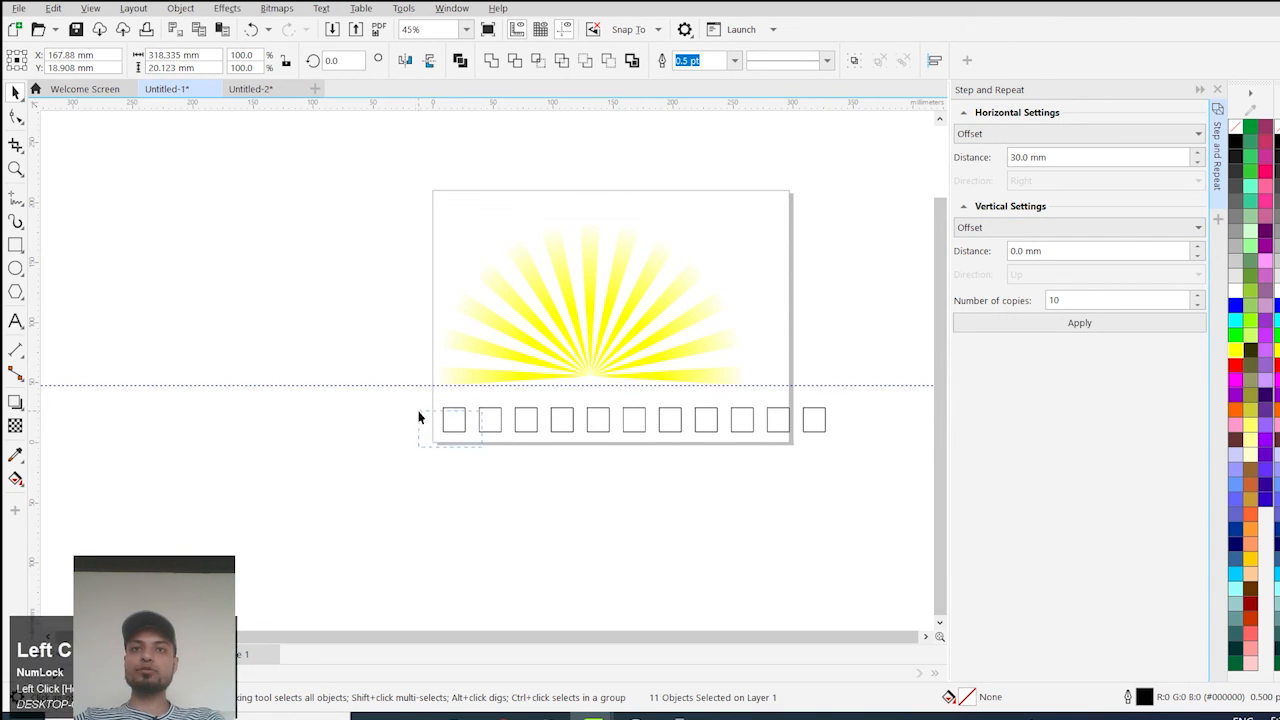
{"action": "left_click", "coordinate": [462, 409]}
{"action": "left_click", "coordinate": [1094, 327]}
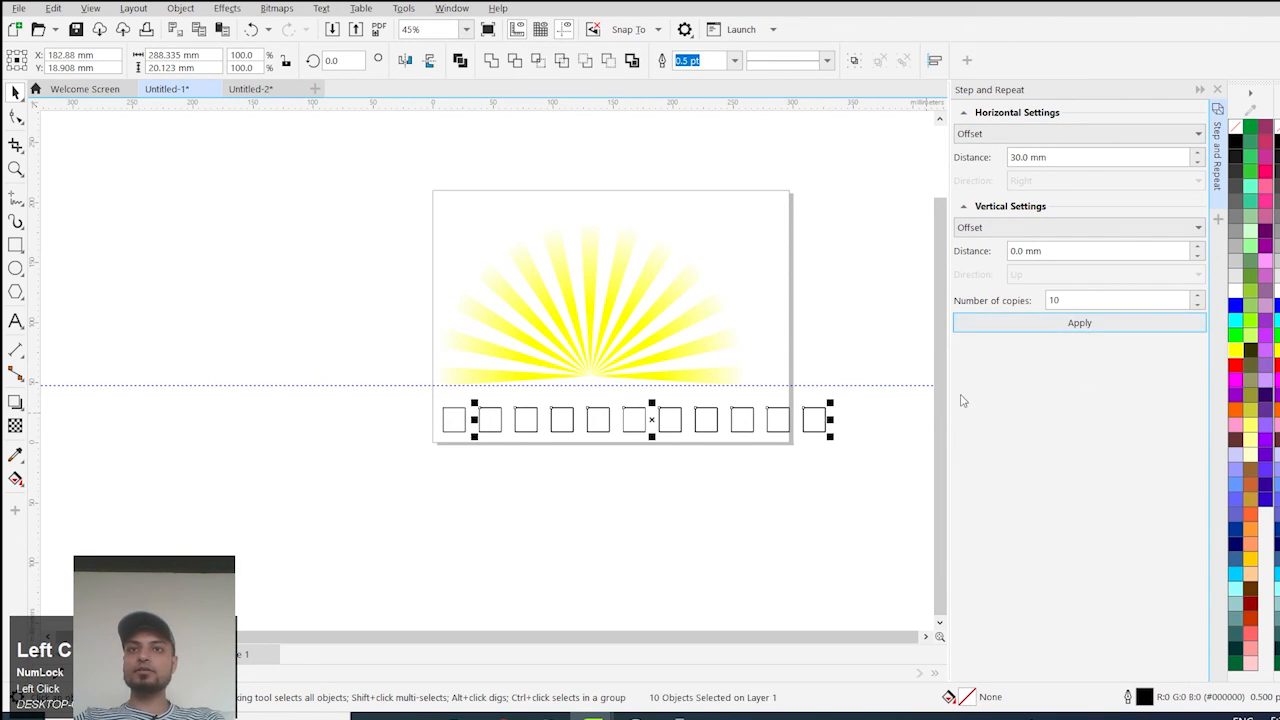
Step: Undo the repeated horizontal copies and create 10 copies of the first rectangle with 0 mm horizontal and 30 mm vertical offset
{"action": "key", "text": "ctrl+z"}
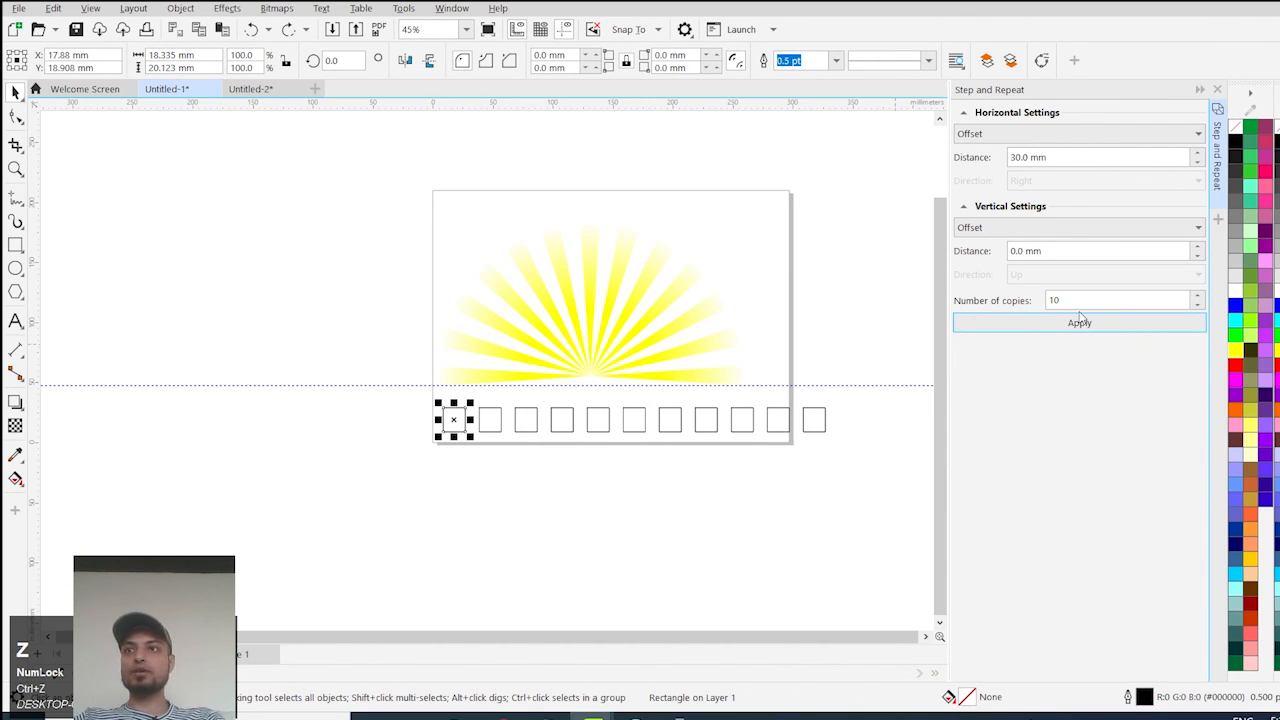
{"action": "left_click_drag", "start_coordinate": [1057, 258], "coordinate": [971, 252]}
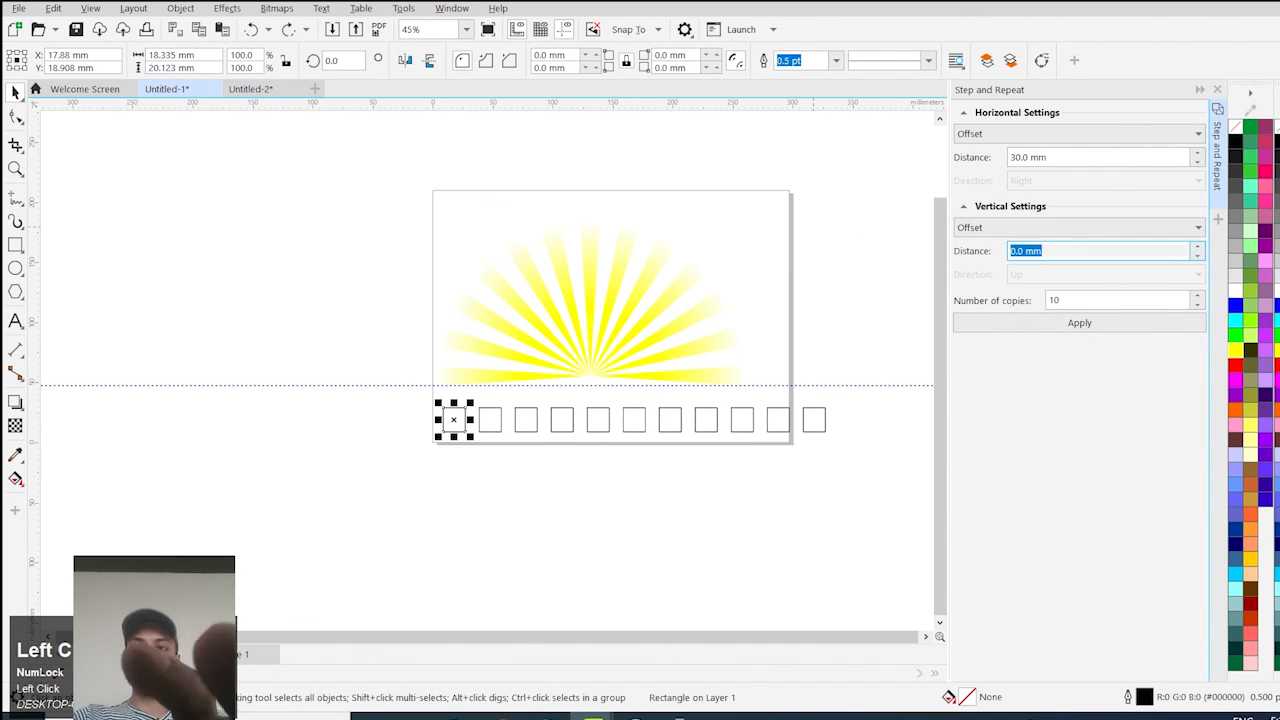
{"action": "type", "text": "30"}
{"action": "left_click", "coordinate": [1062, 157]}
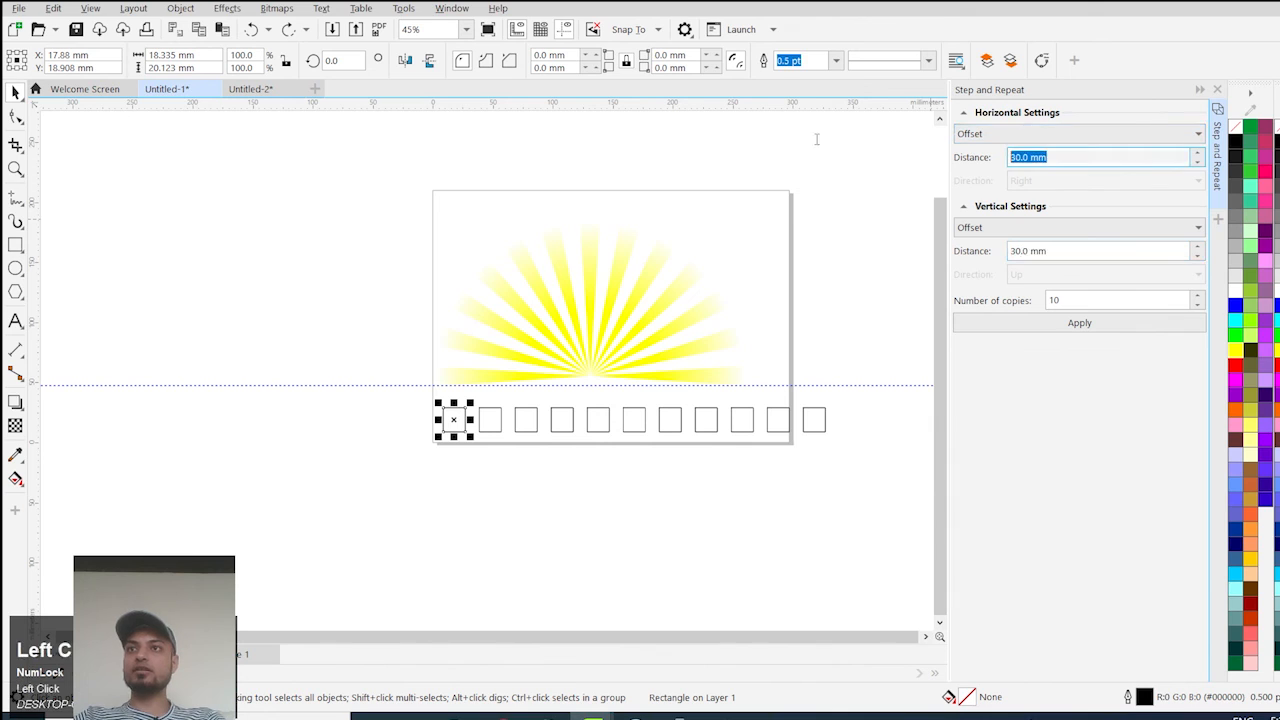
{"action": "type", "text": "0"}
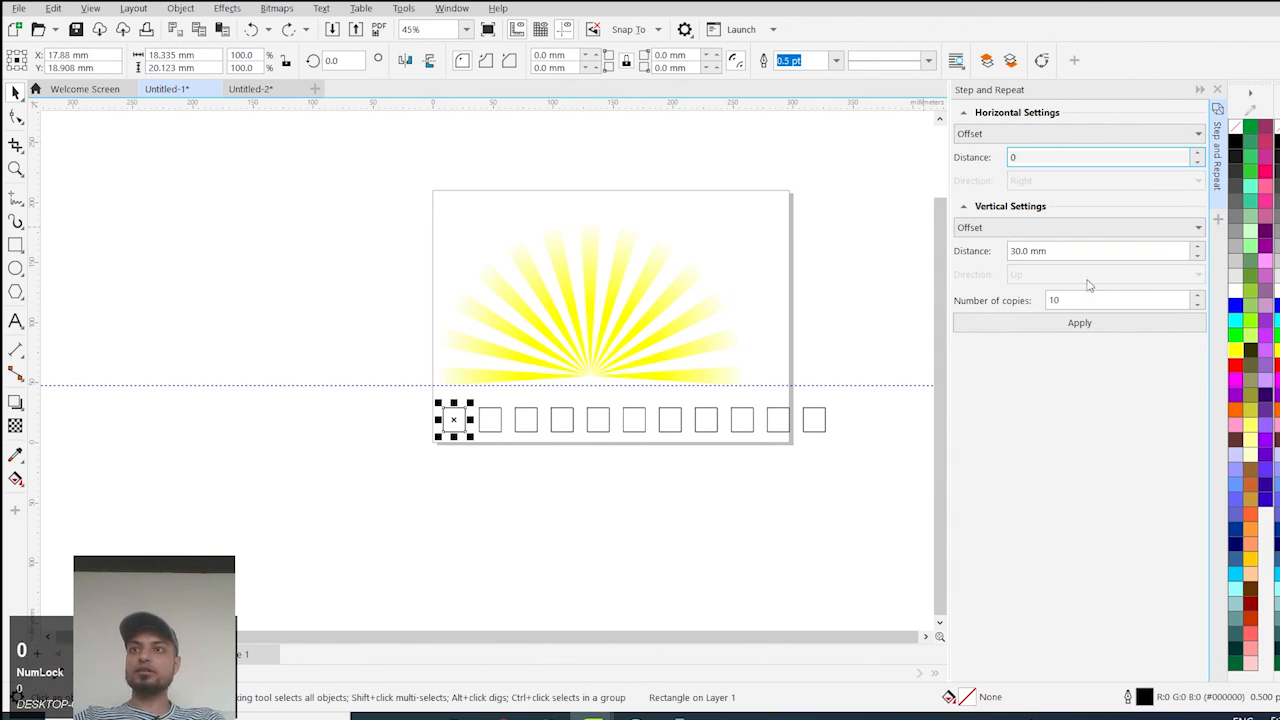
{"action": "left_click", "coordinate": [1060, 322]}
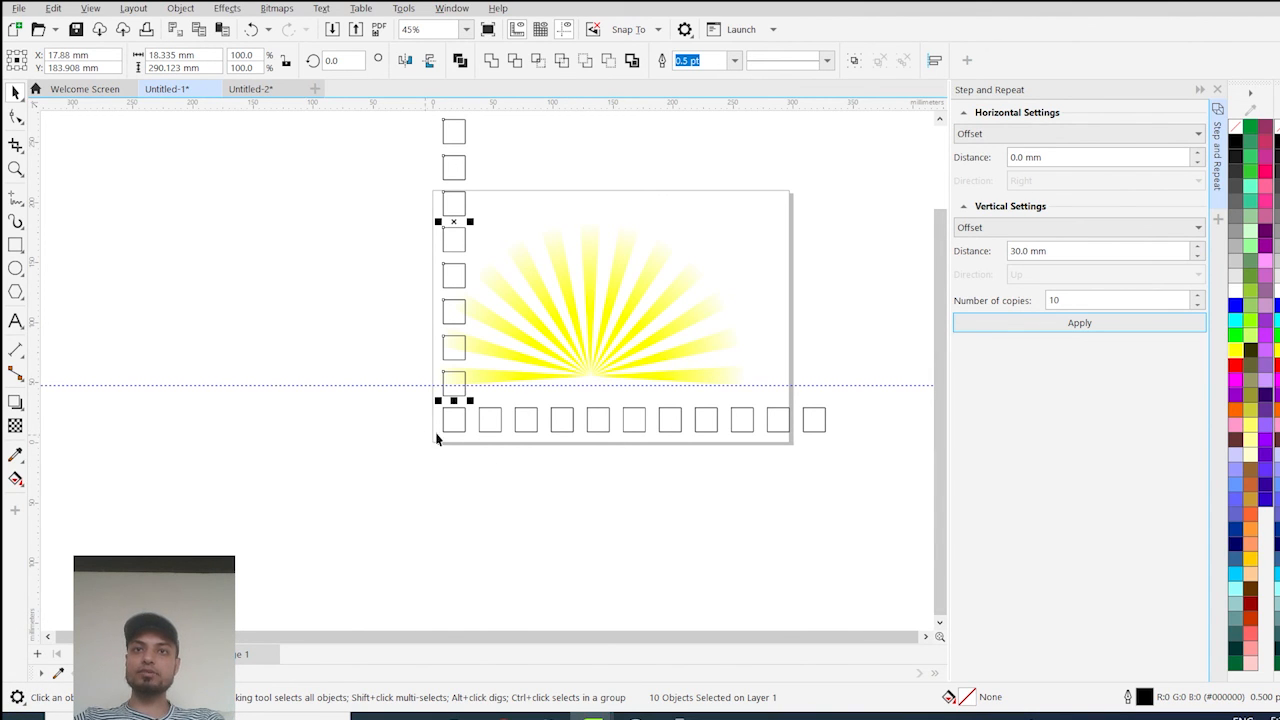
Step: Reselect the corner rectangle in its original position and create 10 diagonal copies with 30 mm horizontal and 30 mm vertical offsets
{"action": "left_click_drag", "start_coordinate": [444, 431], "coordinate": [433, 464]}
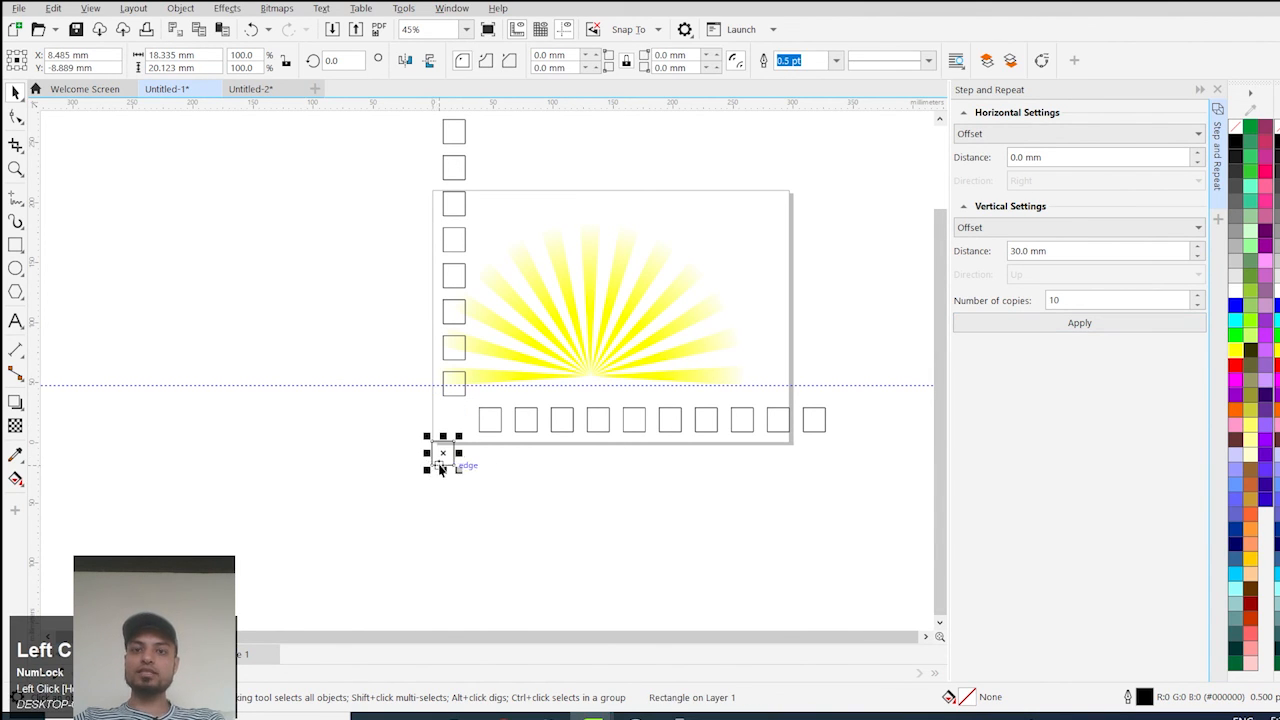
{"action": "key", "text": "ctrl+z"}
{"action": "scroll", "coordinate": [460, 420], "scroll_direction": "up", "scroll_amount": 3}
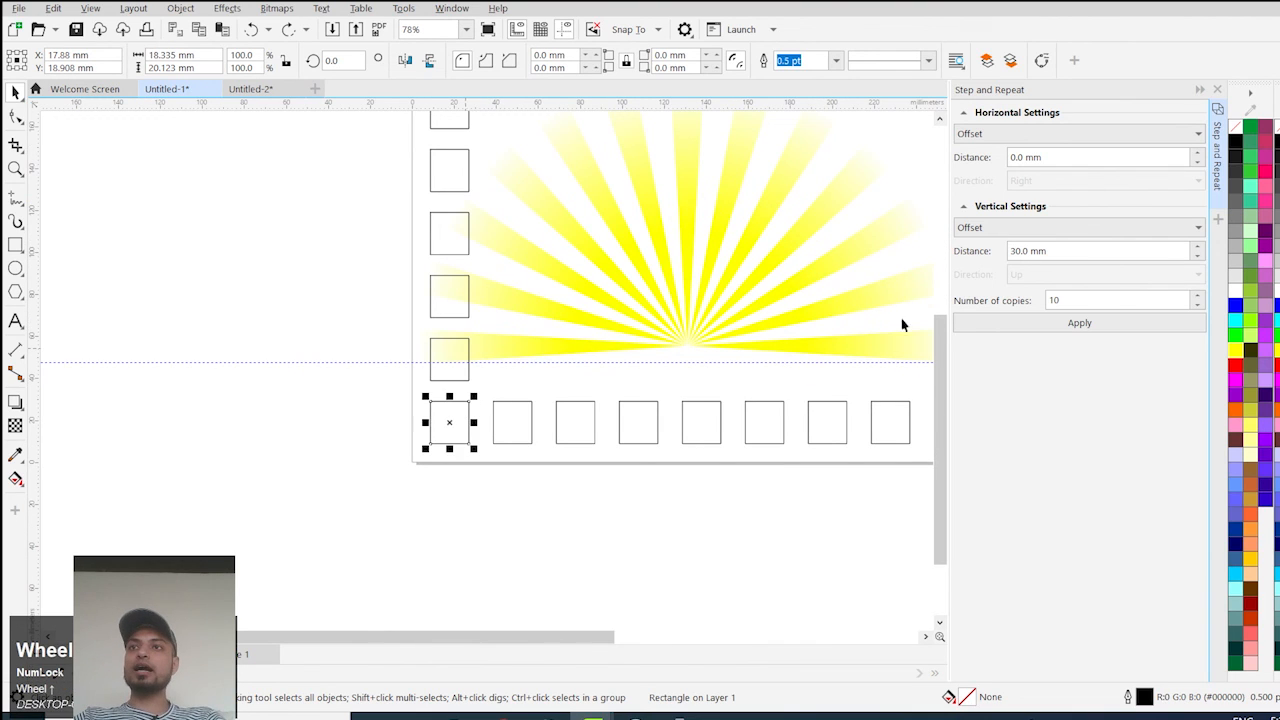
{"action": "left_click", "coordinate": [1076, 158]}
{"action": "double_click", "coordinate": [1076, 158]}
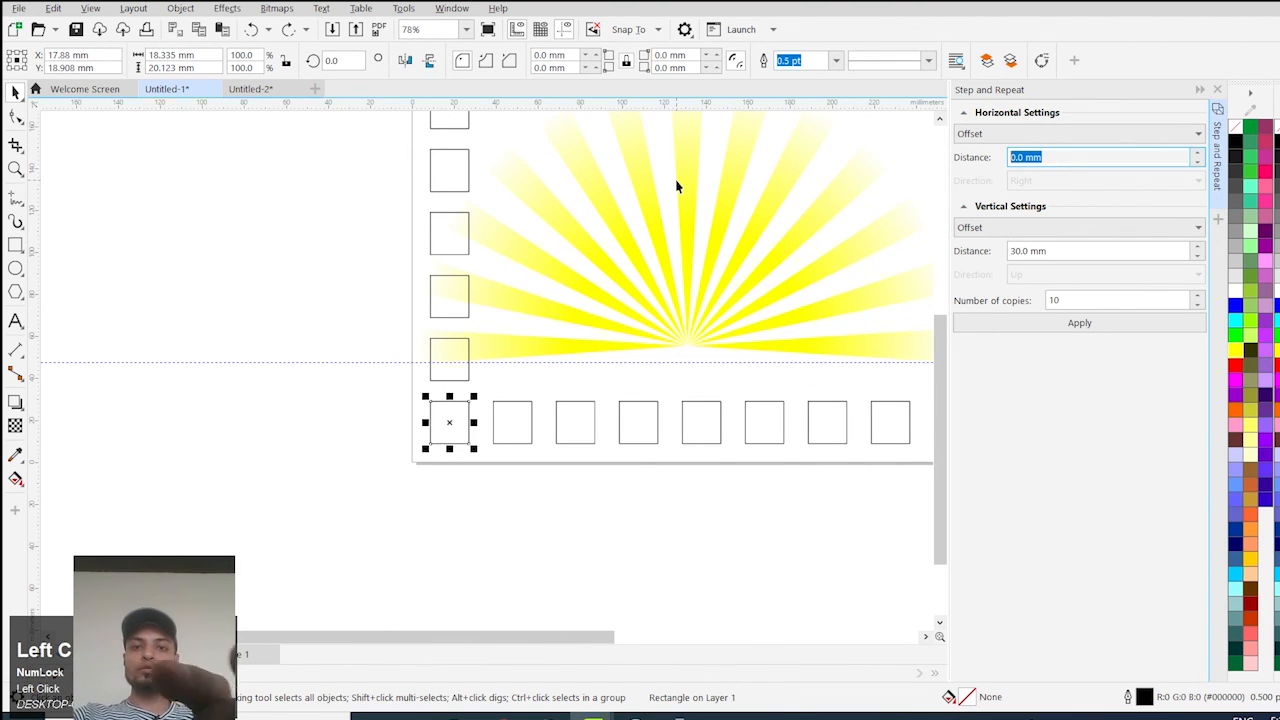
{"action": "type", "text": "30"}
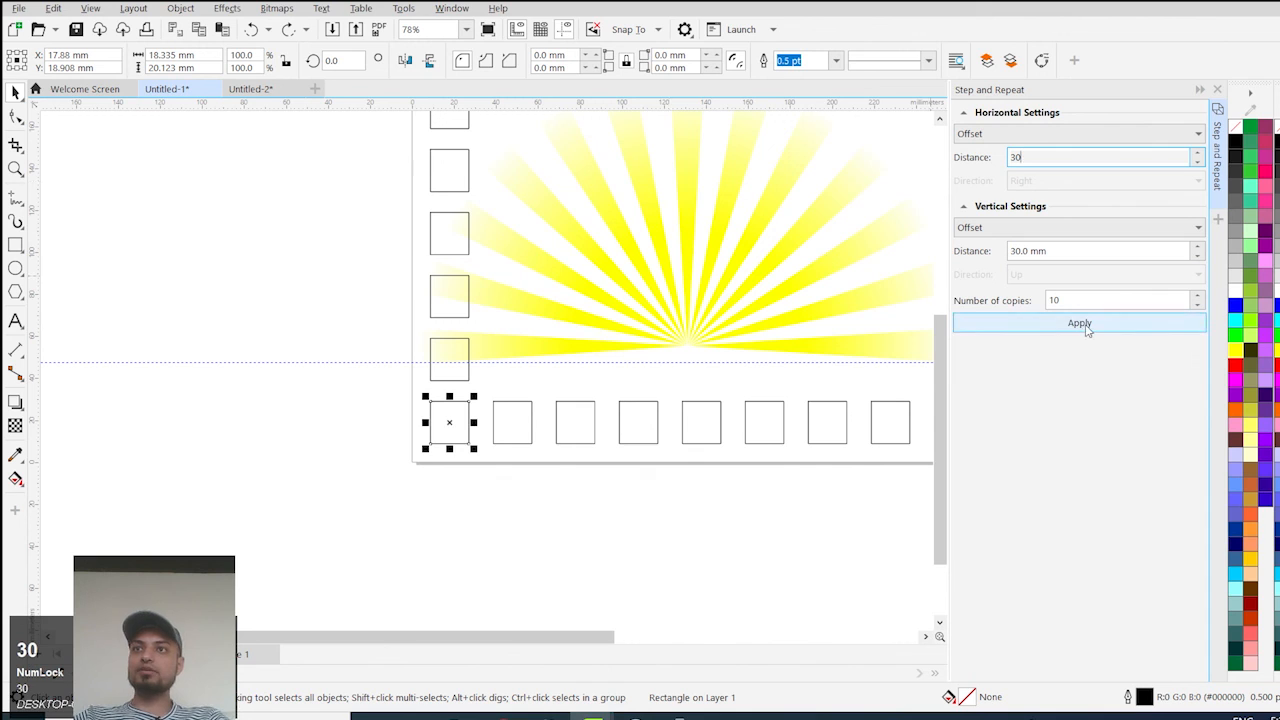
{"action": "left_click", "coordinate": [1080, 323]}
Step: Examine the spacing and alignment of the horizontal, vertical and diagonal rectangle copies around the corner rectangle
{"action": "scroll", "coordinate": [960, 350], "scroll_direction": "down", "scroll_amount": 1}
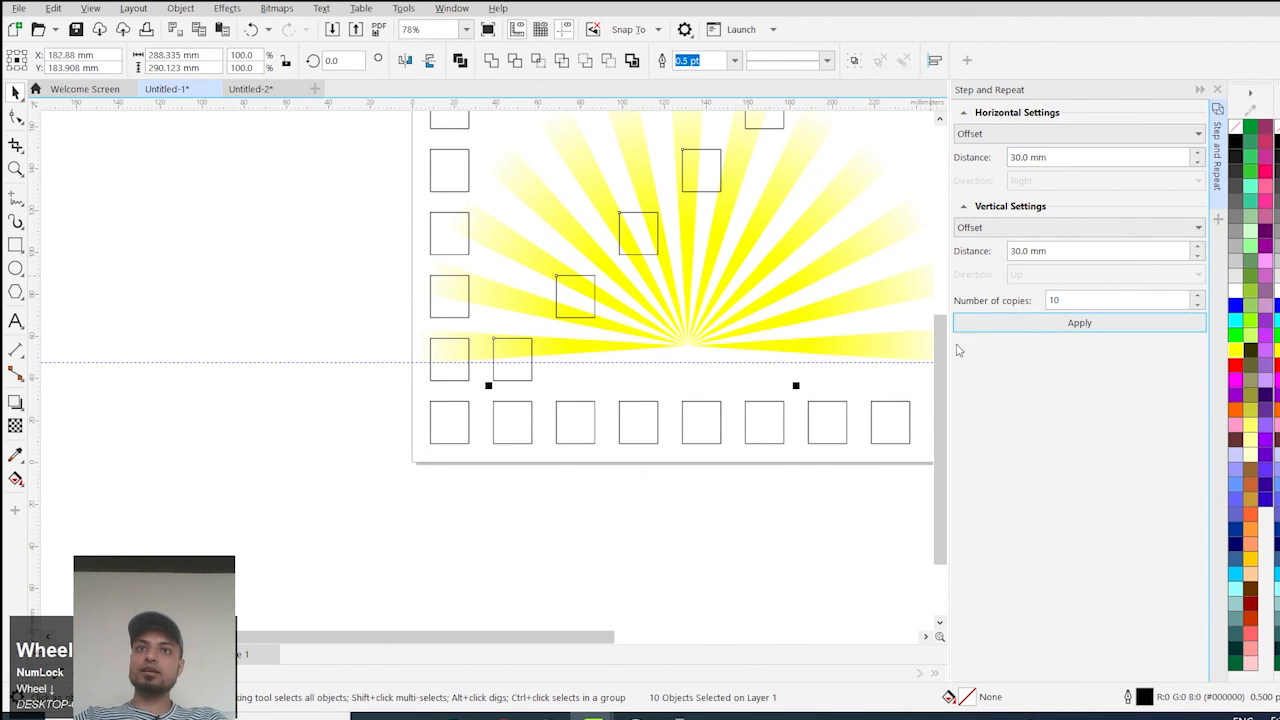
{"action": "scroll", "coordinate": [686, 393], "scroll_direction": "down", "scroll_amount": 3}
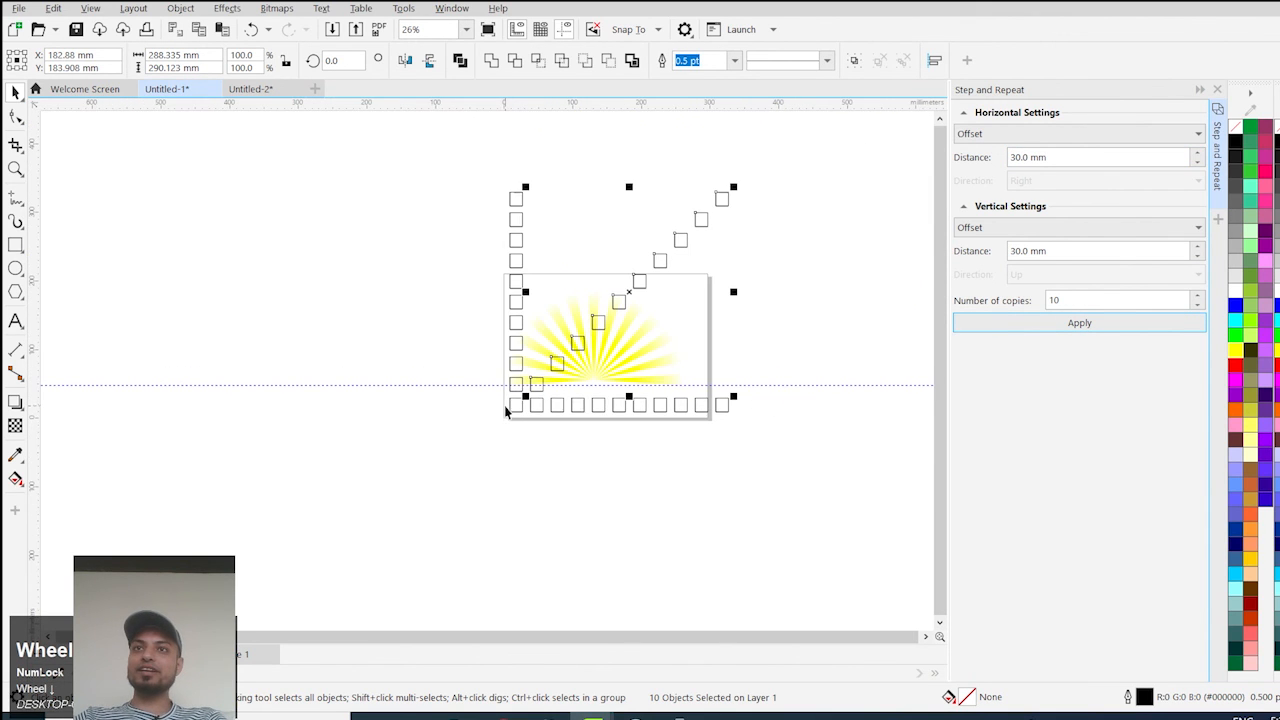
{"action": "scroll", "coordinate": [648, 243], "scroll_direction": "up", "scroll_amount": 1}
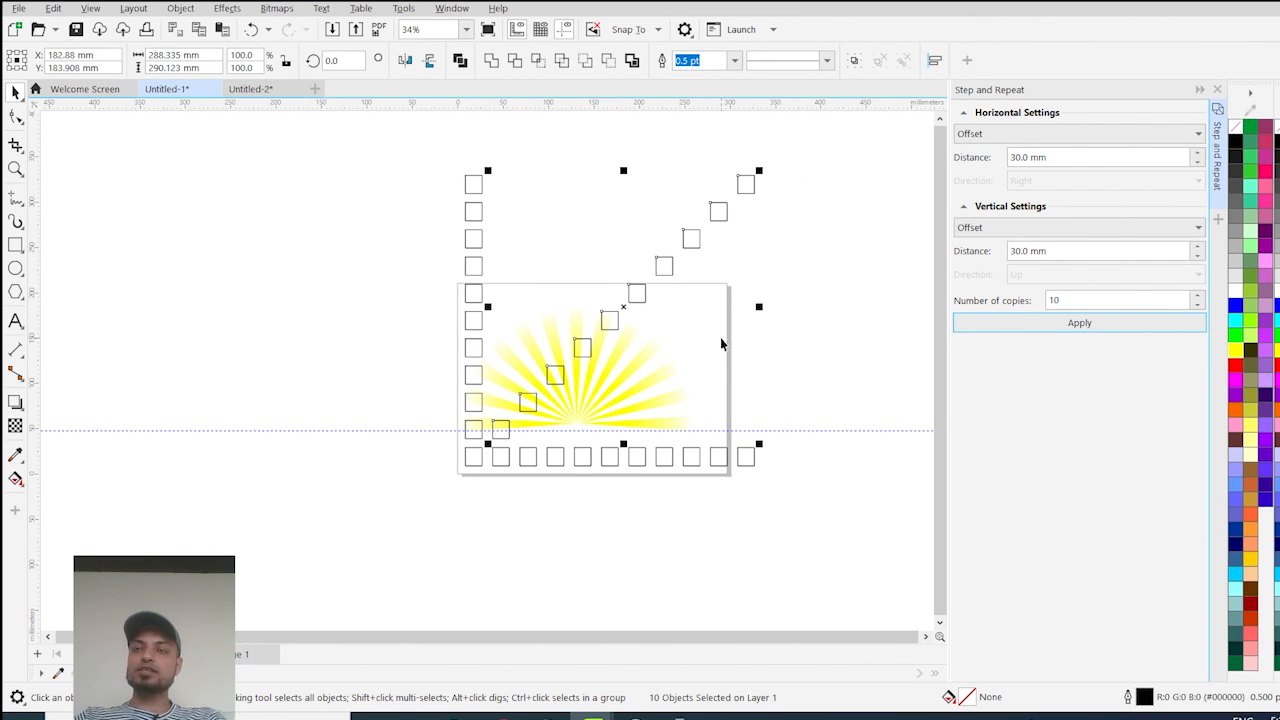
{"action": "scroll", "coordinate": [675, 367], "scroll_direction": "down", "scroll_amount": 1}
{"action": "scroll", "coordinate": [563, 340], "scroll_direction": "up", "scroll_amount": 1}
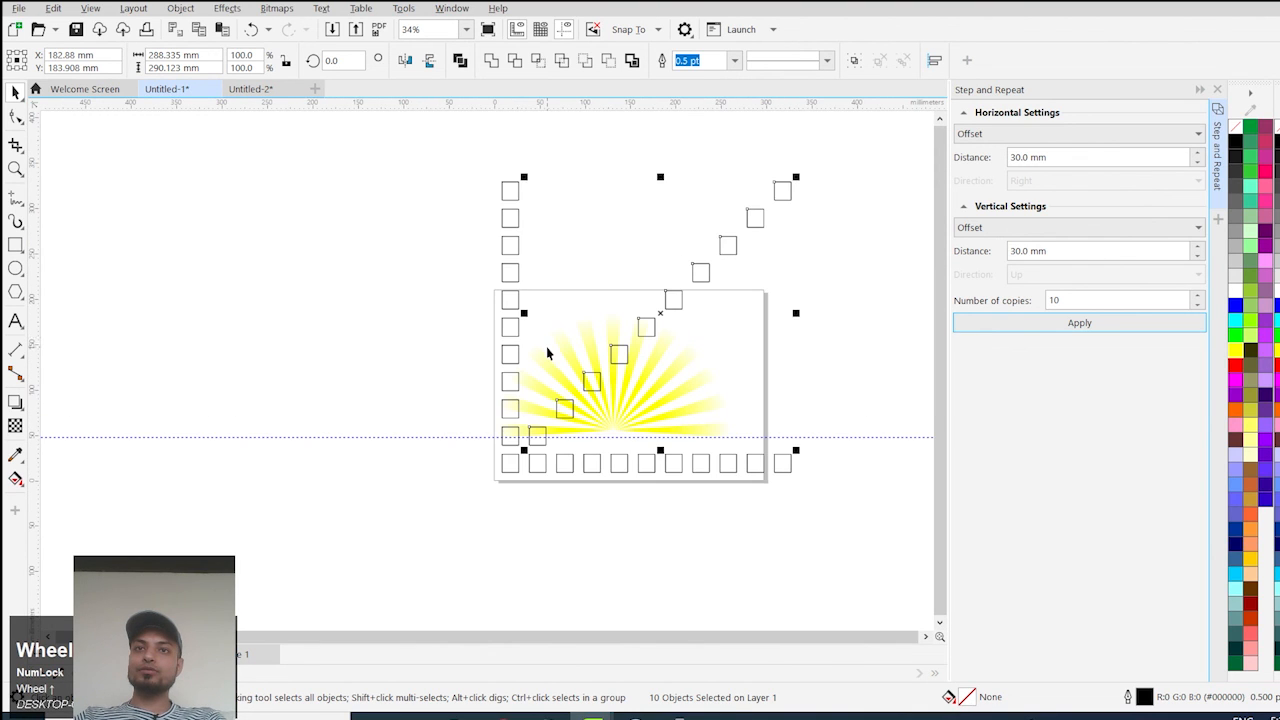
{"action": "scroll", "coordinate": [546, 346], "scroll_direction": "up", "scroll_amount": 1}
{"action": "scroll", "coordinate": [513, 440], "scroll_direction": "up", "scroll_amount": 3}
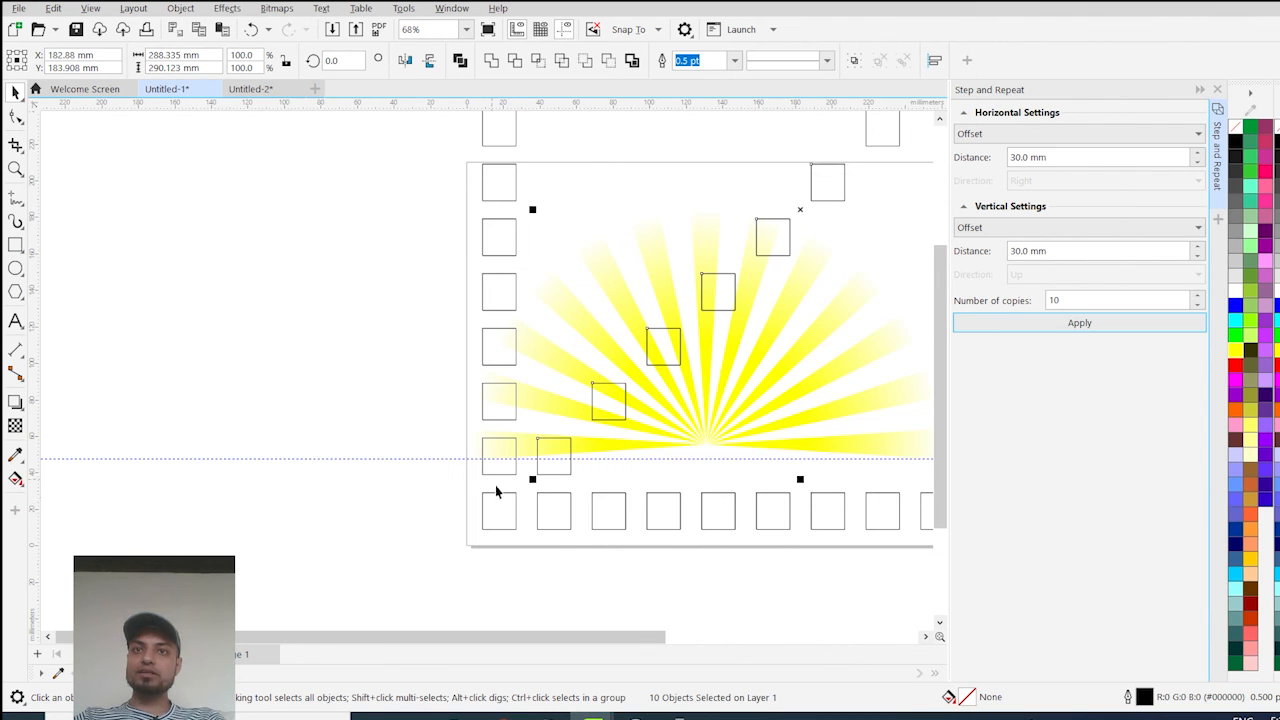
{"action": "scroll", "coordinate": [503, 484], "scroll_direction": "up", "scroll_amount": 3}
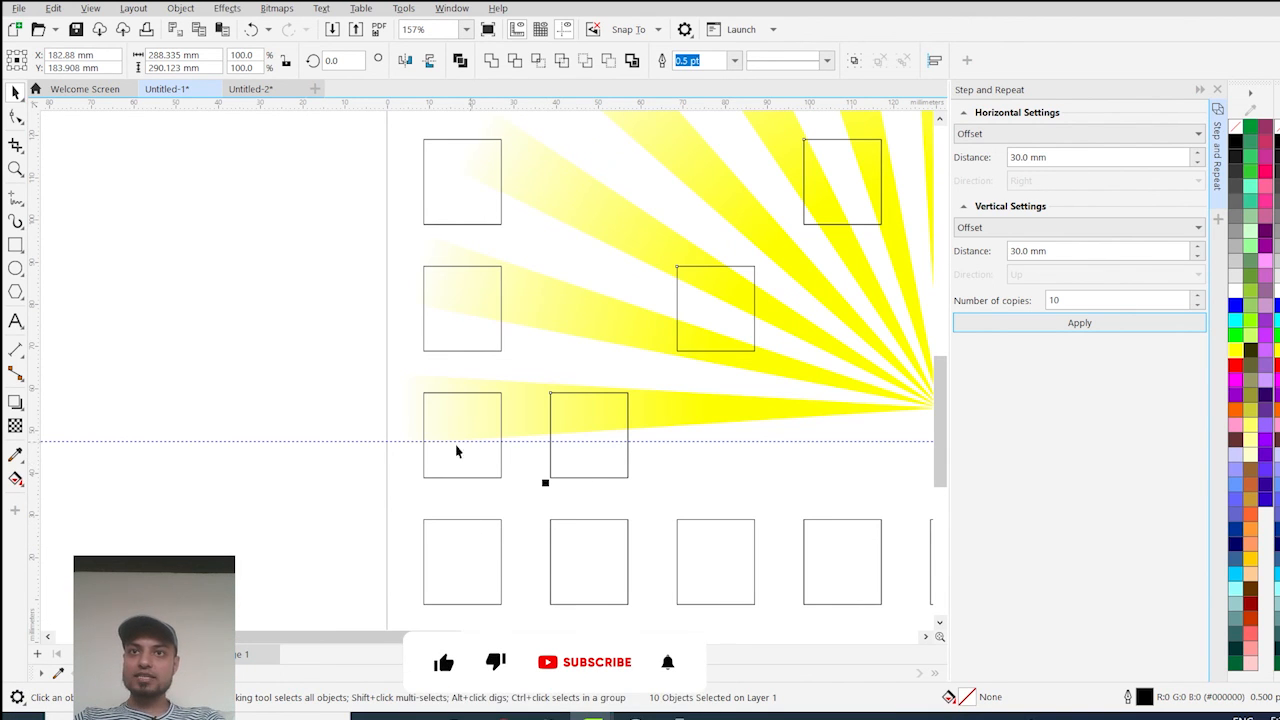
{"action": "scroll", "coordinate": [531, 483], "scroll_direction": "down", "scroll_amount": 6}
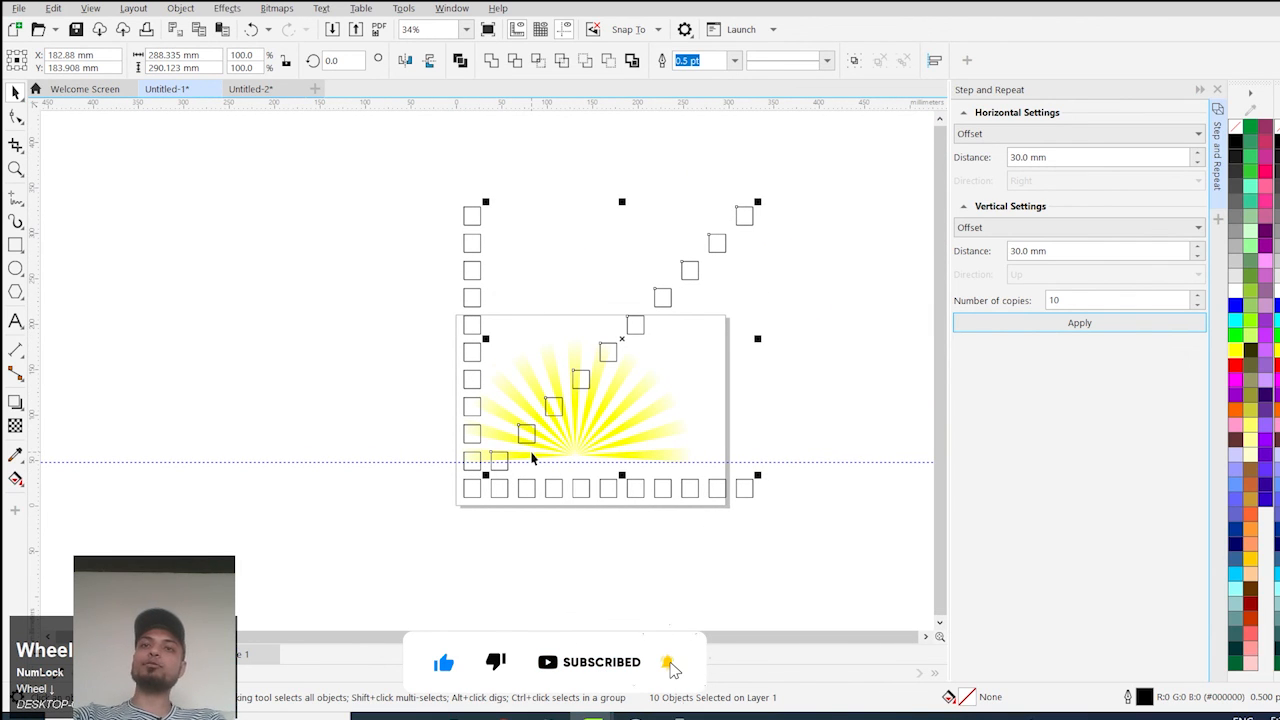
Step: Delete the diagonal, vertical and horizontal sets of rectangles, leaving only the sunburst
{"action": "key", "text": "Delete"}
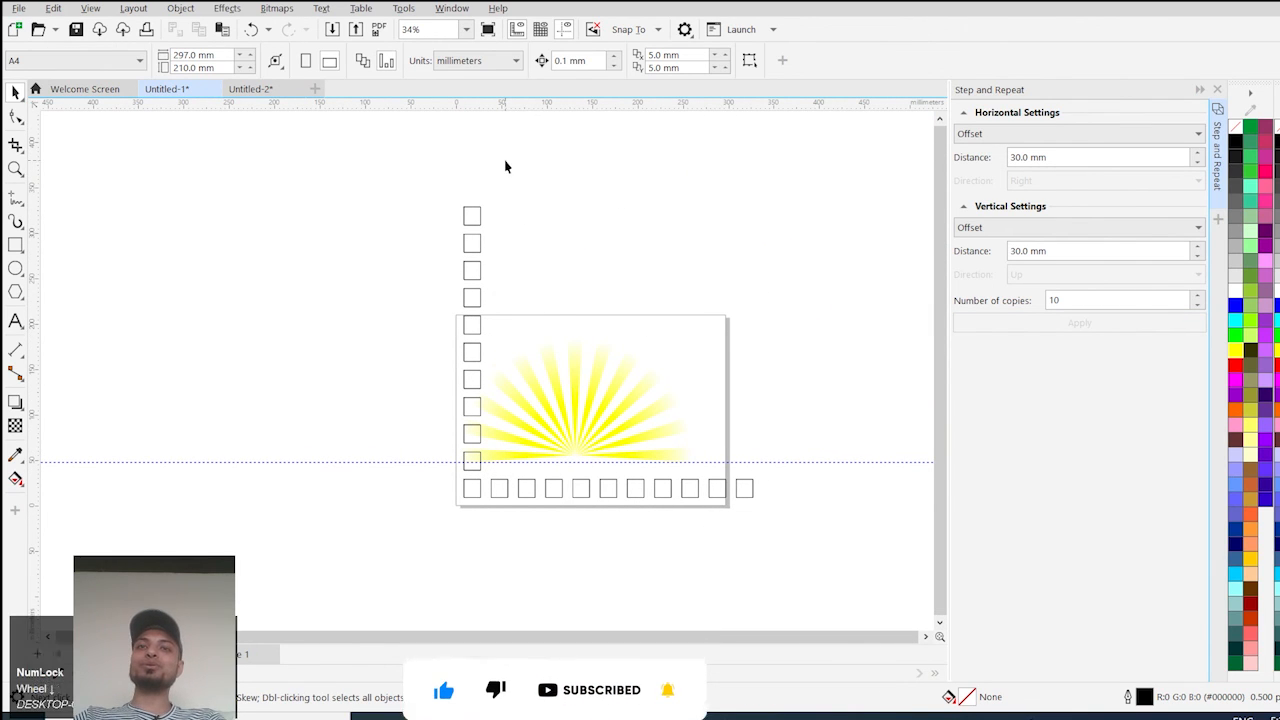
{"action": "left_click_drag", "start_coordinate": [506, 166], "coordinate": [306, 653]}
{"action": "key", "text": "Delete"}
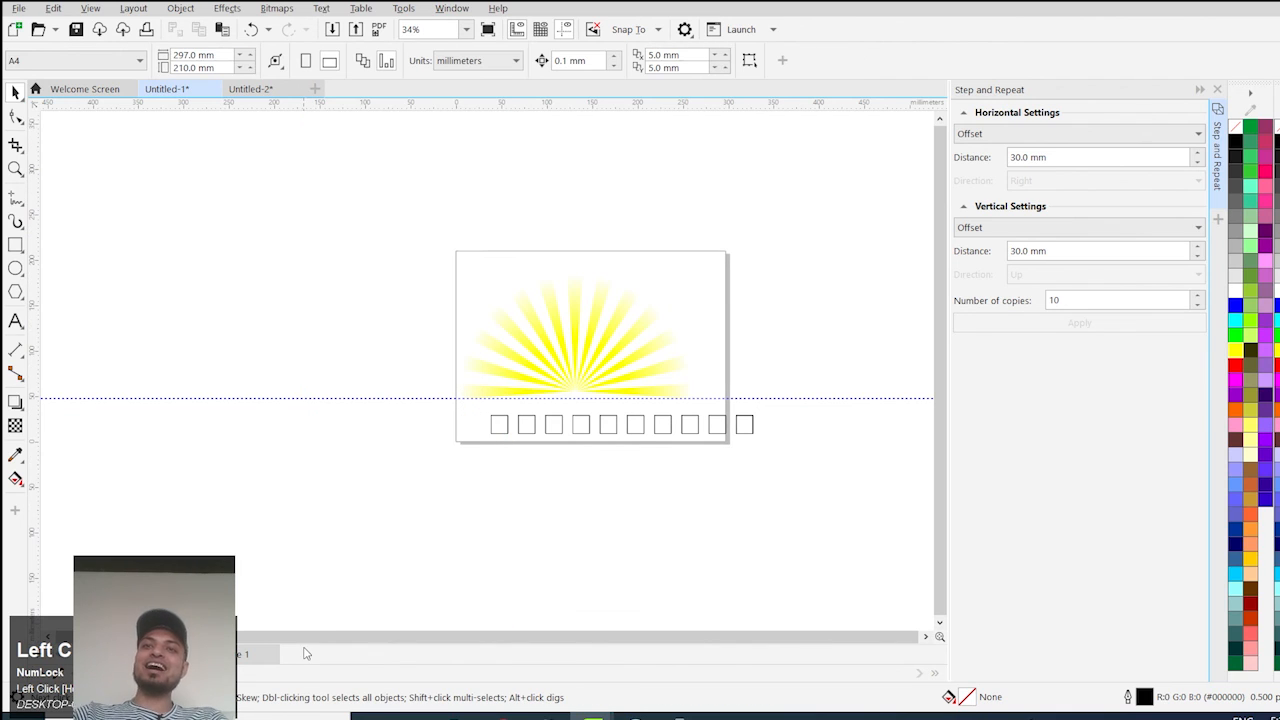
{"action": "left_click_drag", "start_coordinate": [826, 494], "coordinate": [410, 409]}
{"action": "key", "text": "Delete"}
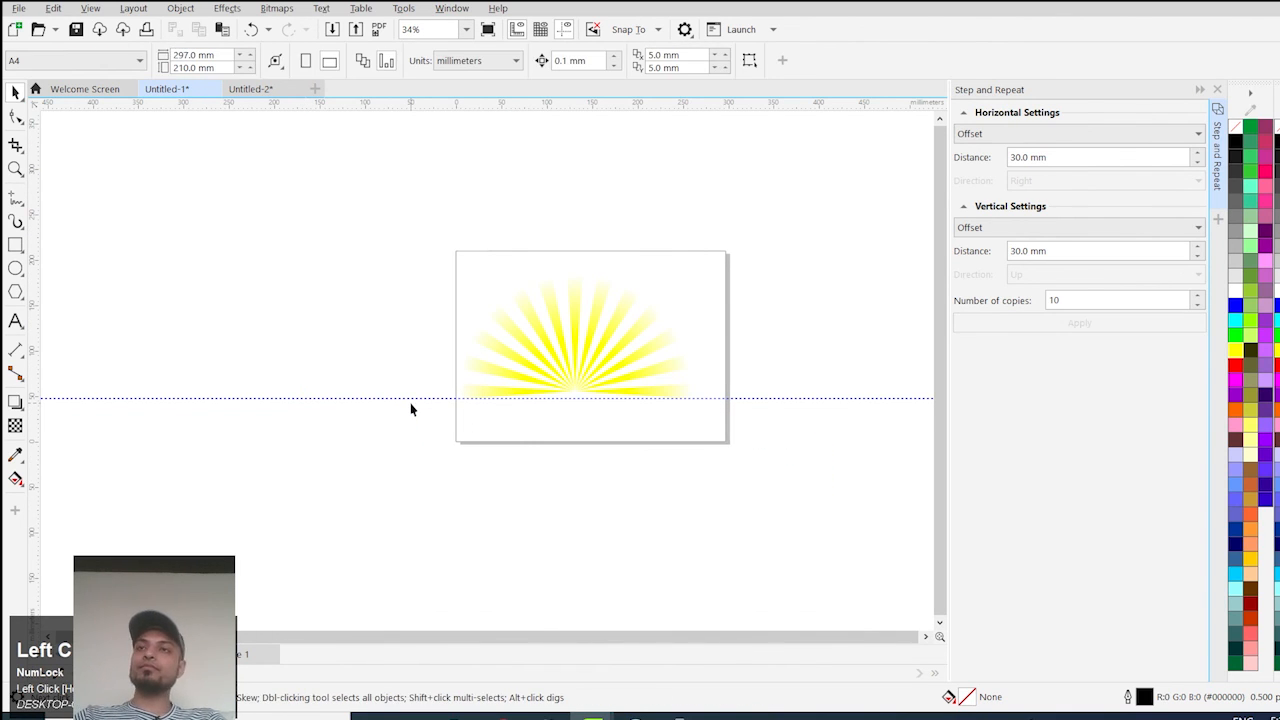
Step: Select all the yellow sunburst rays on the page
{"action": "left_click_drag", "start_coordinate": [763, 220], "coordinate": [314, 505]}
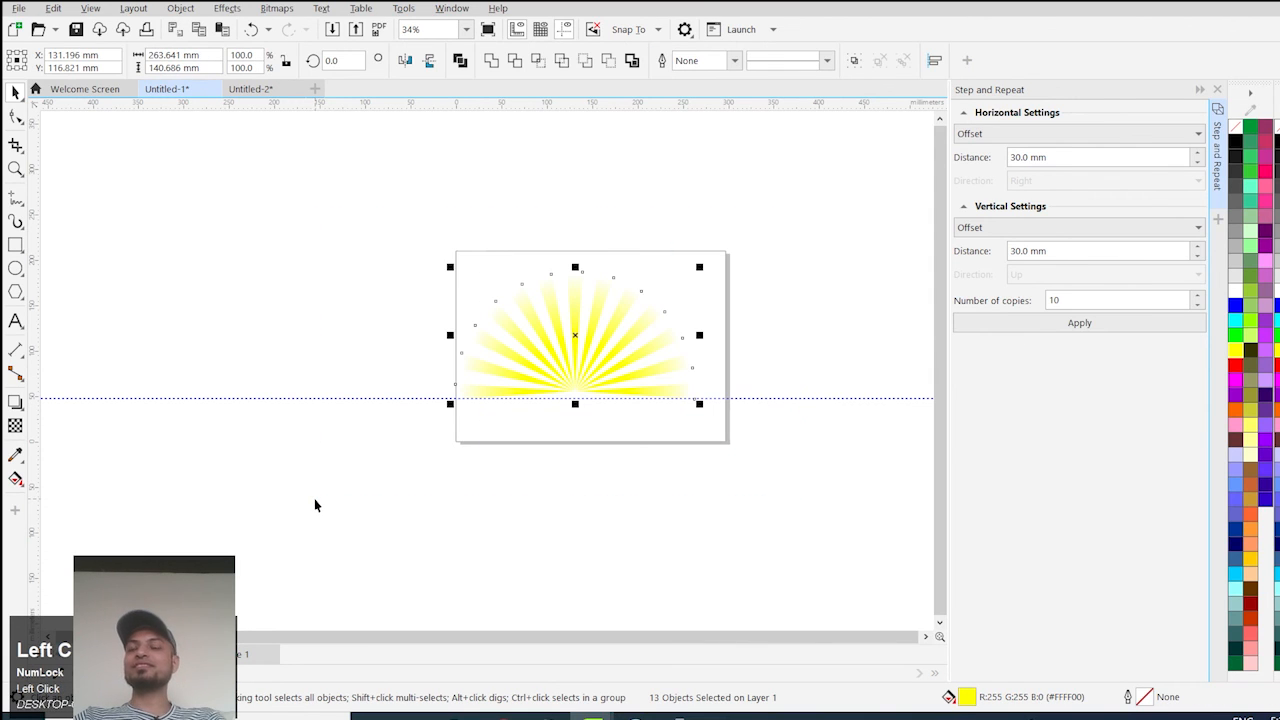